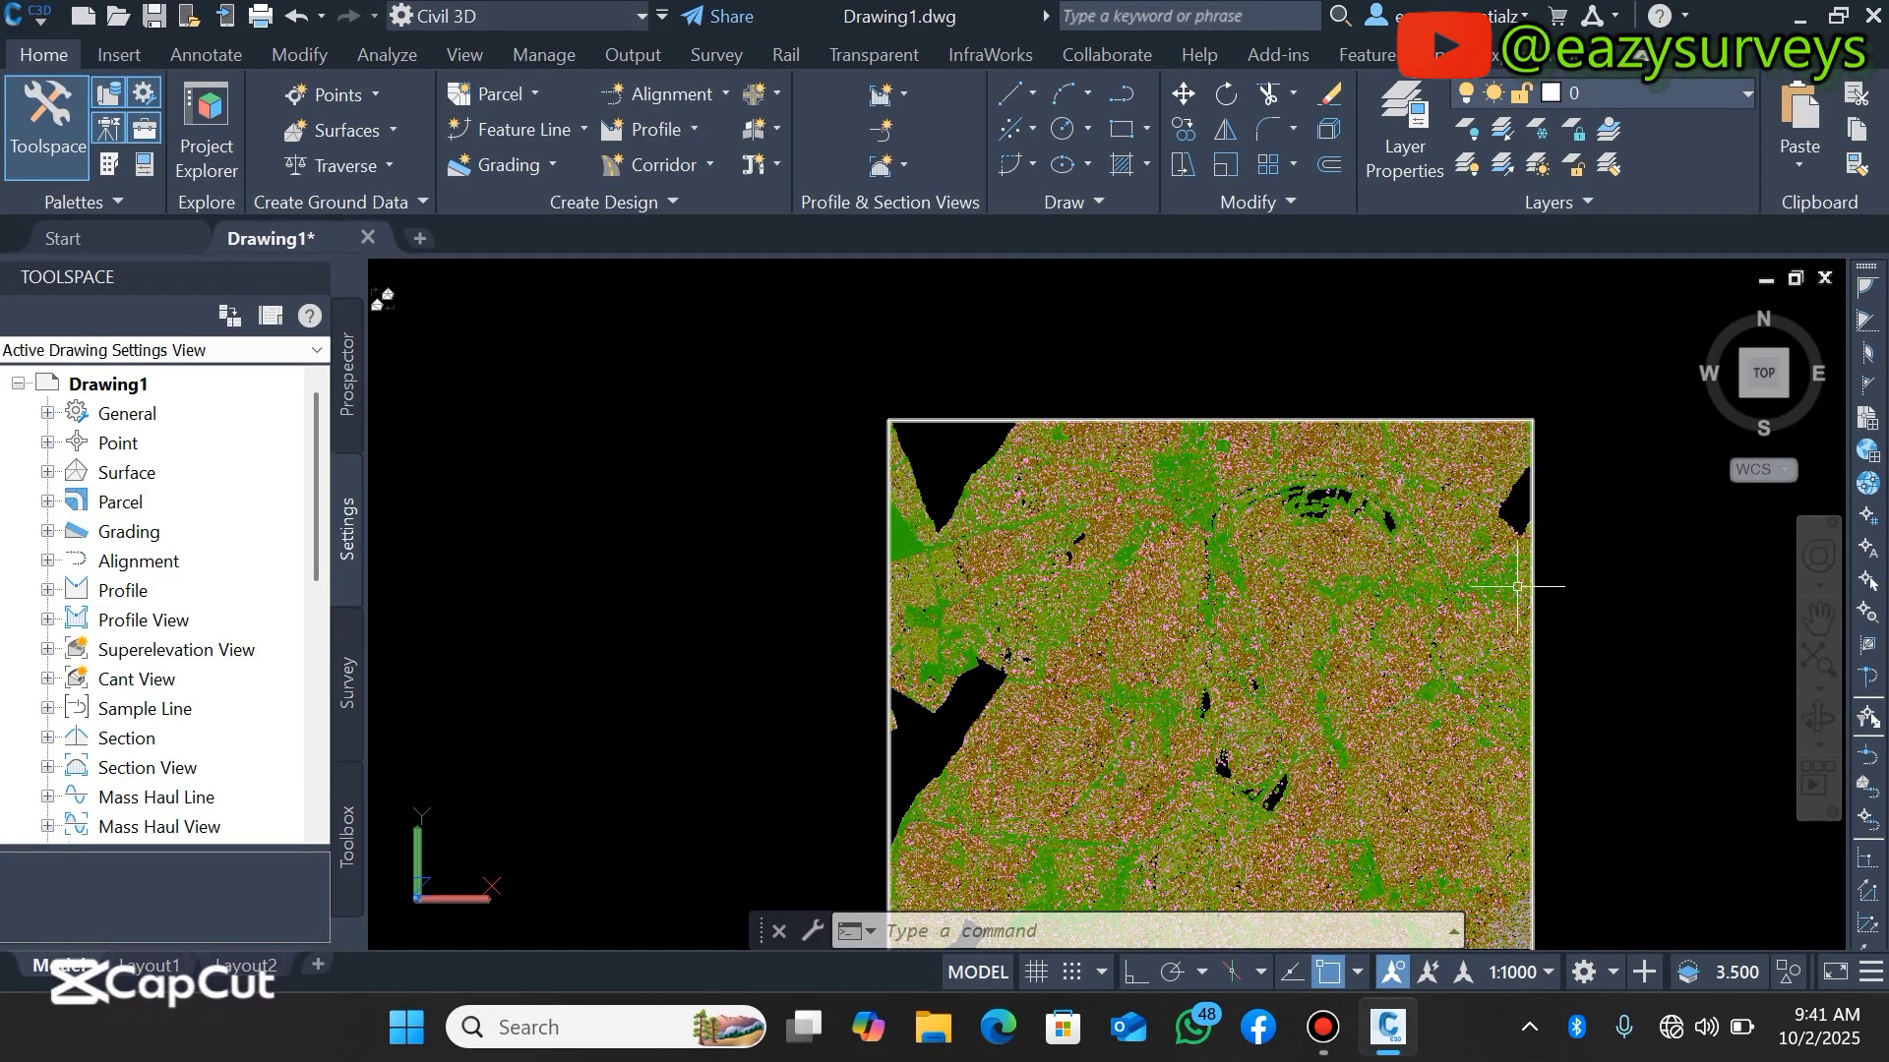
- Inspect the point cloud in the drawing, both as a whole and close up on individual areas
left_click(1820, 661)
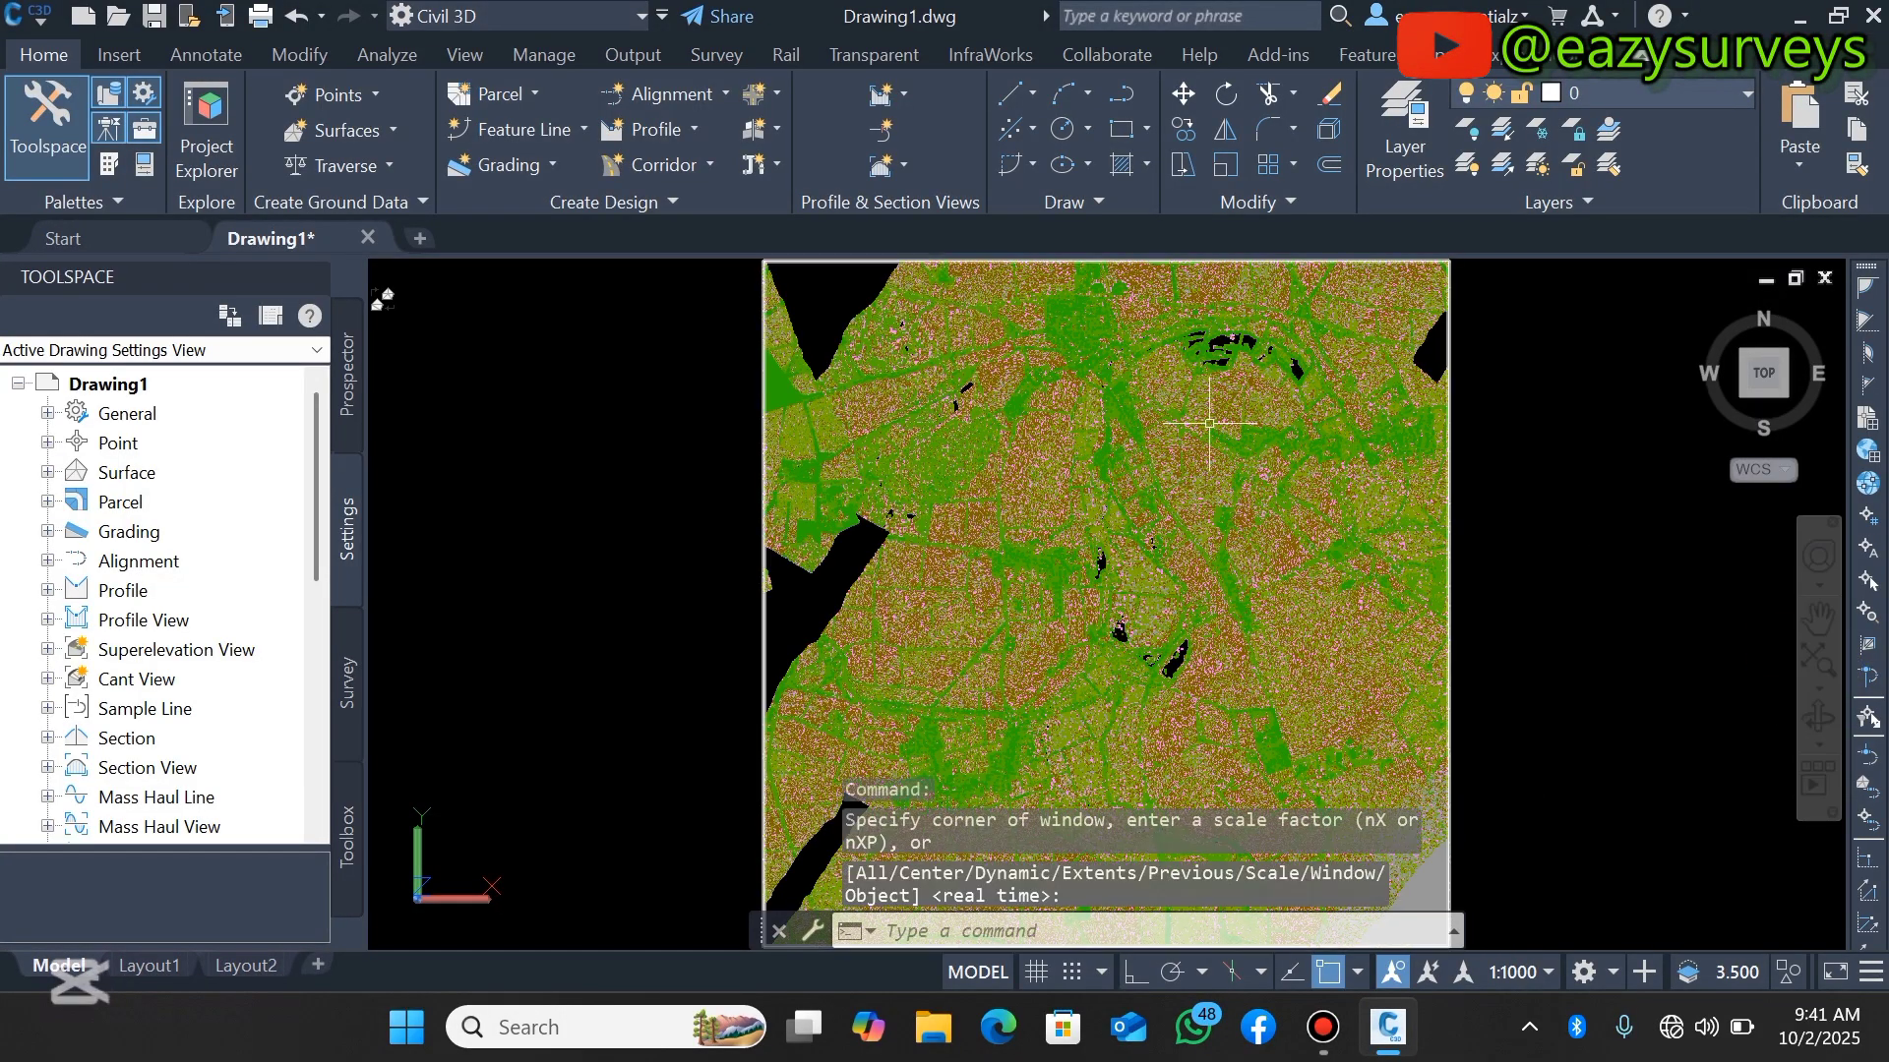
scroll(1122, 443, "up", 3)
scroll(888, 459, "up", 5)
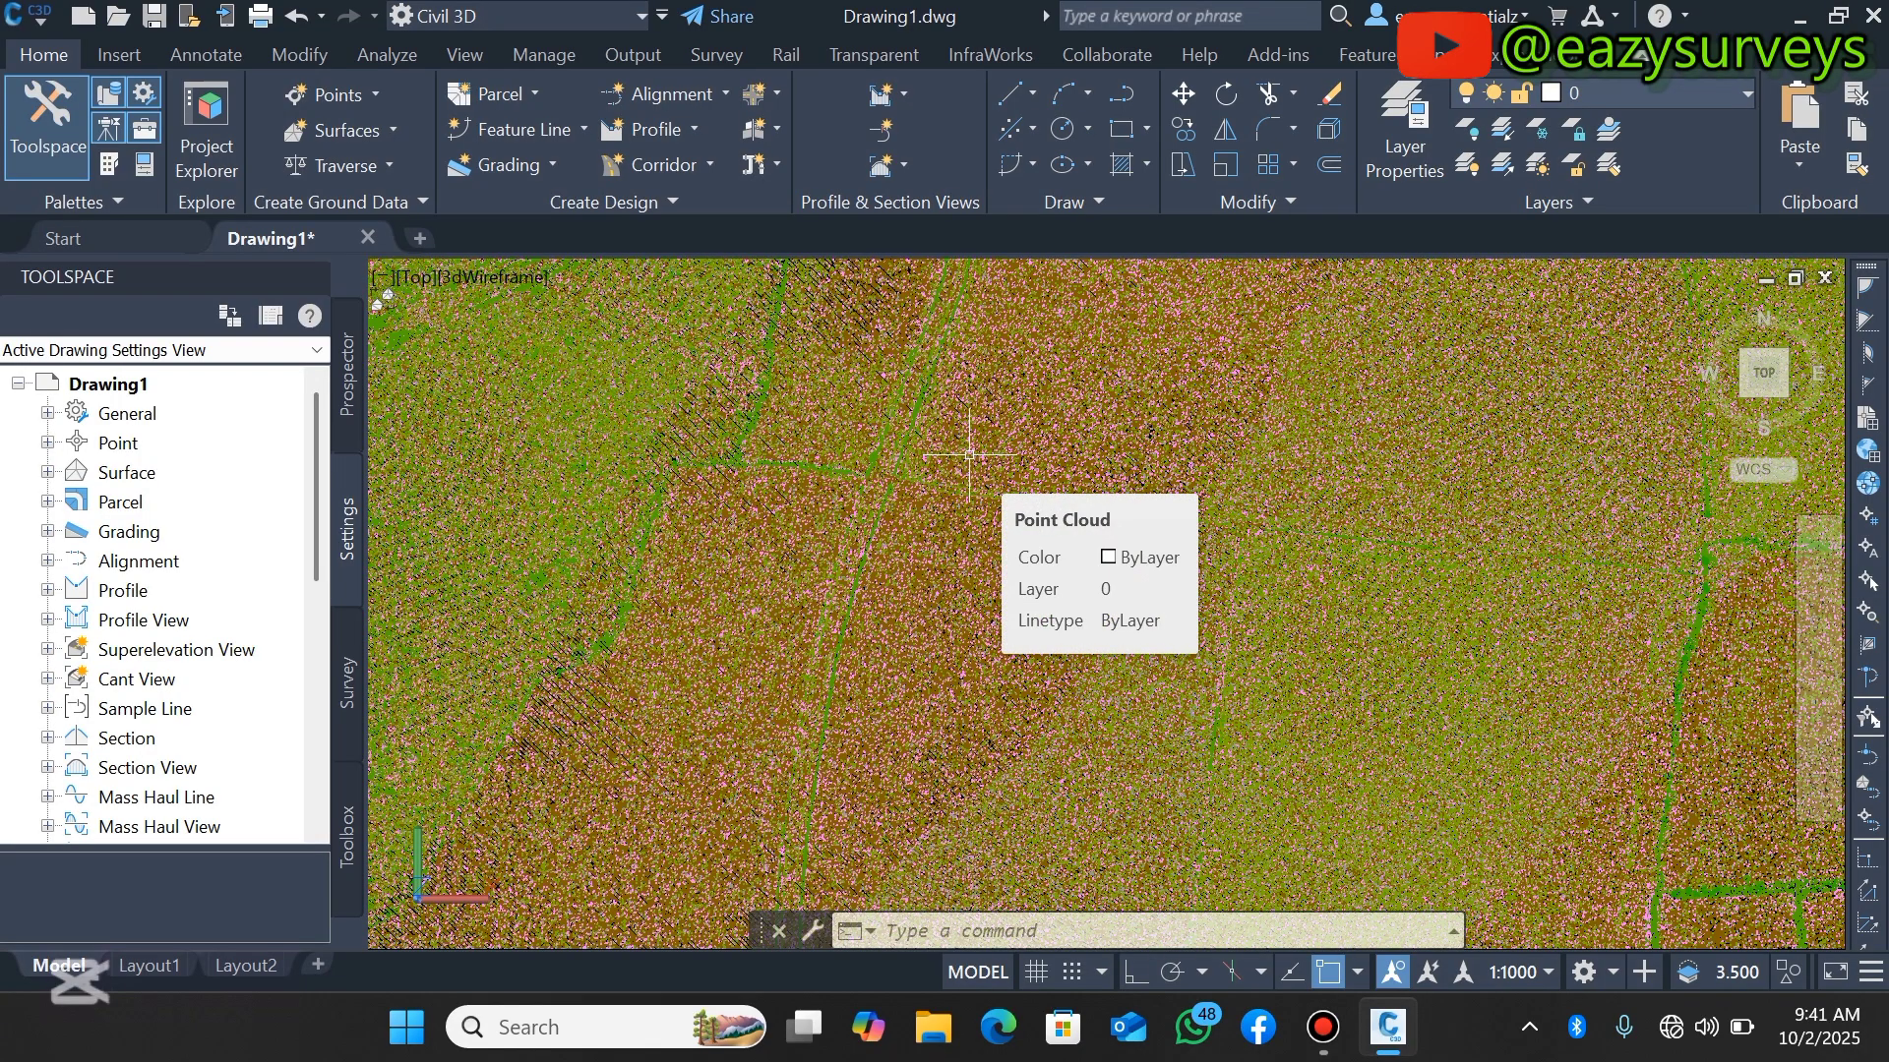
scroll(969, 455, "down", 4)
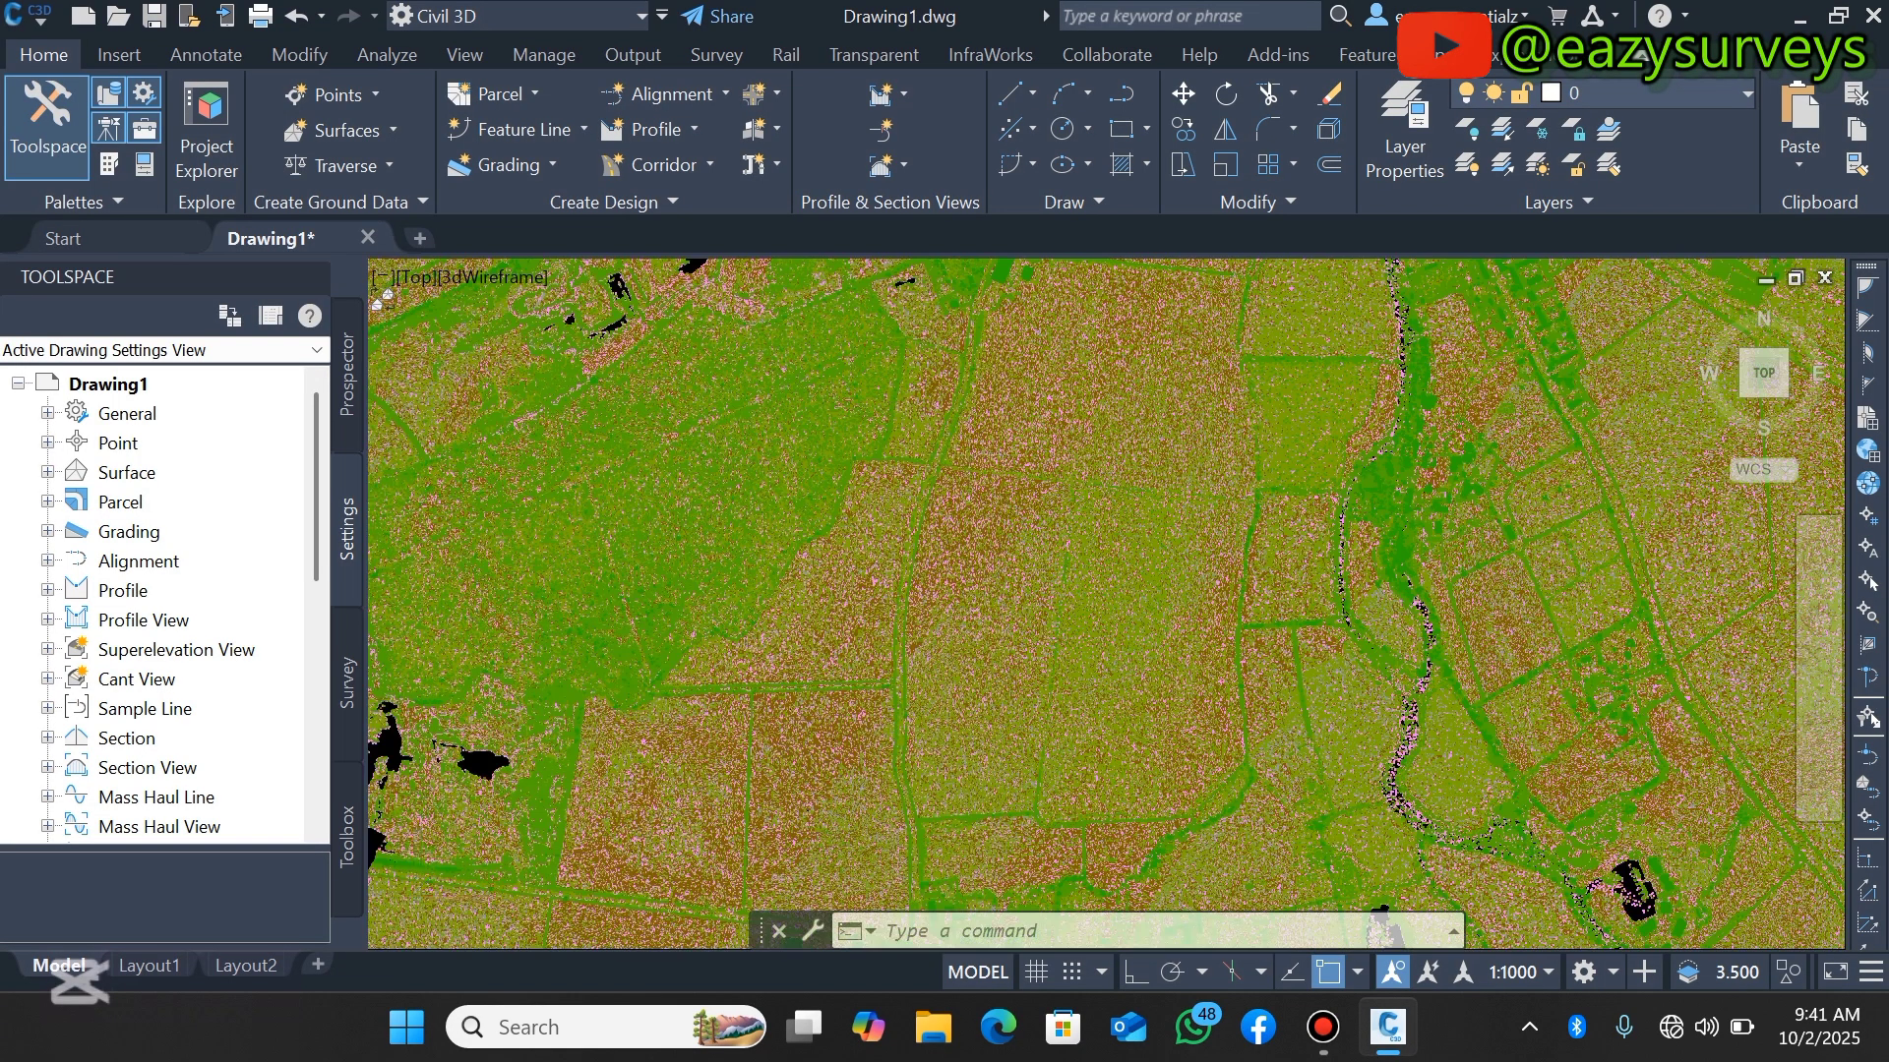
scroll(998, 591, "up", 2)
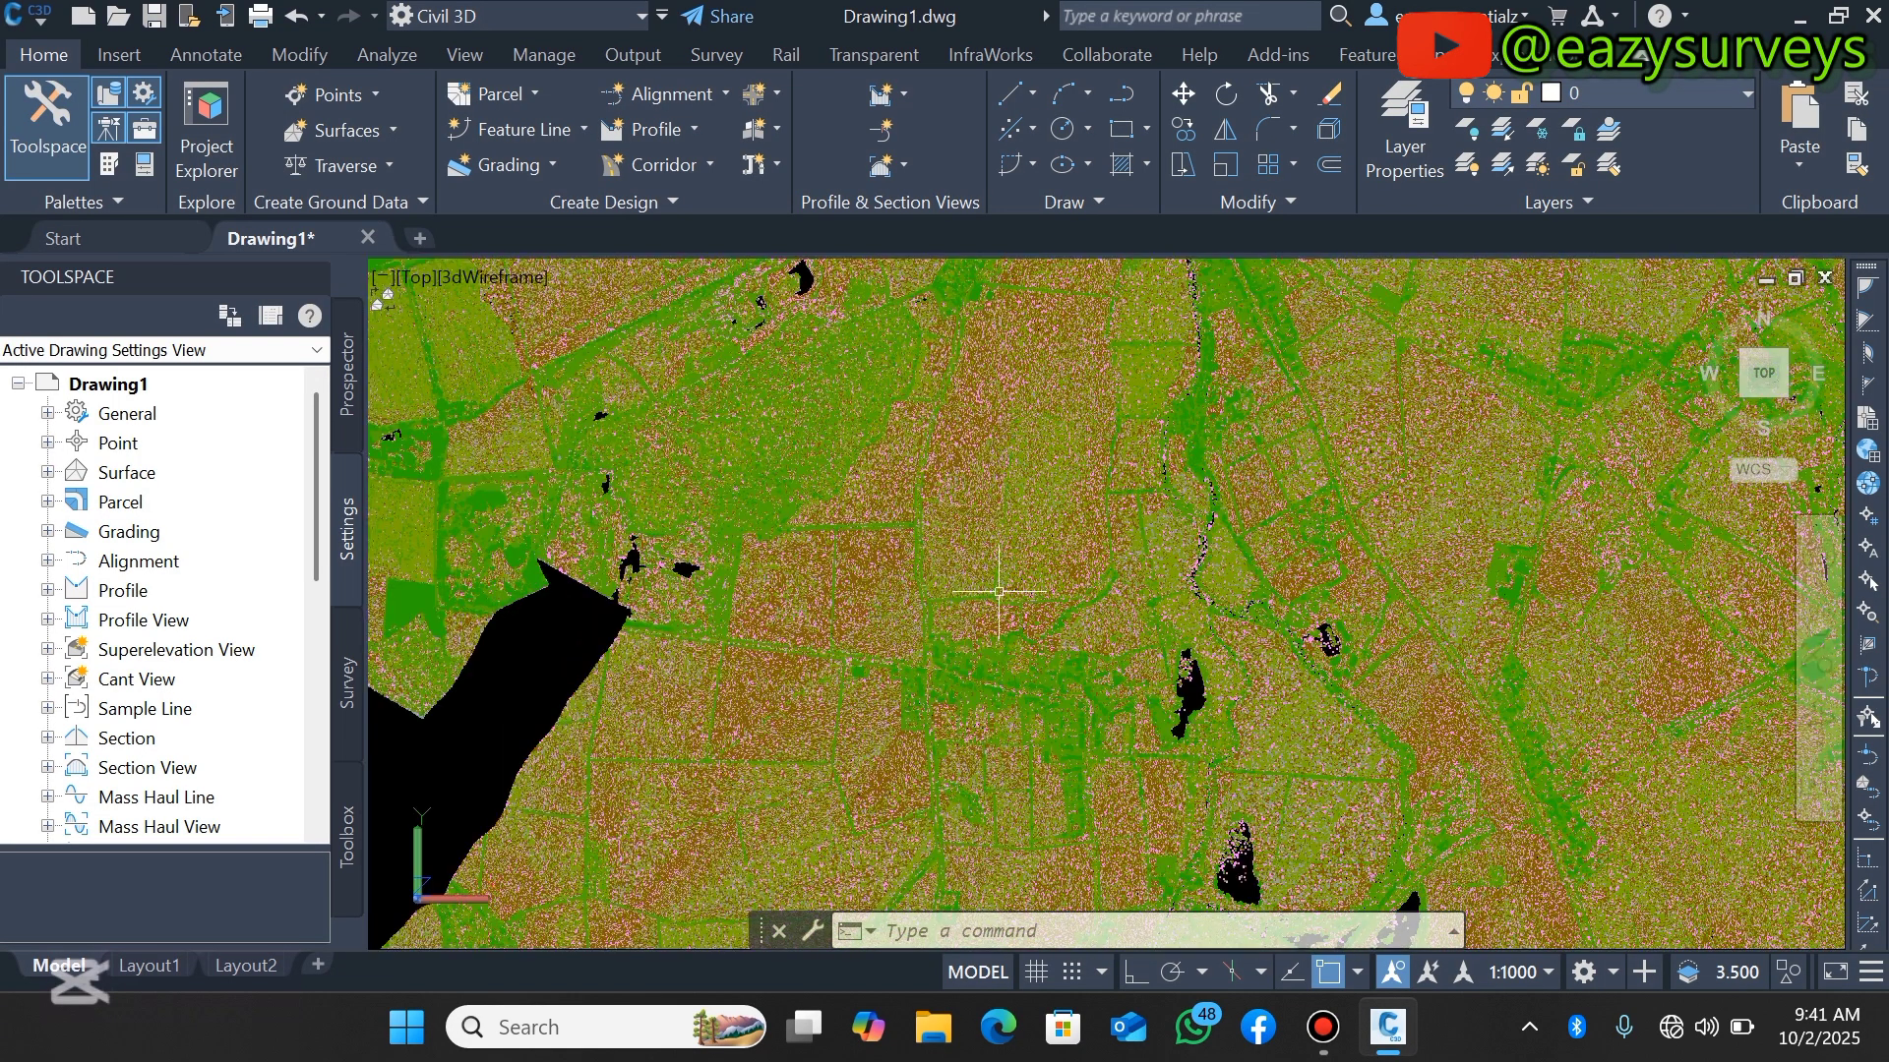
scroll(981, 518, "up", 6)
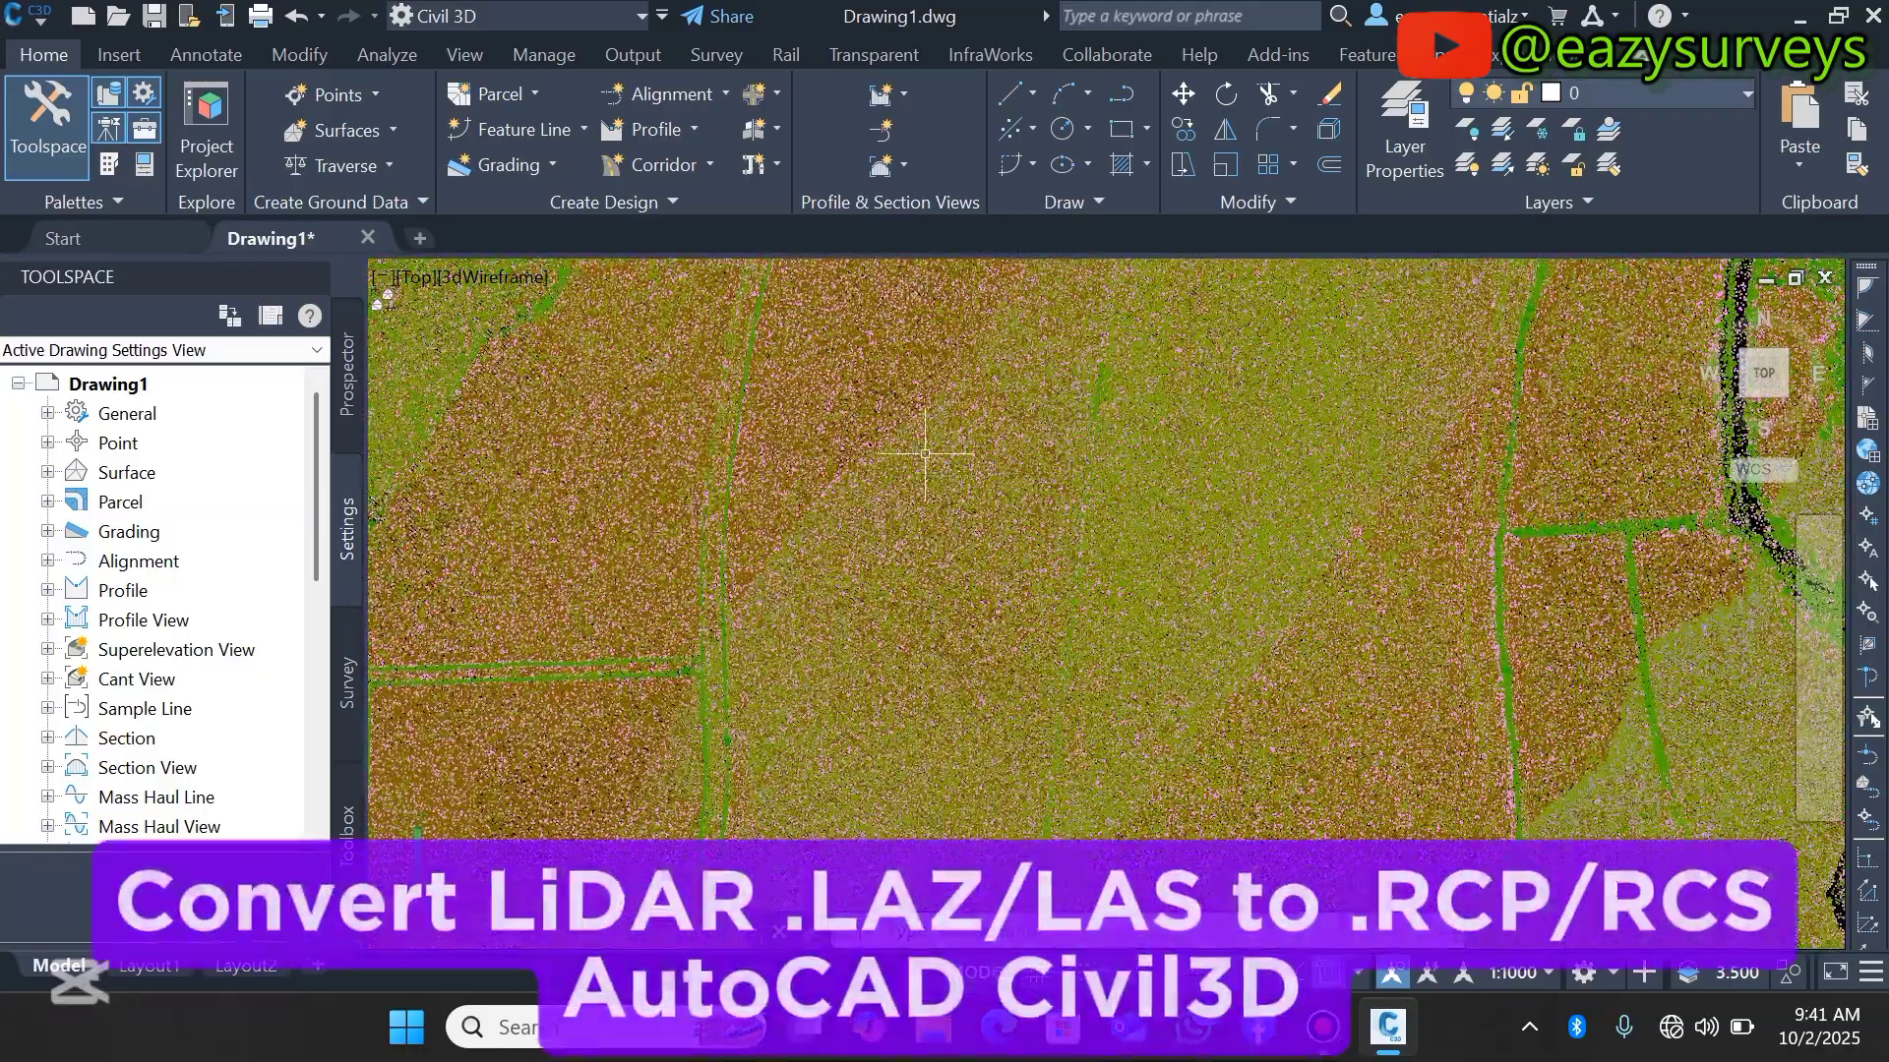
scroll(920, 449, "up", 2)
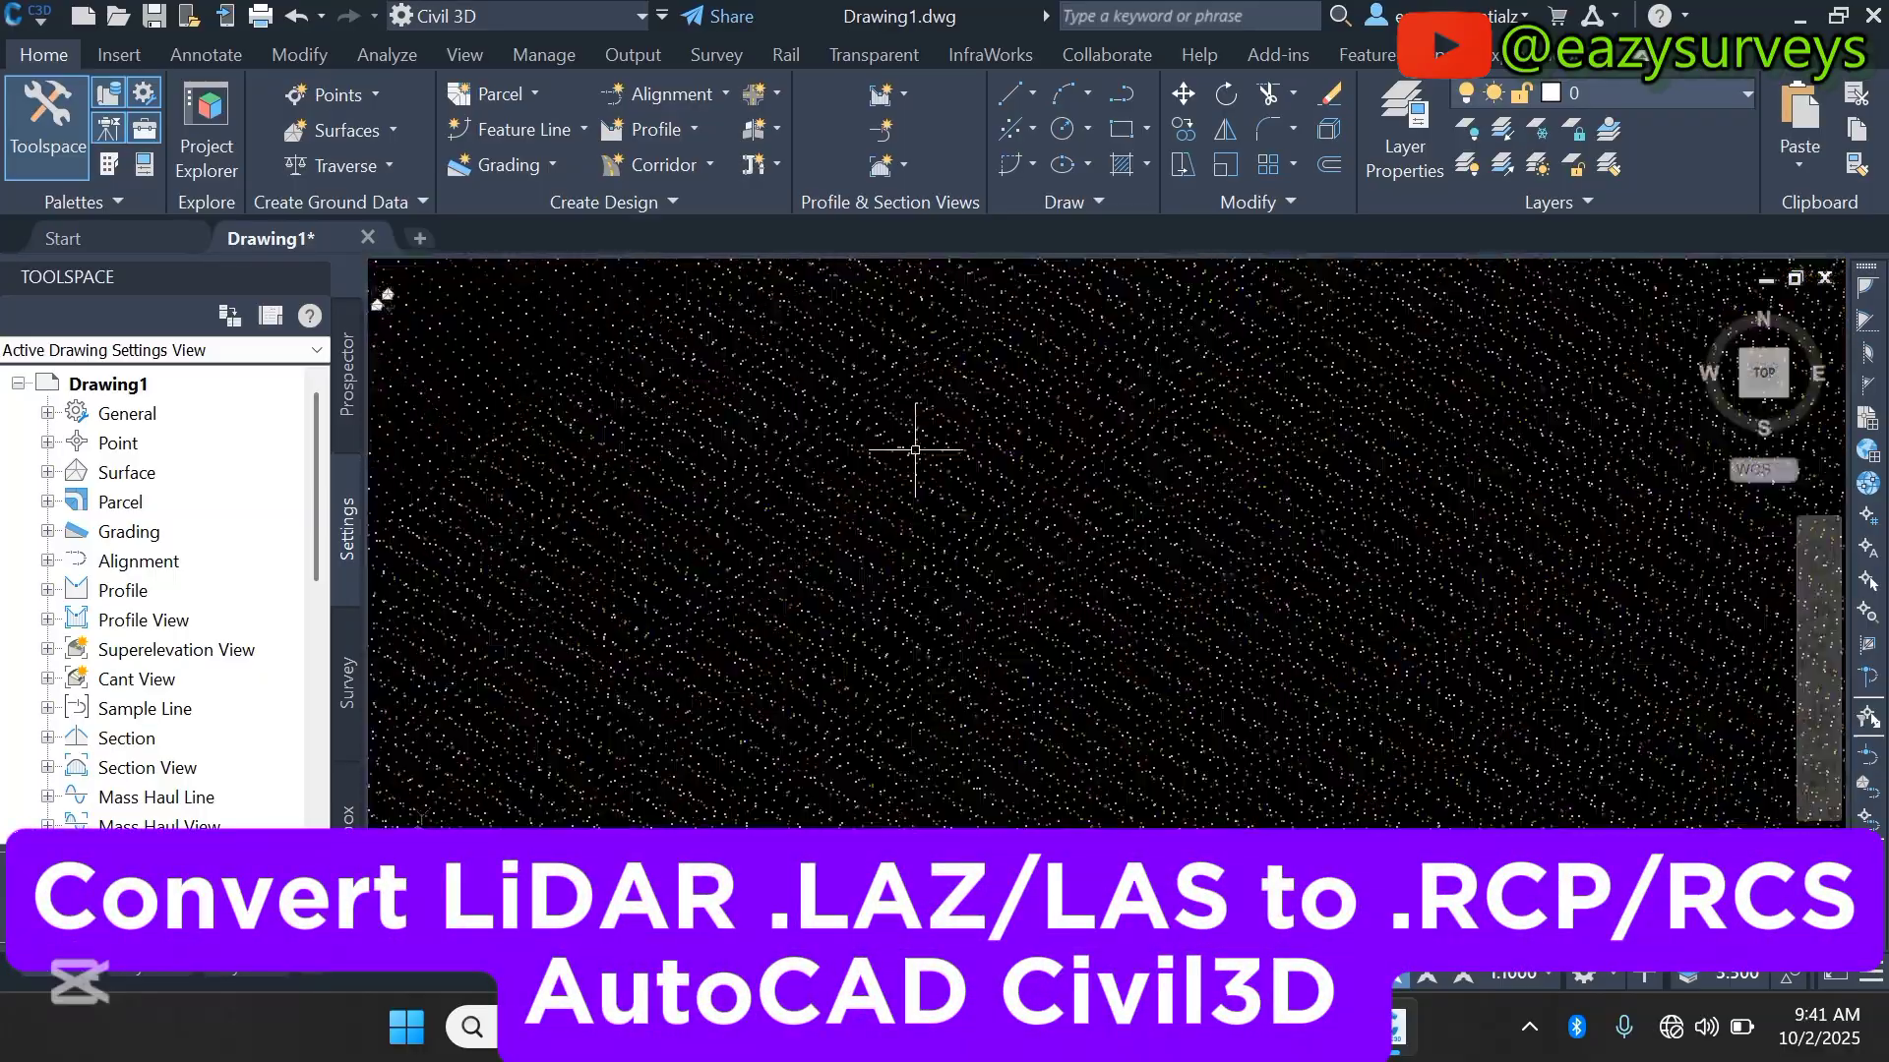
scroll(941, 471, "down", 5)
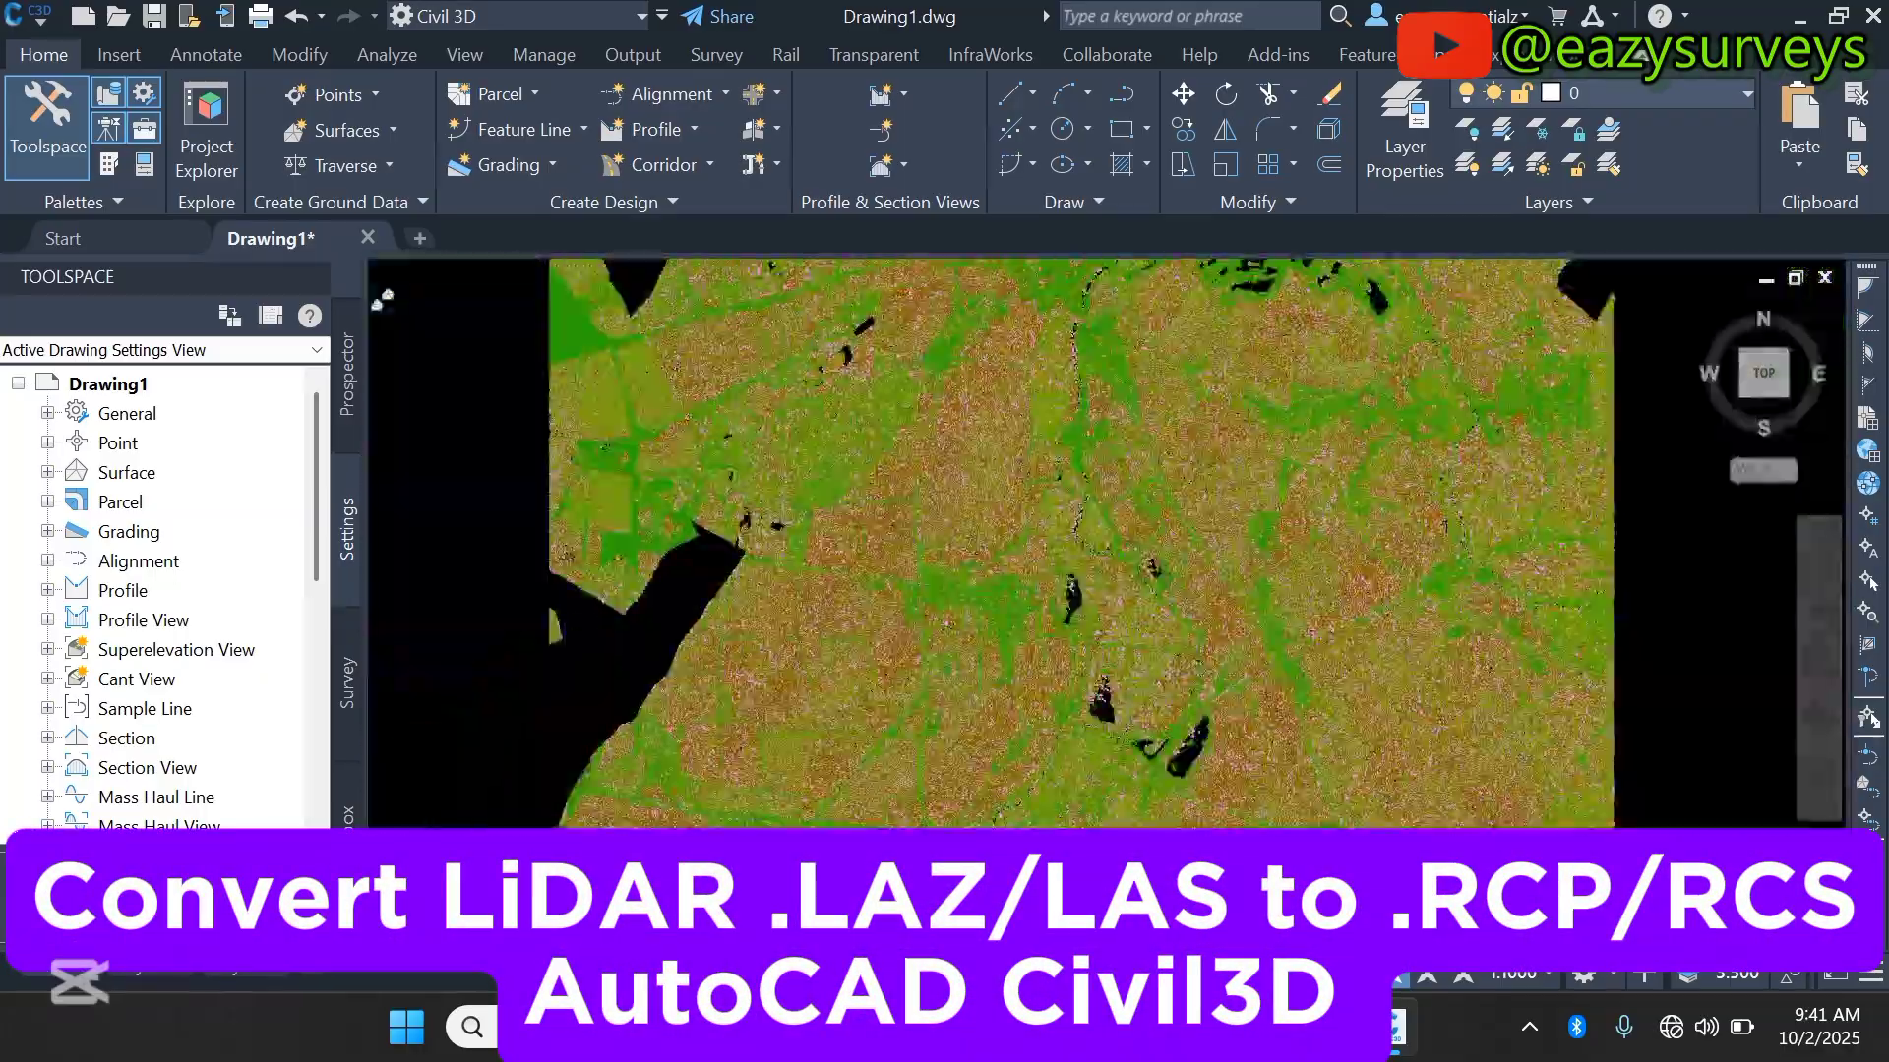
scroll(1036, 620, "up", 6)
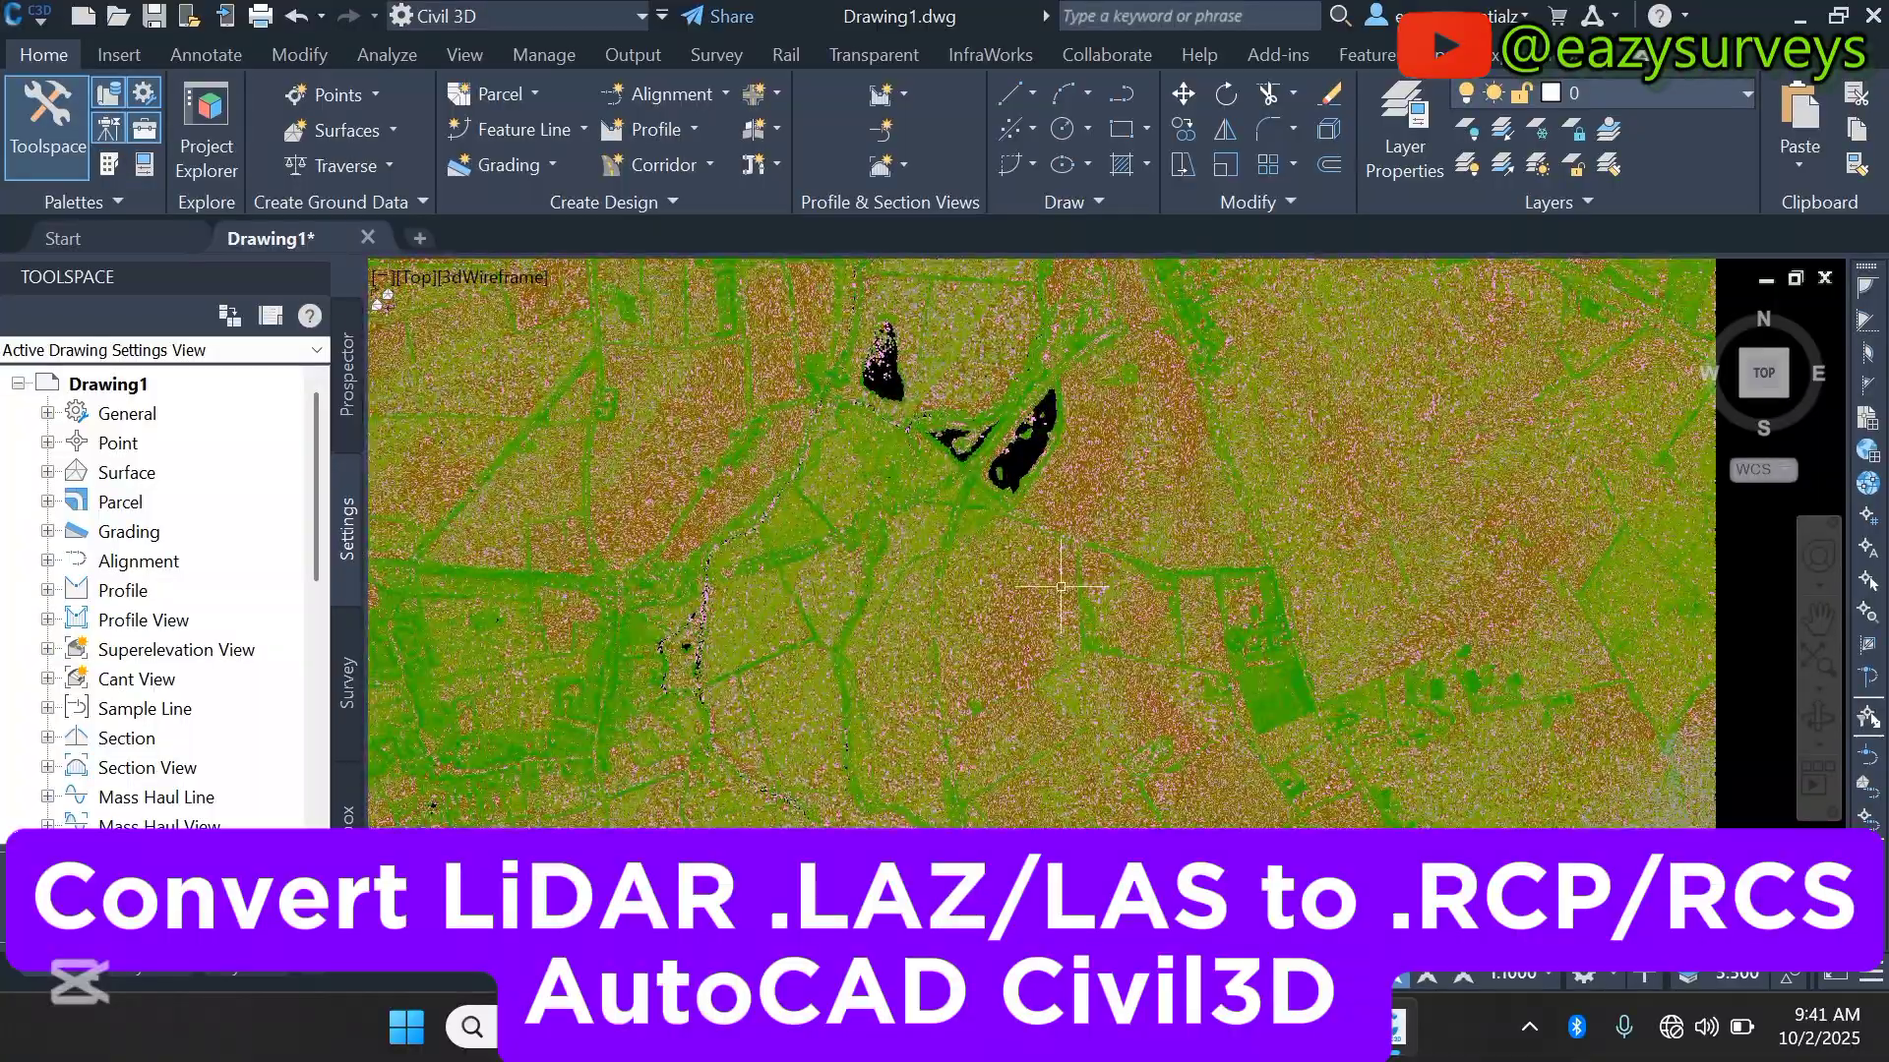
scroll(1051, 501, "down", 4)
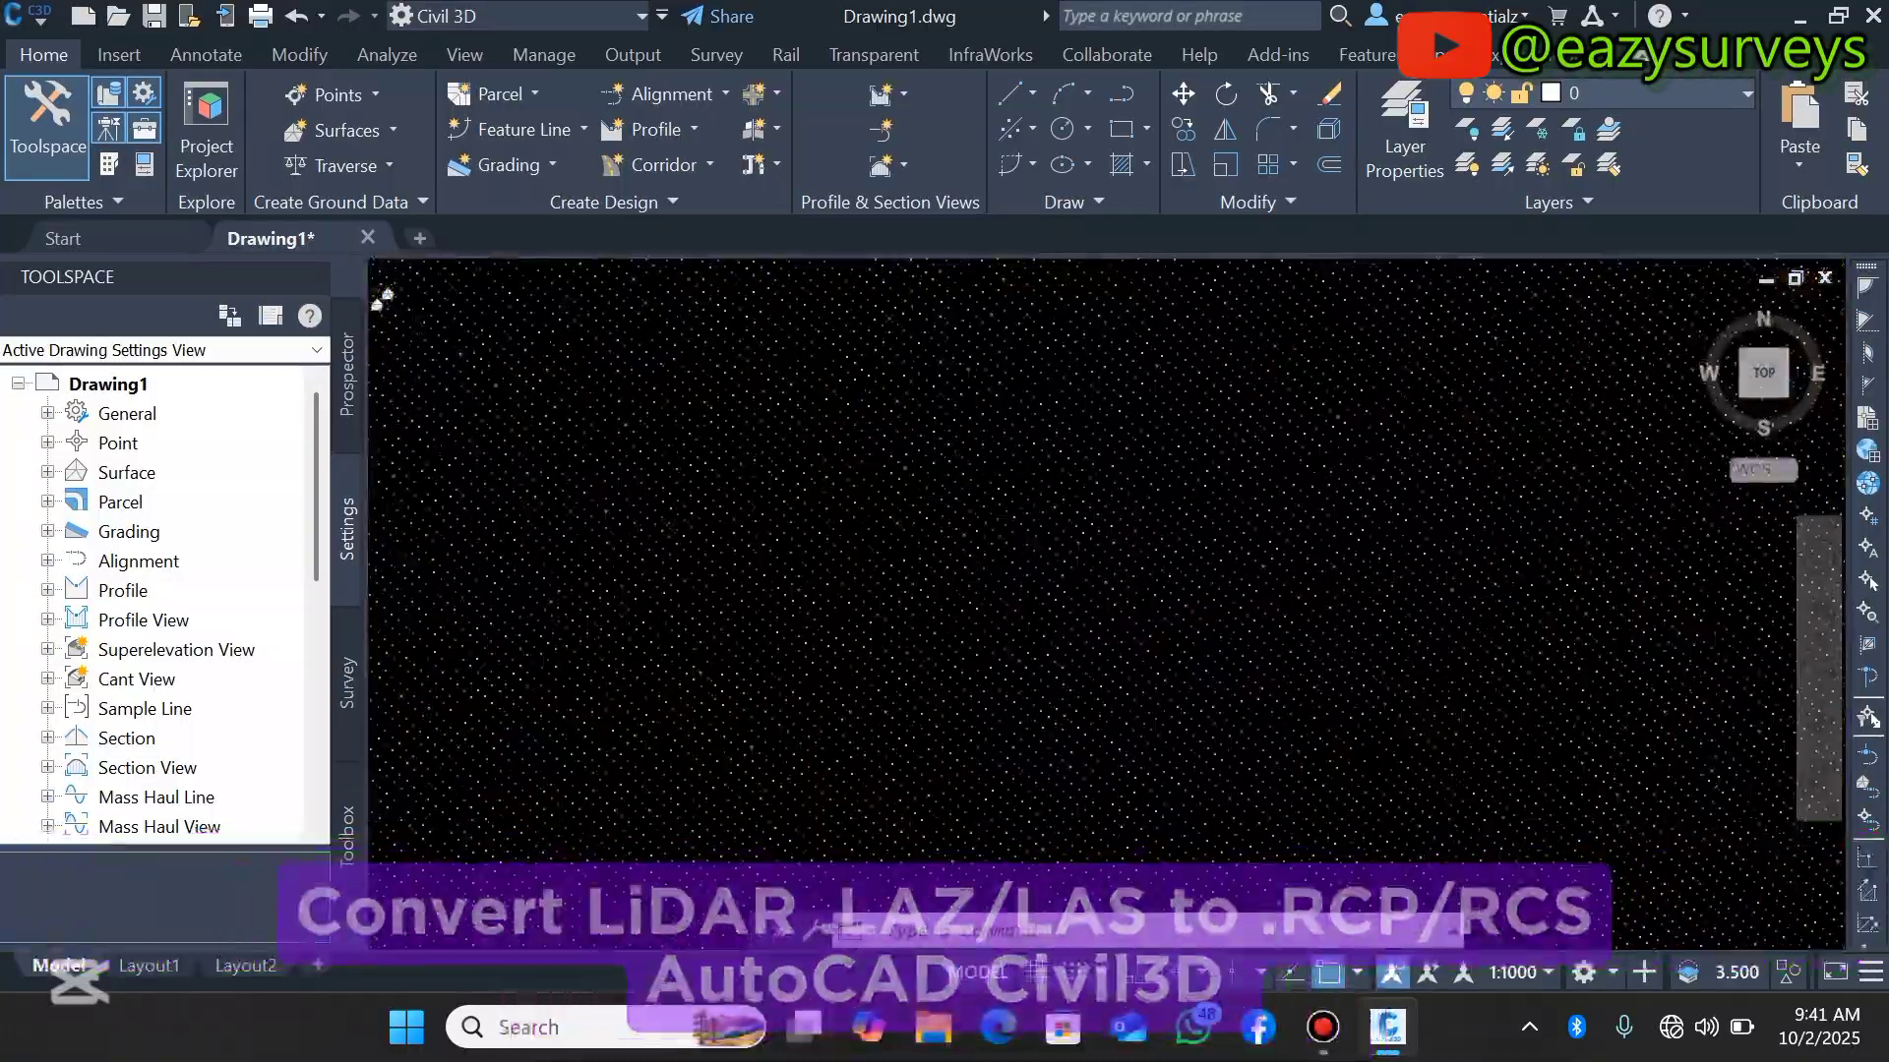
scroll(928, 485, "down", 5)
scroll(928, 485, "up", 2)
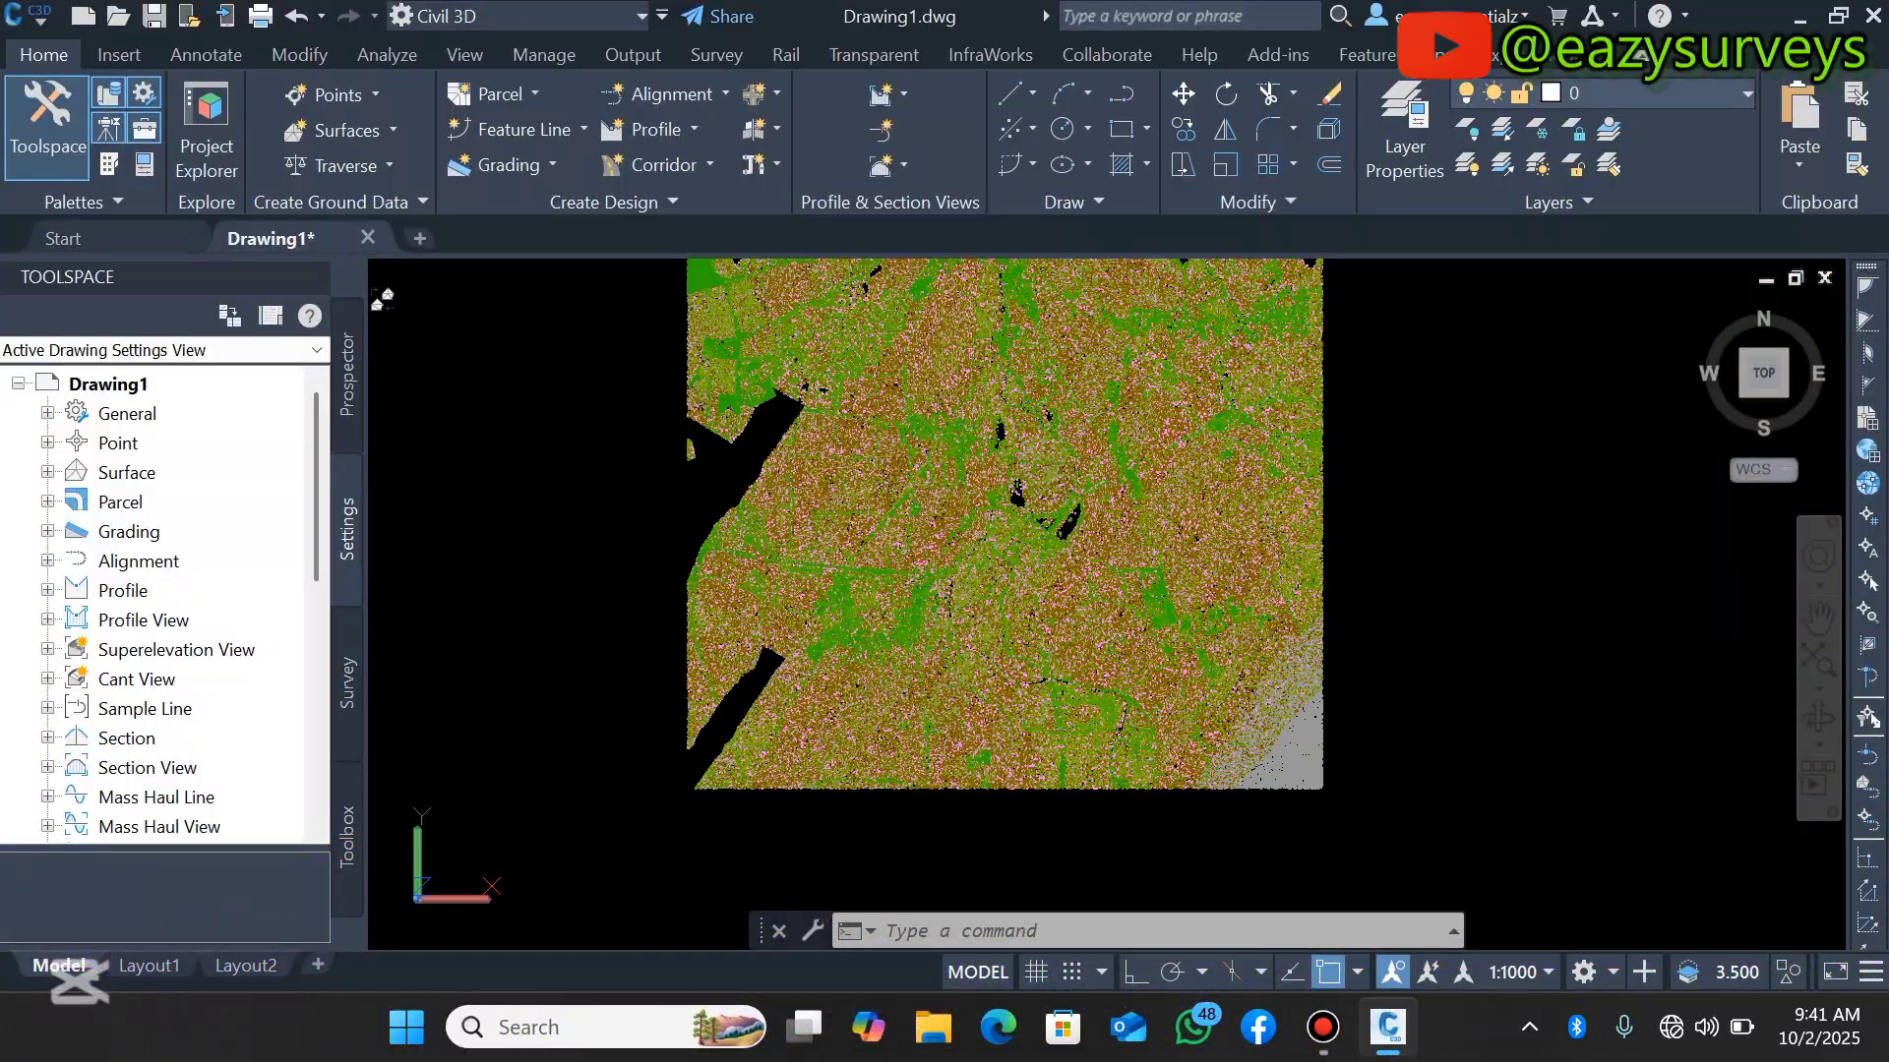
scroll(1022, 426, "up", 4)
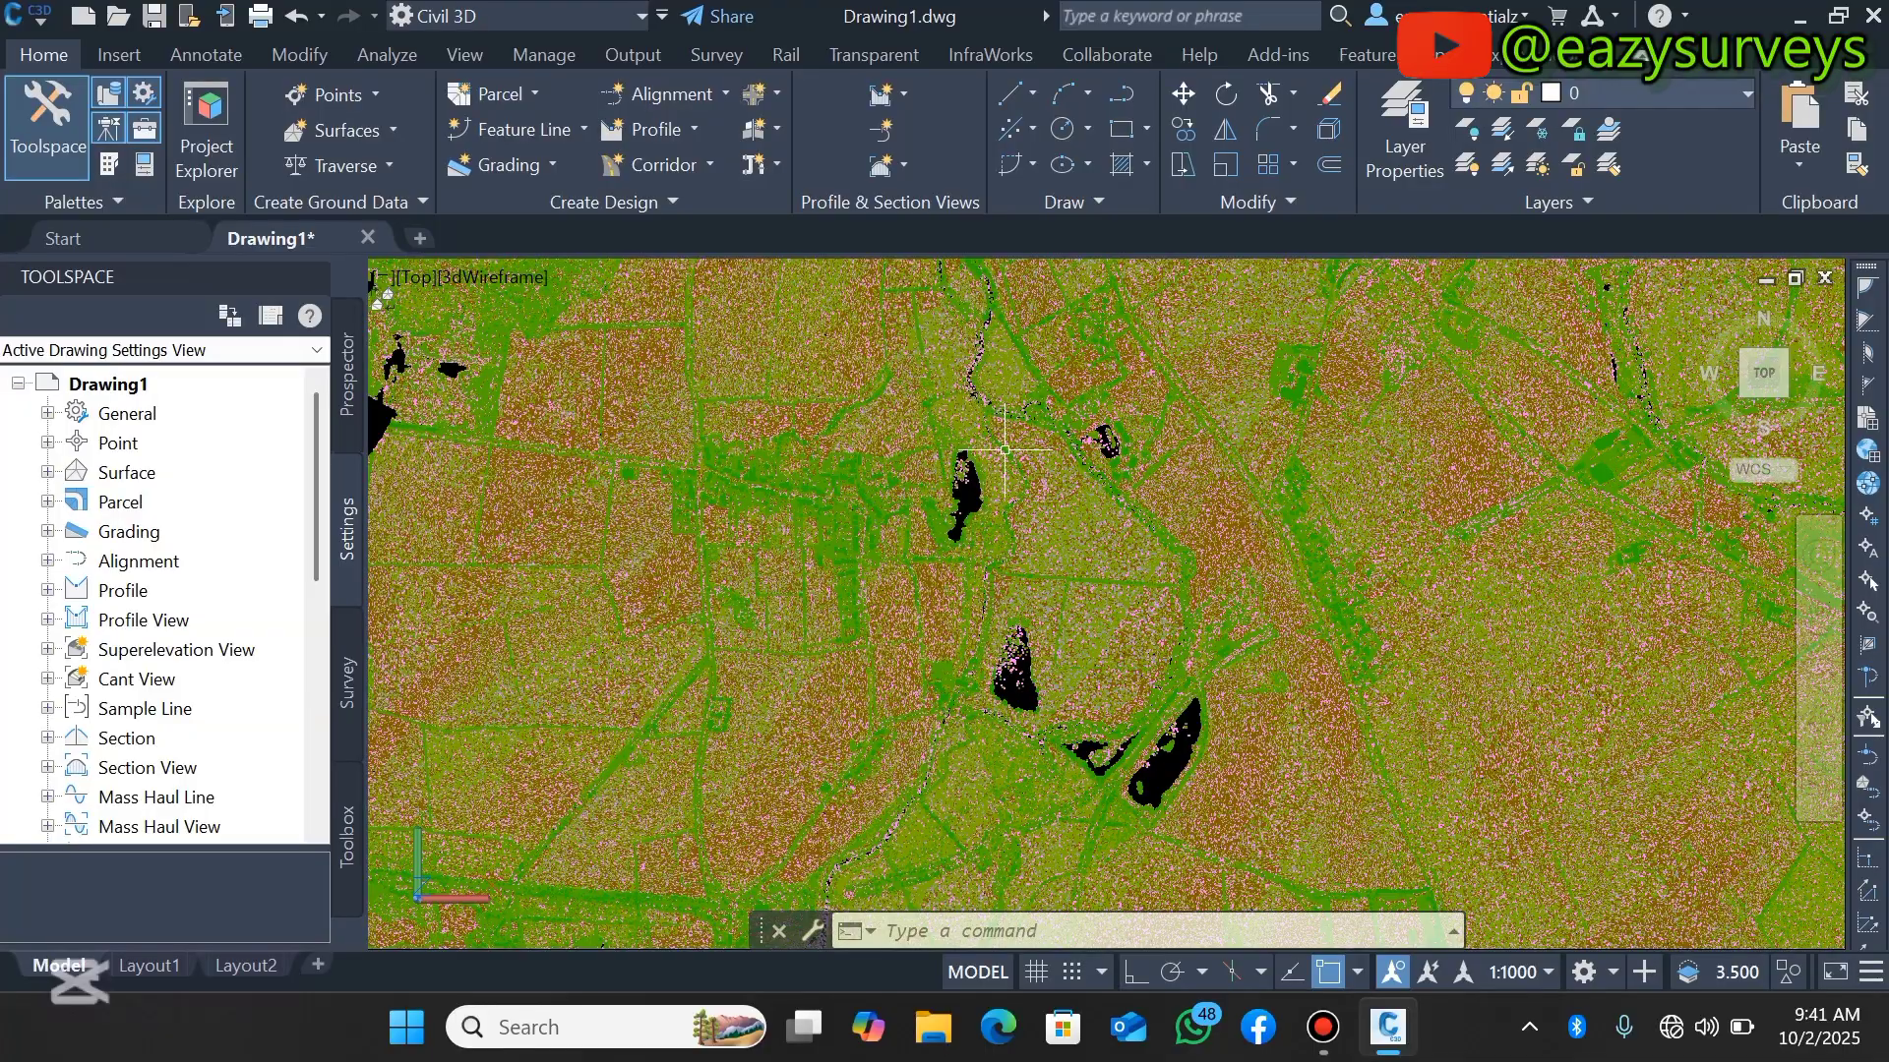
scroll(1004, 450, "down", 5)
scroll(1041, 537, "up", 6)
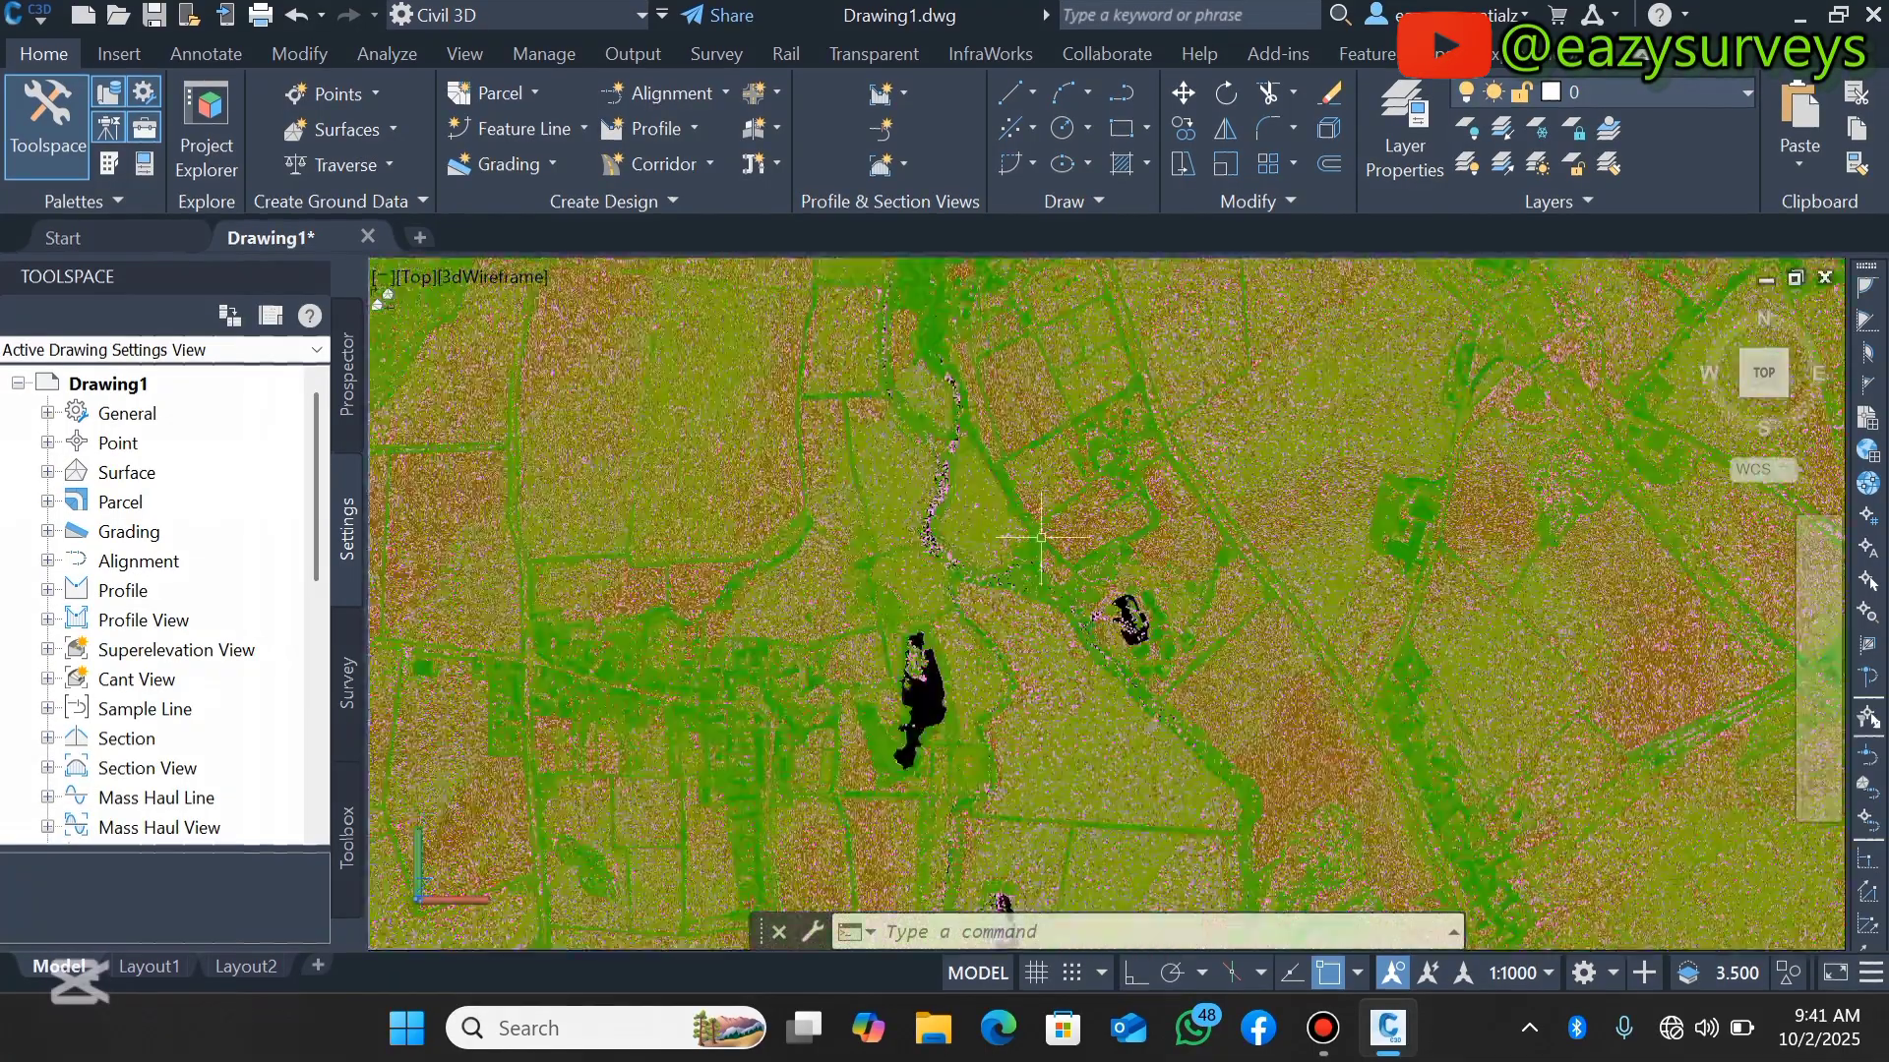
scroll(1041, 537, "up", 2)
scroll(1042, 499, "down", 5)
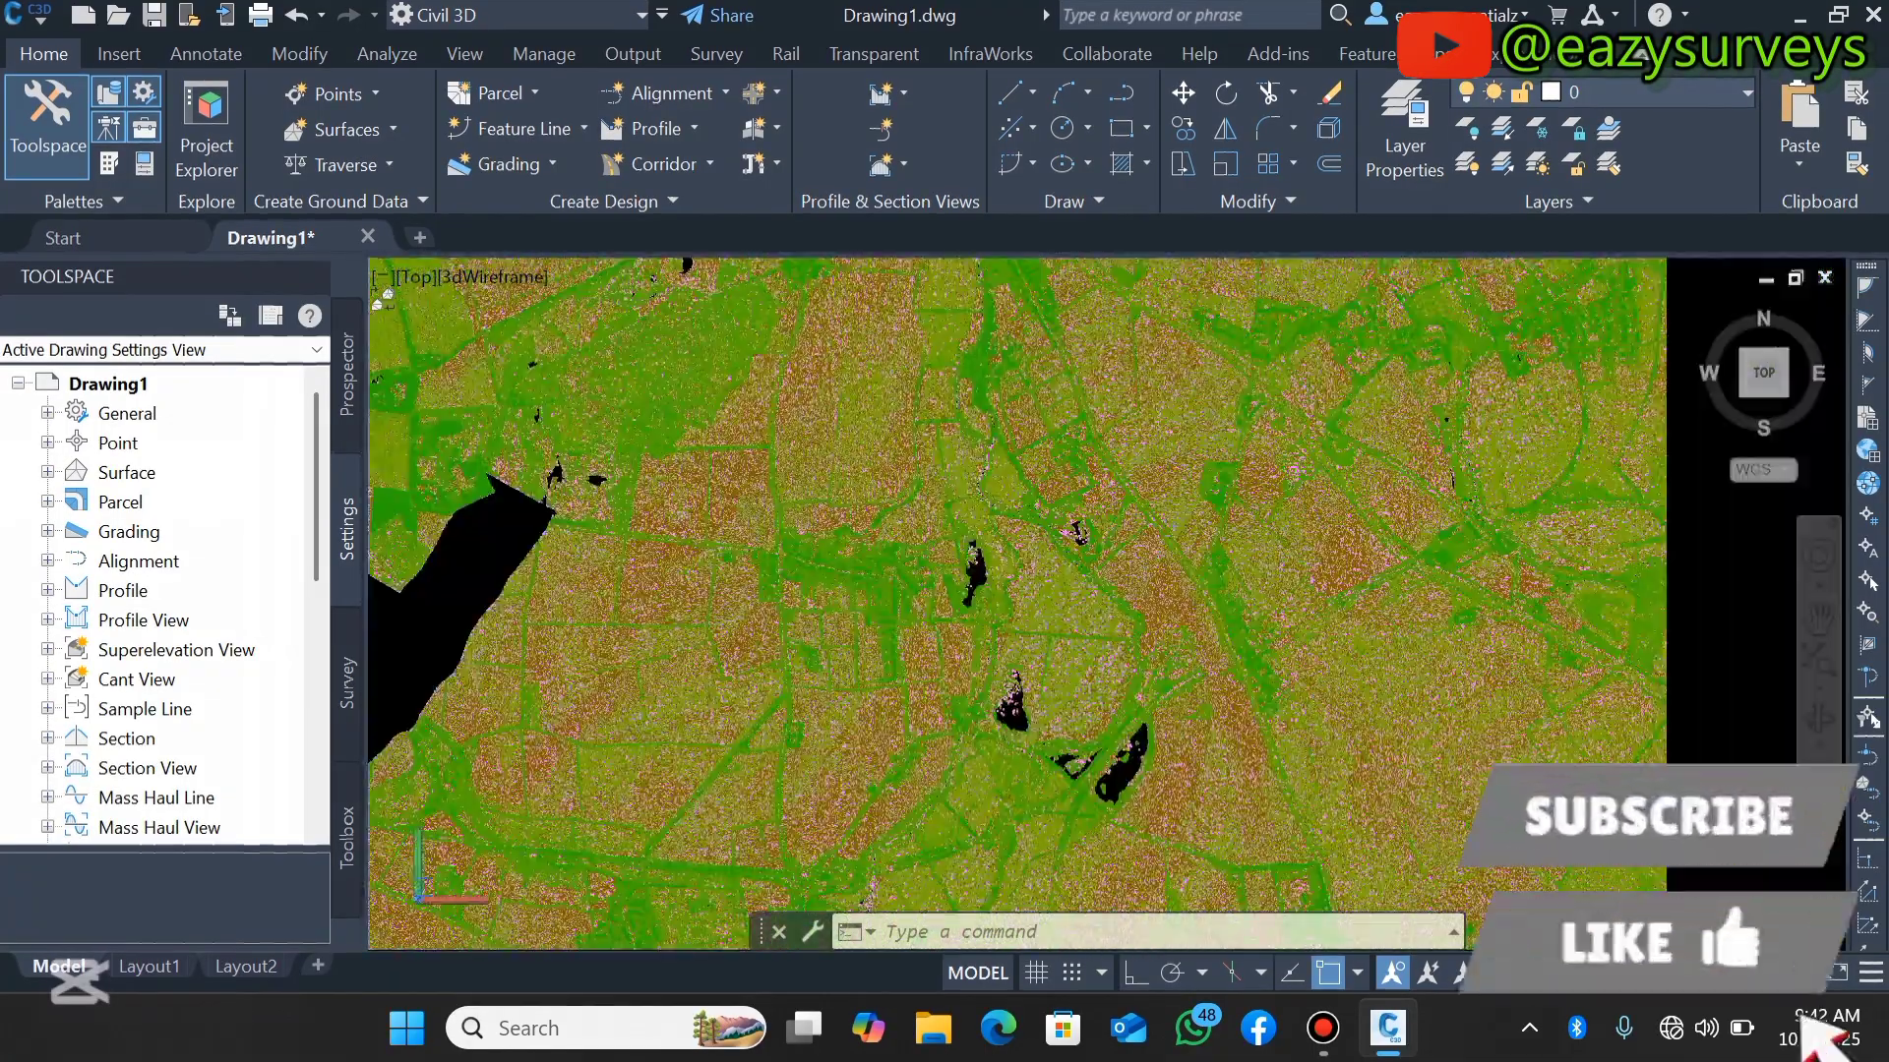
scroll(1032, 466, "down", 4)
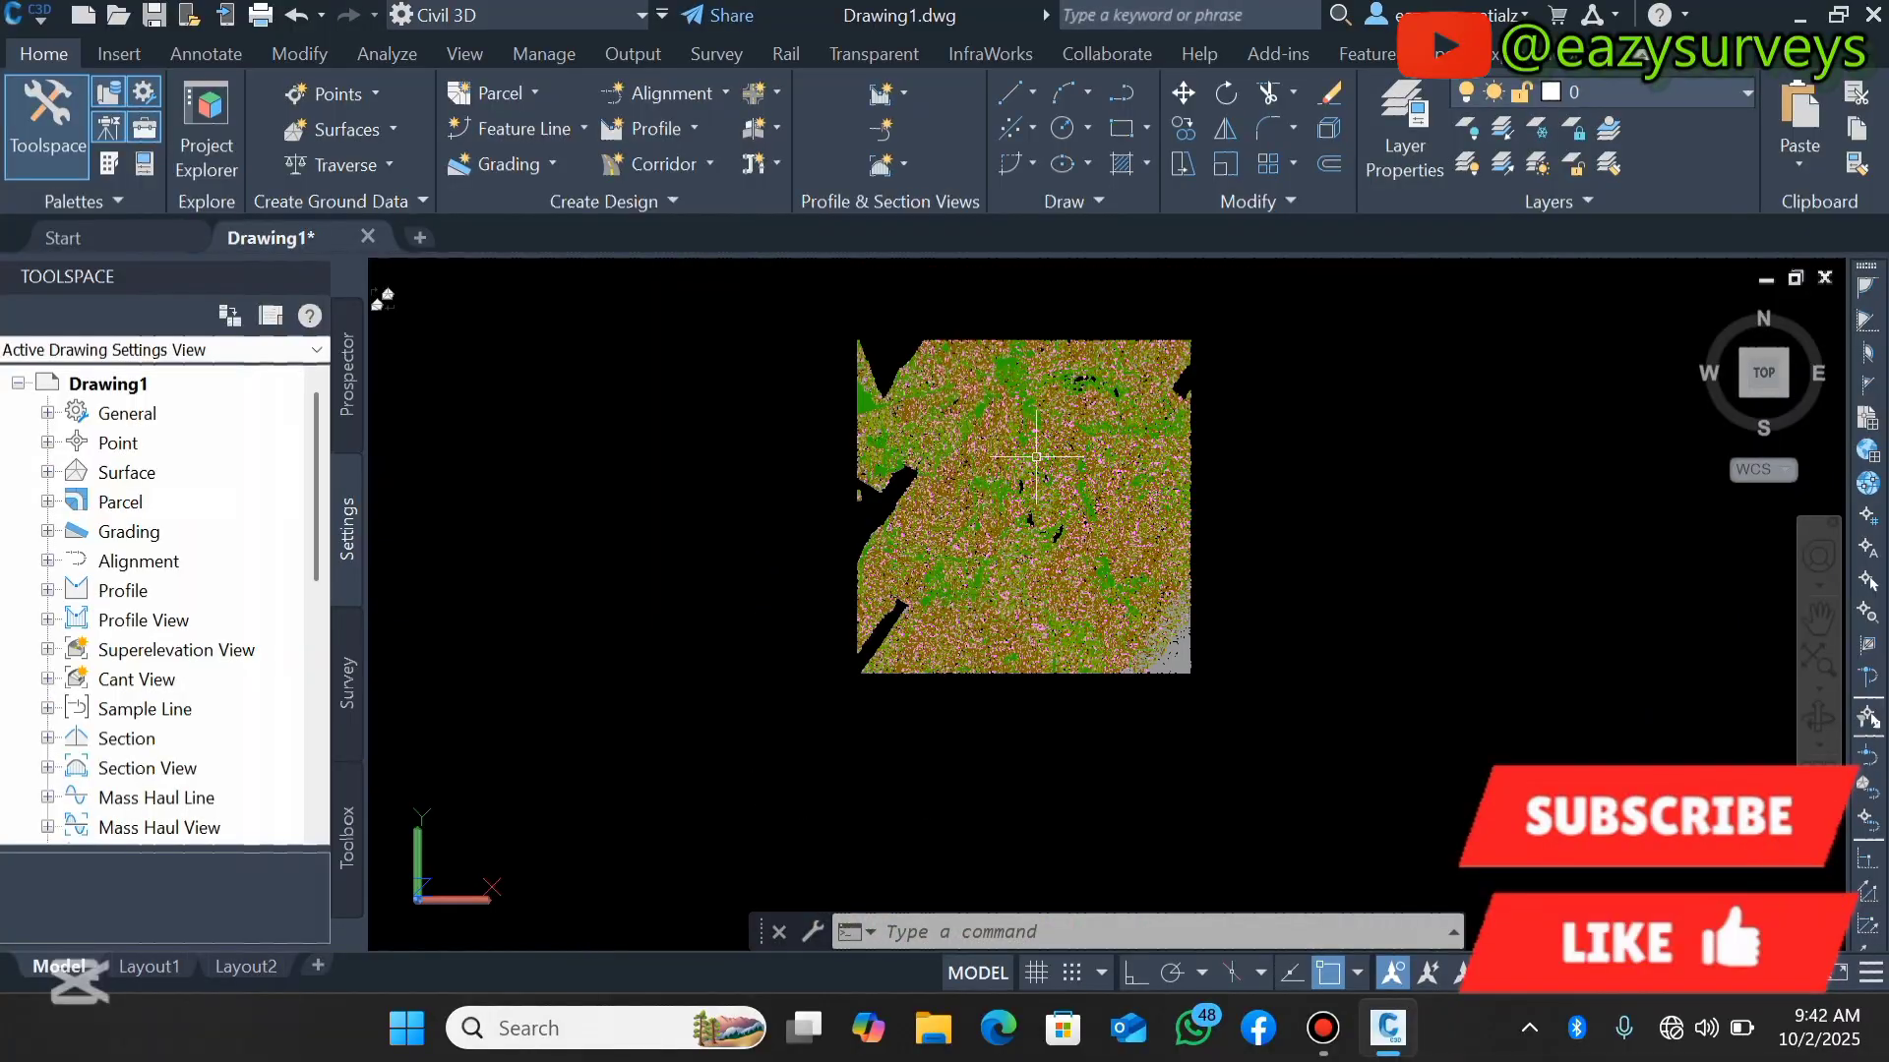
scroll(1038, 453, "up", 5)
scroll(1043, 441, "down", 4)
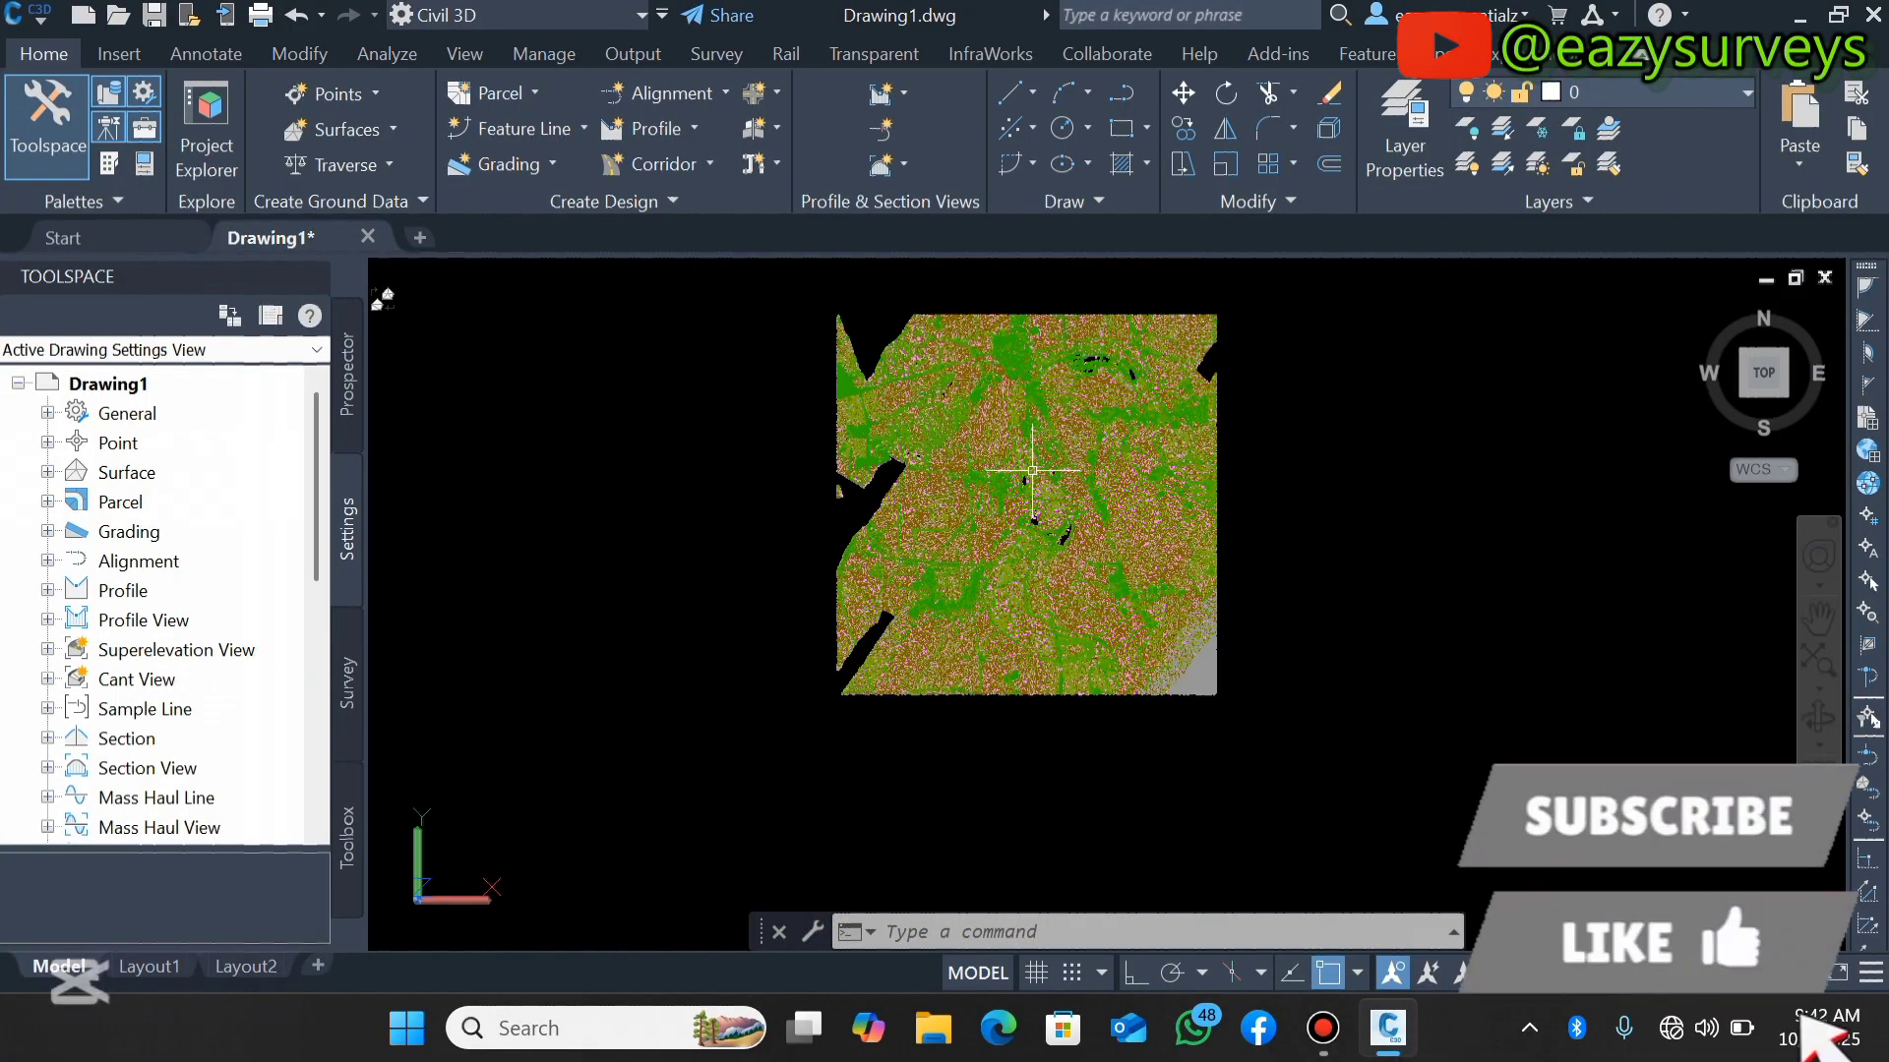
scroll(1029, 474, "up", 3)
scroll(1032, 485, "down", 4)
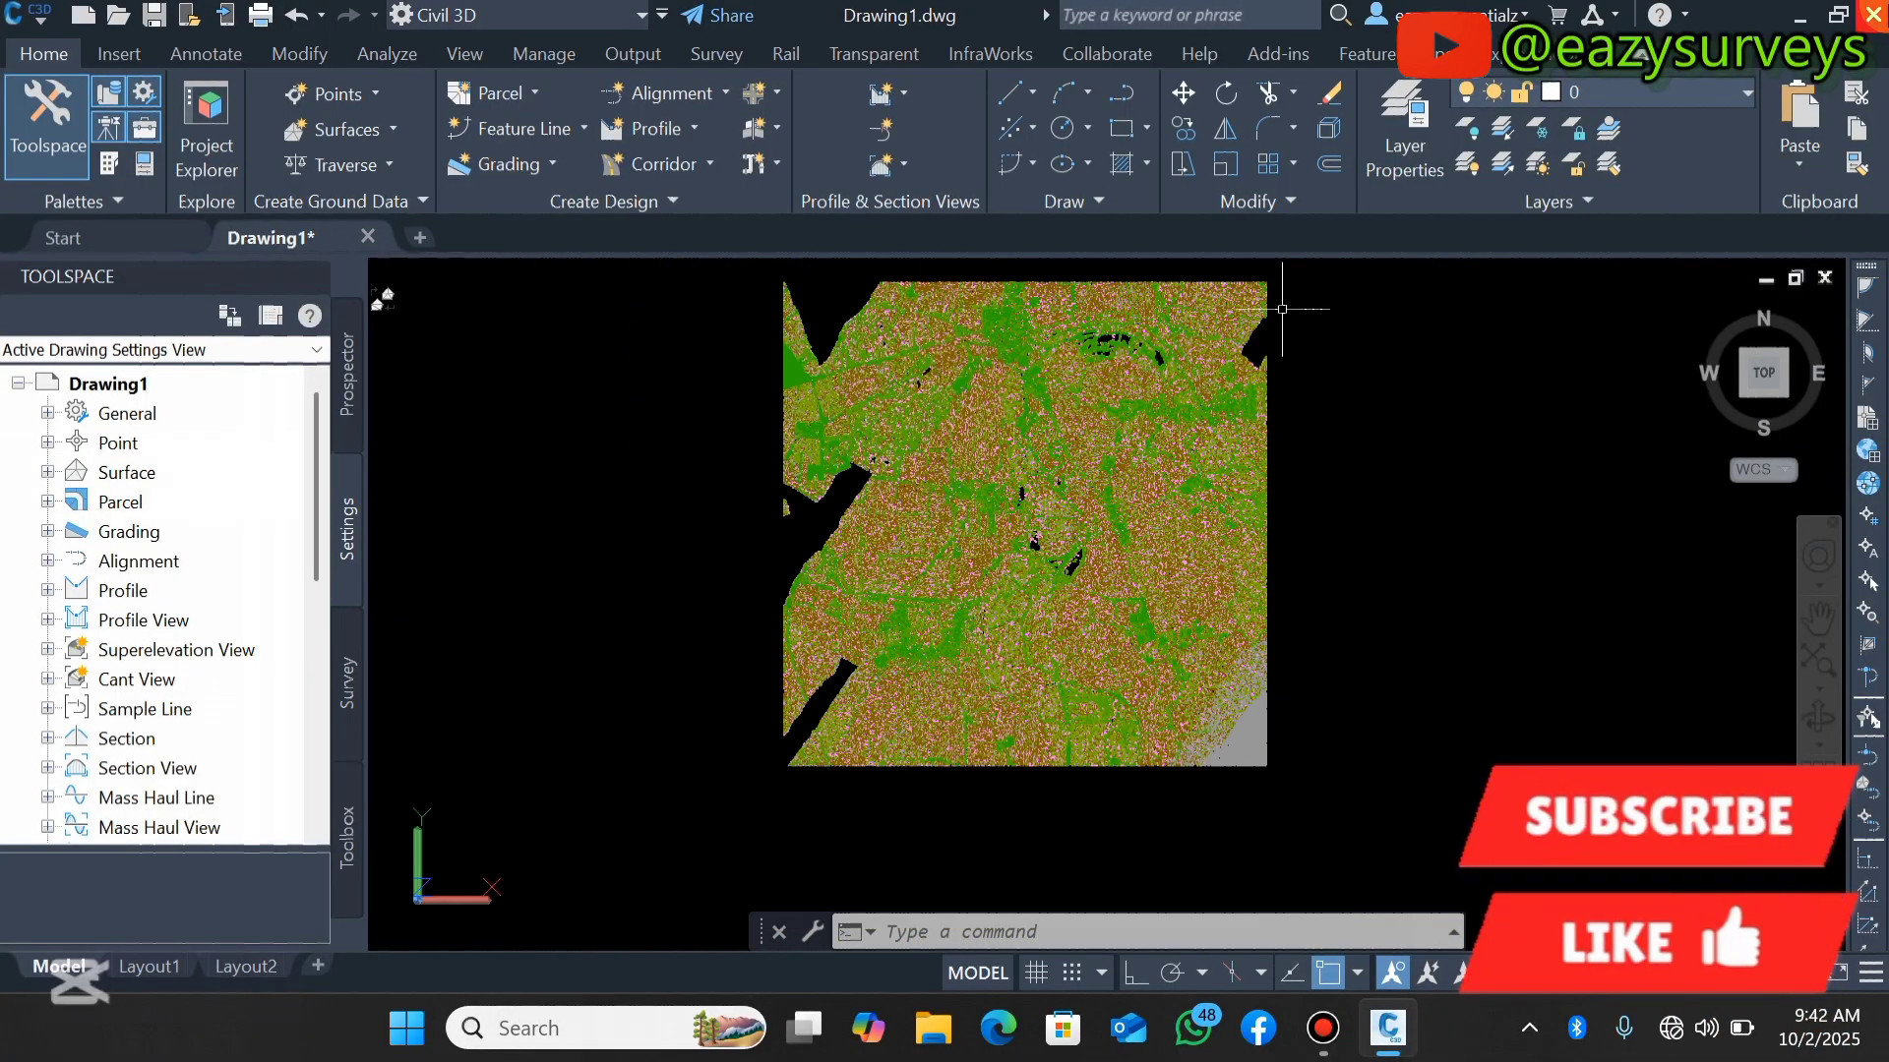
- Close Civil 3D and open the lidar_point_cloud-2009-NaN-TL09ne folder from Downloads in File Explorer
left_click(1861, 14)
left_click(989, 575)
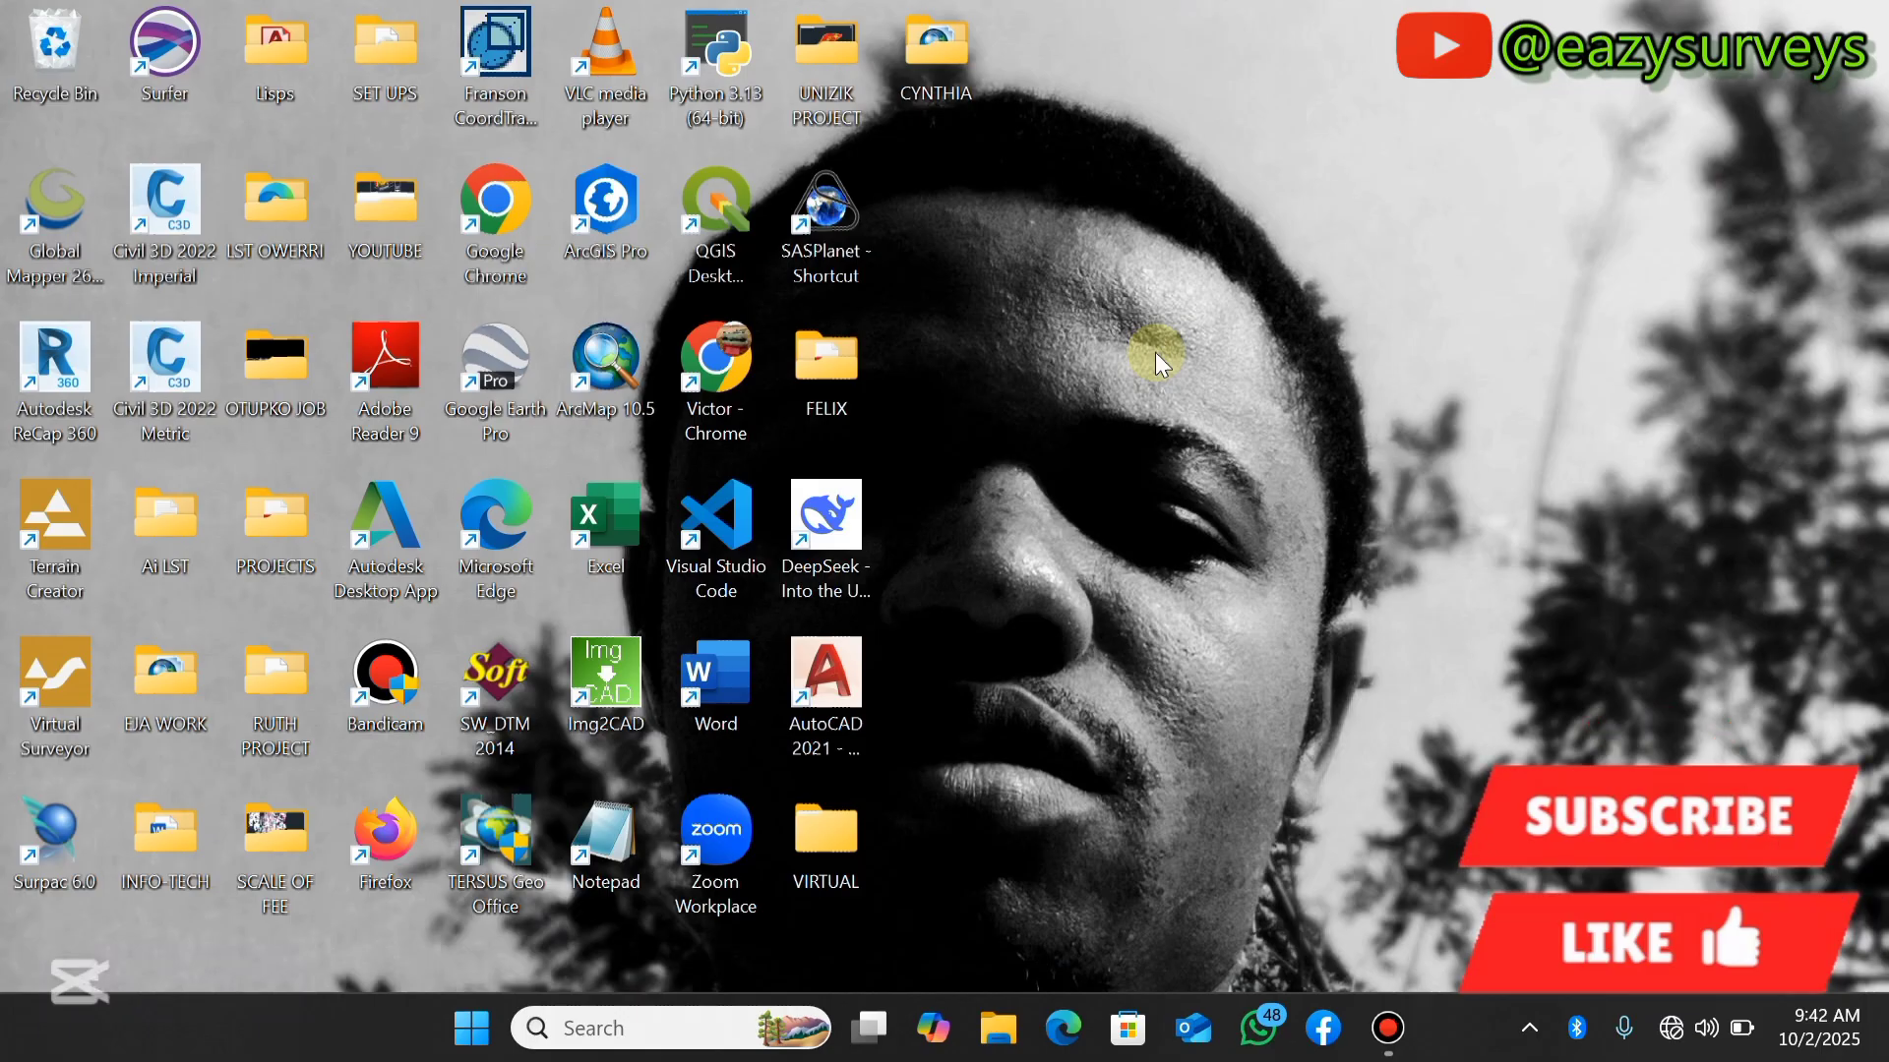
left_click(1023, 1007)
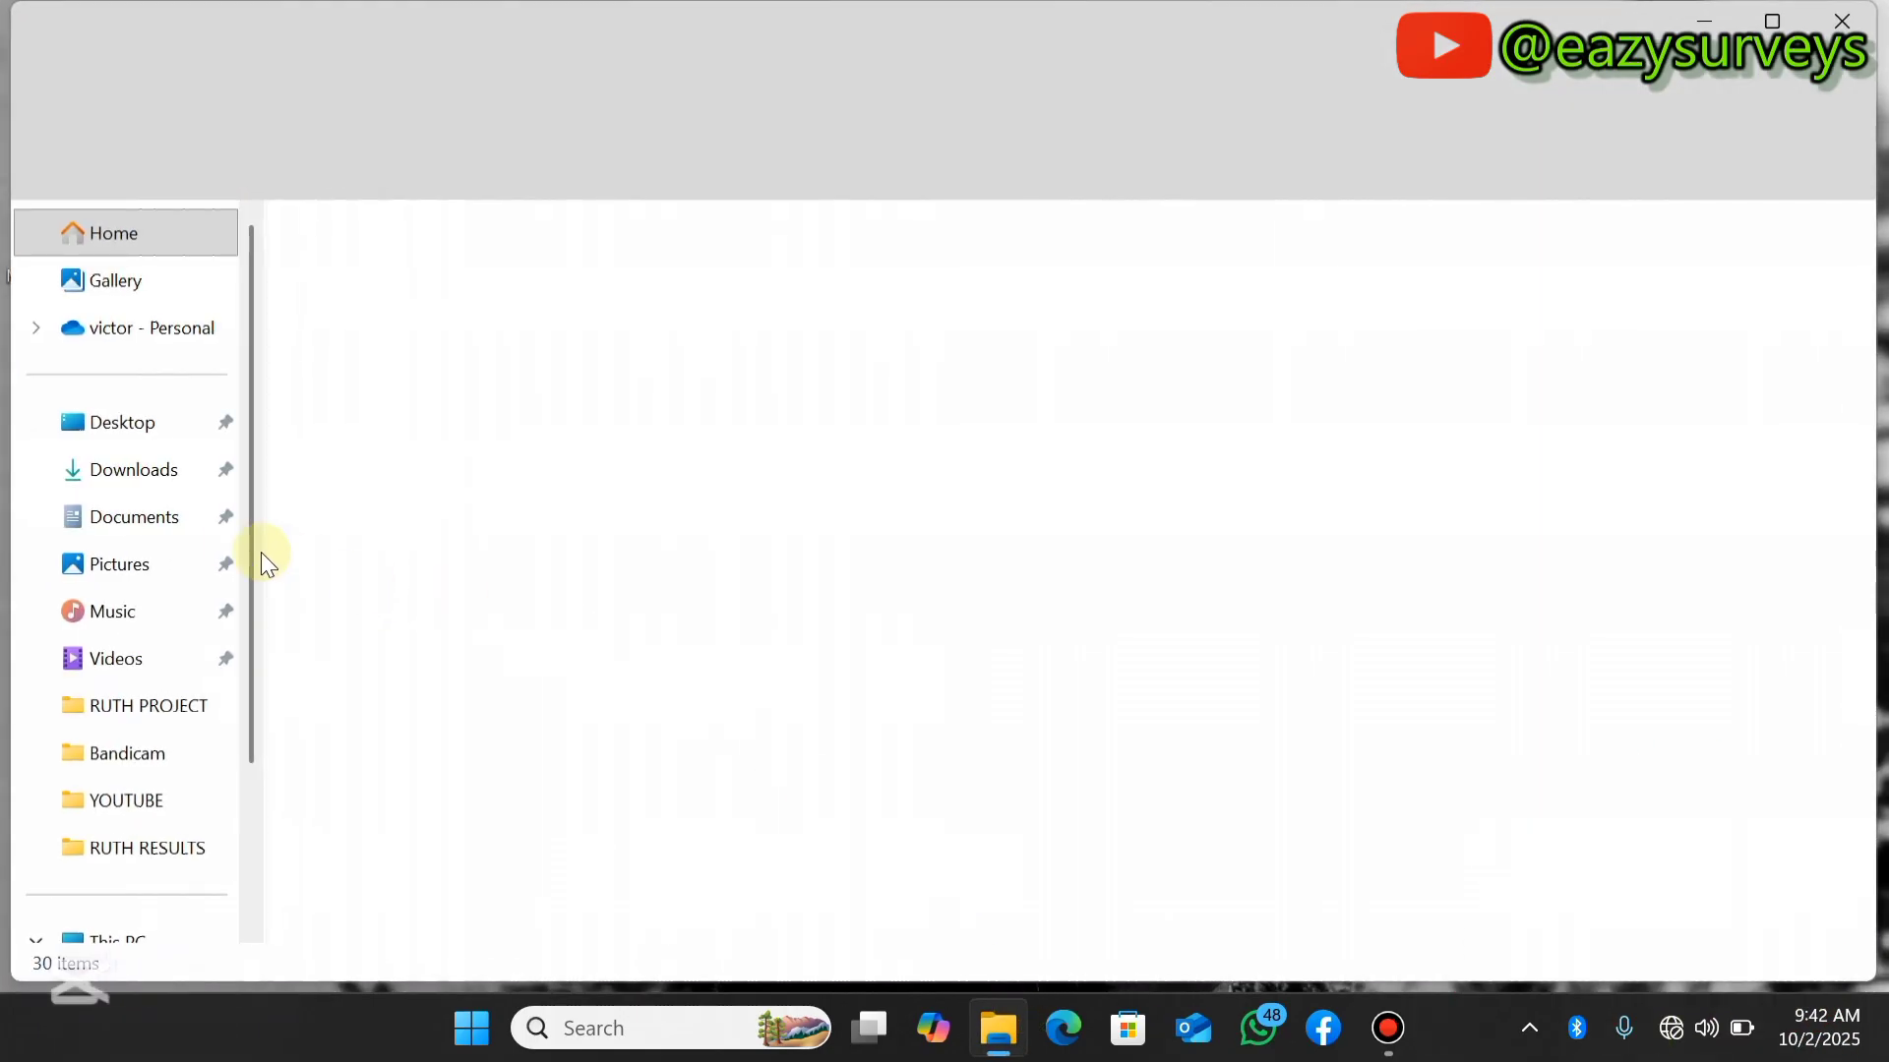
left_click(158, 470)
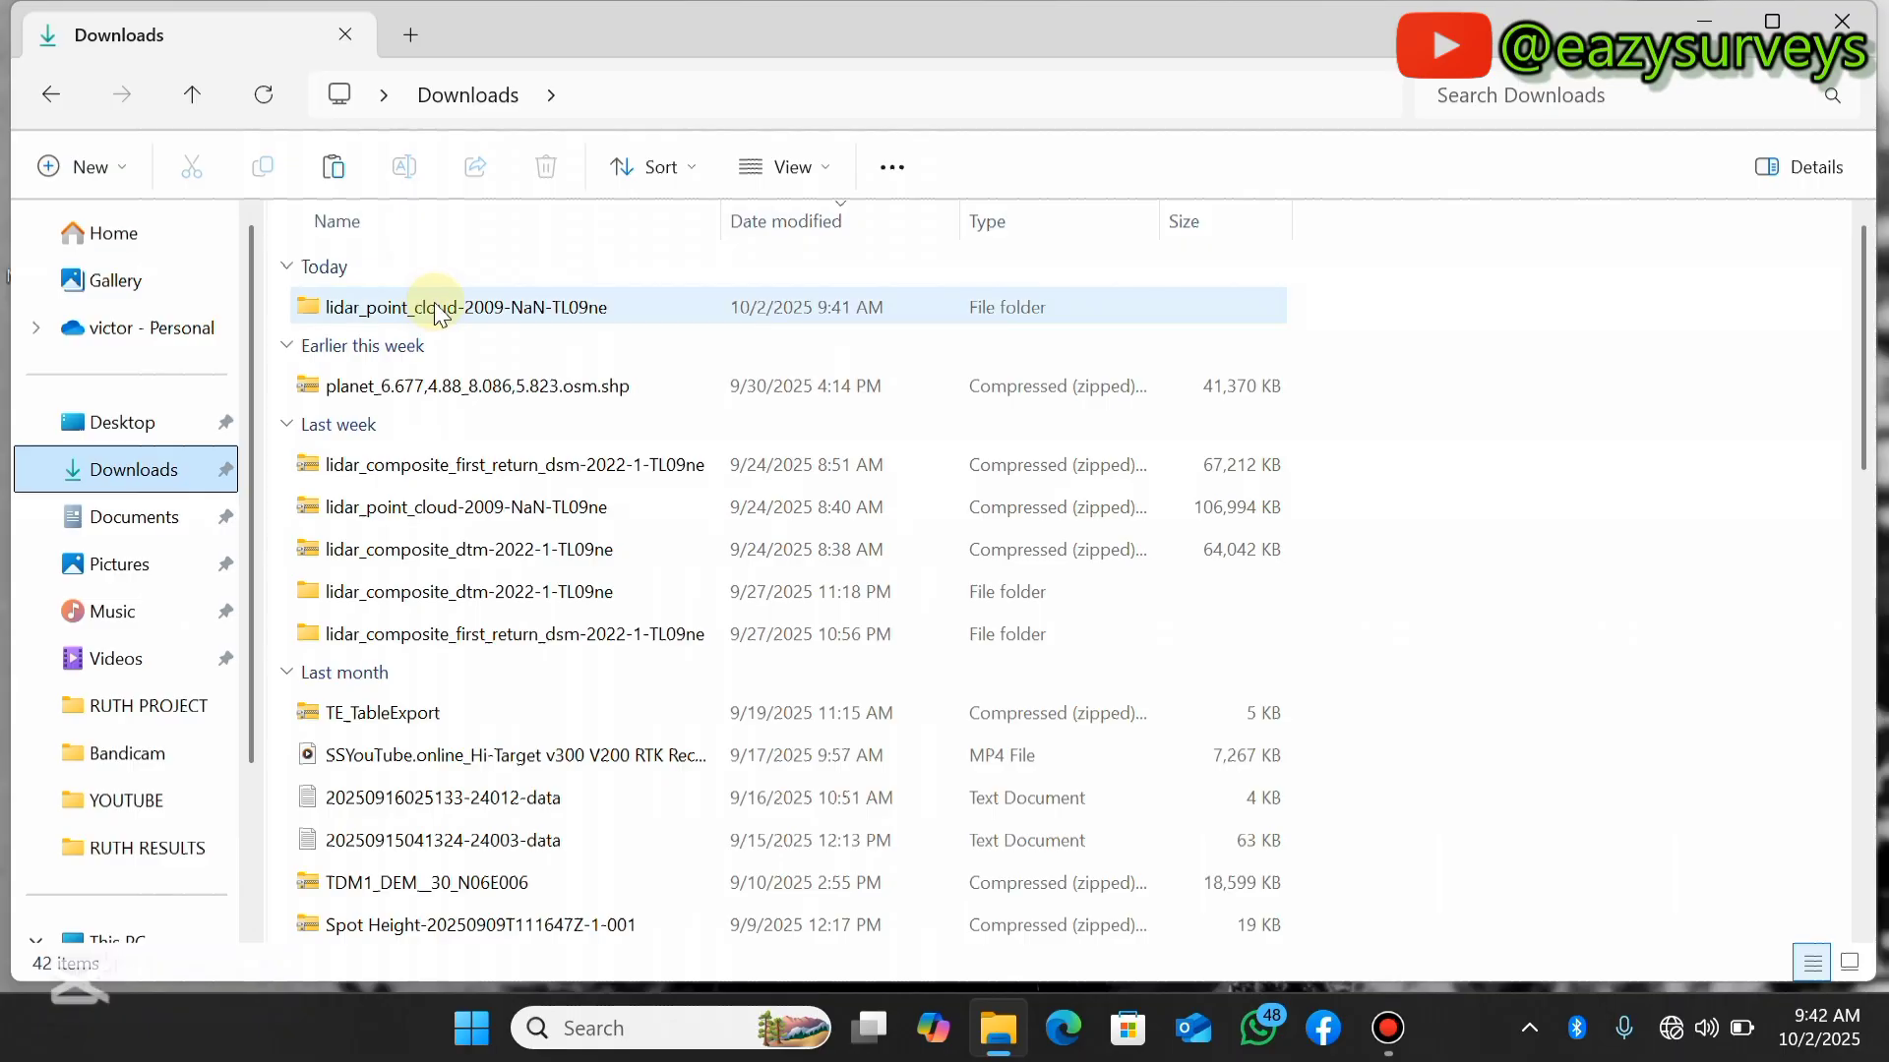
double_click(433, 304)
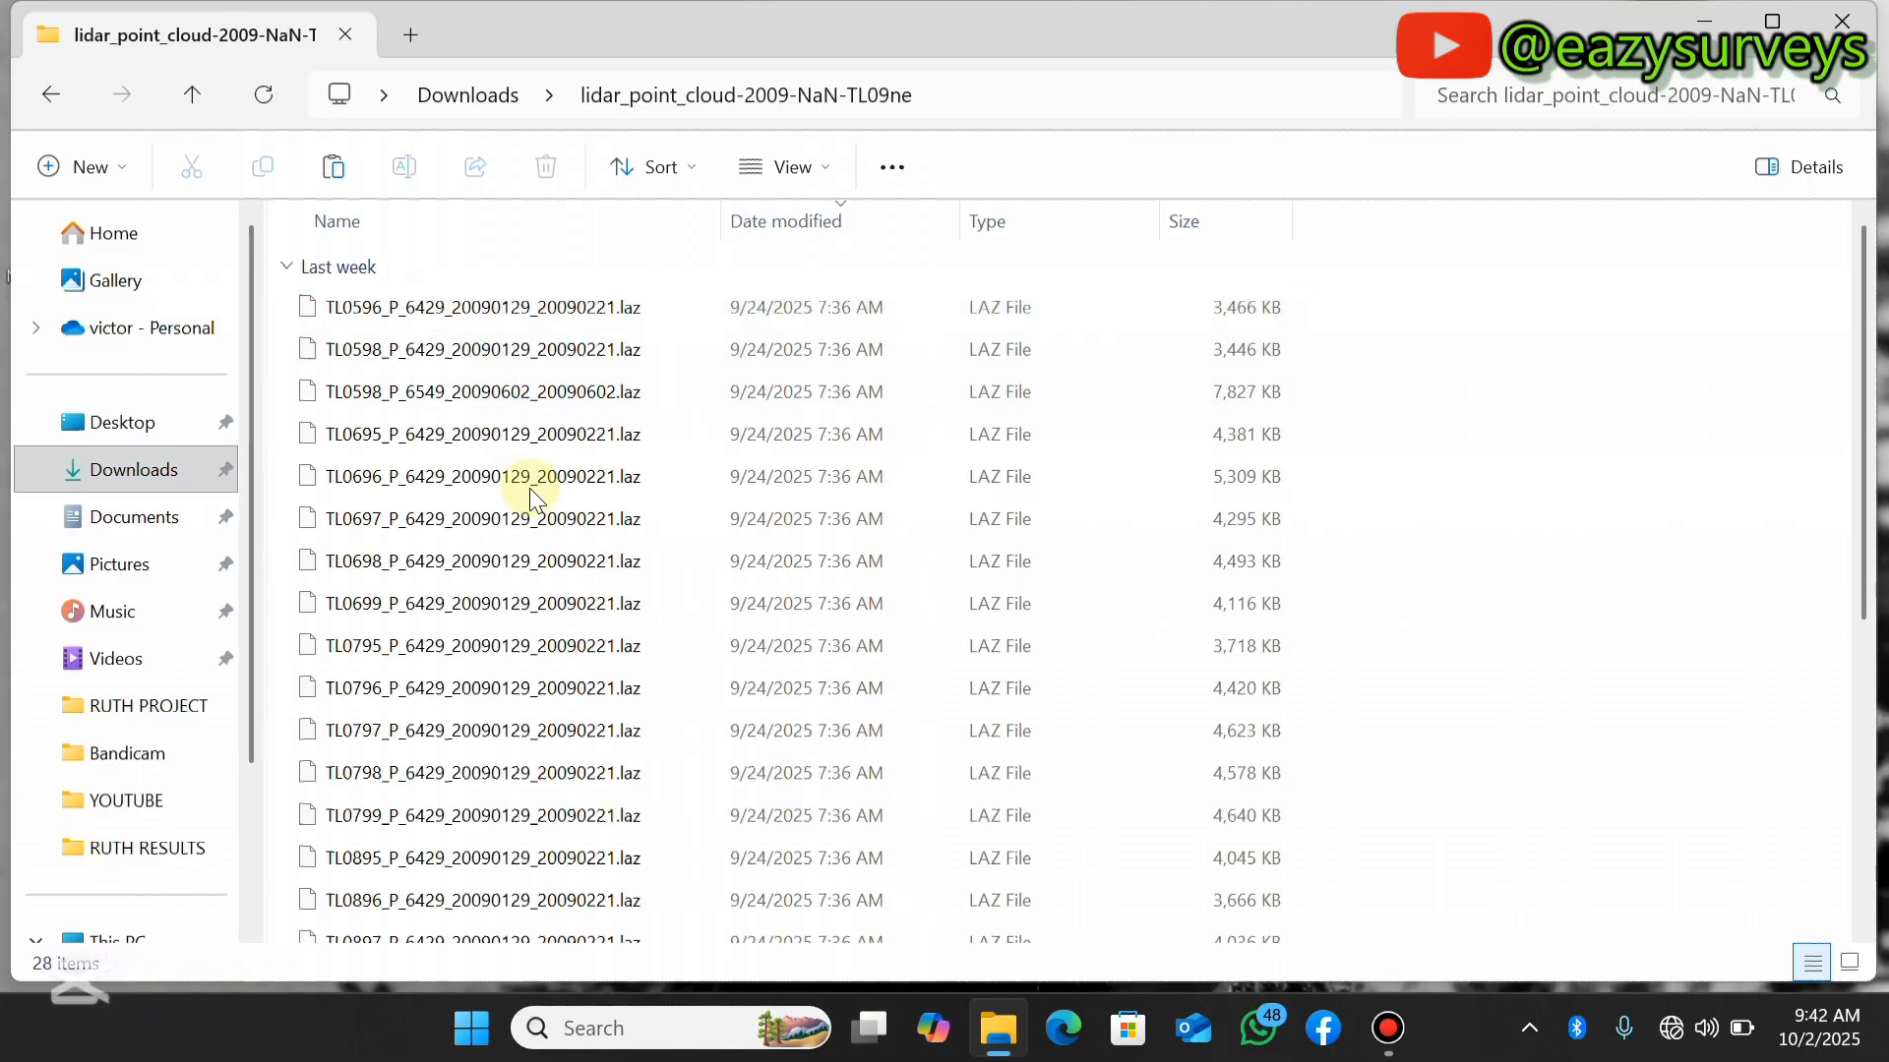
- Look through the LAZ files in the lidar_point_cloud-2009-NaN-TL09ne folder, checking their names, types and sizes
scroll(525, 491, "down", 4)
scroll(624, 541, "up", 5)
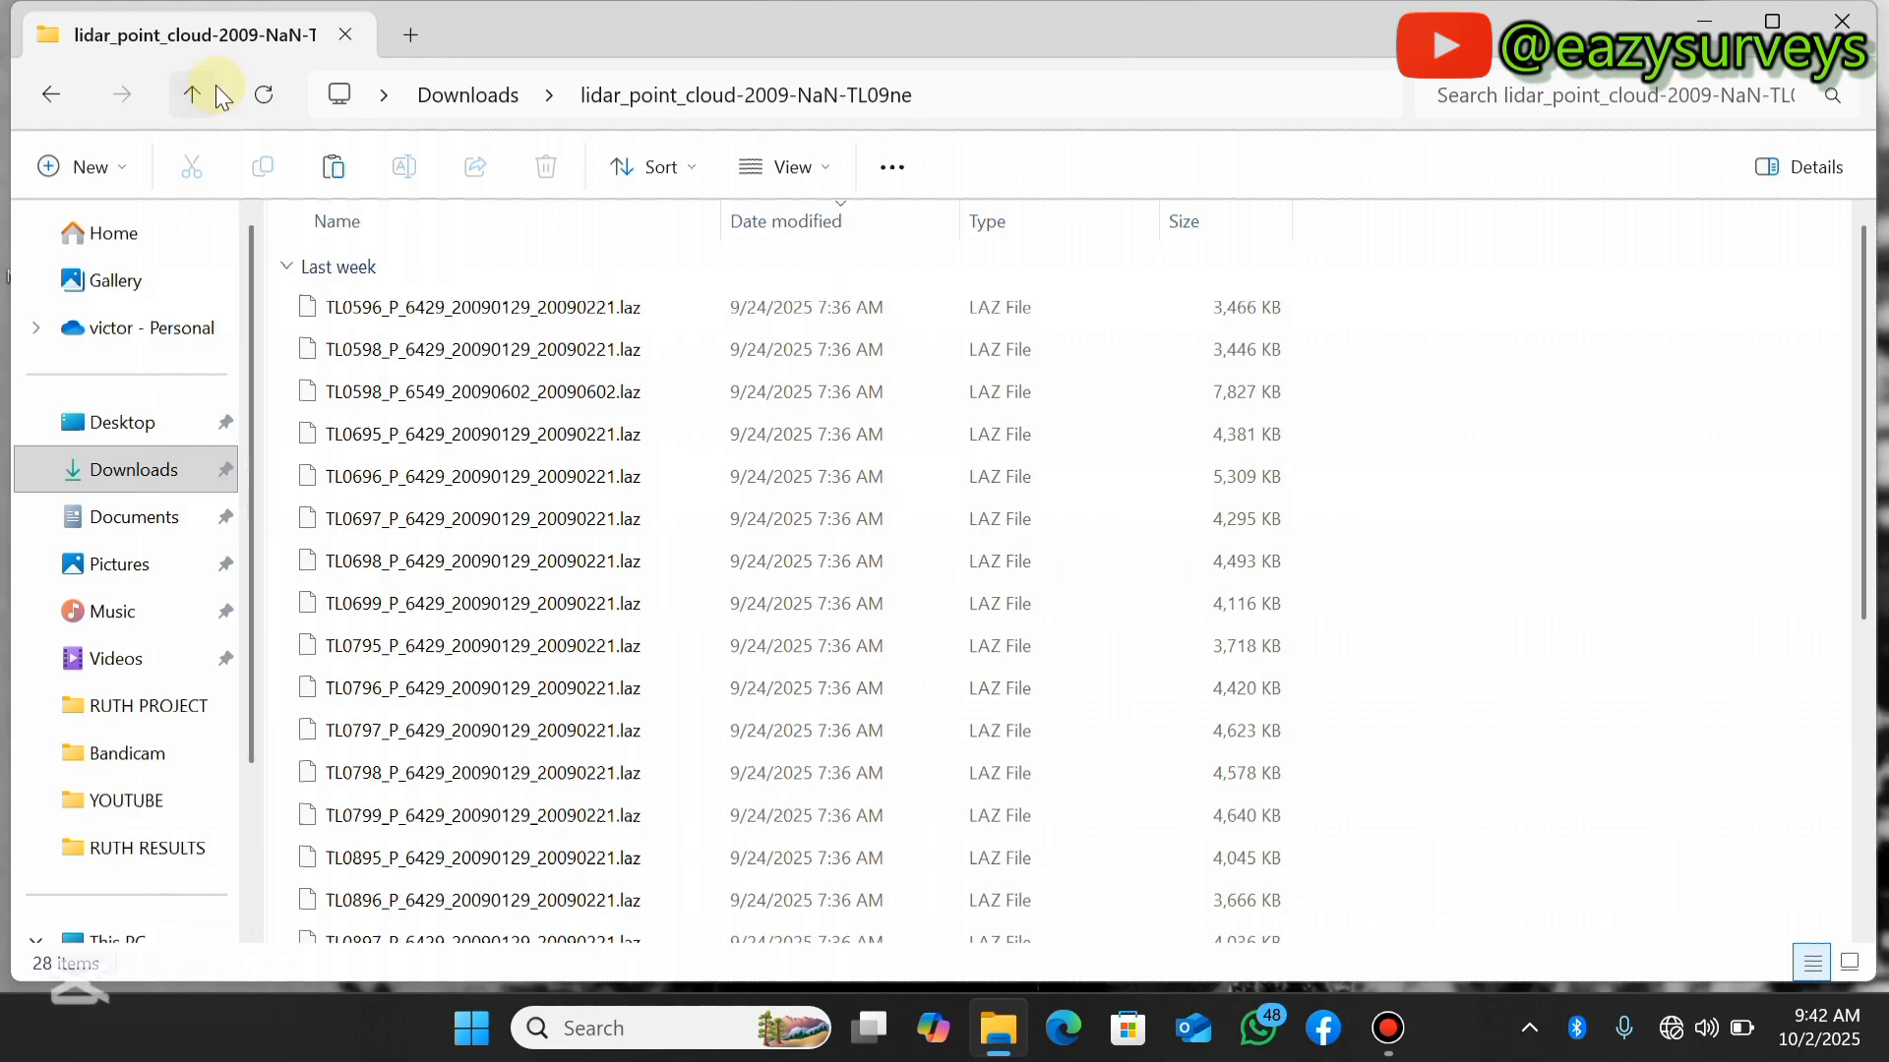
left_click(186, 96)
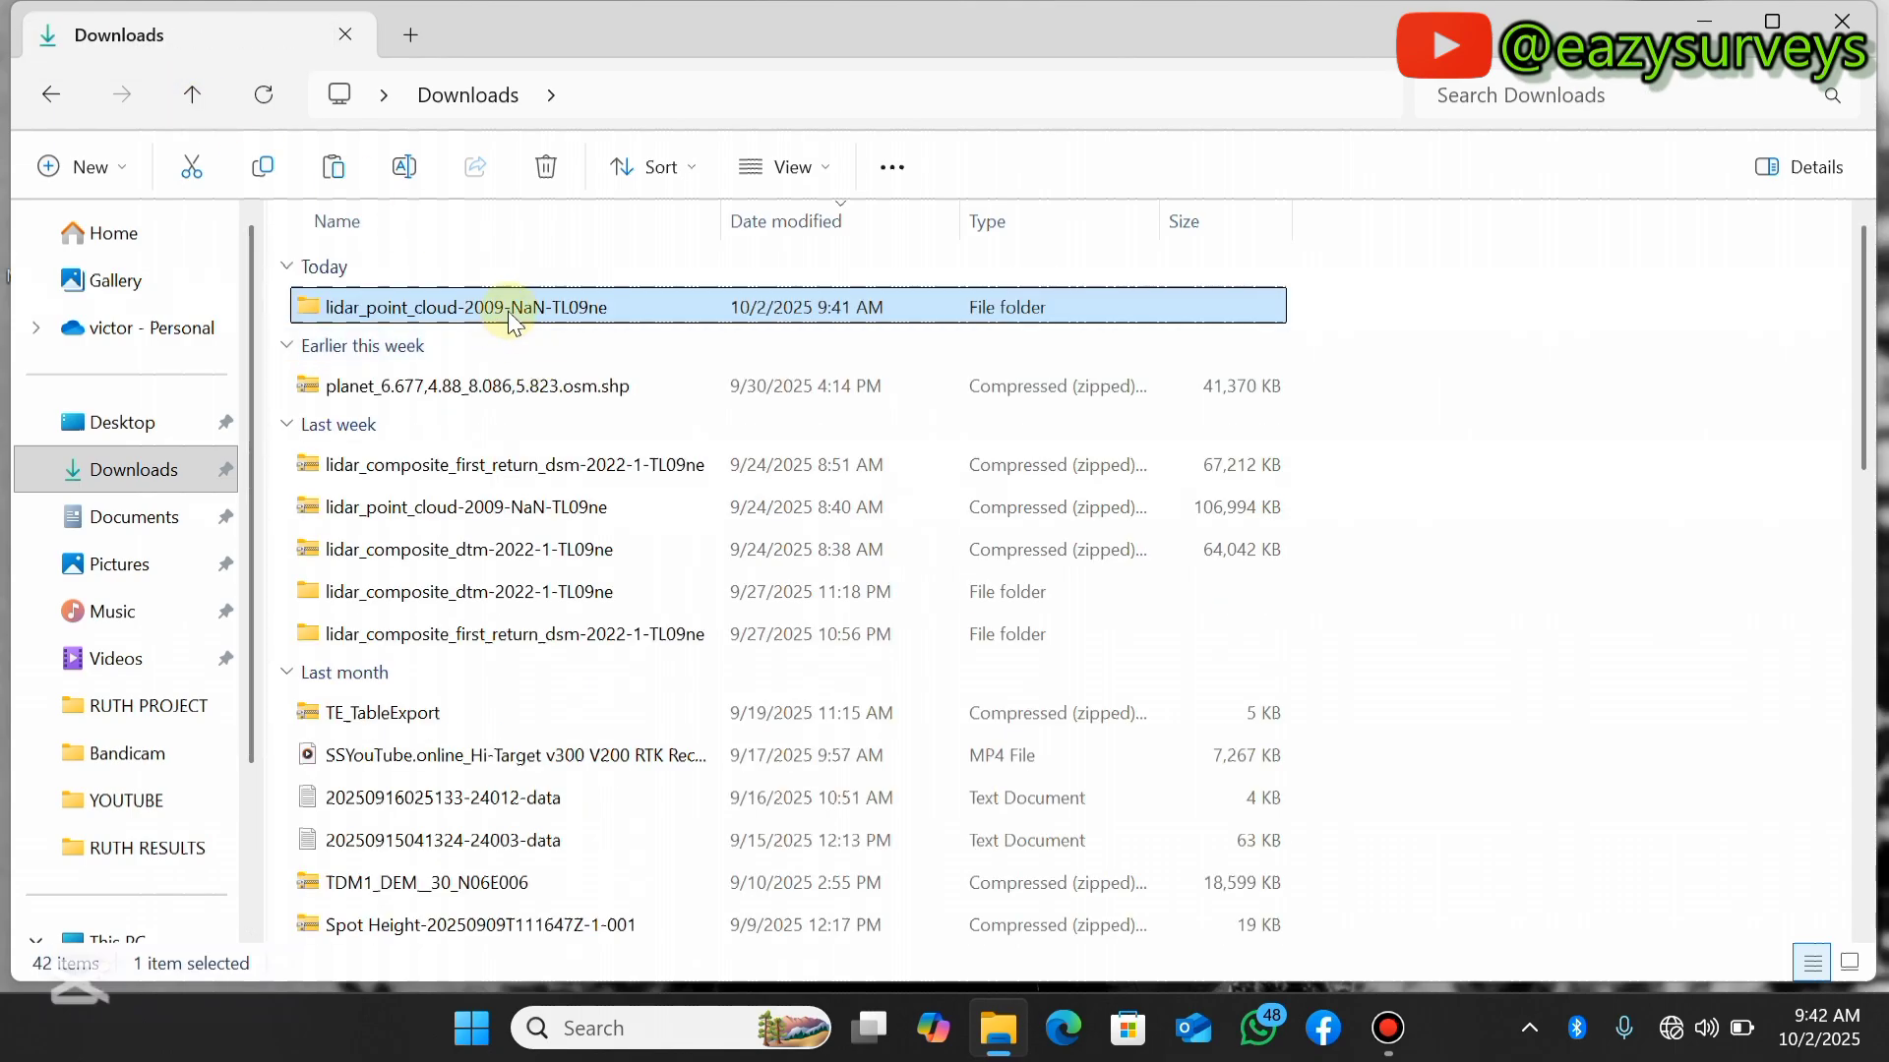
double_click(510, 305)
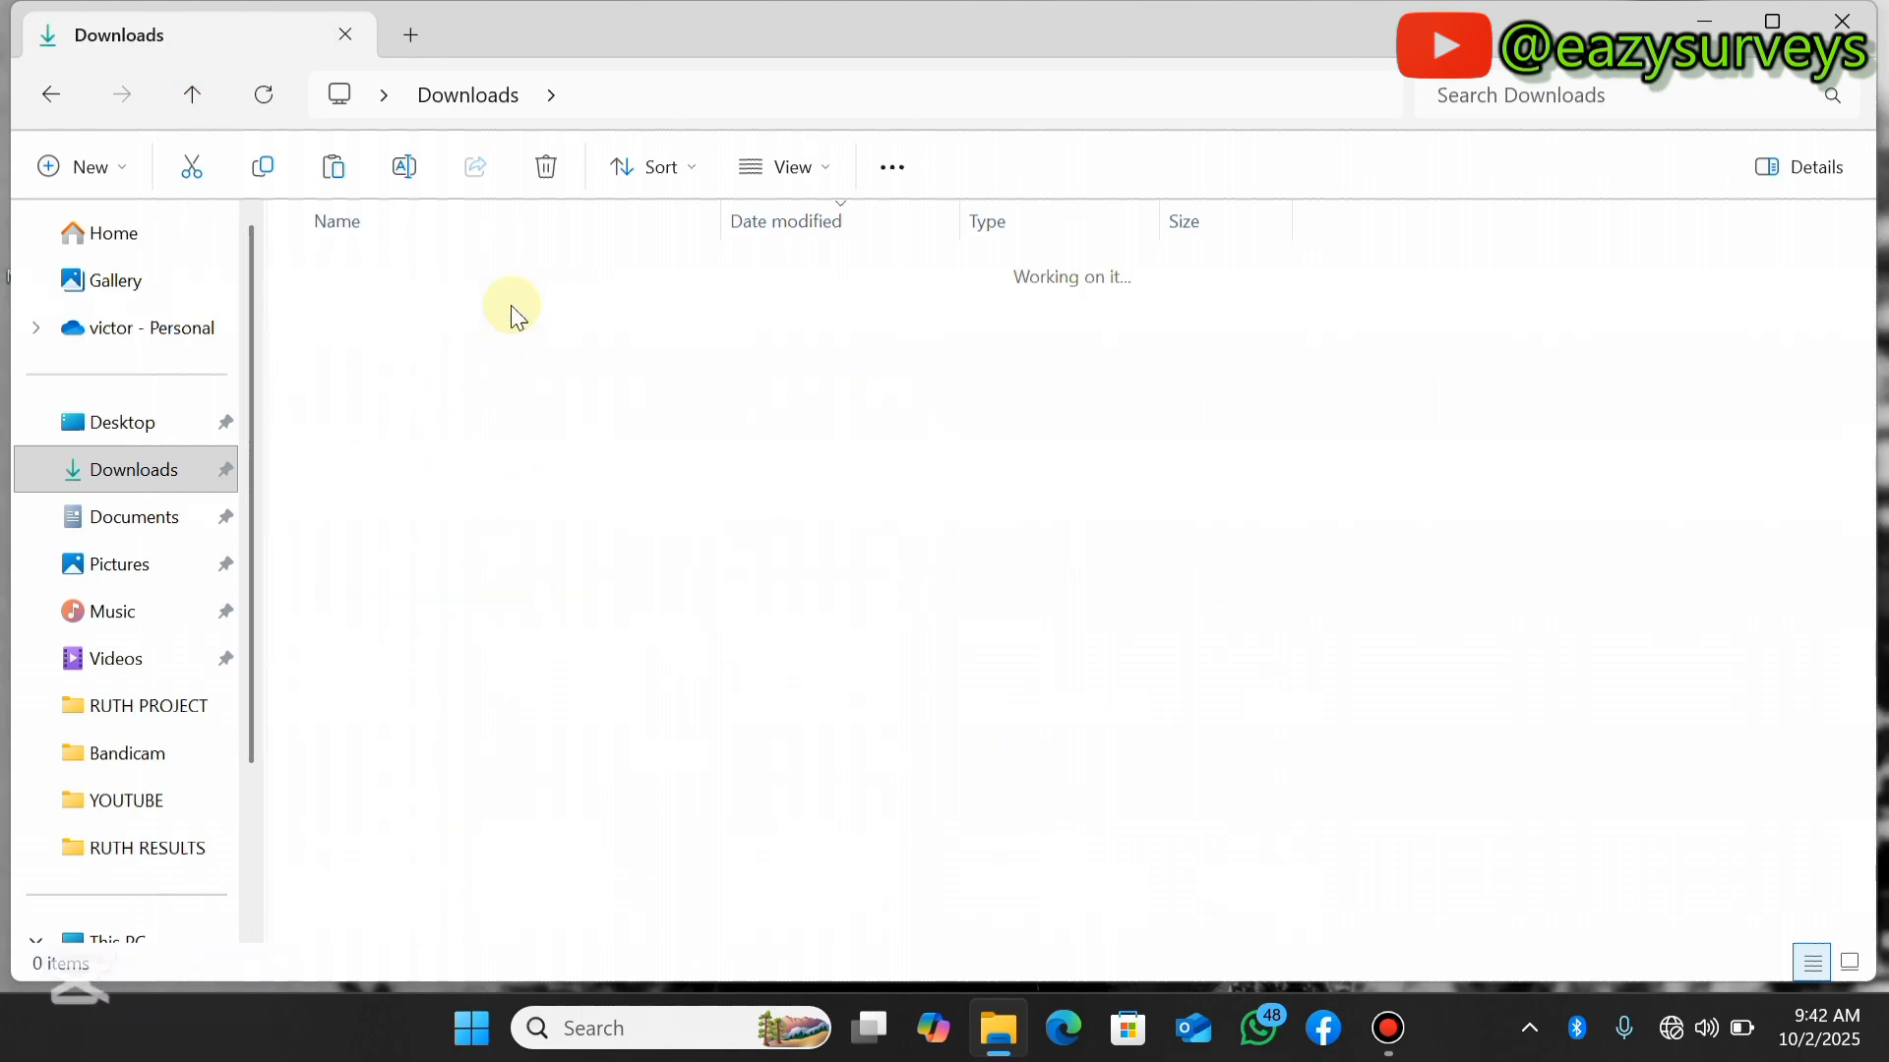
scroll(506, 307, "down", 5)
scroll(551, 413, "up", 5)
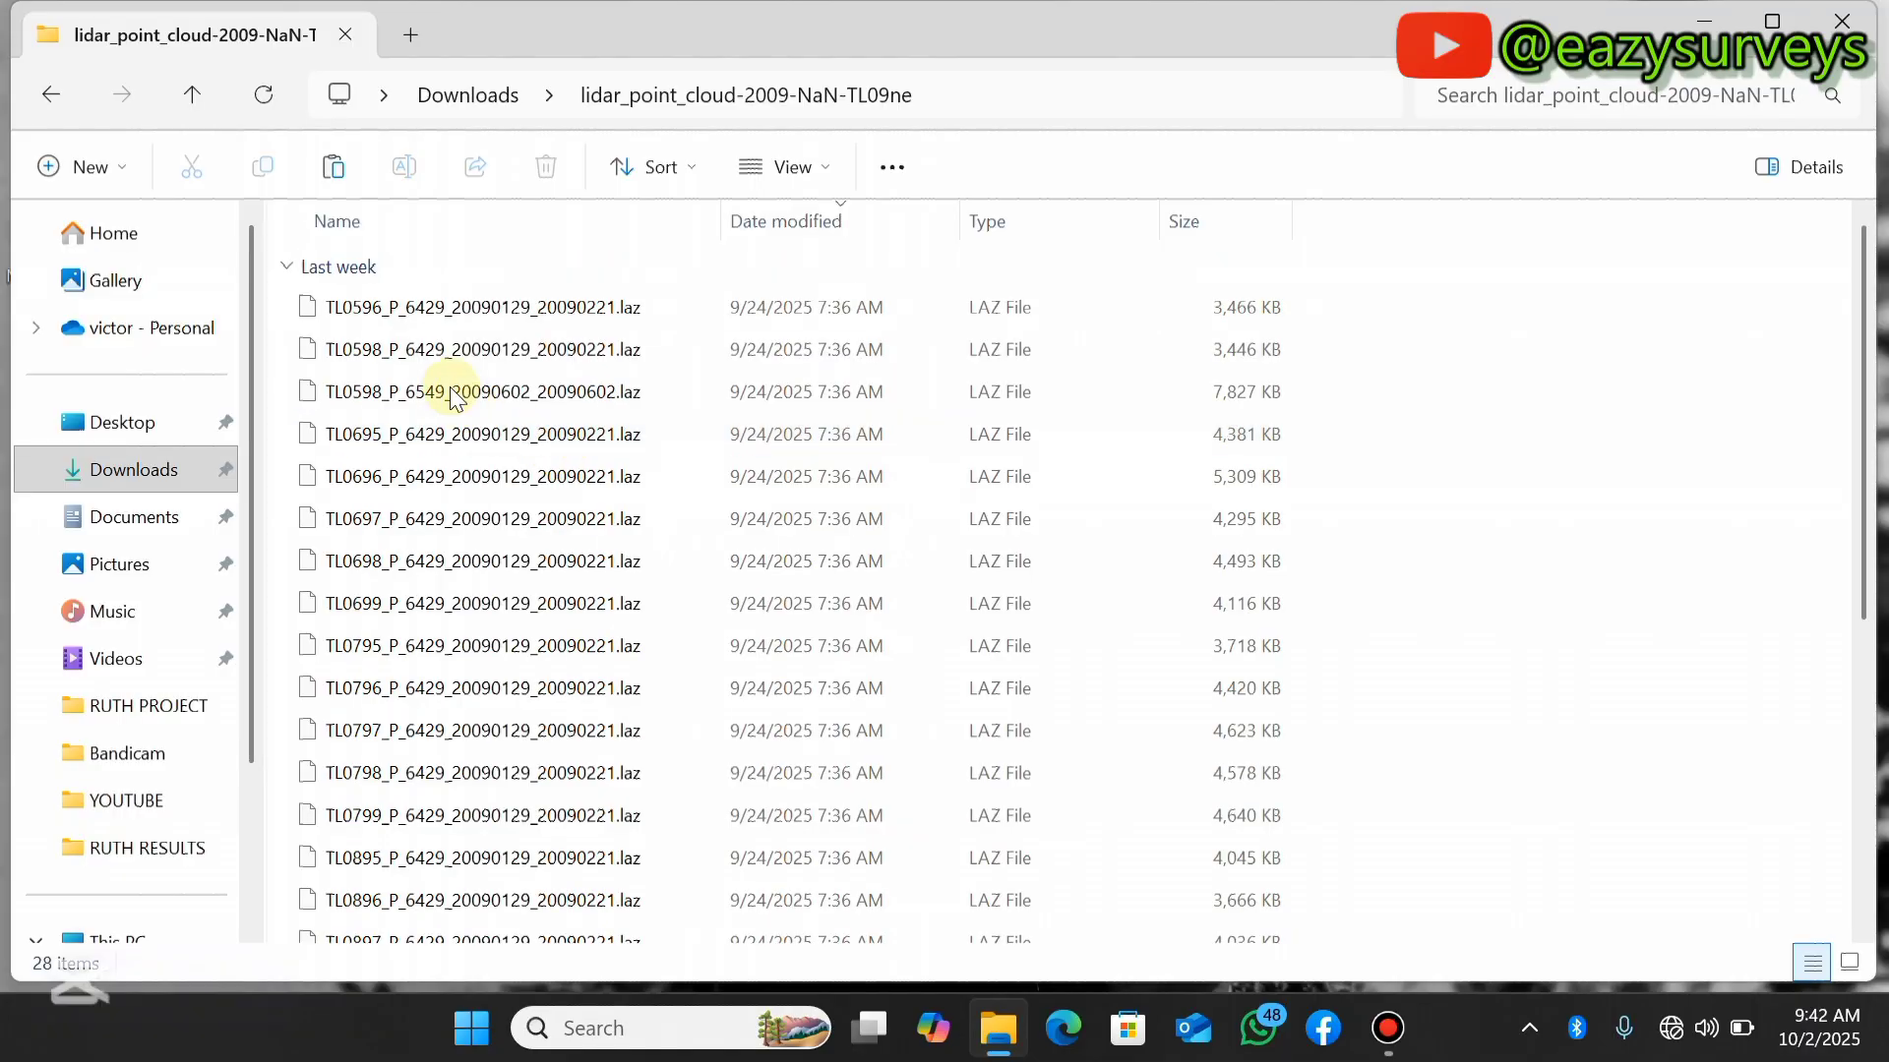
left_click(201, 104)
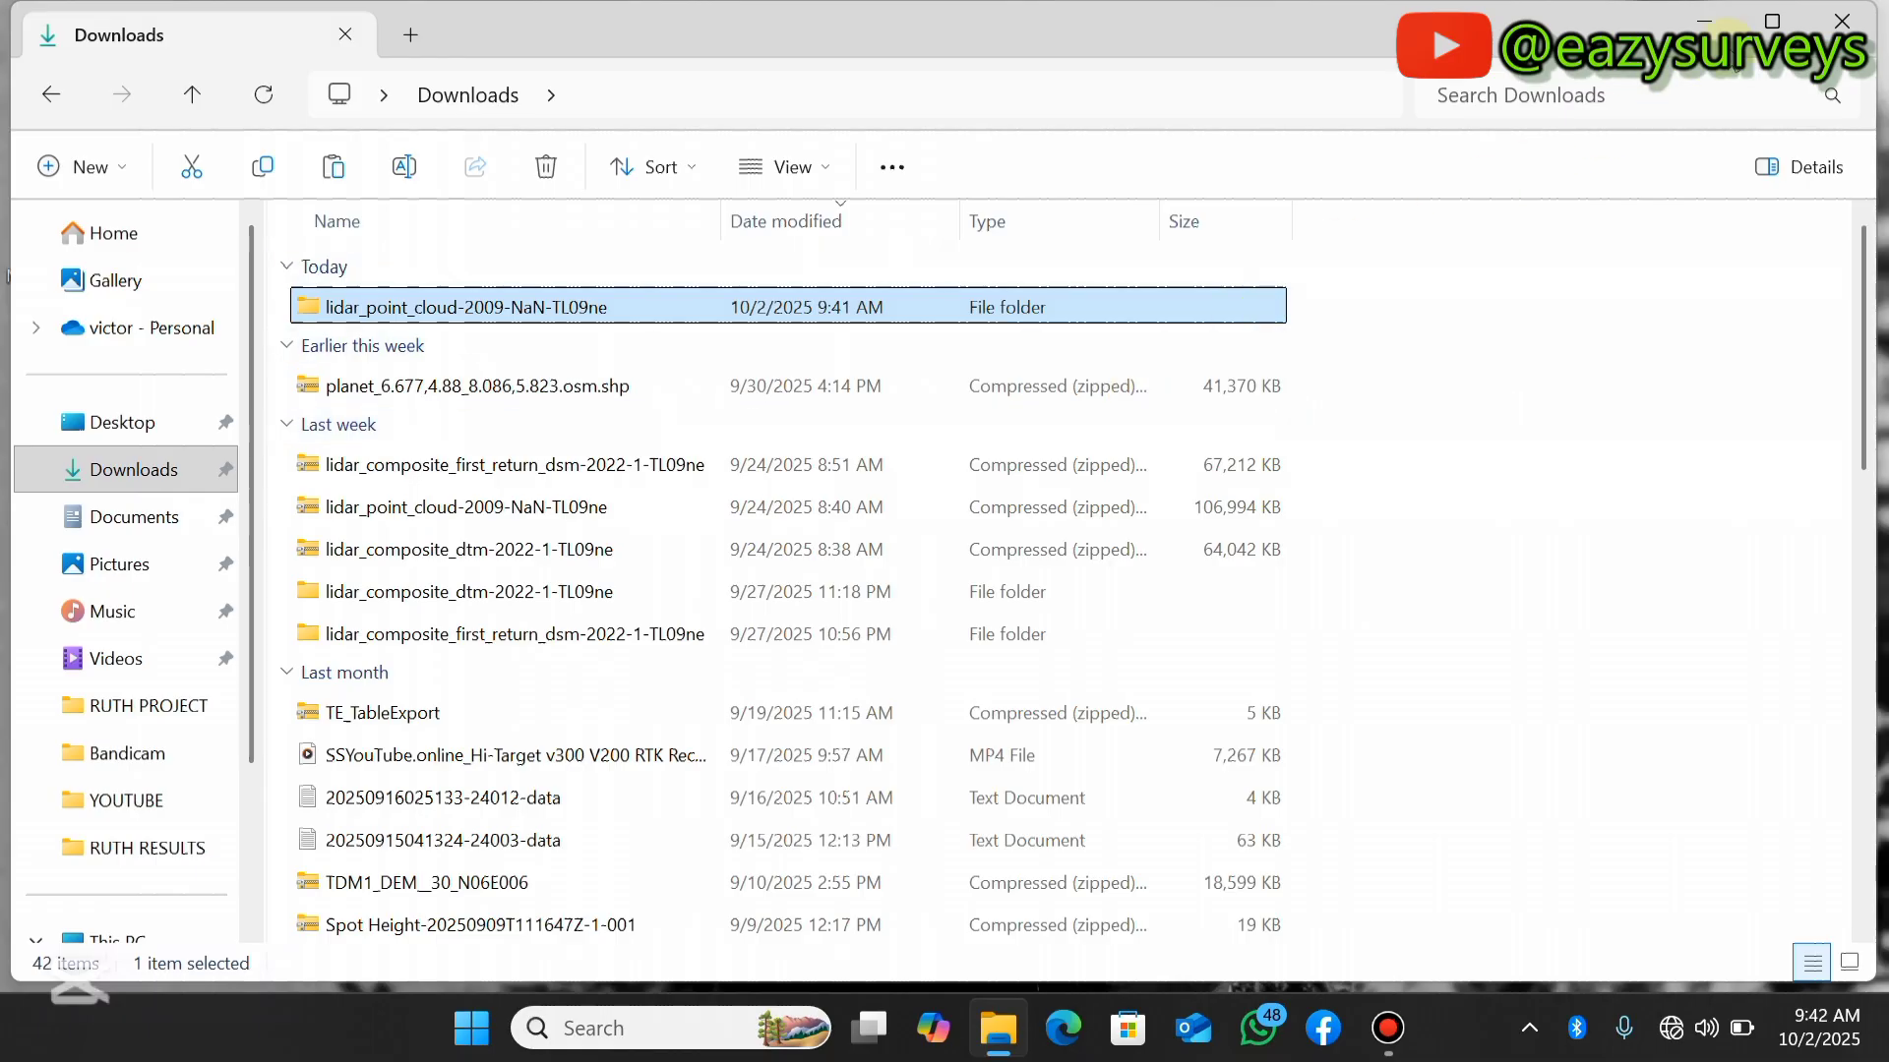
double_click(711, 307)
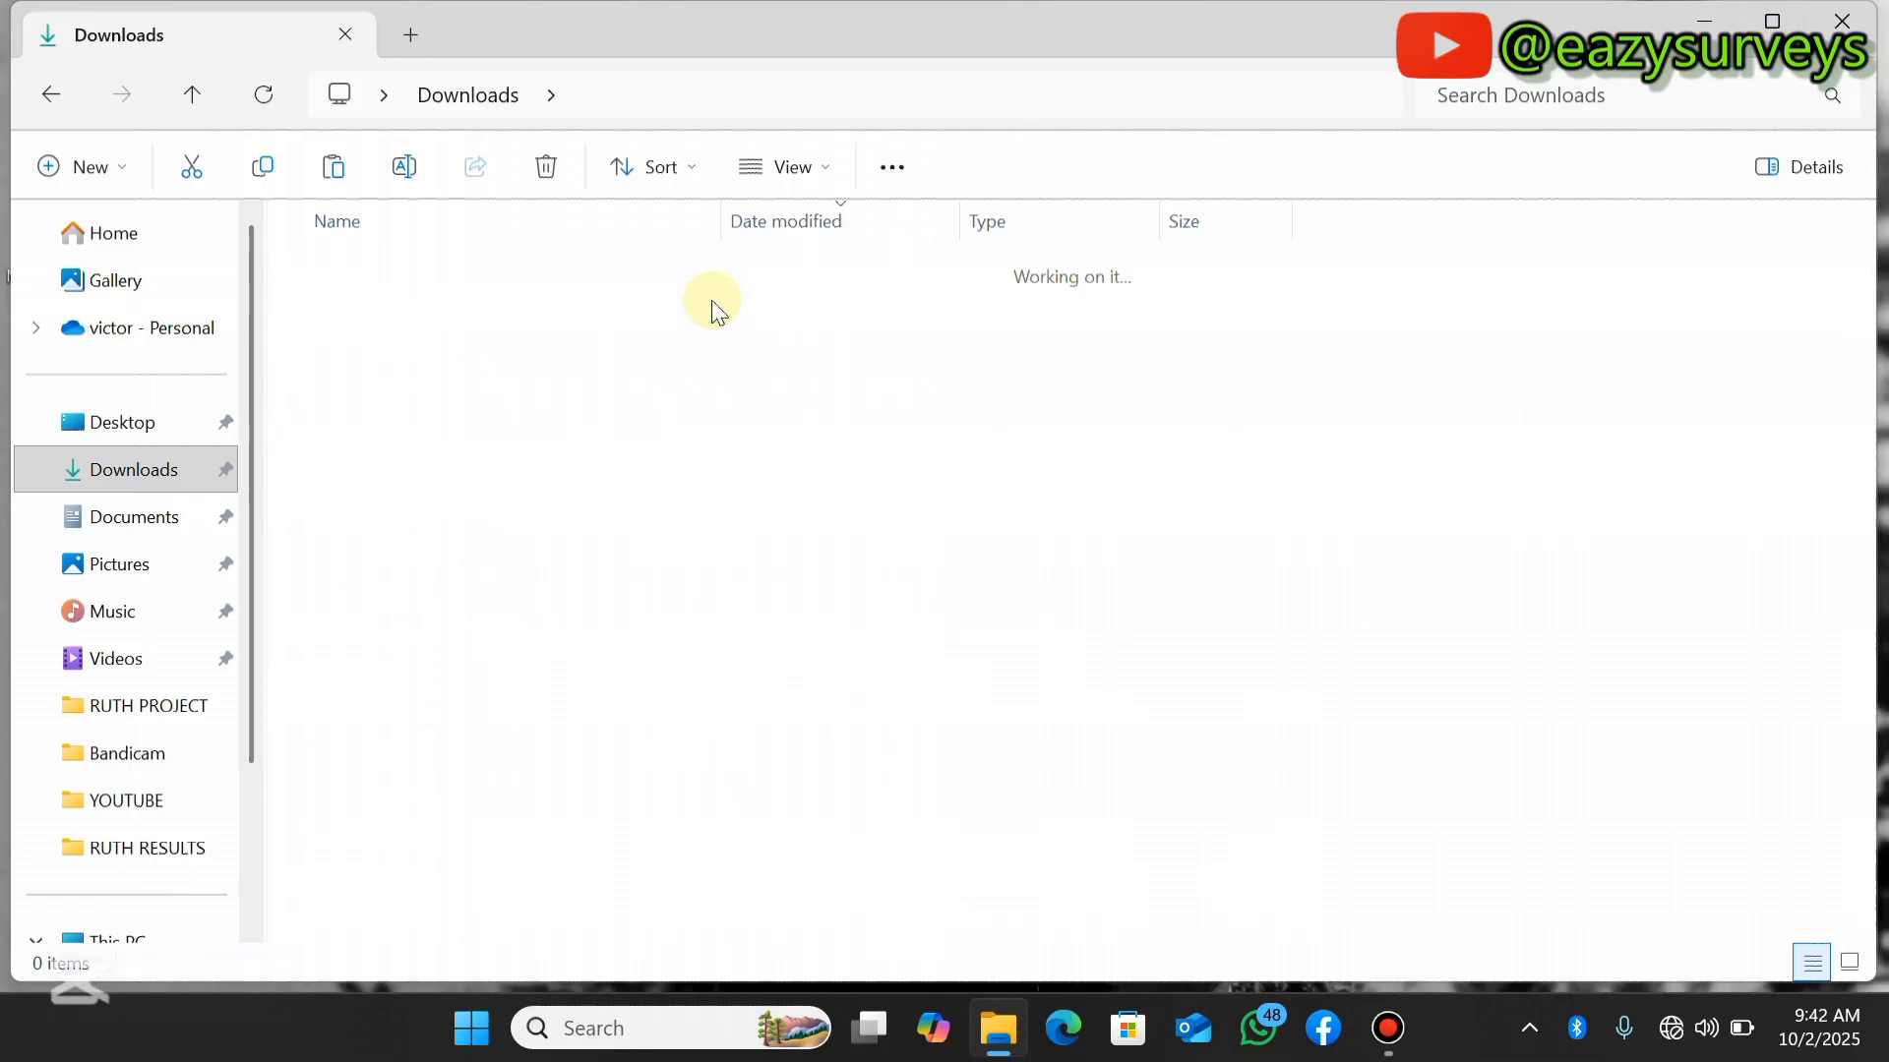
scroll(747, 484, "down", 3)
scroll(748, 484, "down", 2)
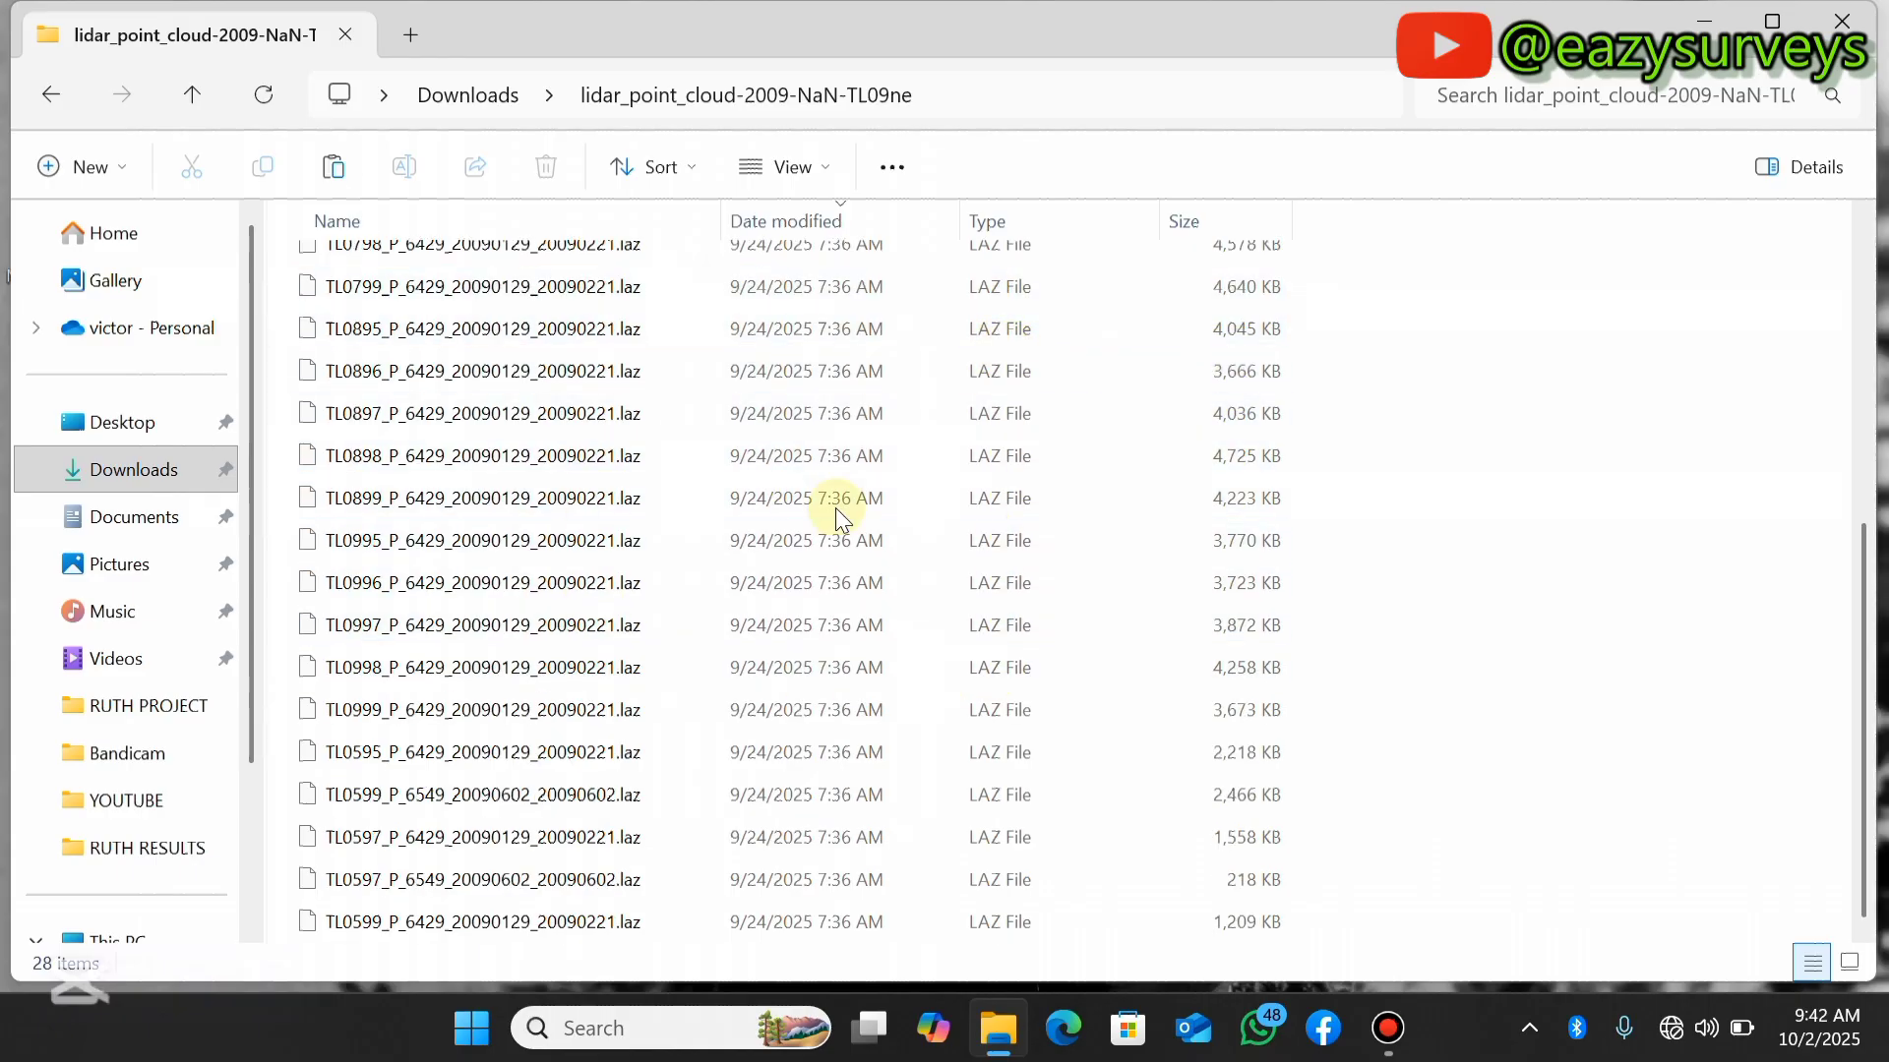
- Close File Explorer and launch Global Mapper Pro from the desktop
left_click(1841, 20)
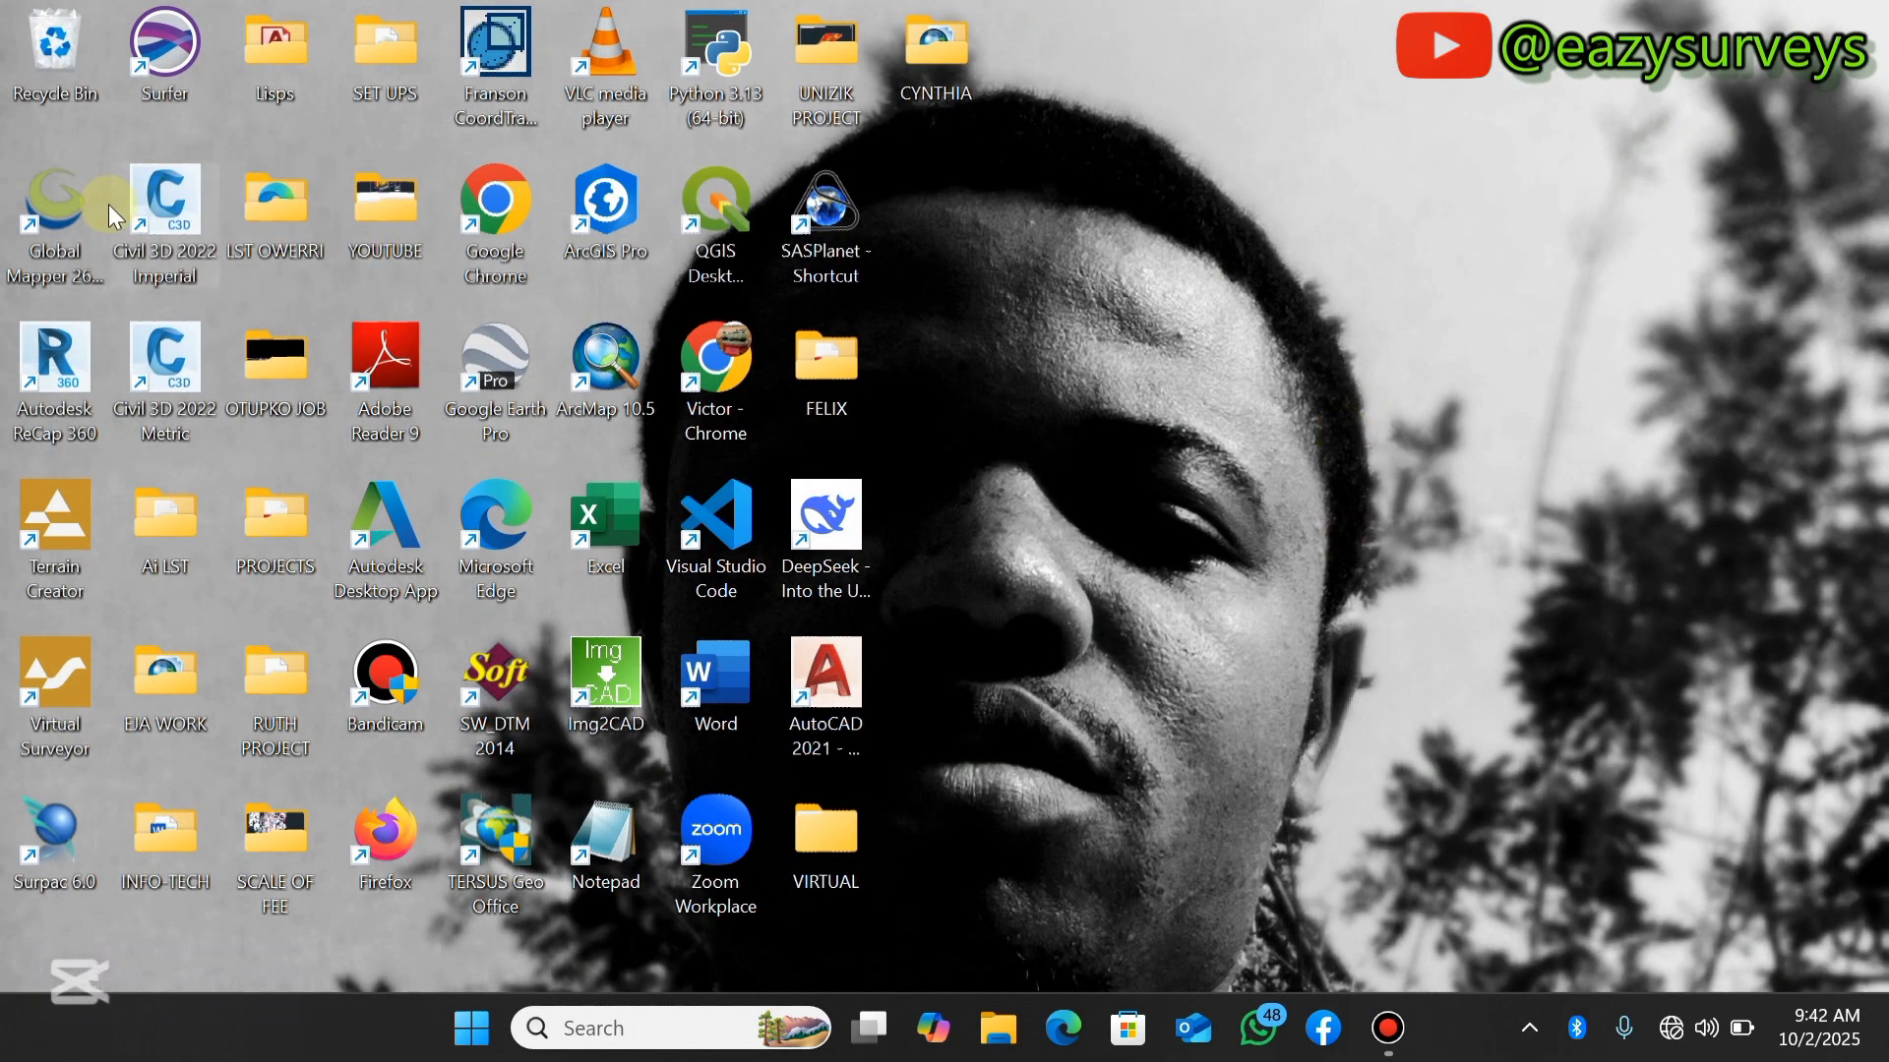
left_click_drag(65, 193, 1035, 332)
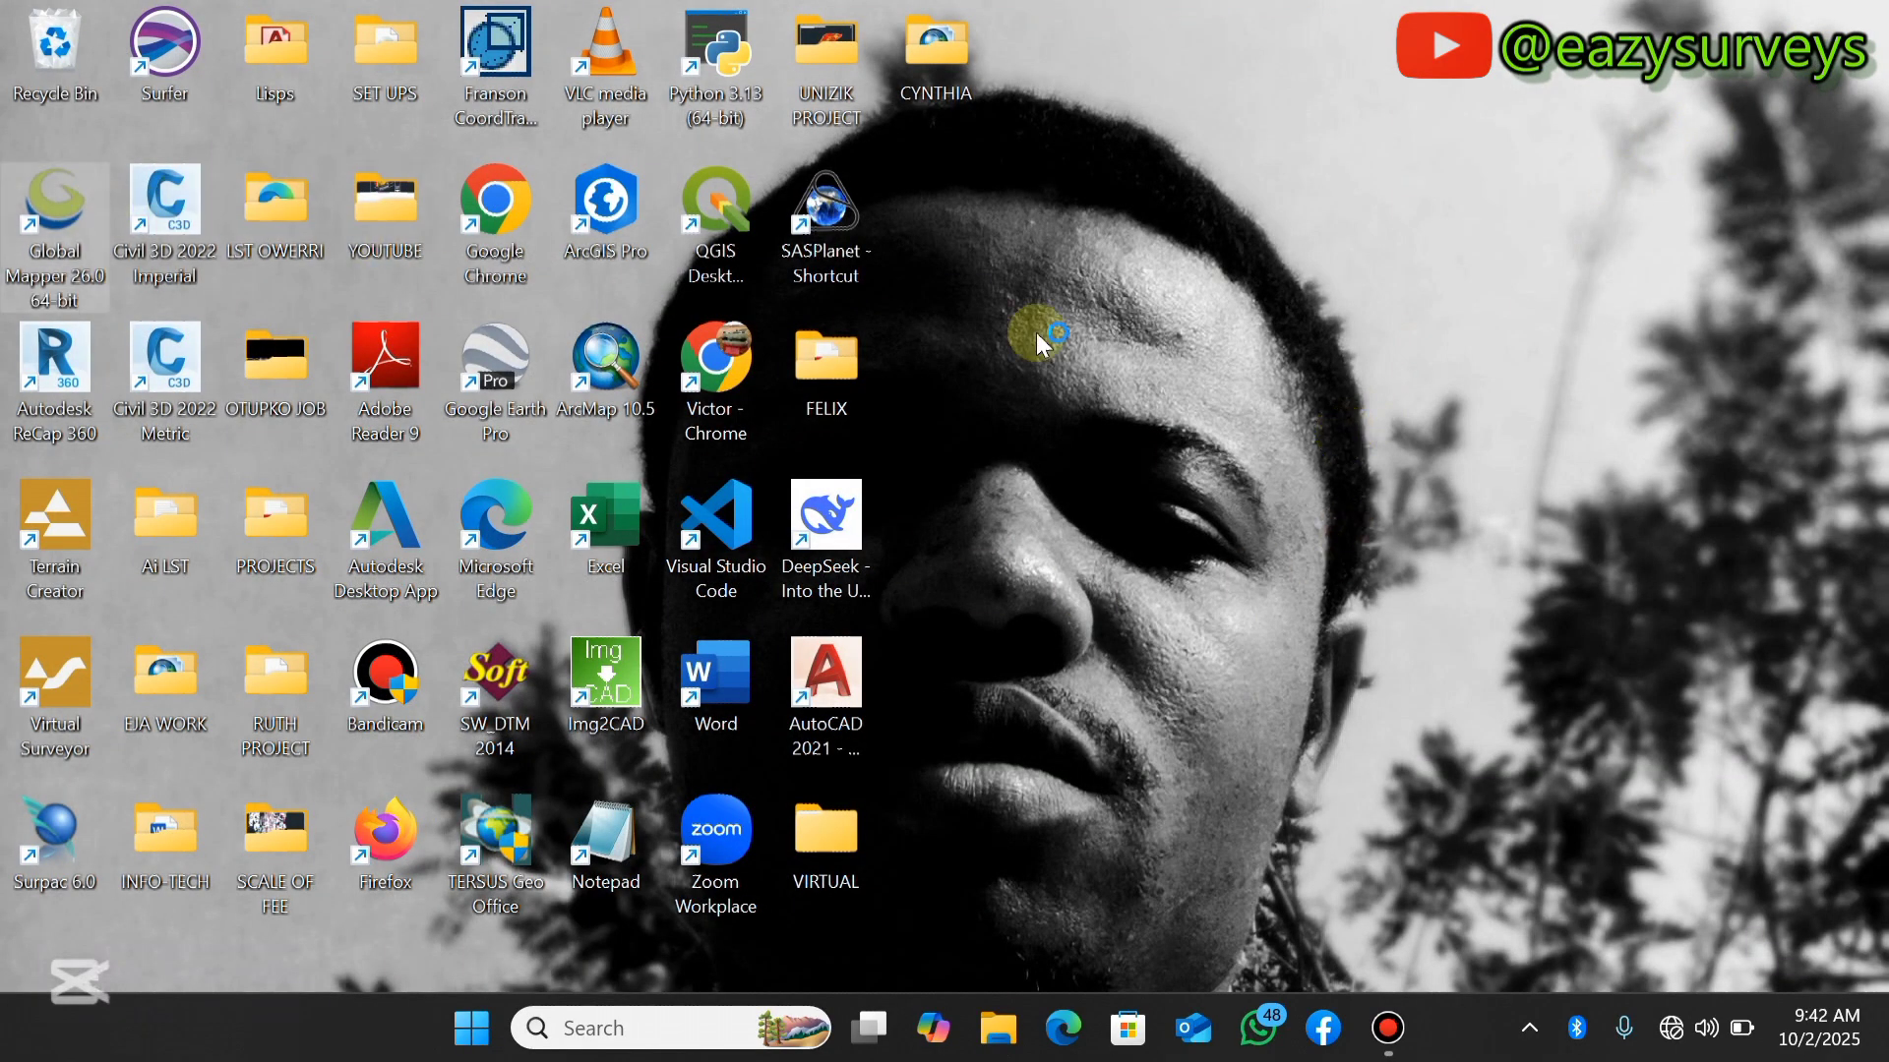
left_click(1088, 351)
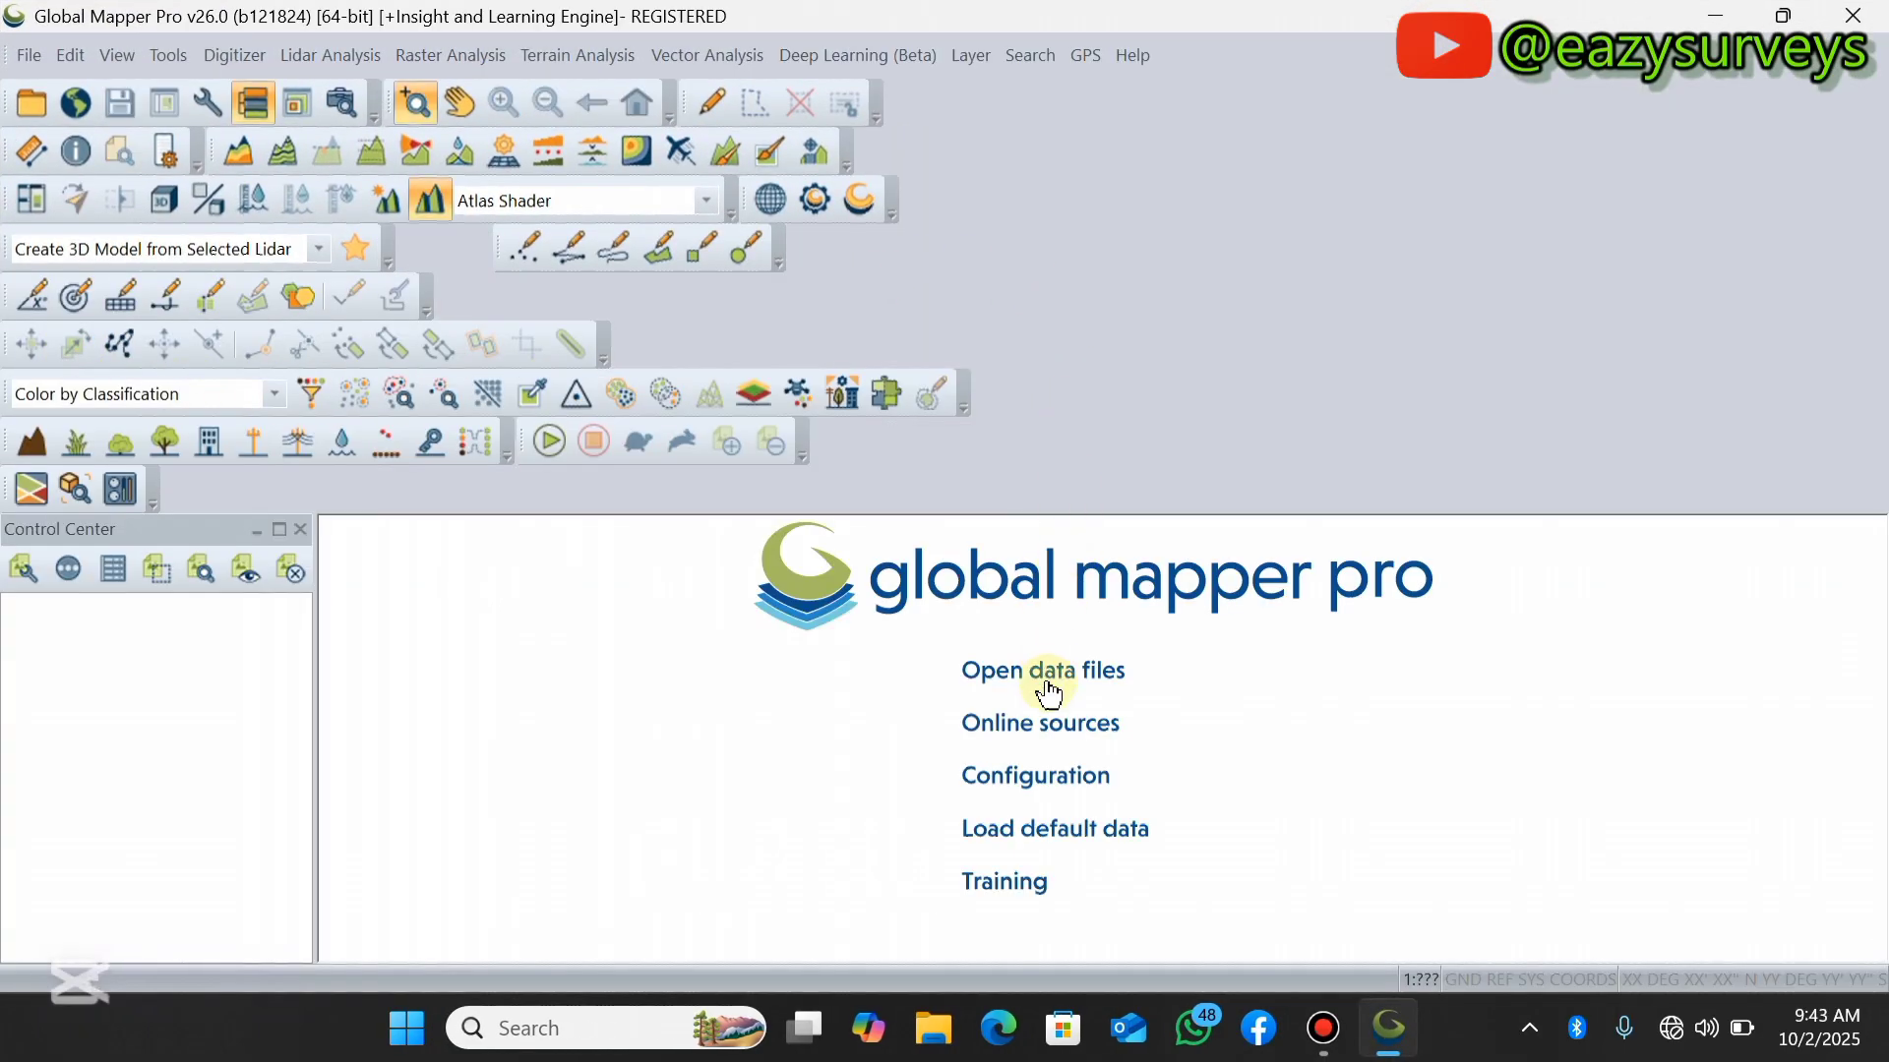
- Open all LAZ files from the lidar_point_cloud-2009-NaN-TL09ne folder in Downloads and dismiss the tip about loading many files
left_click(1048, 678)
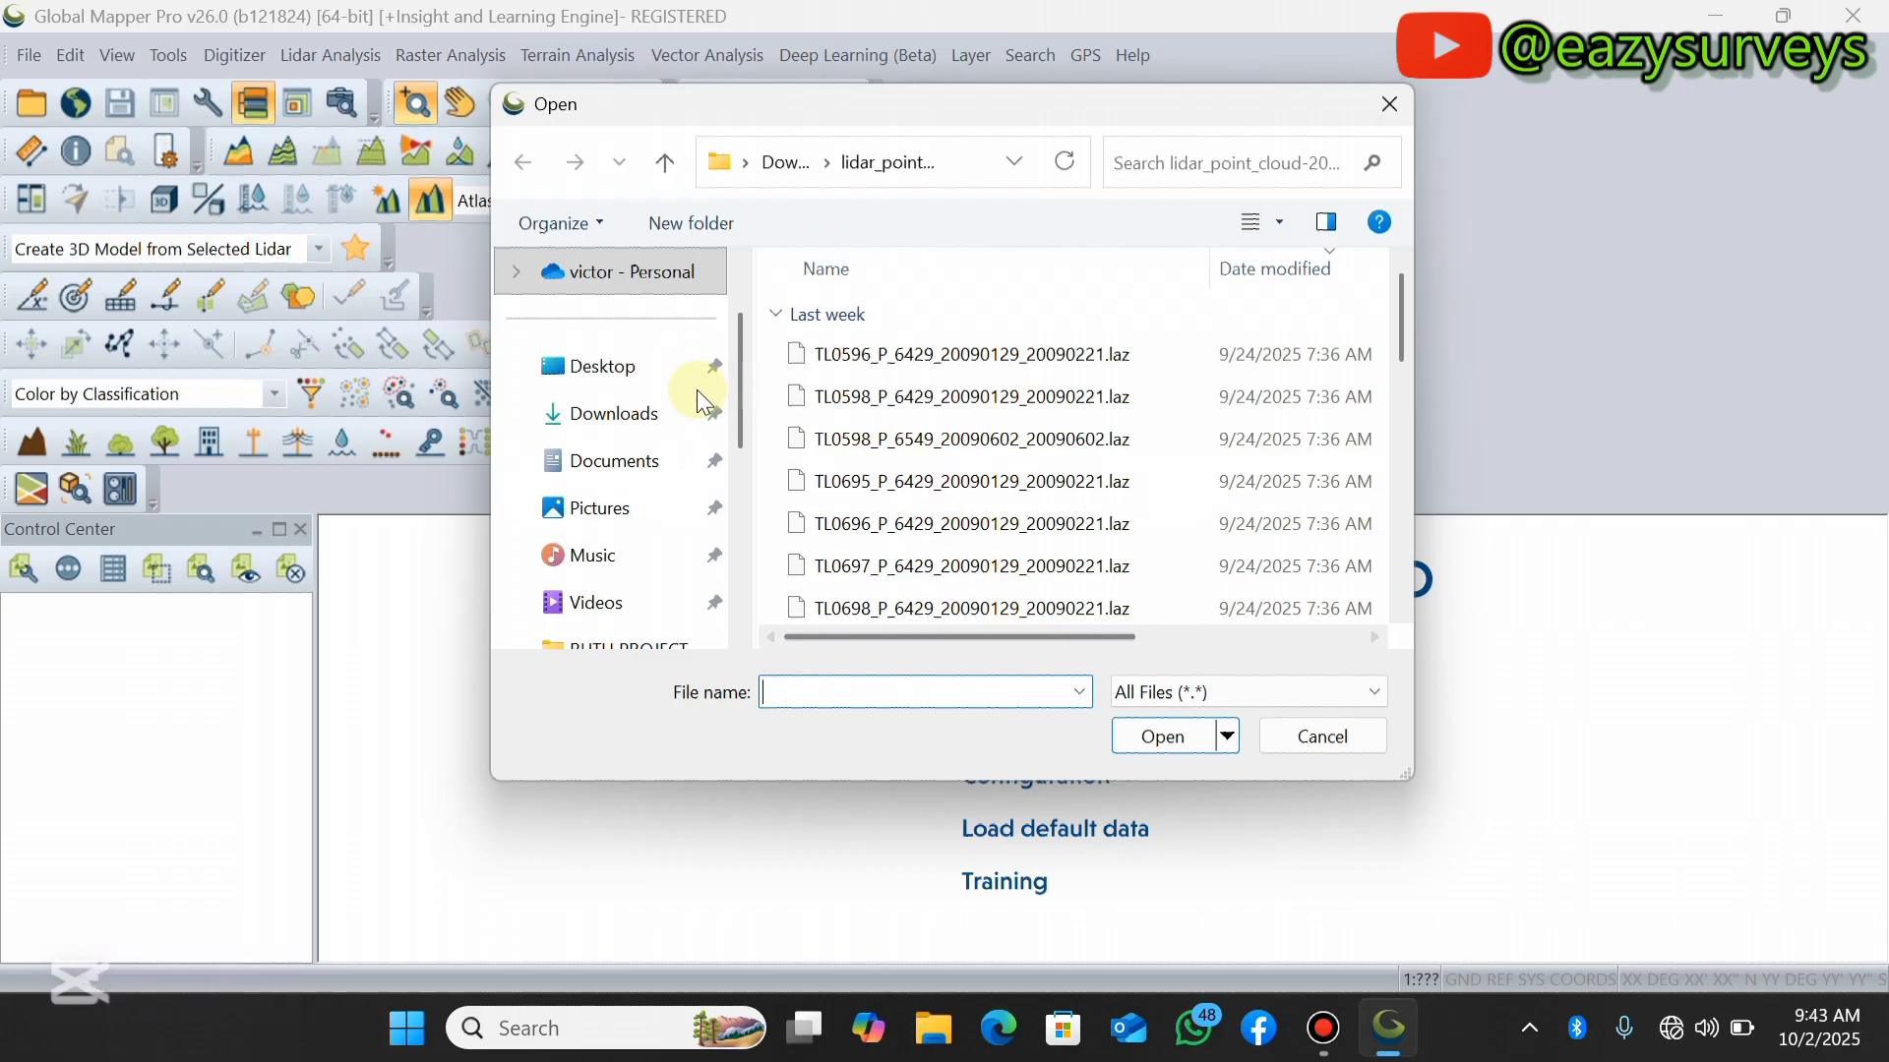
left_click(617, 414)
left_click(855, 356)
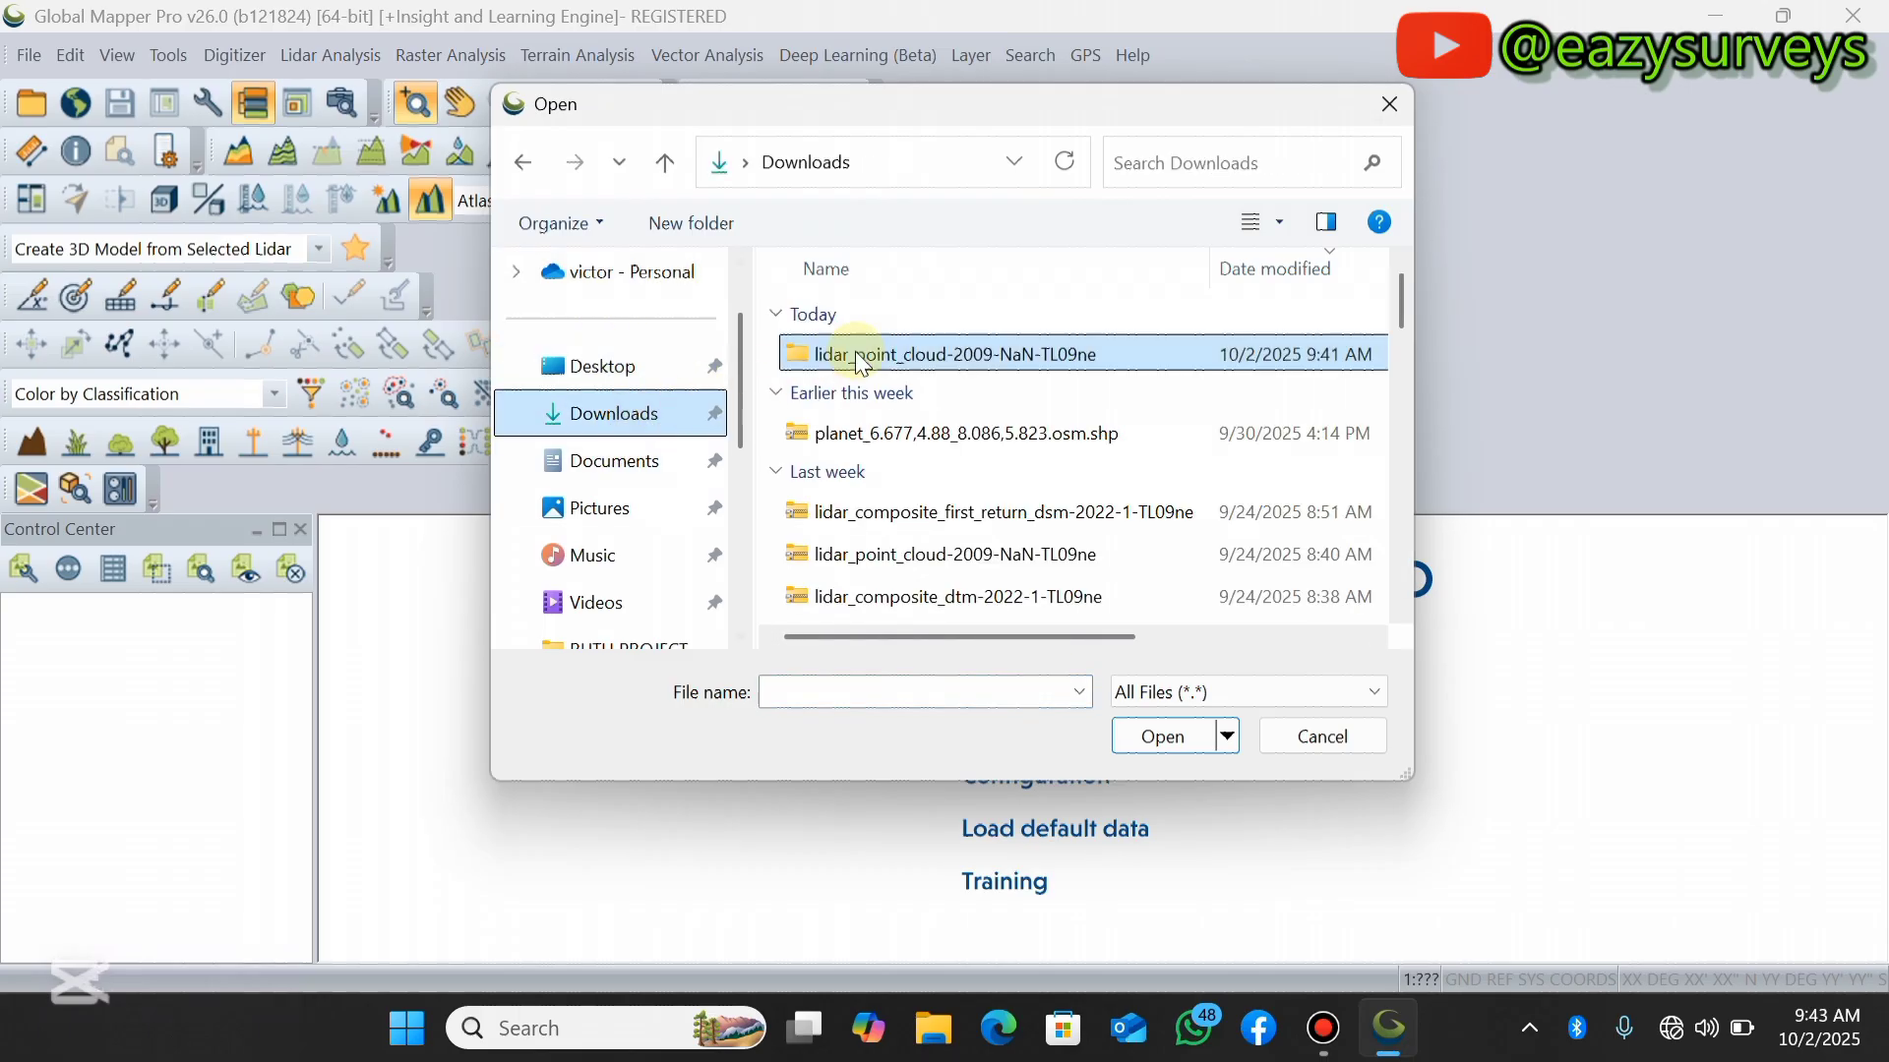
double_click(921, 366)
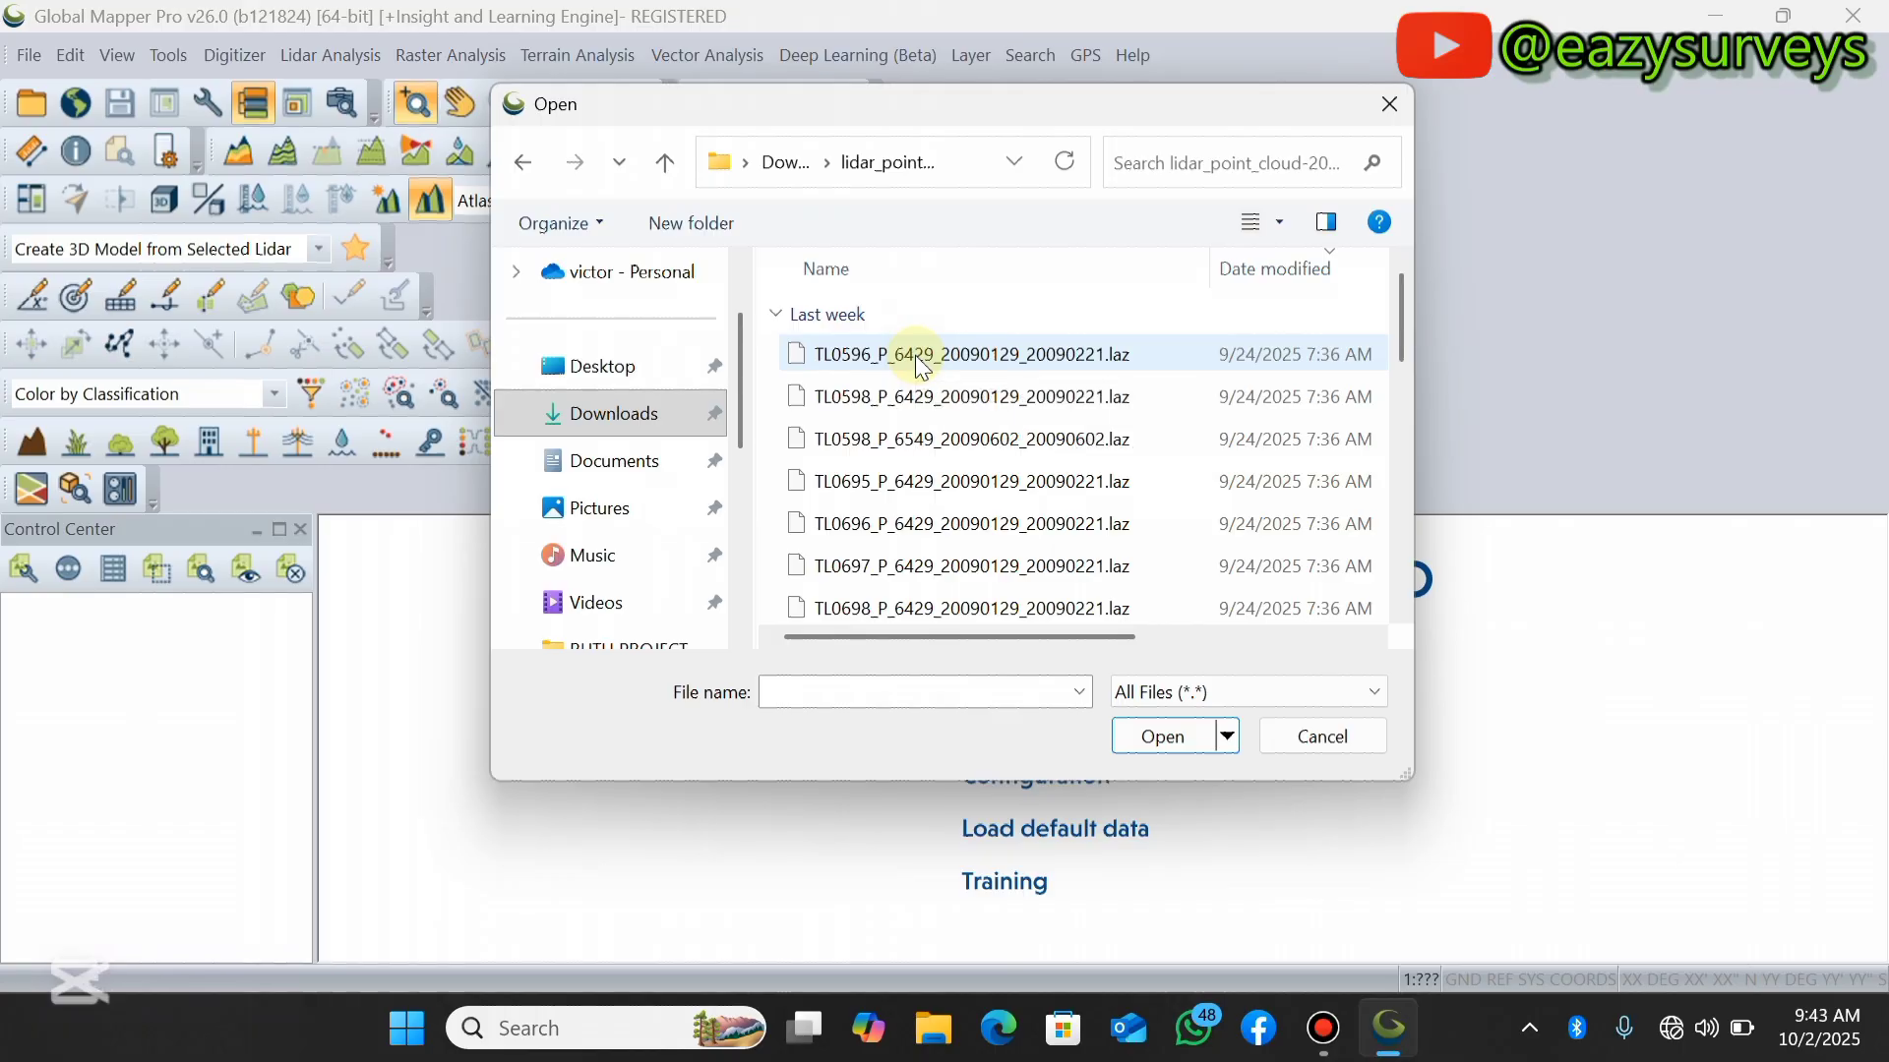
key("ctrl+a")
scroll(1094, 423, "down", 5)
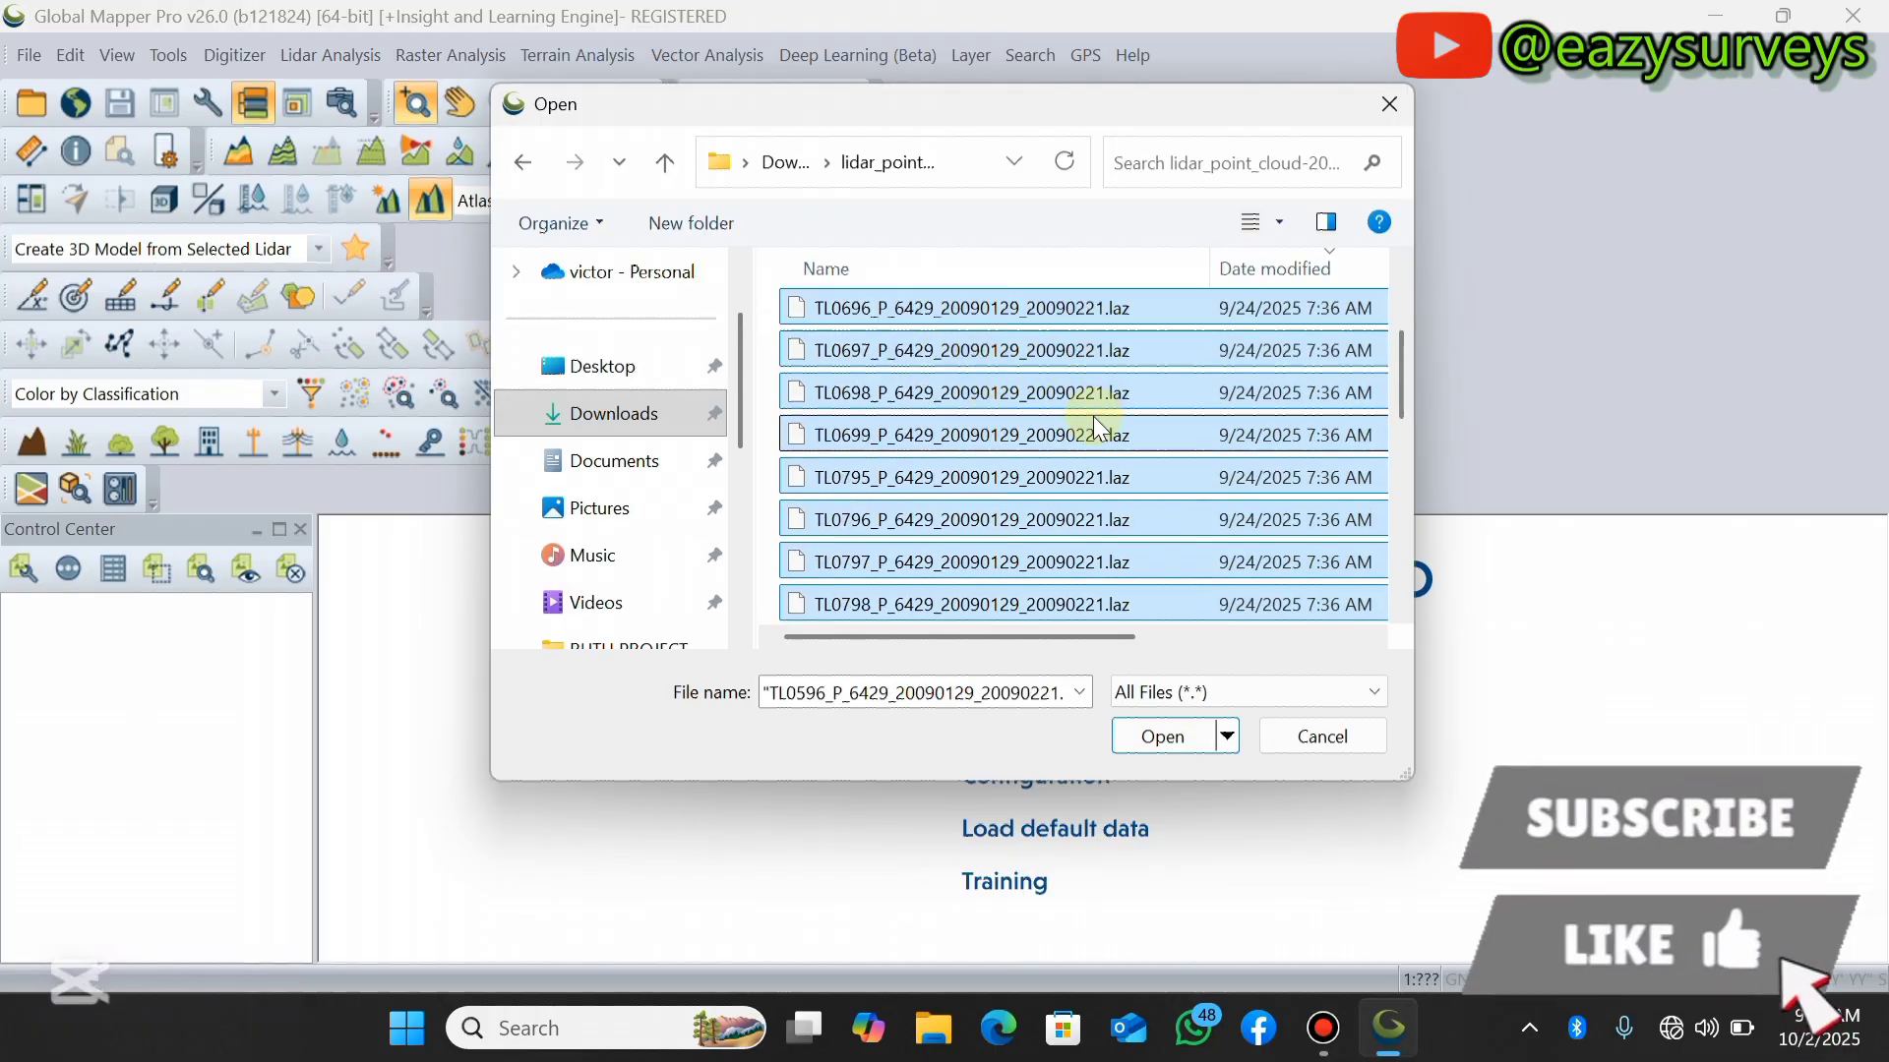
scroll(1093, 416, "down", 1)
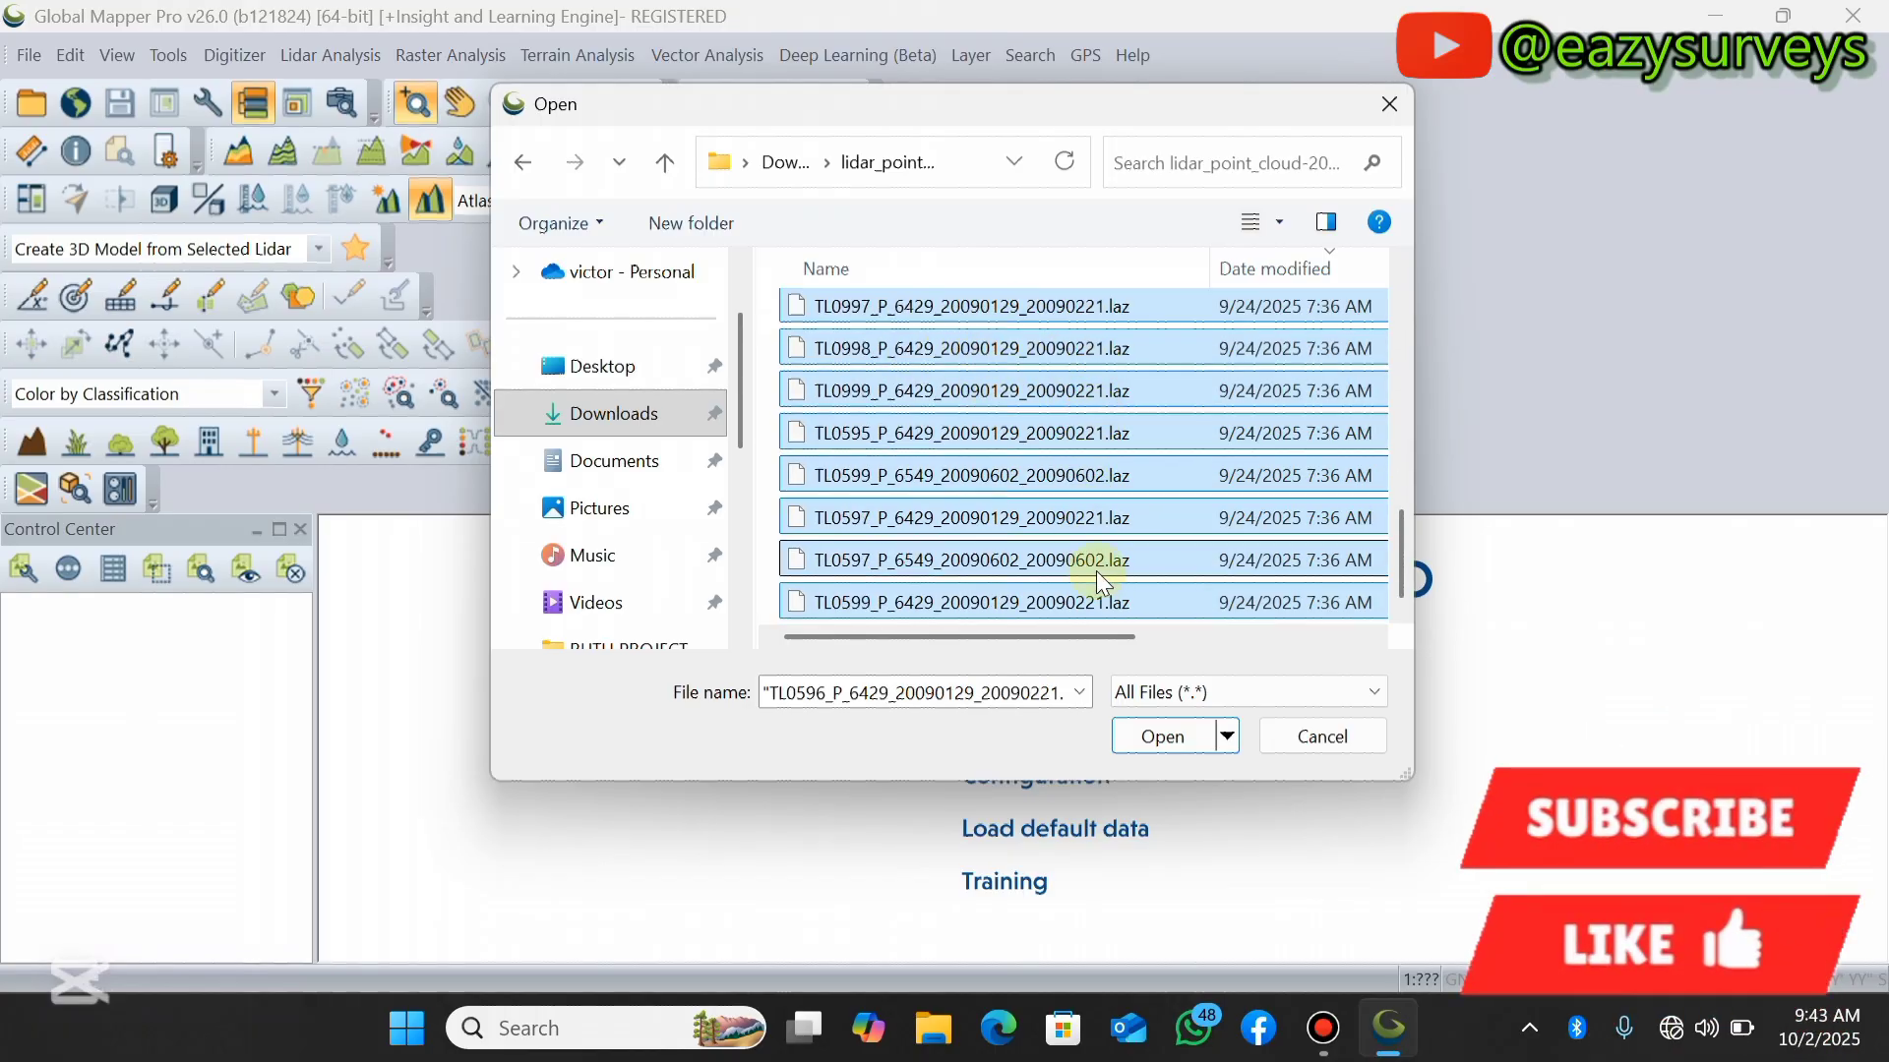
left_click(1162, 737)
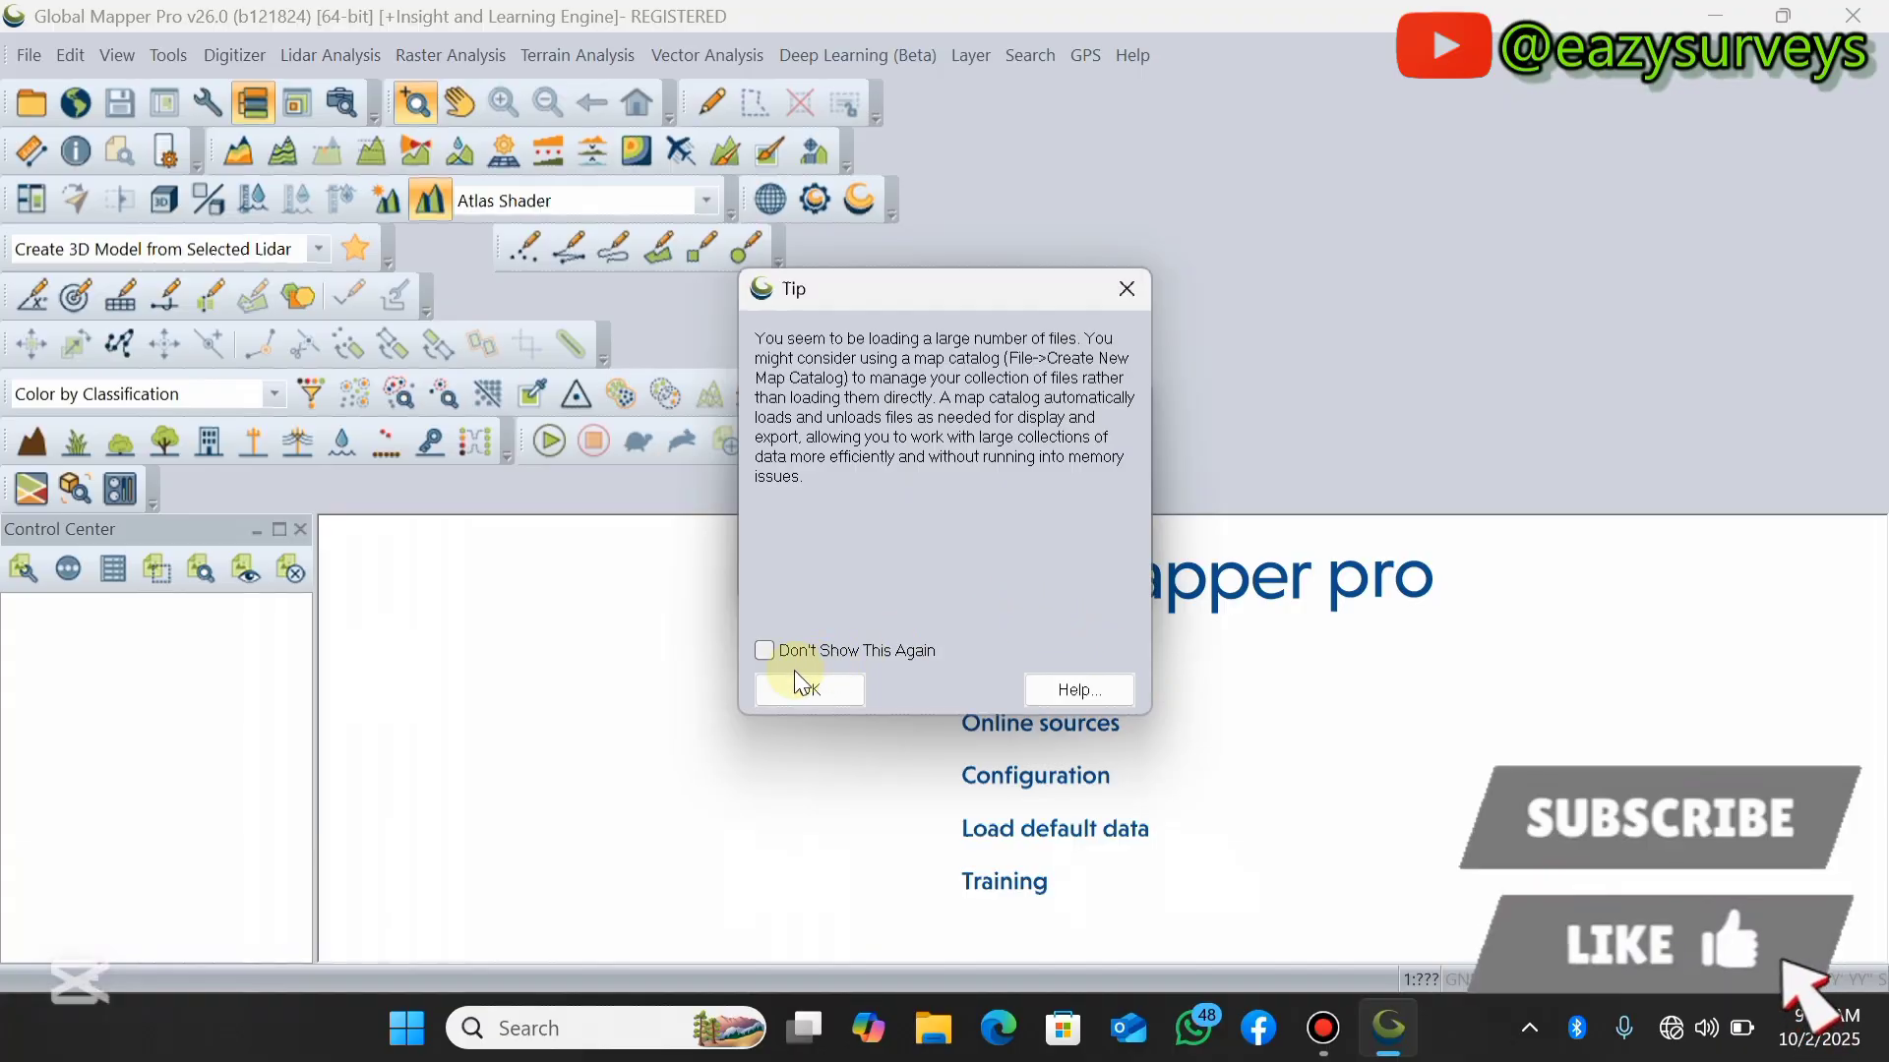
left_click(822, 688)
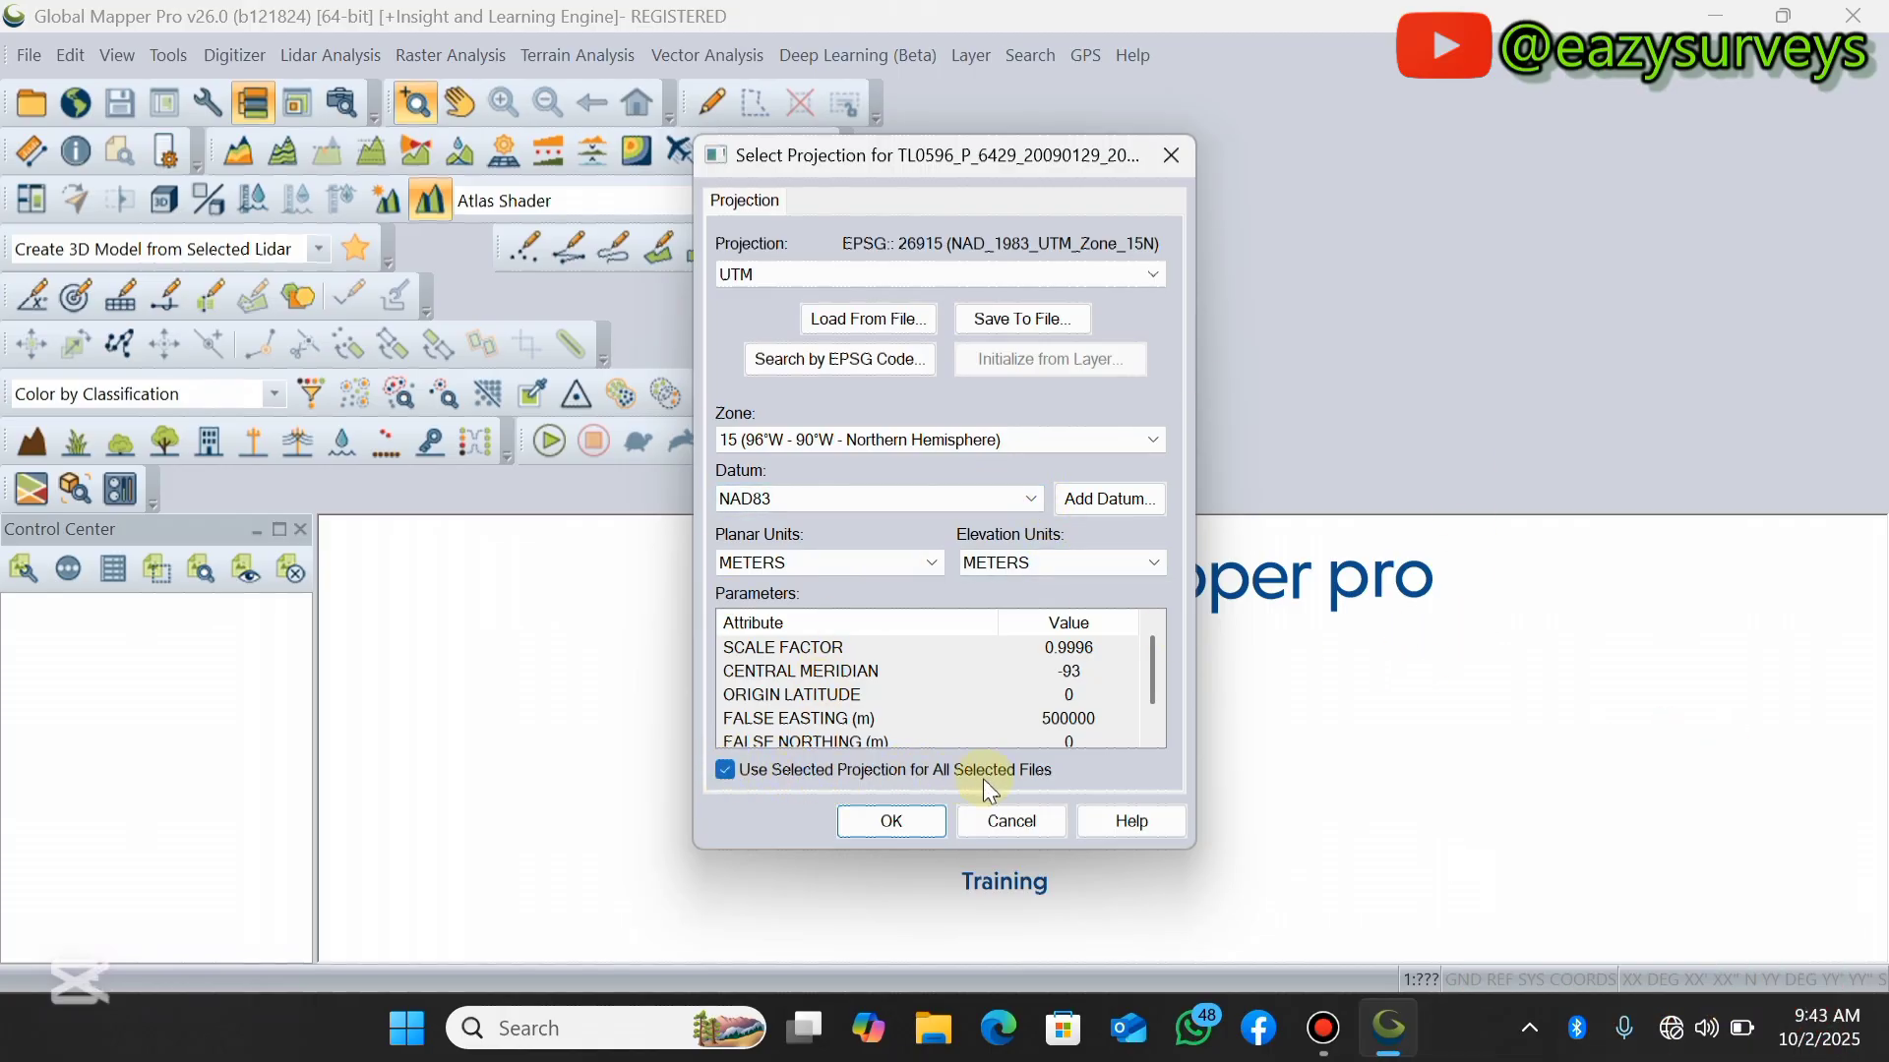
- Load all files as point clouds in UTM zone 15, NAD83, meters, with every listed class and return type, enabling the classes over 31 option
left_click(892, 824)
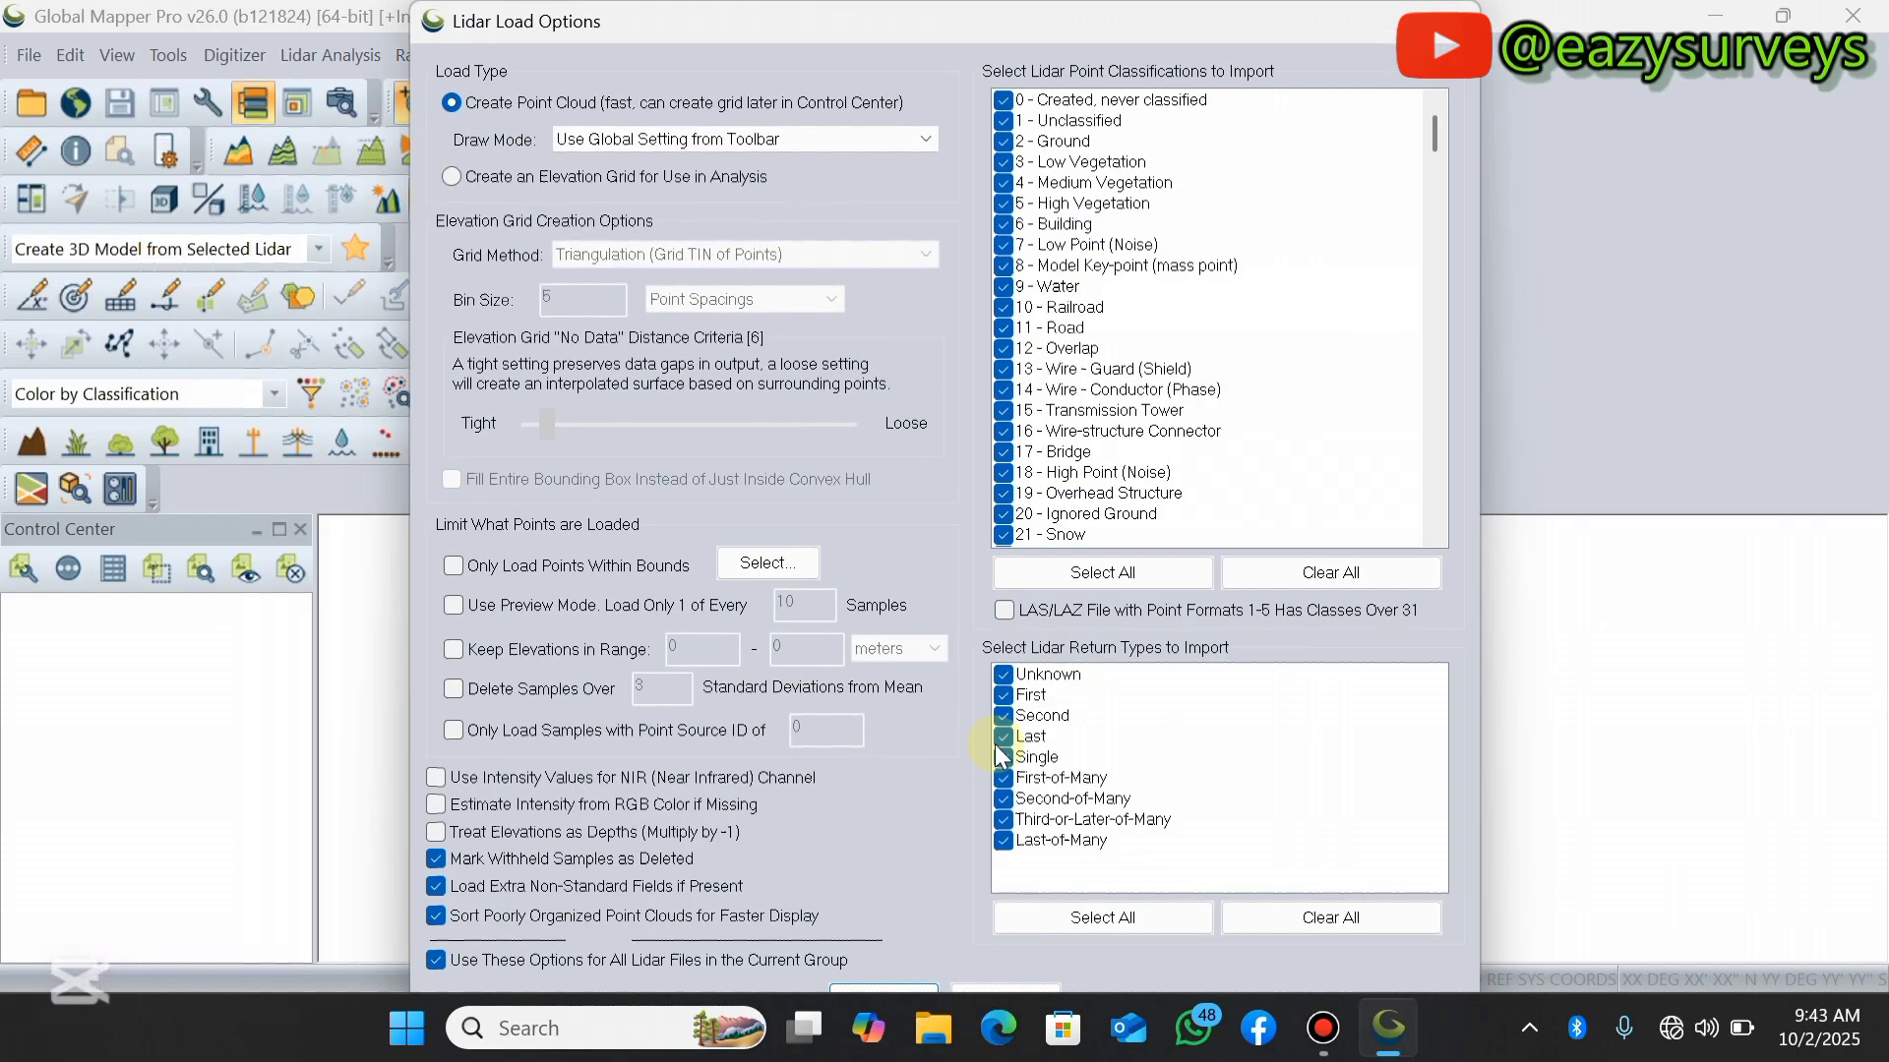
scroll(1228, 138, "down", 10)
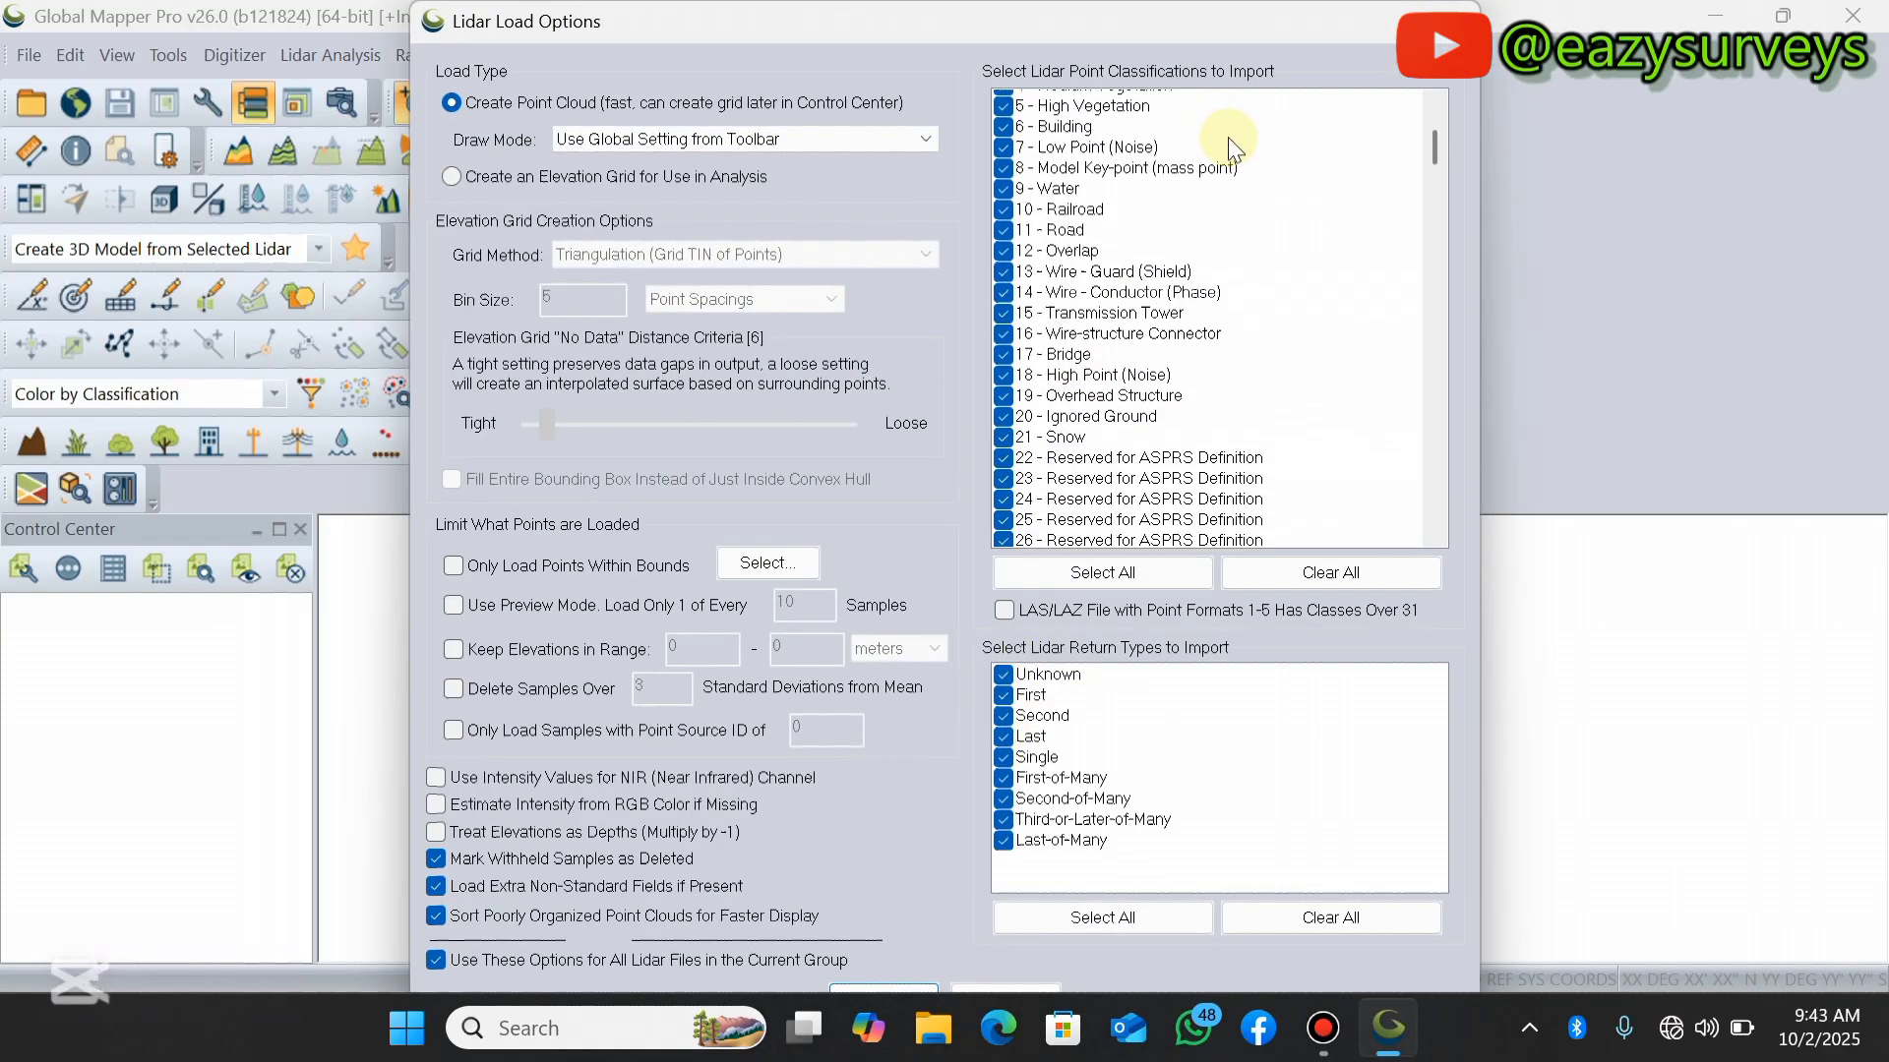
scroll(1180, 253, "up", 4)
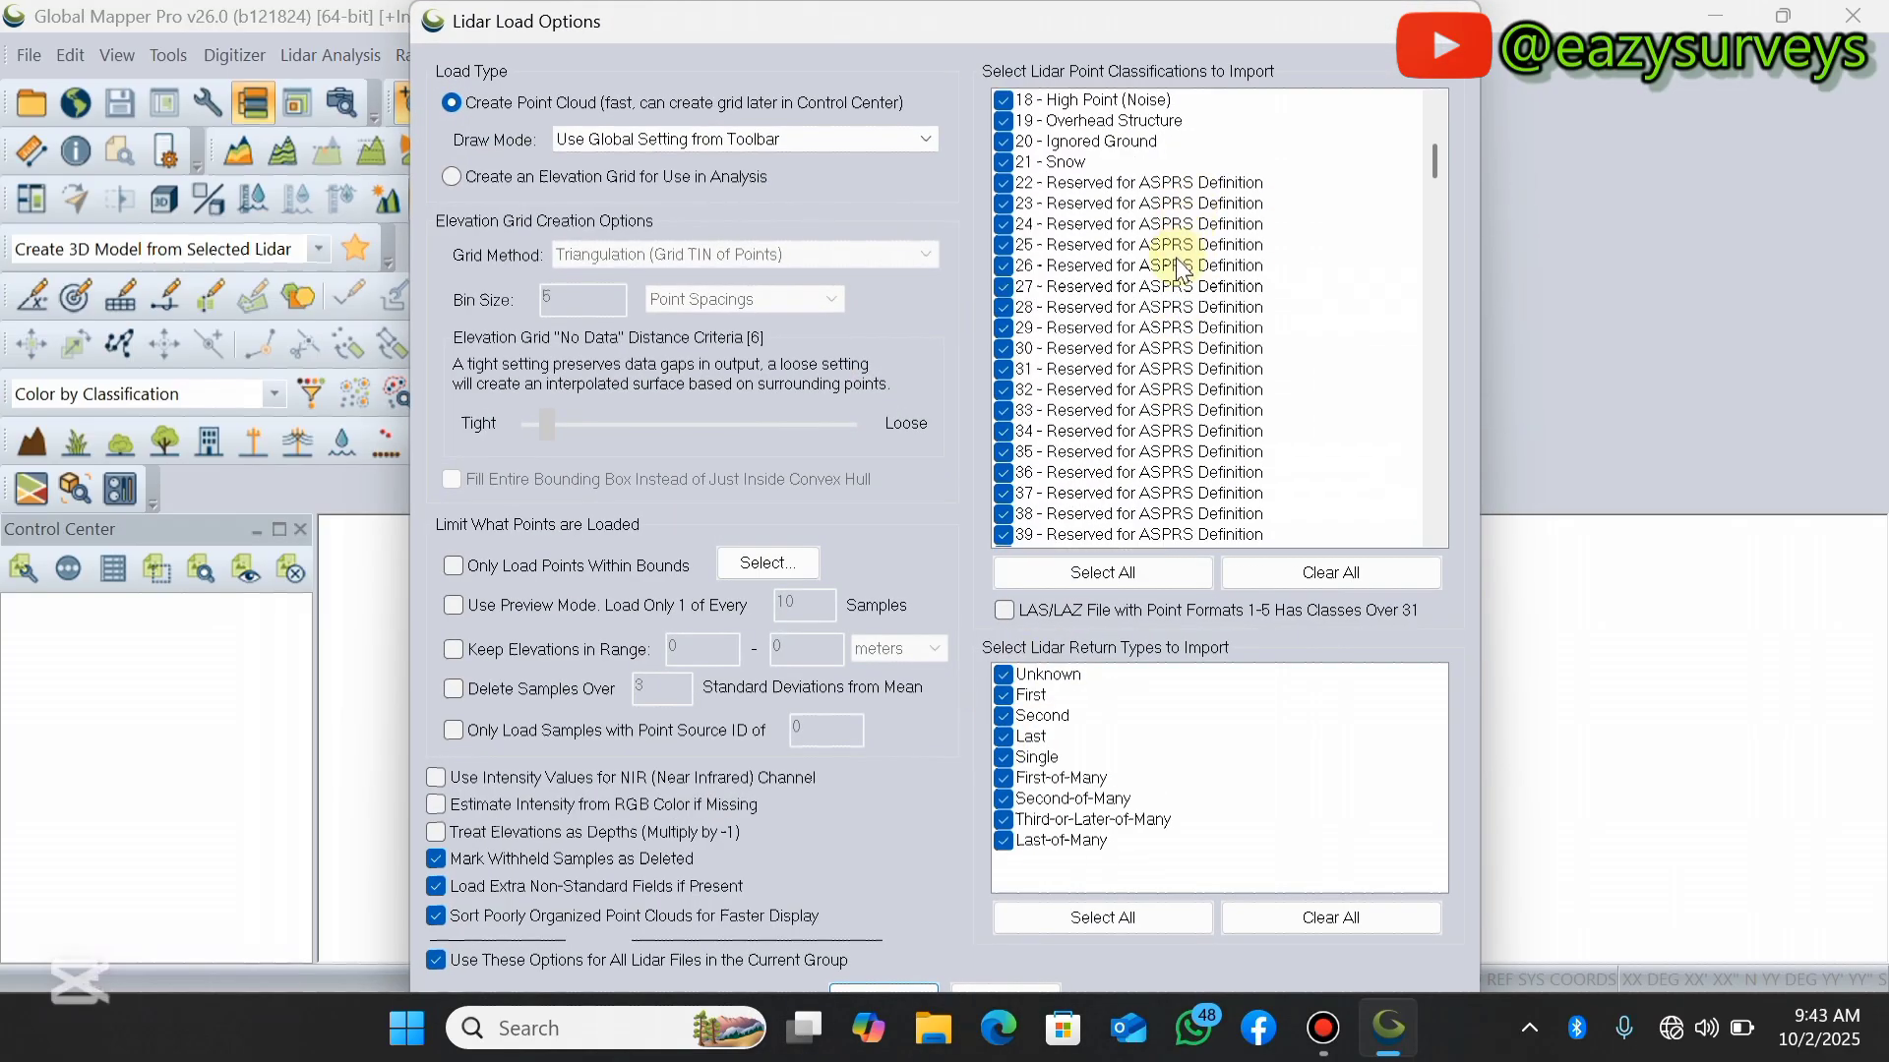
scroll(1173, 285, "down", 6)
scroll(1164, 315, "down", 13)
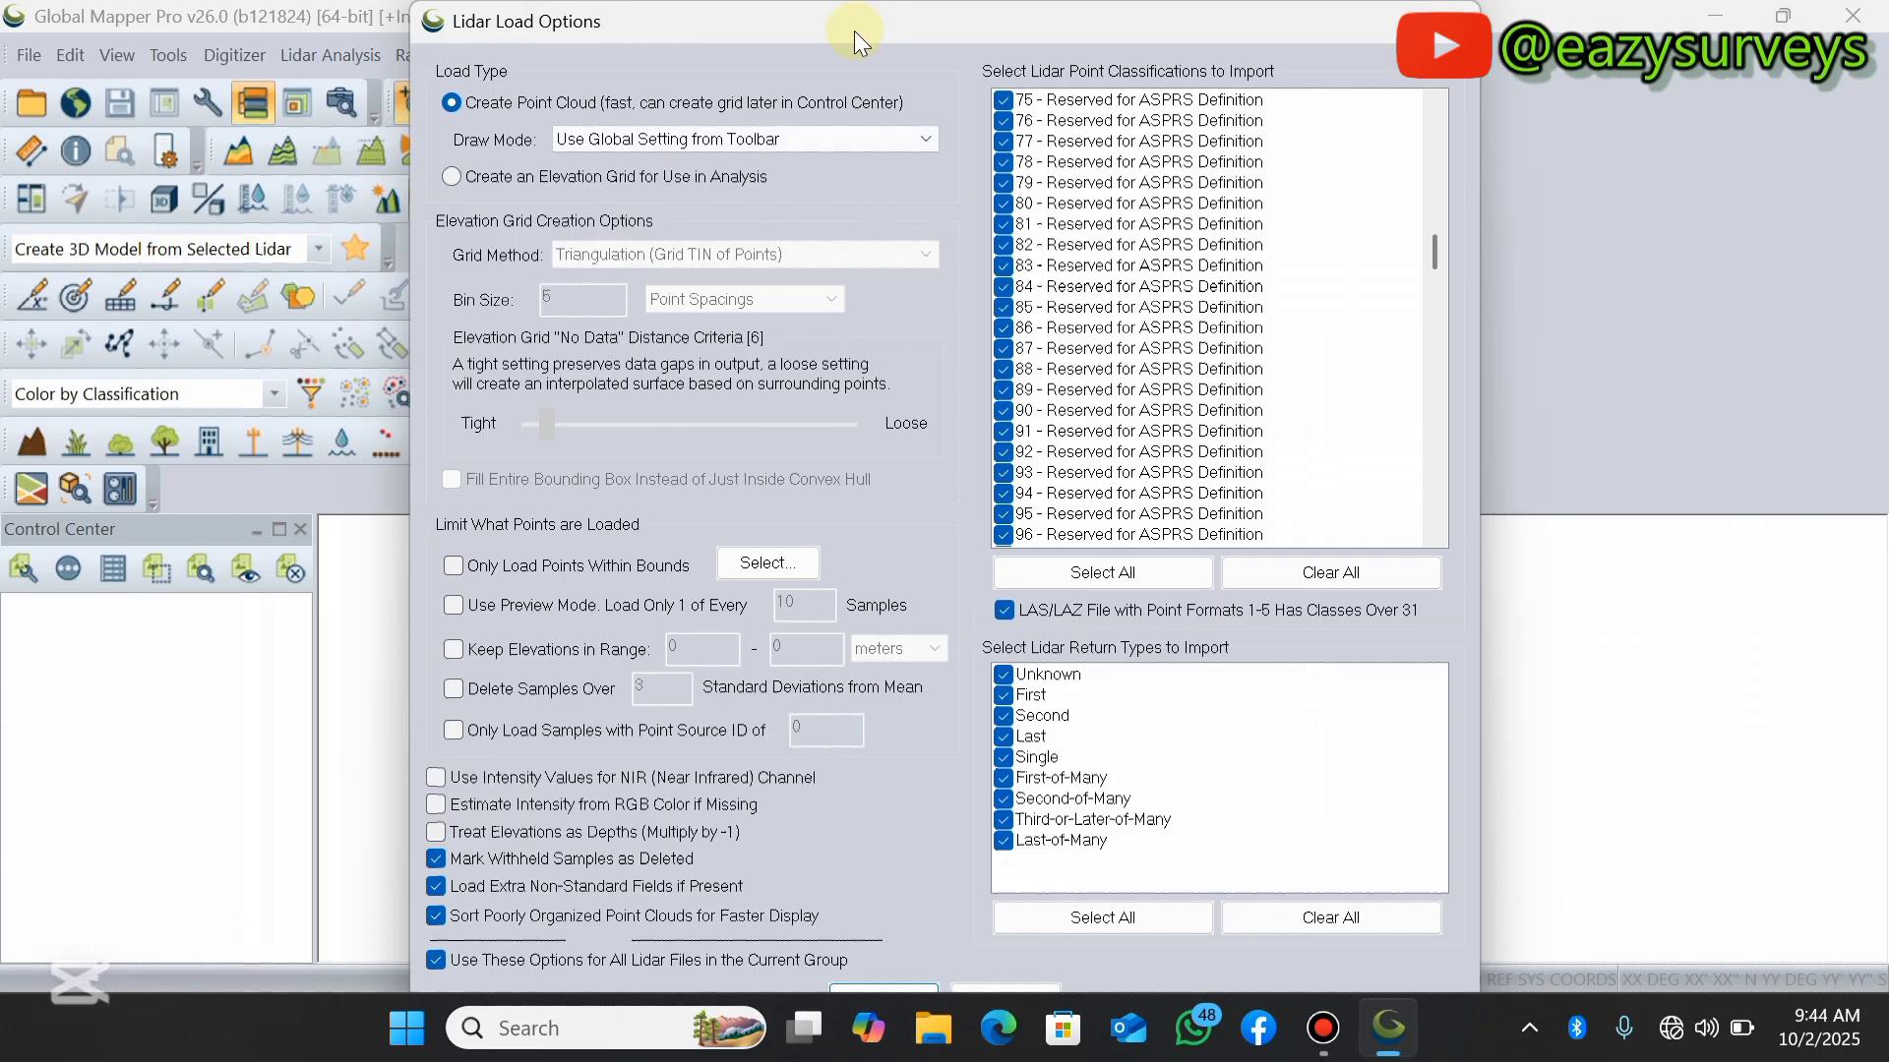
left_click_drag(853, 32, 857, 32)
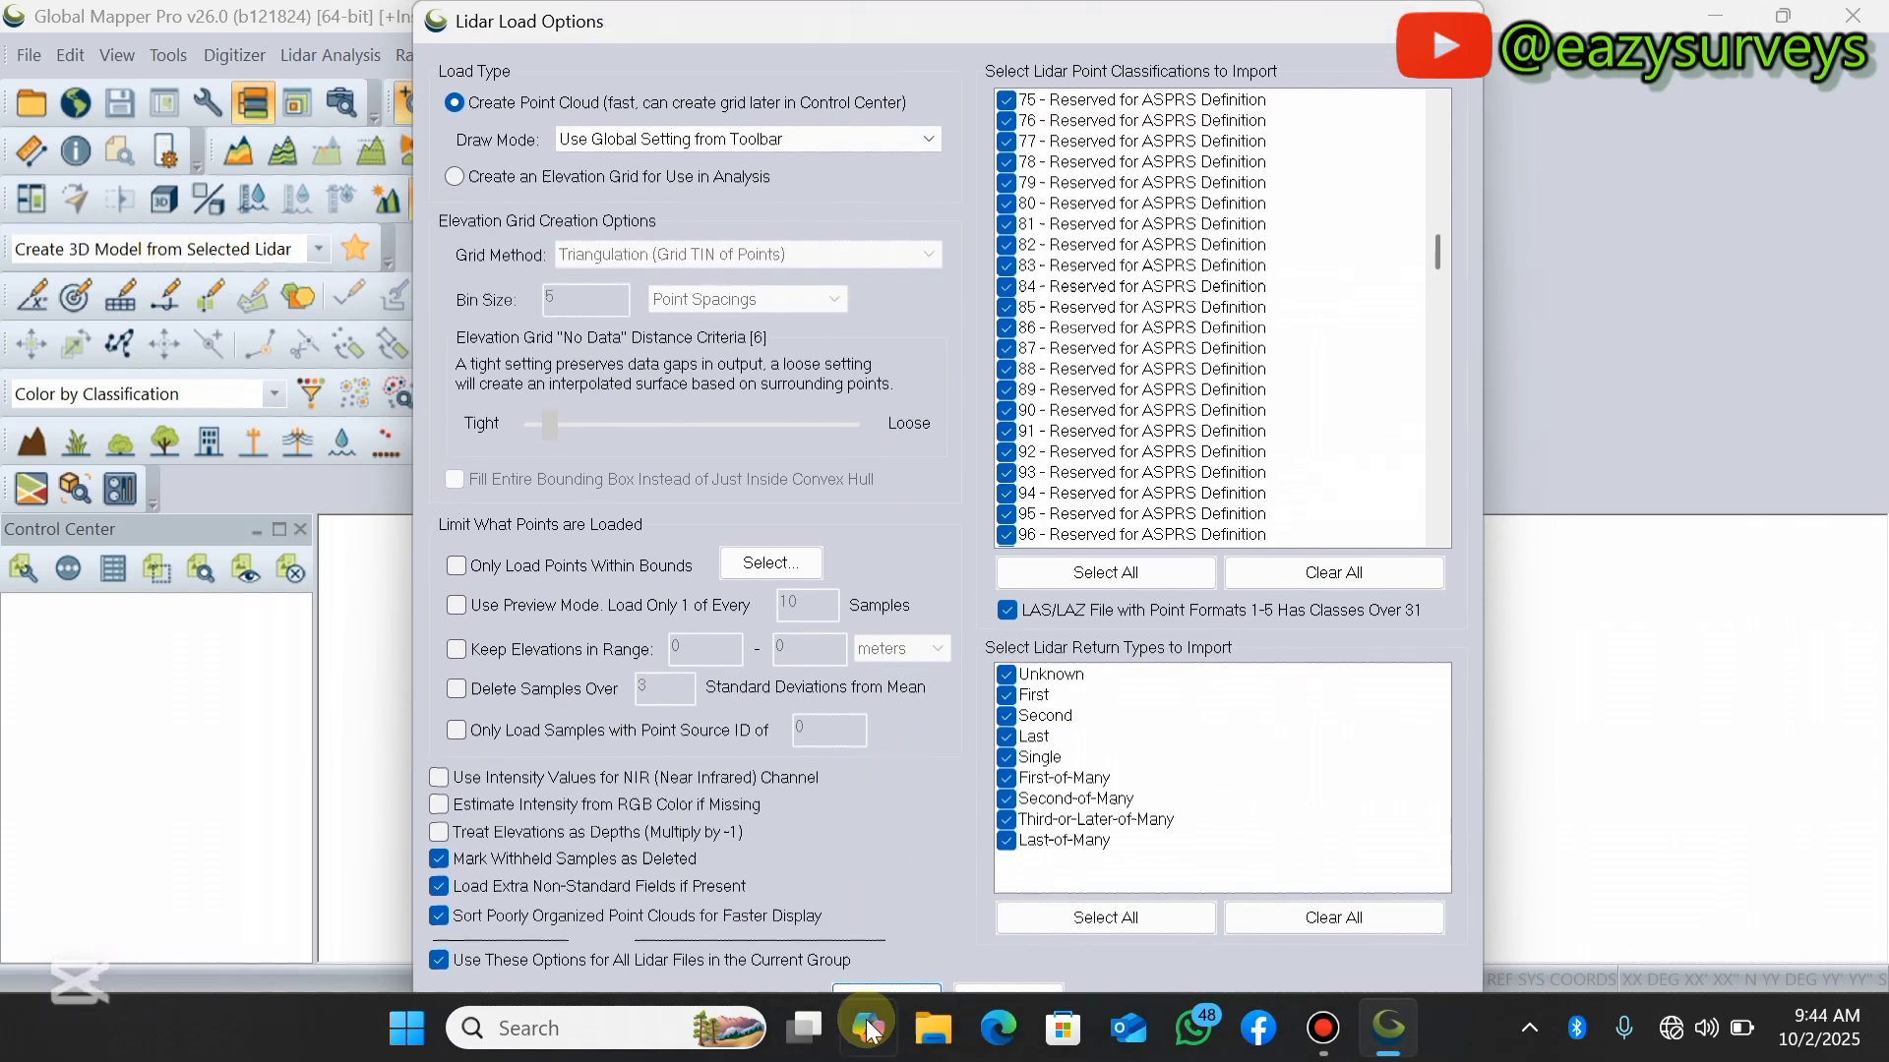
left_click(879, 988)
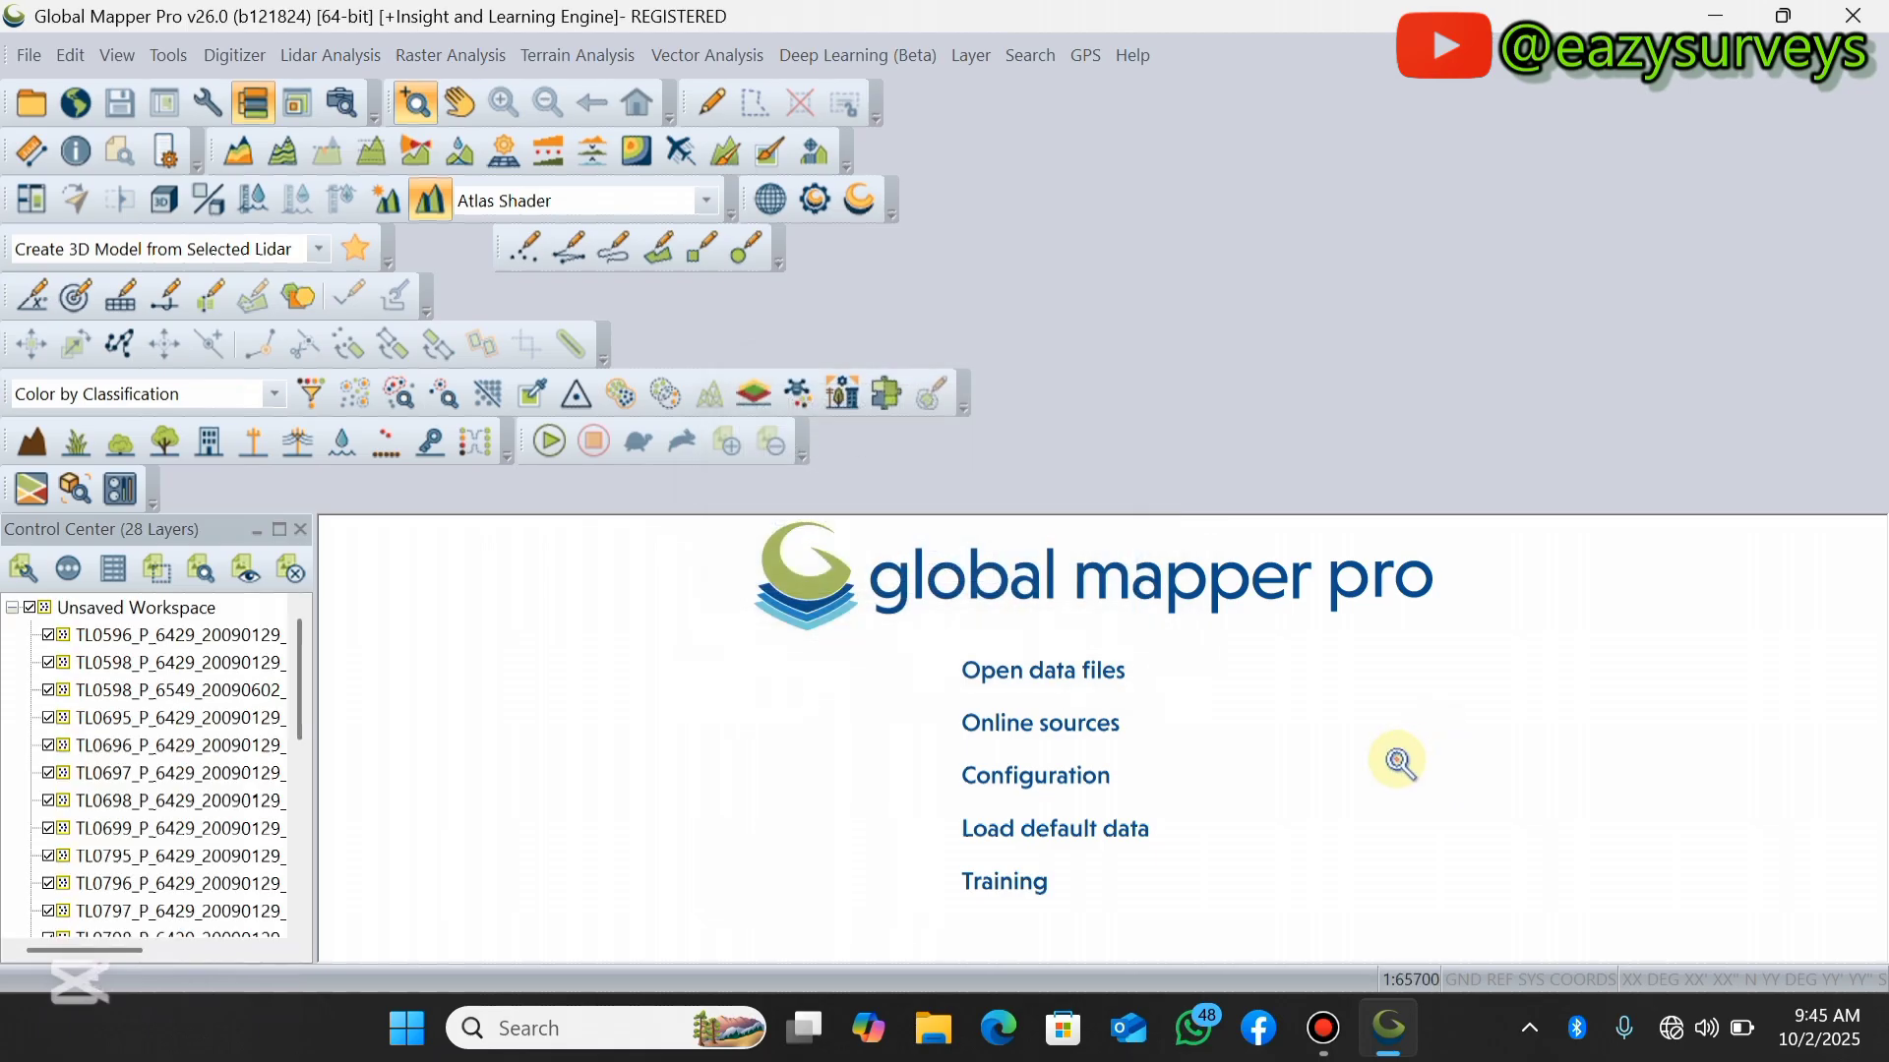
- Examine the loaded point cloud in the map view, both its overall extent and individual areas close up
scroll(1181, 717, "up", 5)
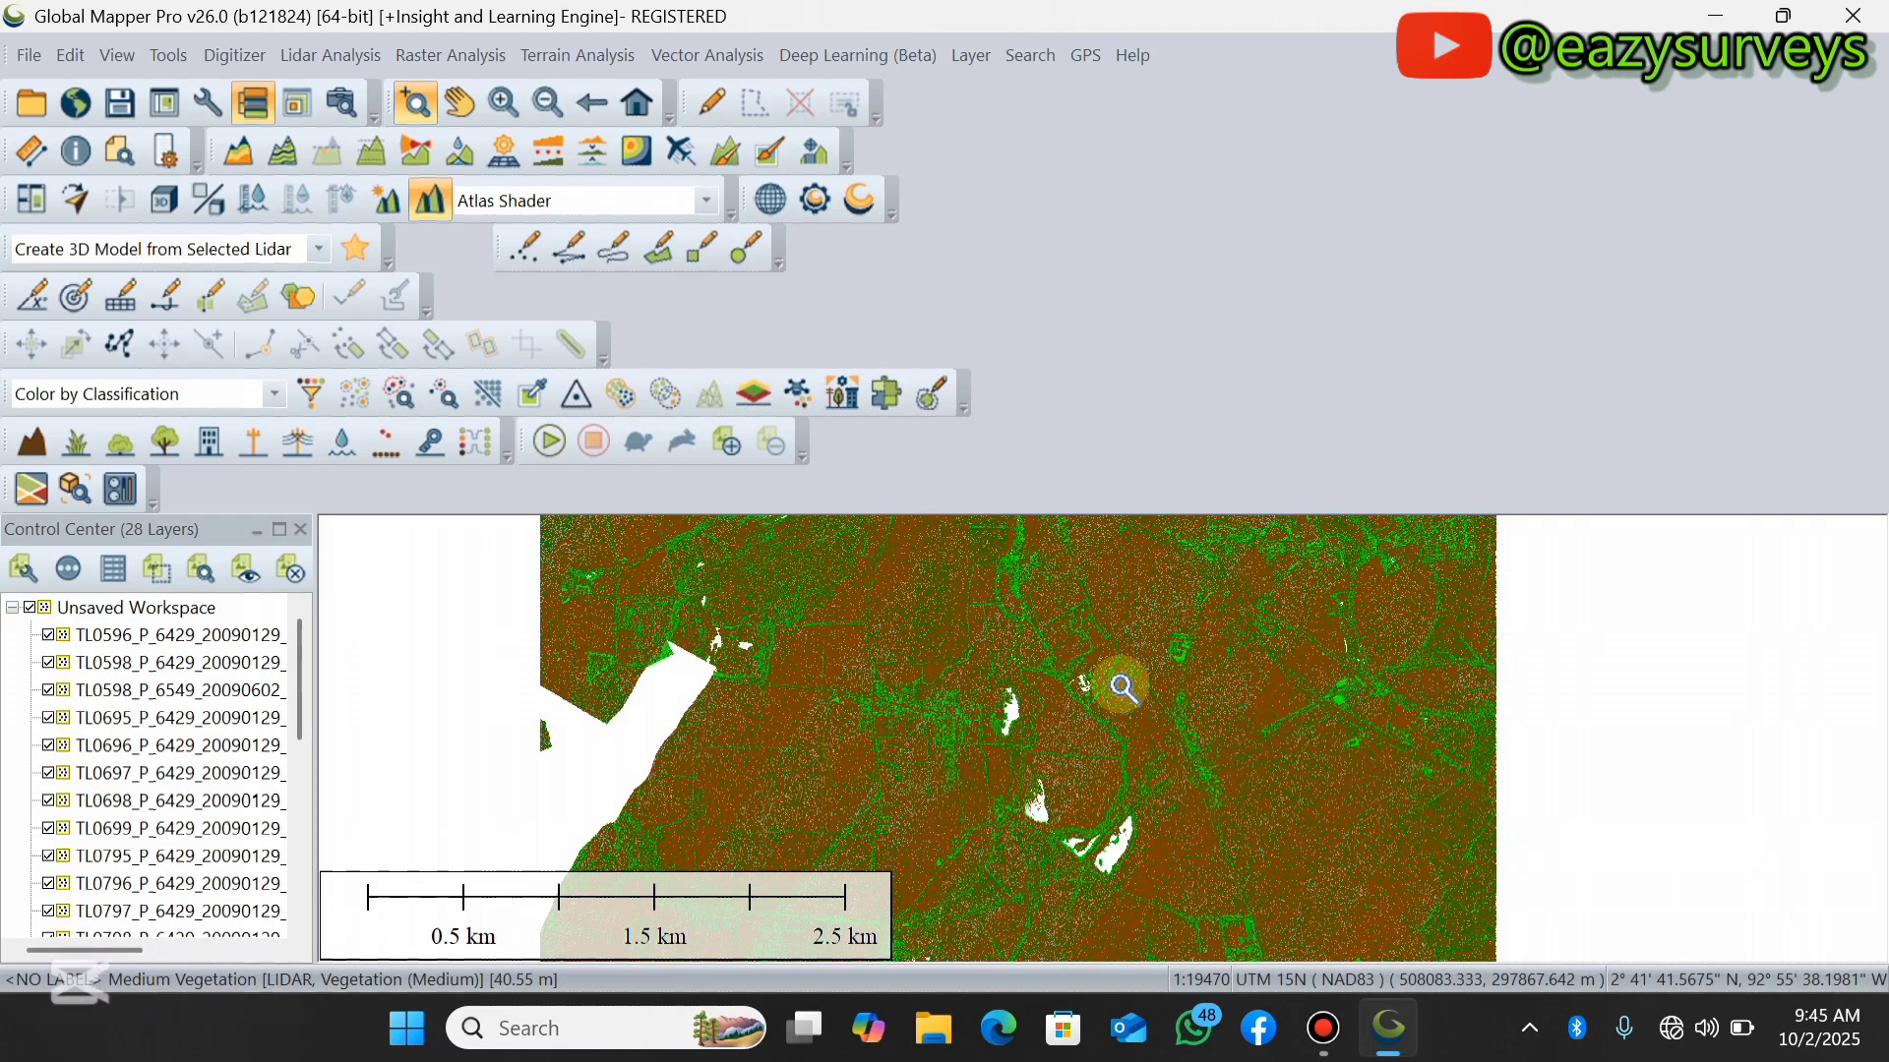
scroll(988, 704, "down", 5)
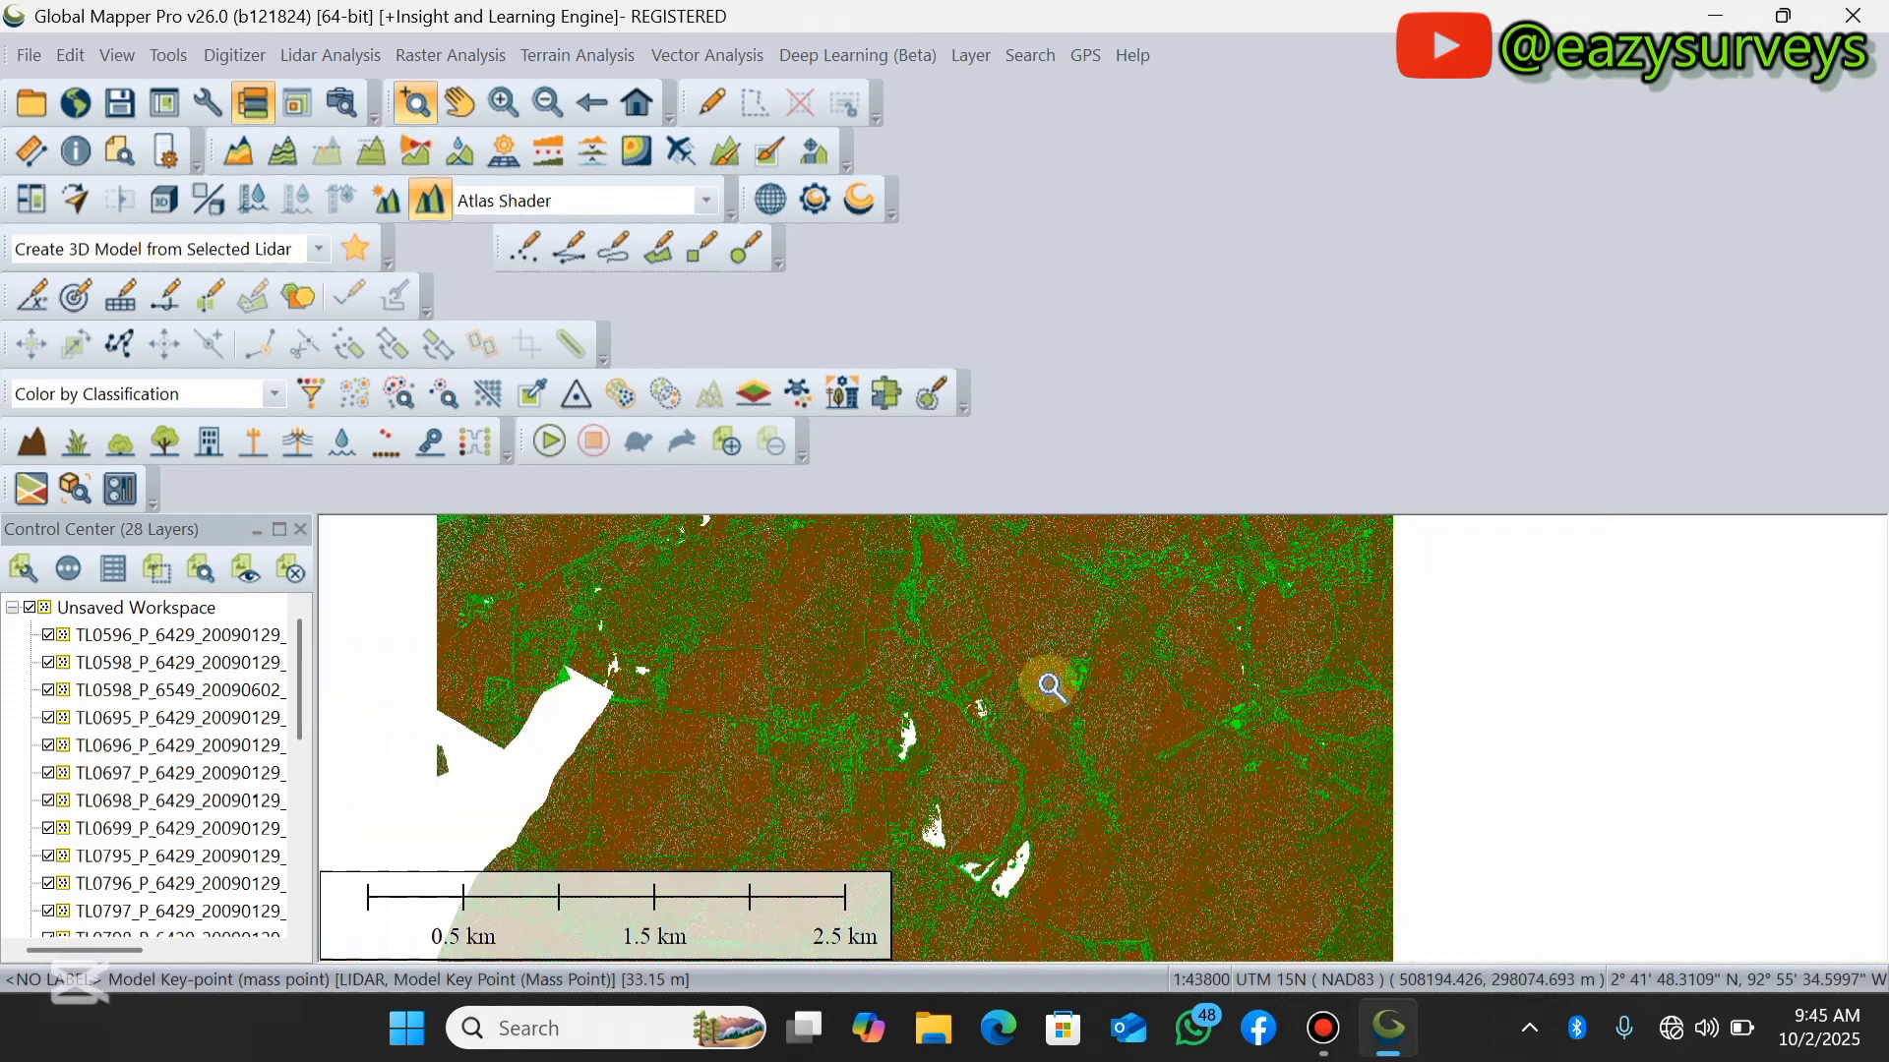
scroll(944, 767, "up", 3)
scroll(1029, 708, "down", 2)
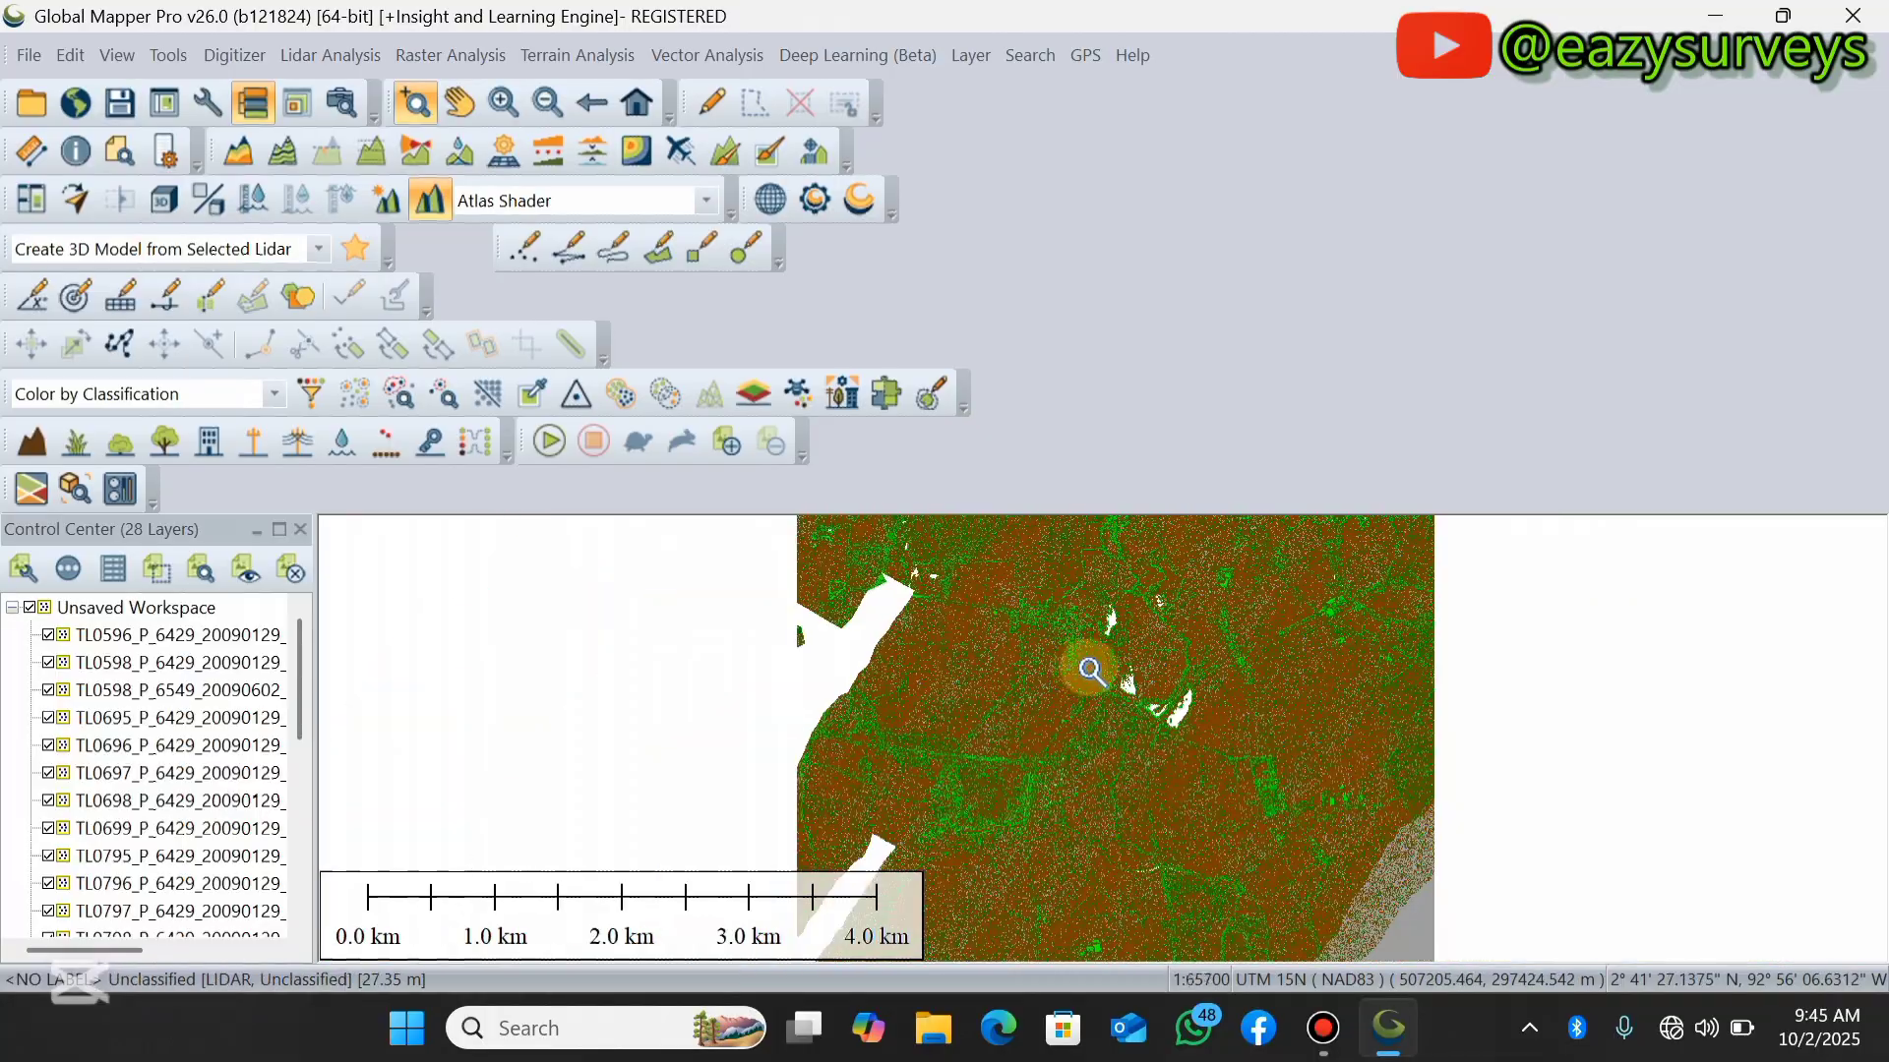
scroll(1299, 696, "up", 6)
scroll(1311, 640, "down", 3)
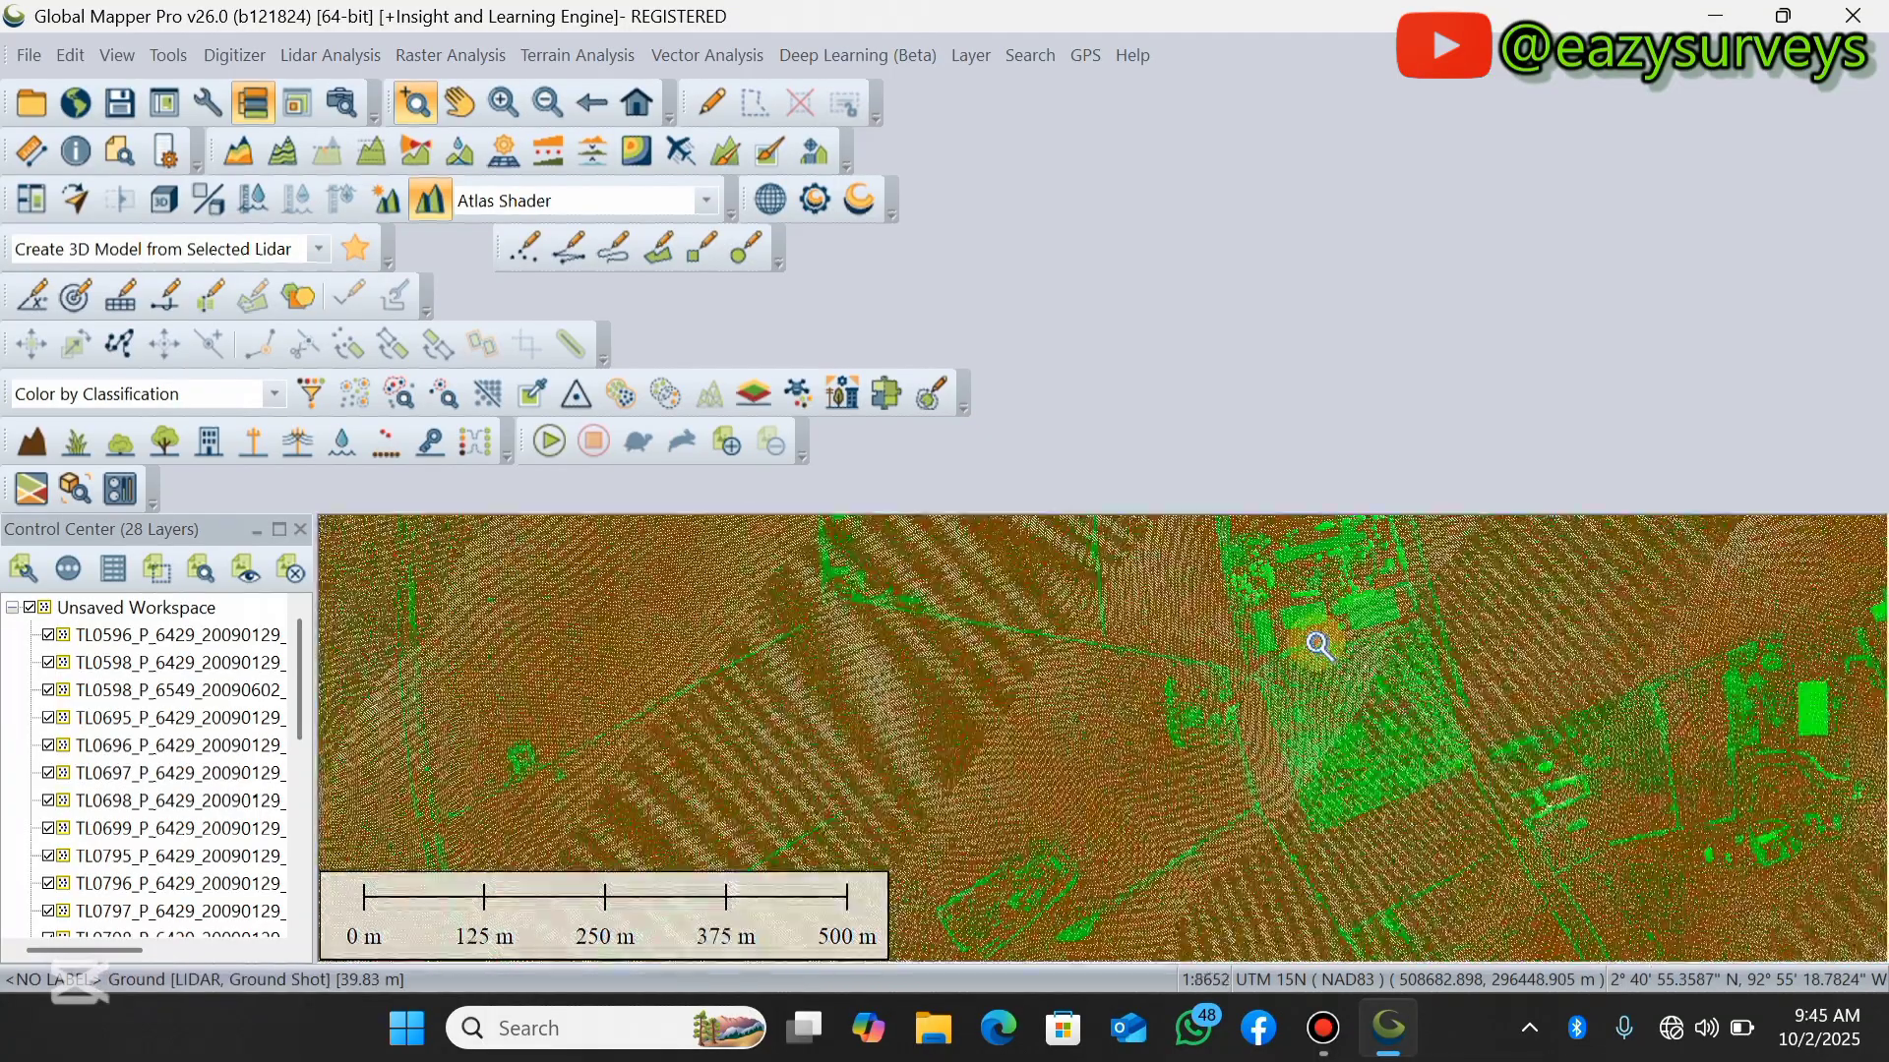
scroll(1328, 604, "up", 1)
scroll(1315, 637, "down", 3)
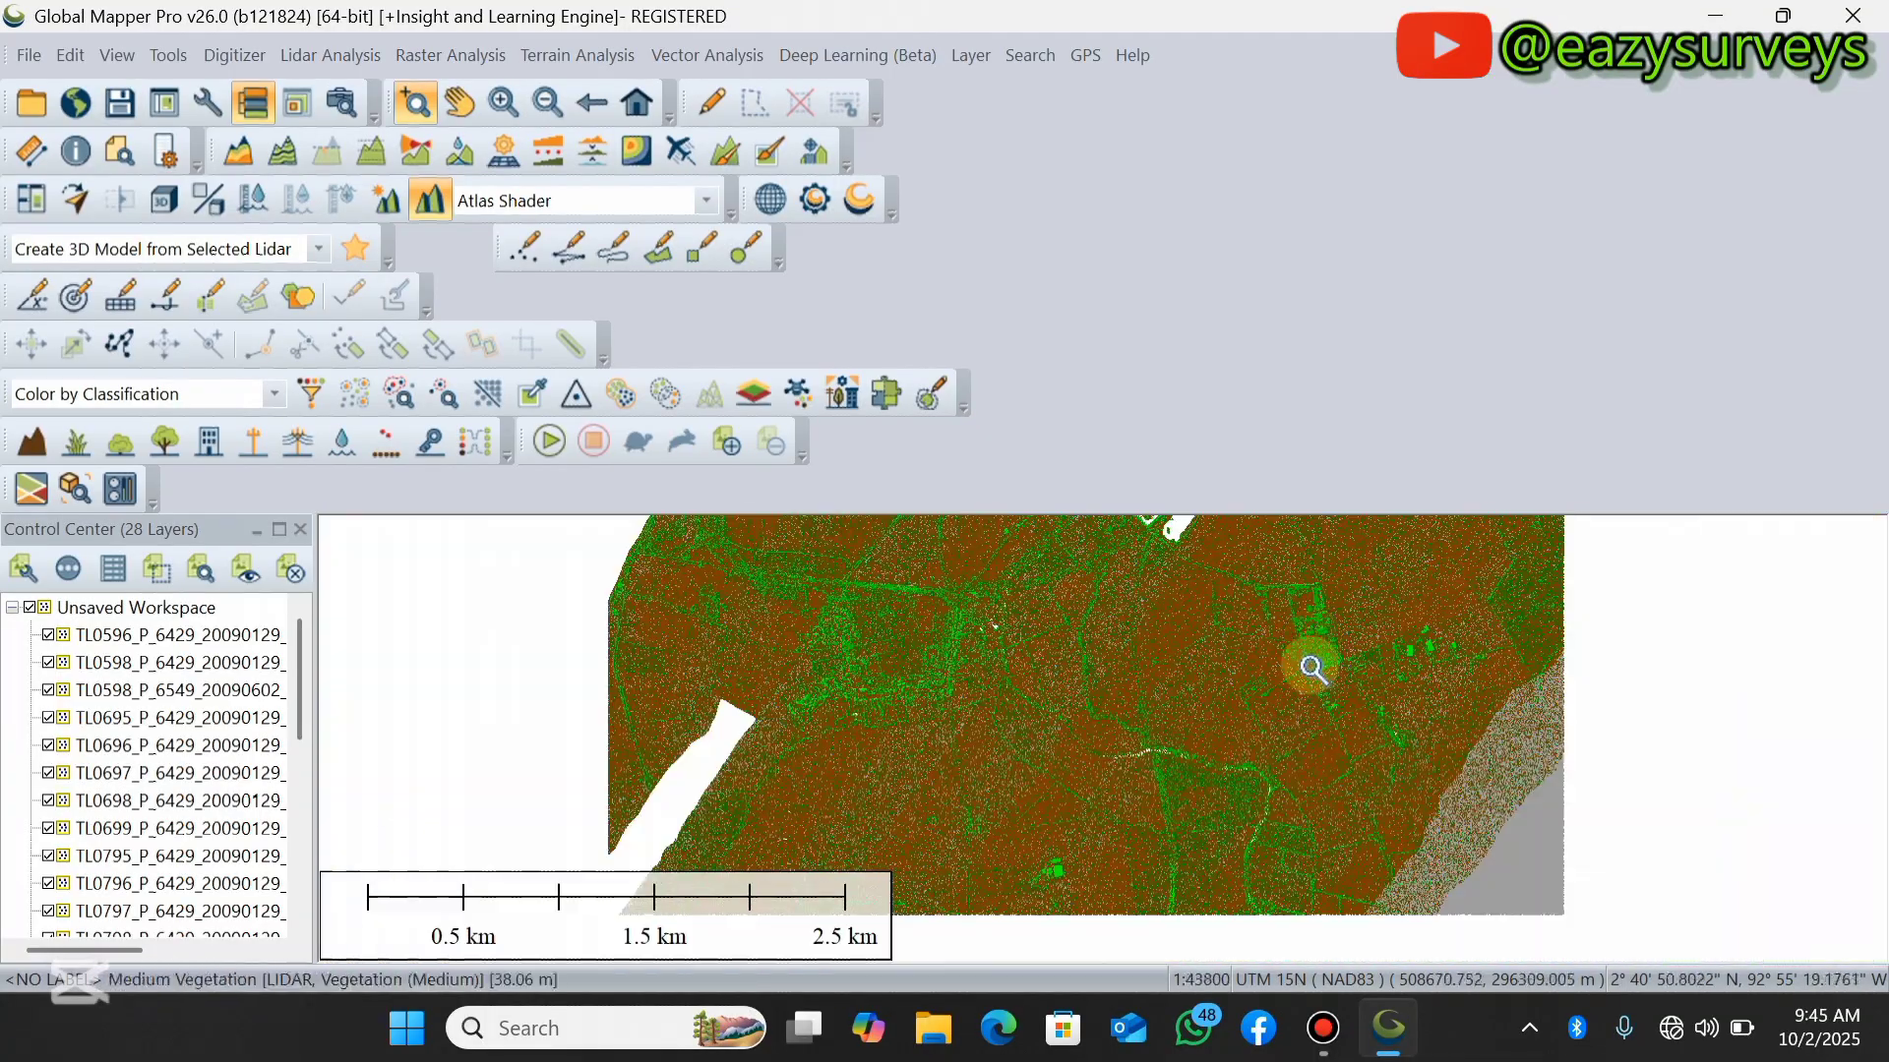
scroll(1318, 644, "up", 8)
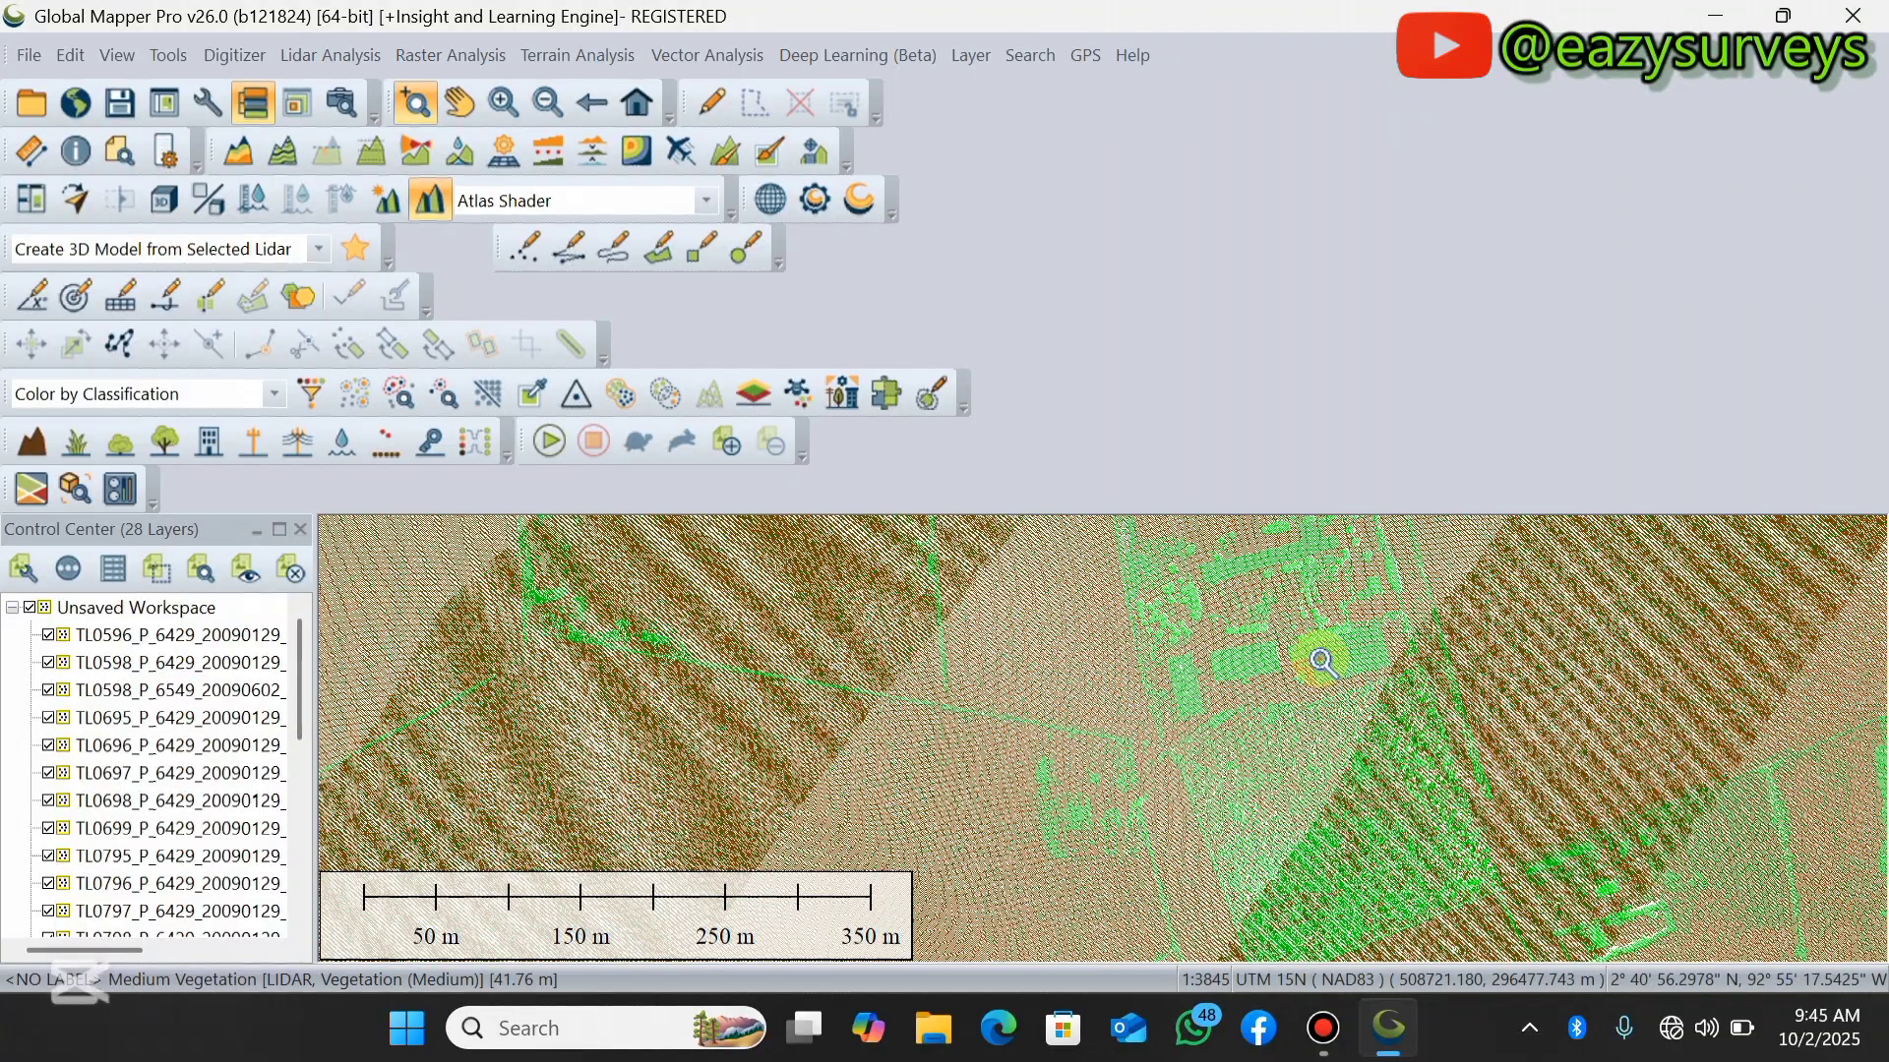
scroll(1323, 662, "down", 12)
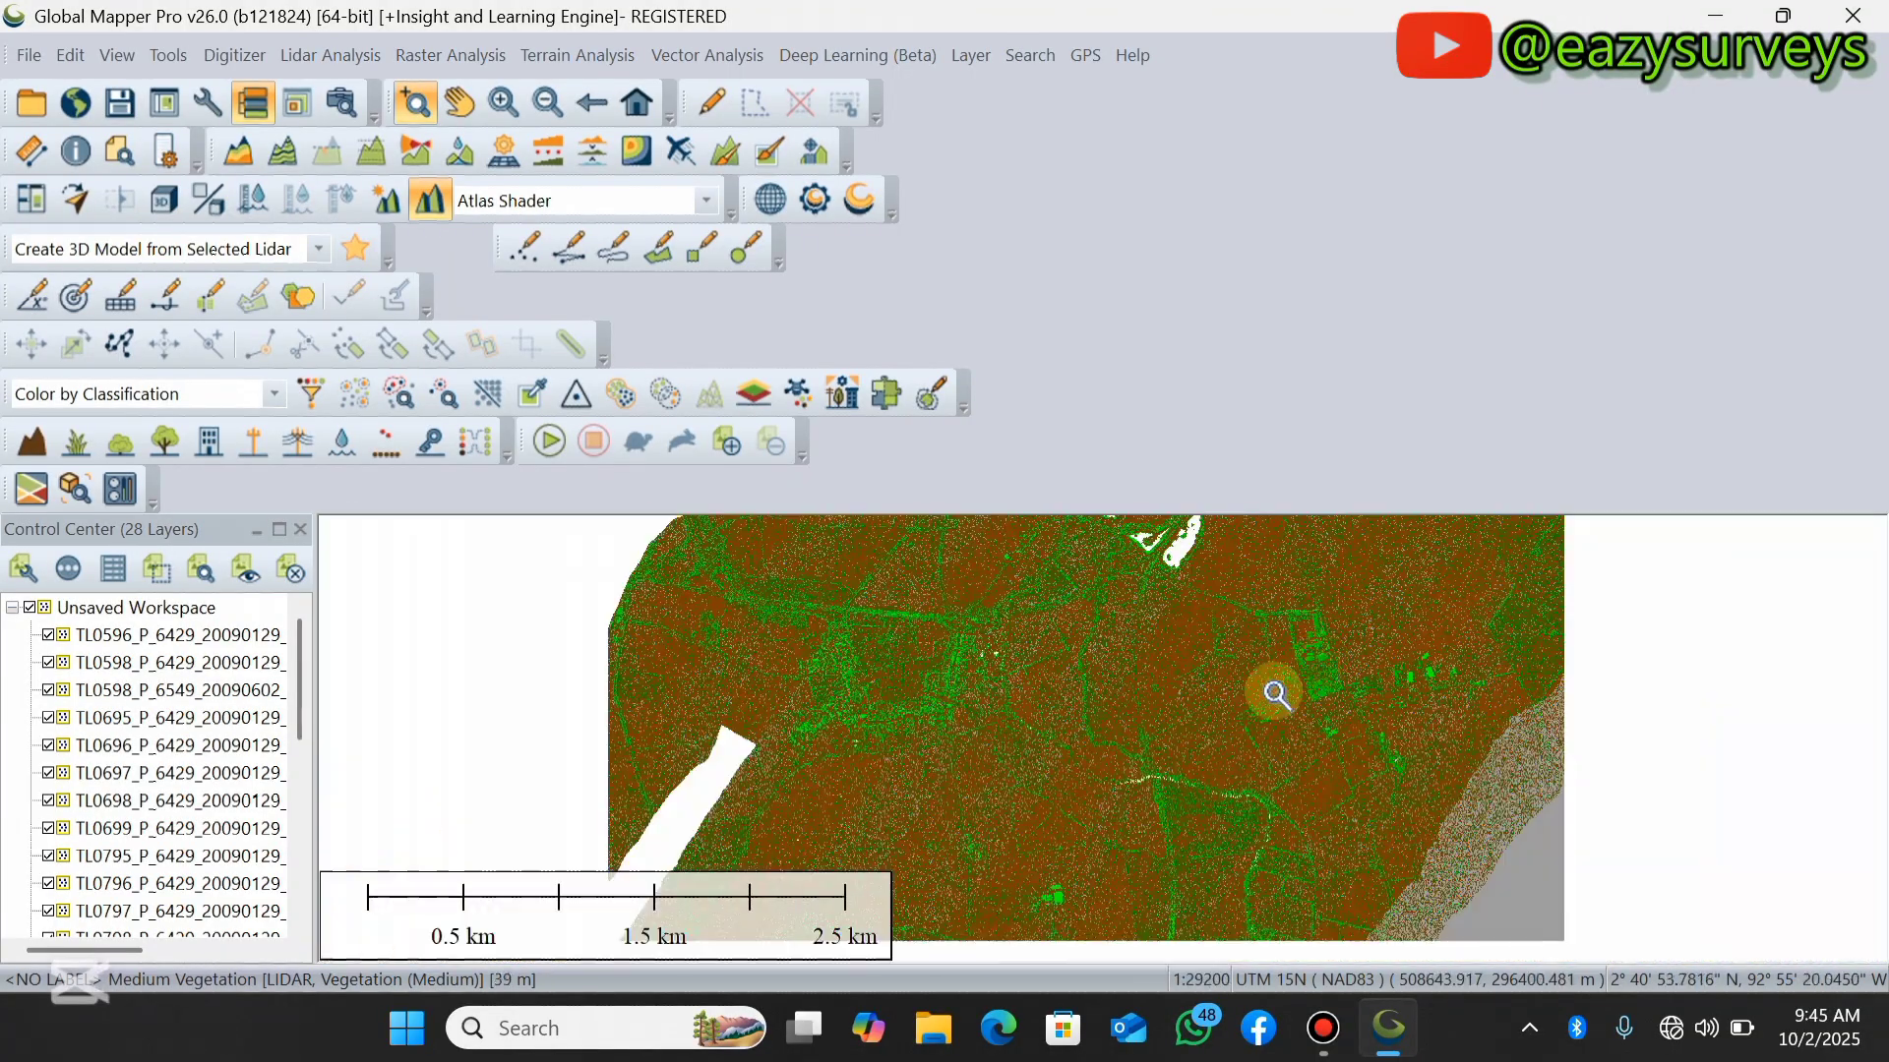
scroll(1148, 640, "up", 5)
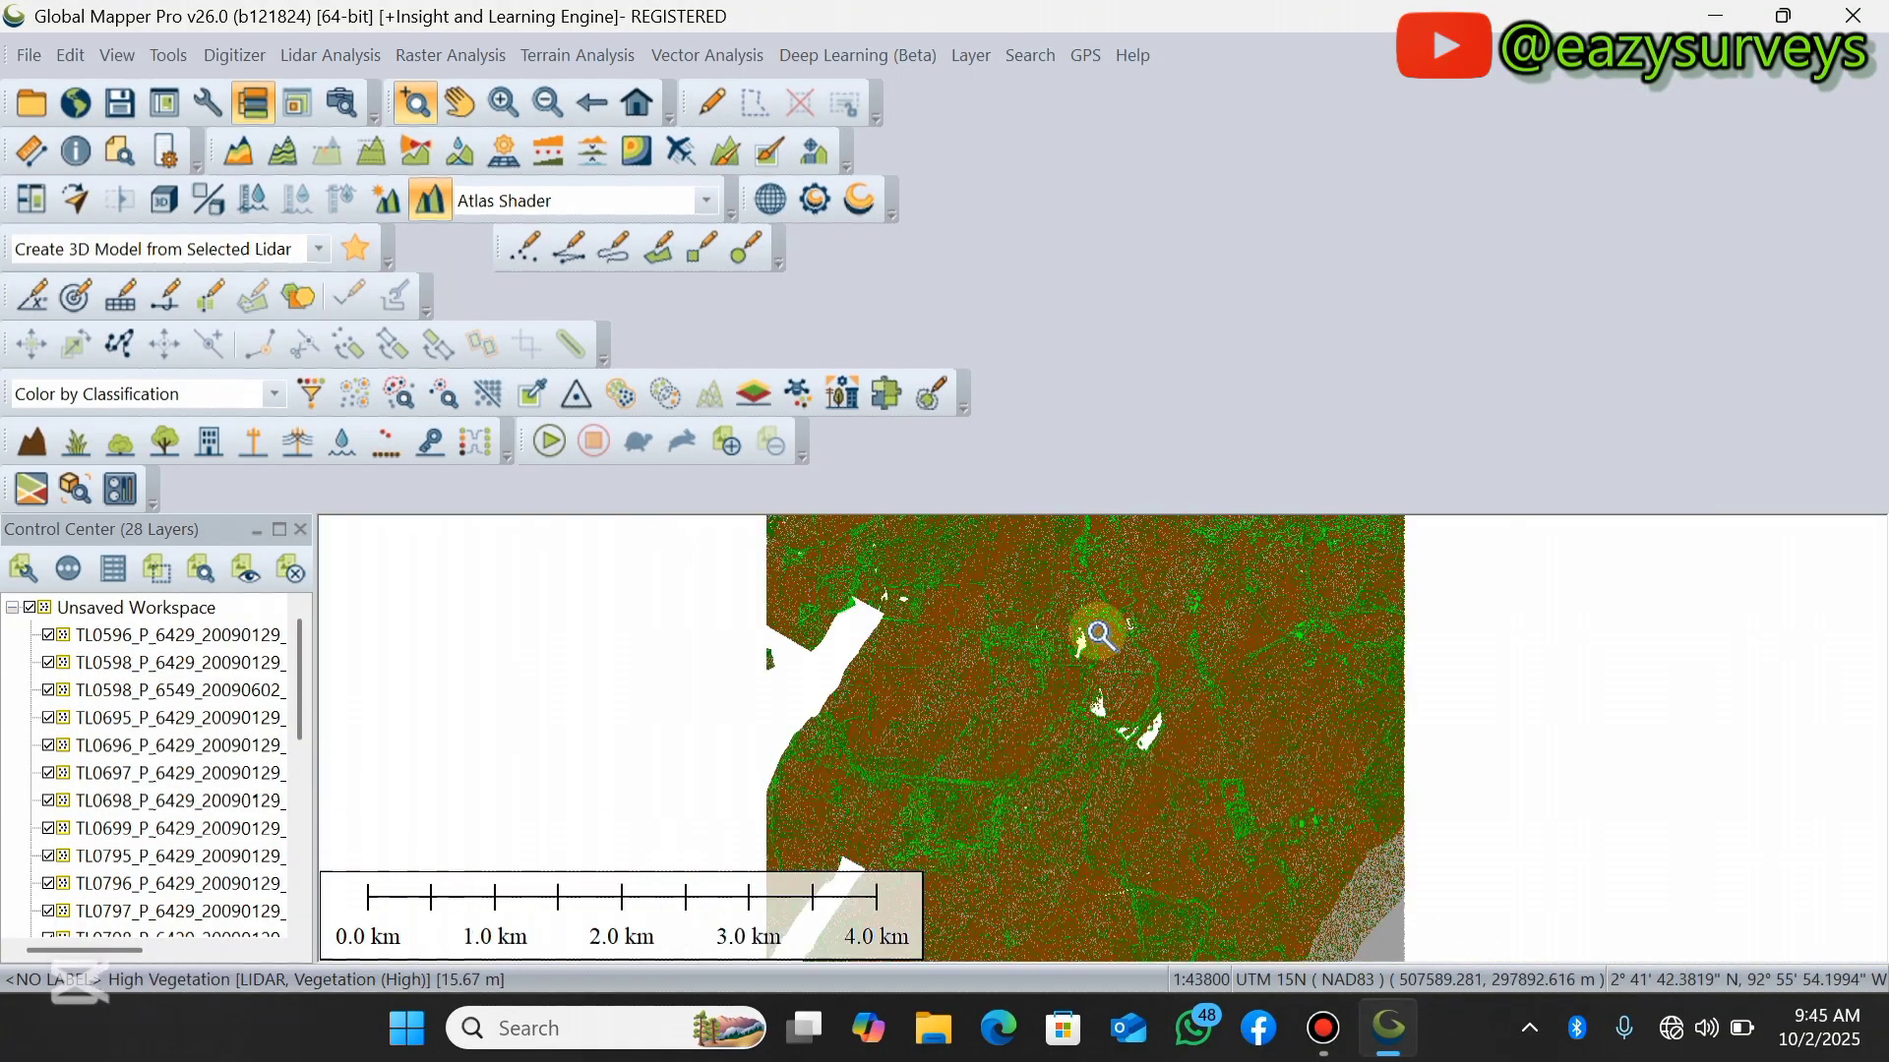
- Start exporting to a new file from the TL0596 layer, include all layers in the export and browse the available export formats
left_click(136, 636)
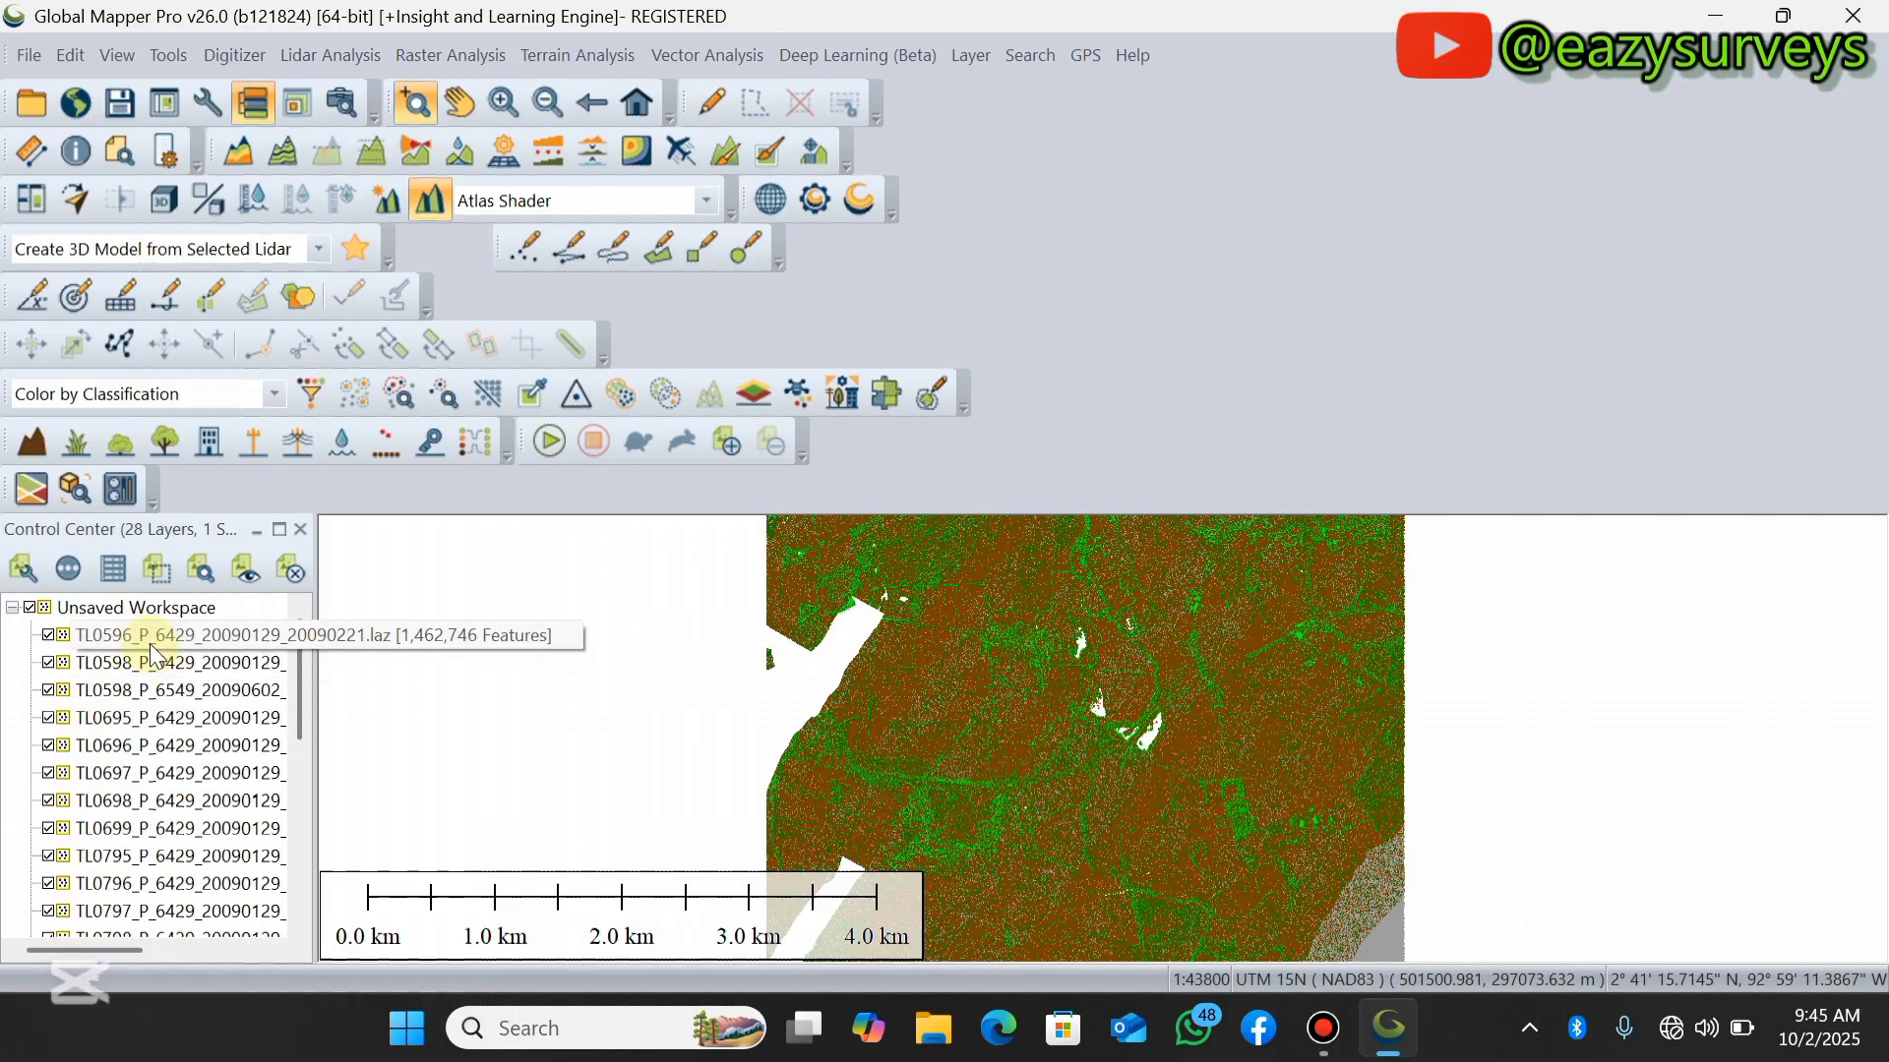
right_click(146, 645)
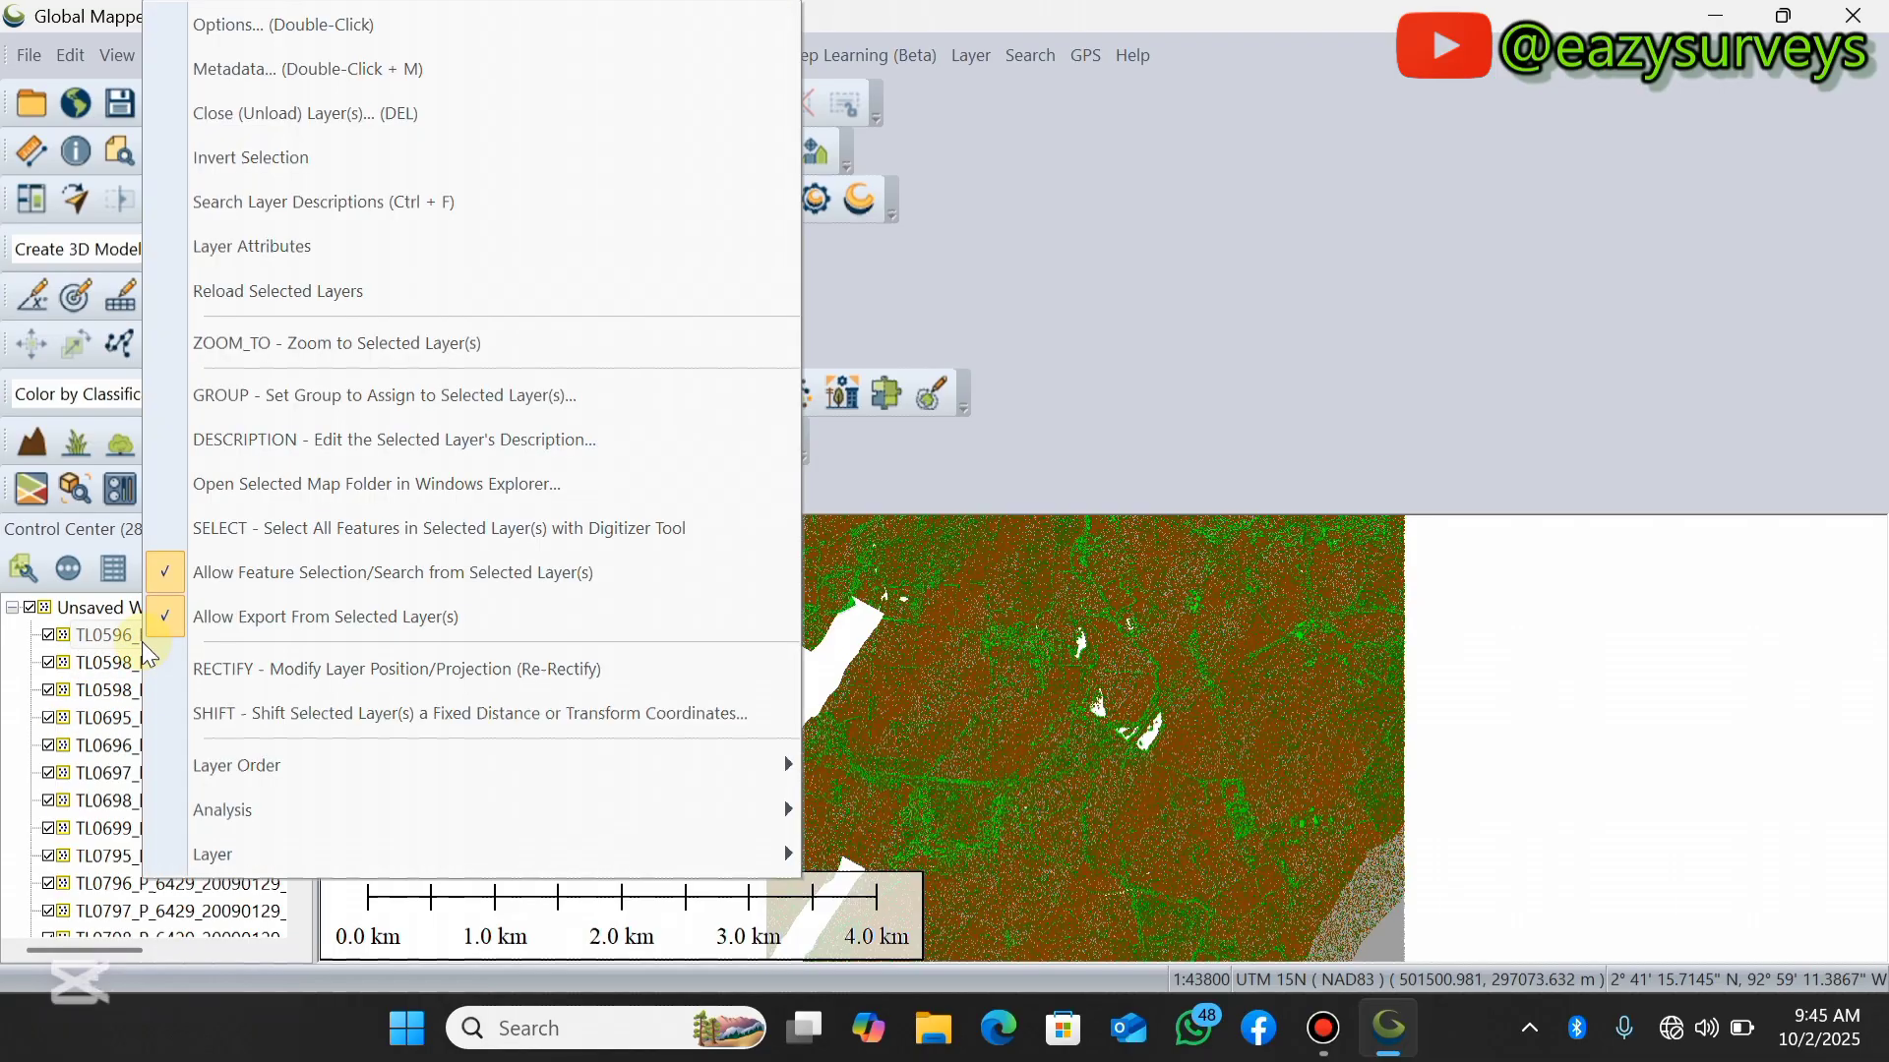
mouse_move(239, 856)
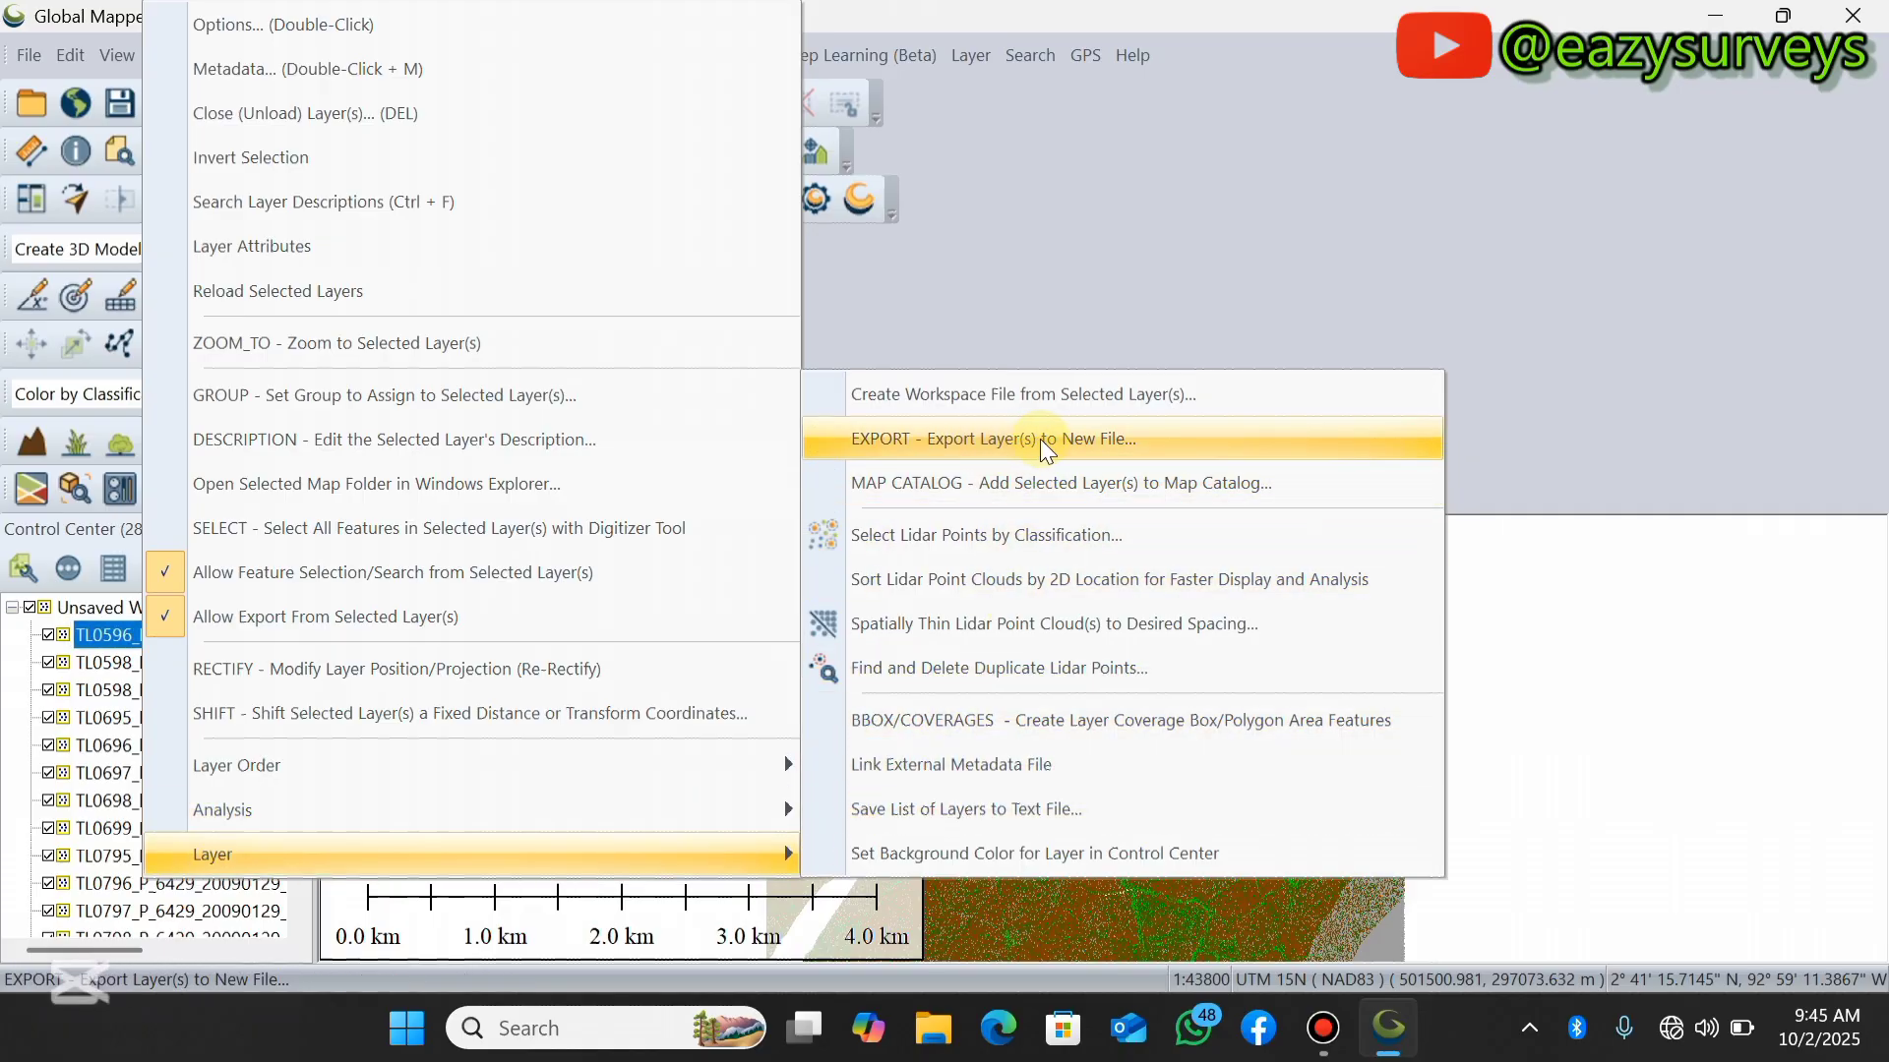
left_click(1079, 441)
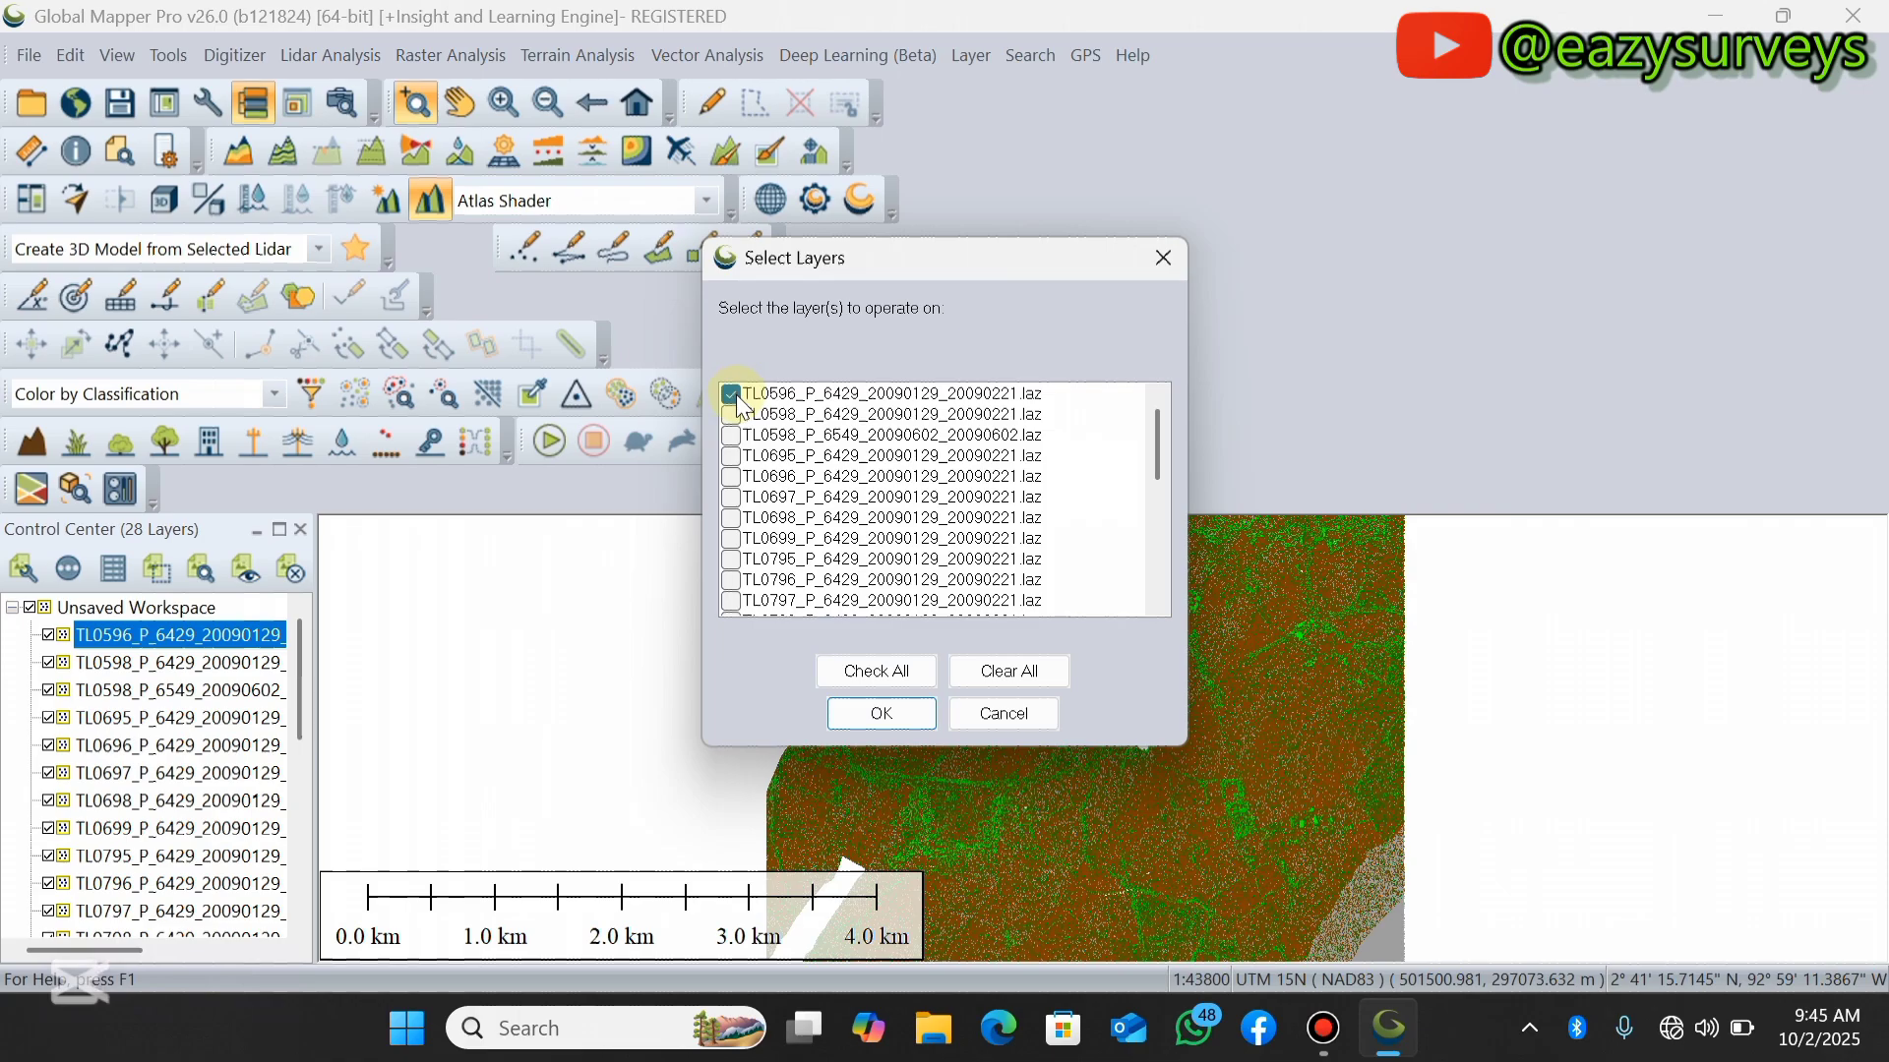
left_click(876, 673)
scroll(829, 513, "down", 1)
scroll(829, 514, "down", 3)
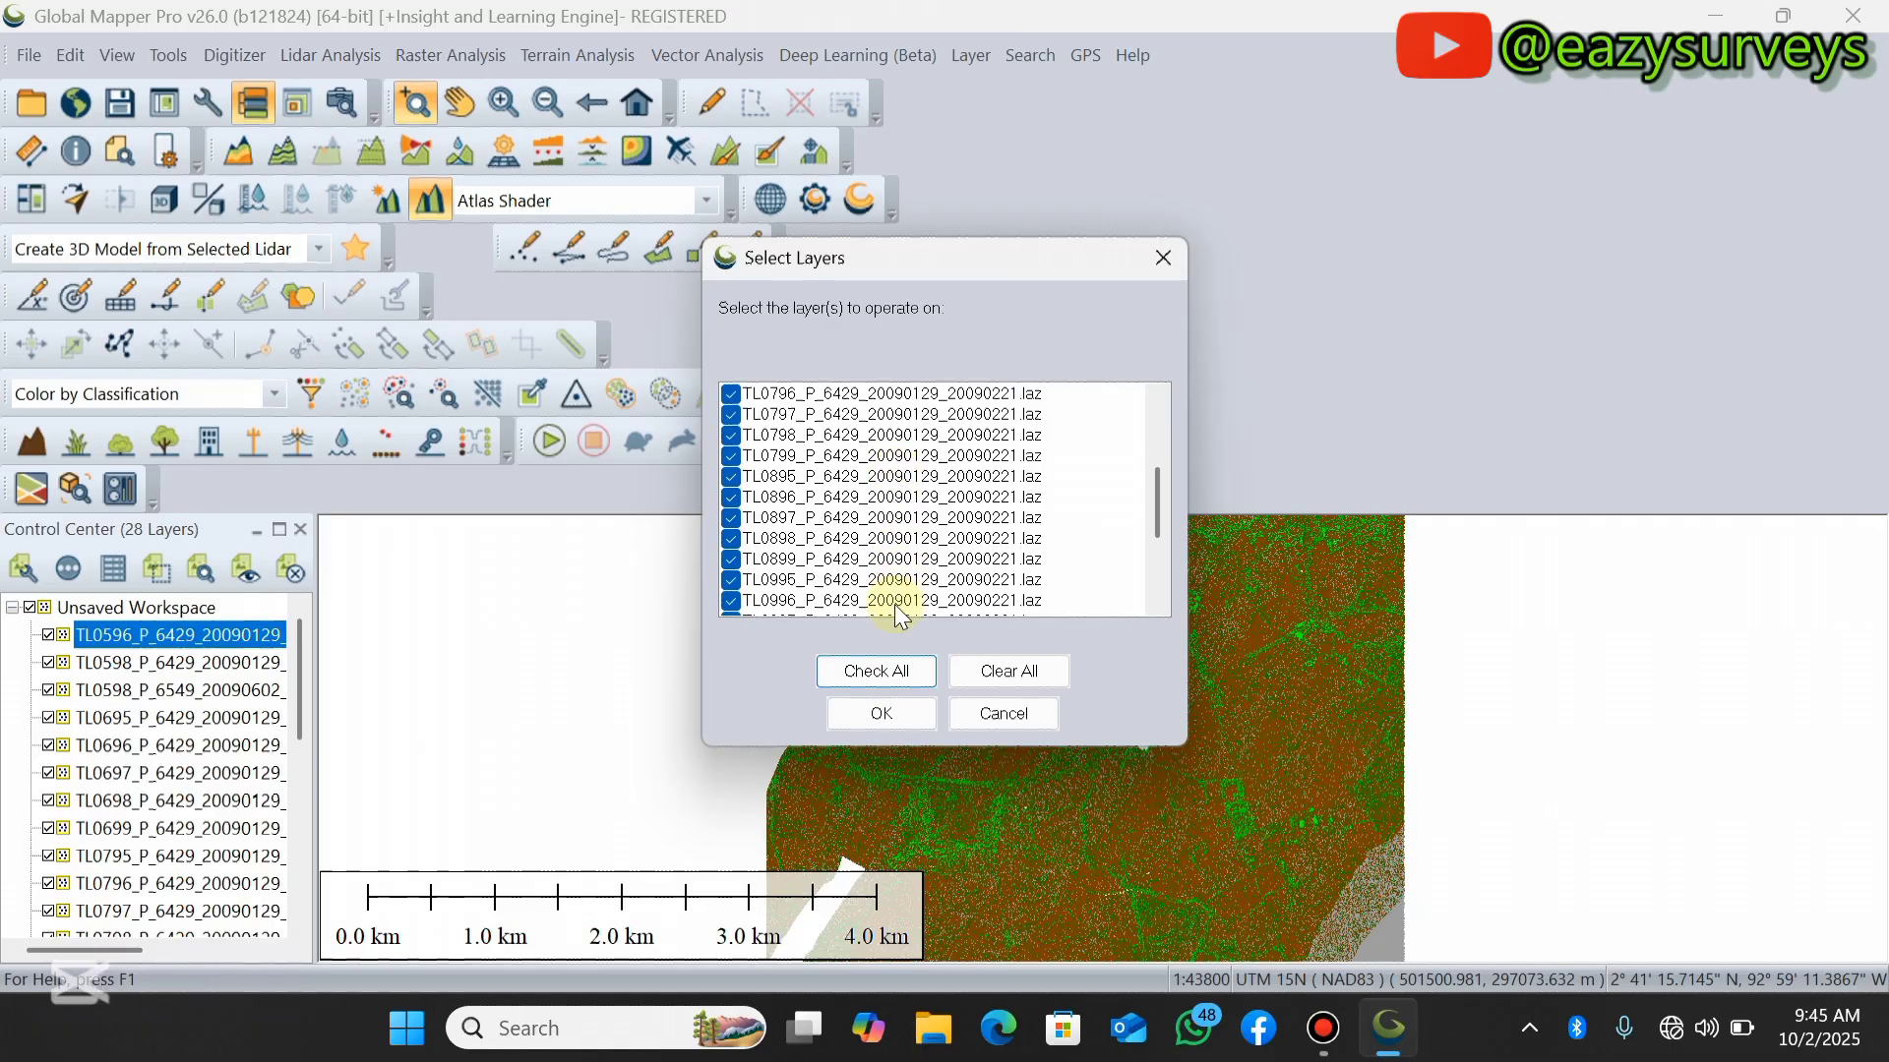
left_click(885, 717)
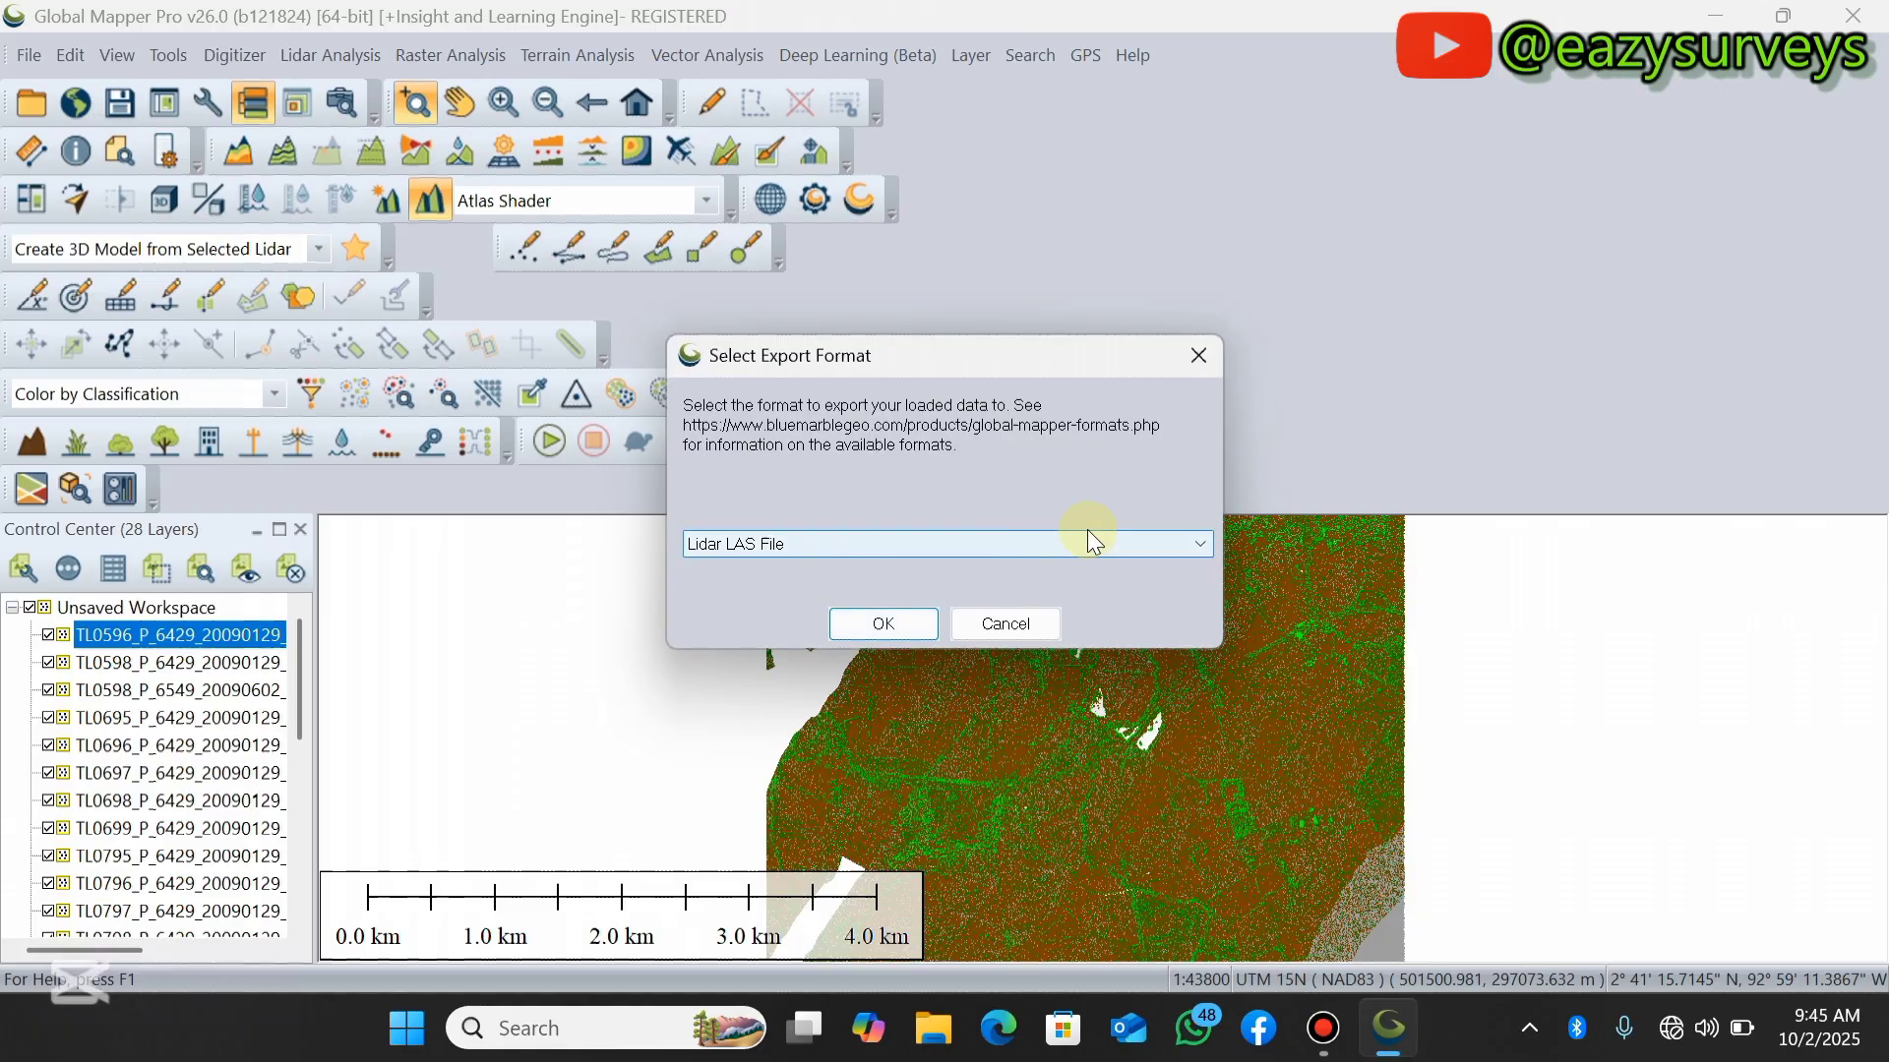
left_click(1198, 541)
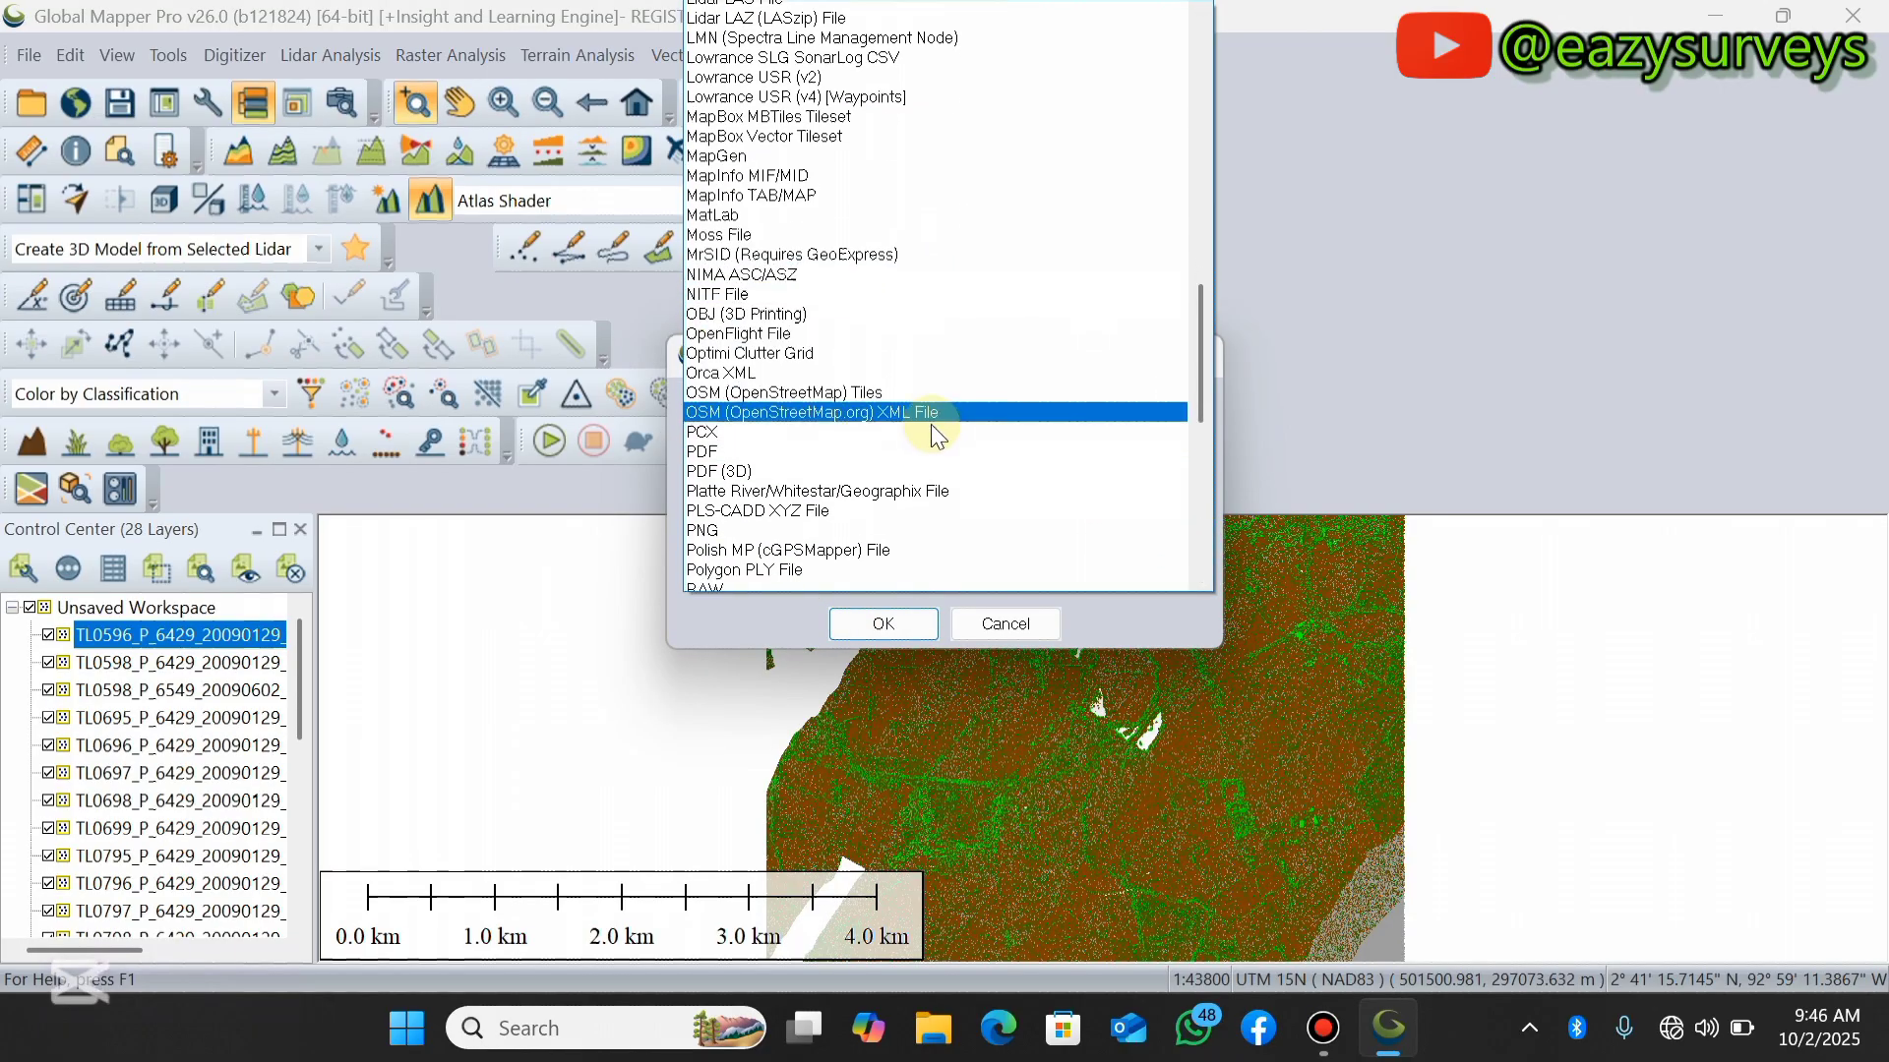
scroll(931, 423, "down", 2)
scroll(881, 377, "up", 4)
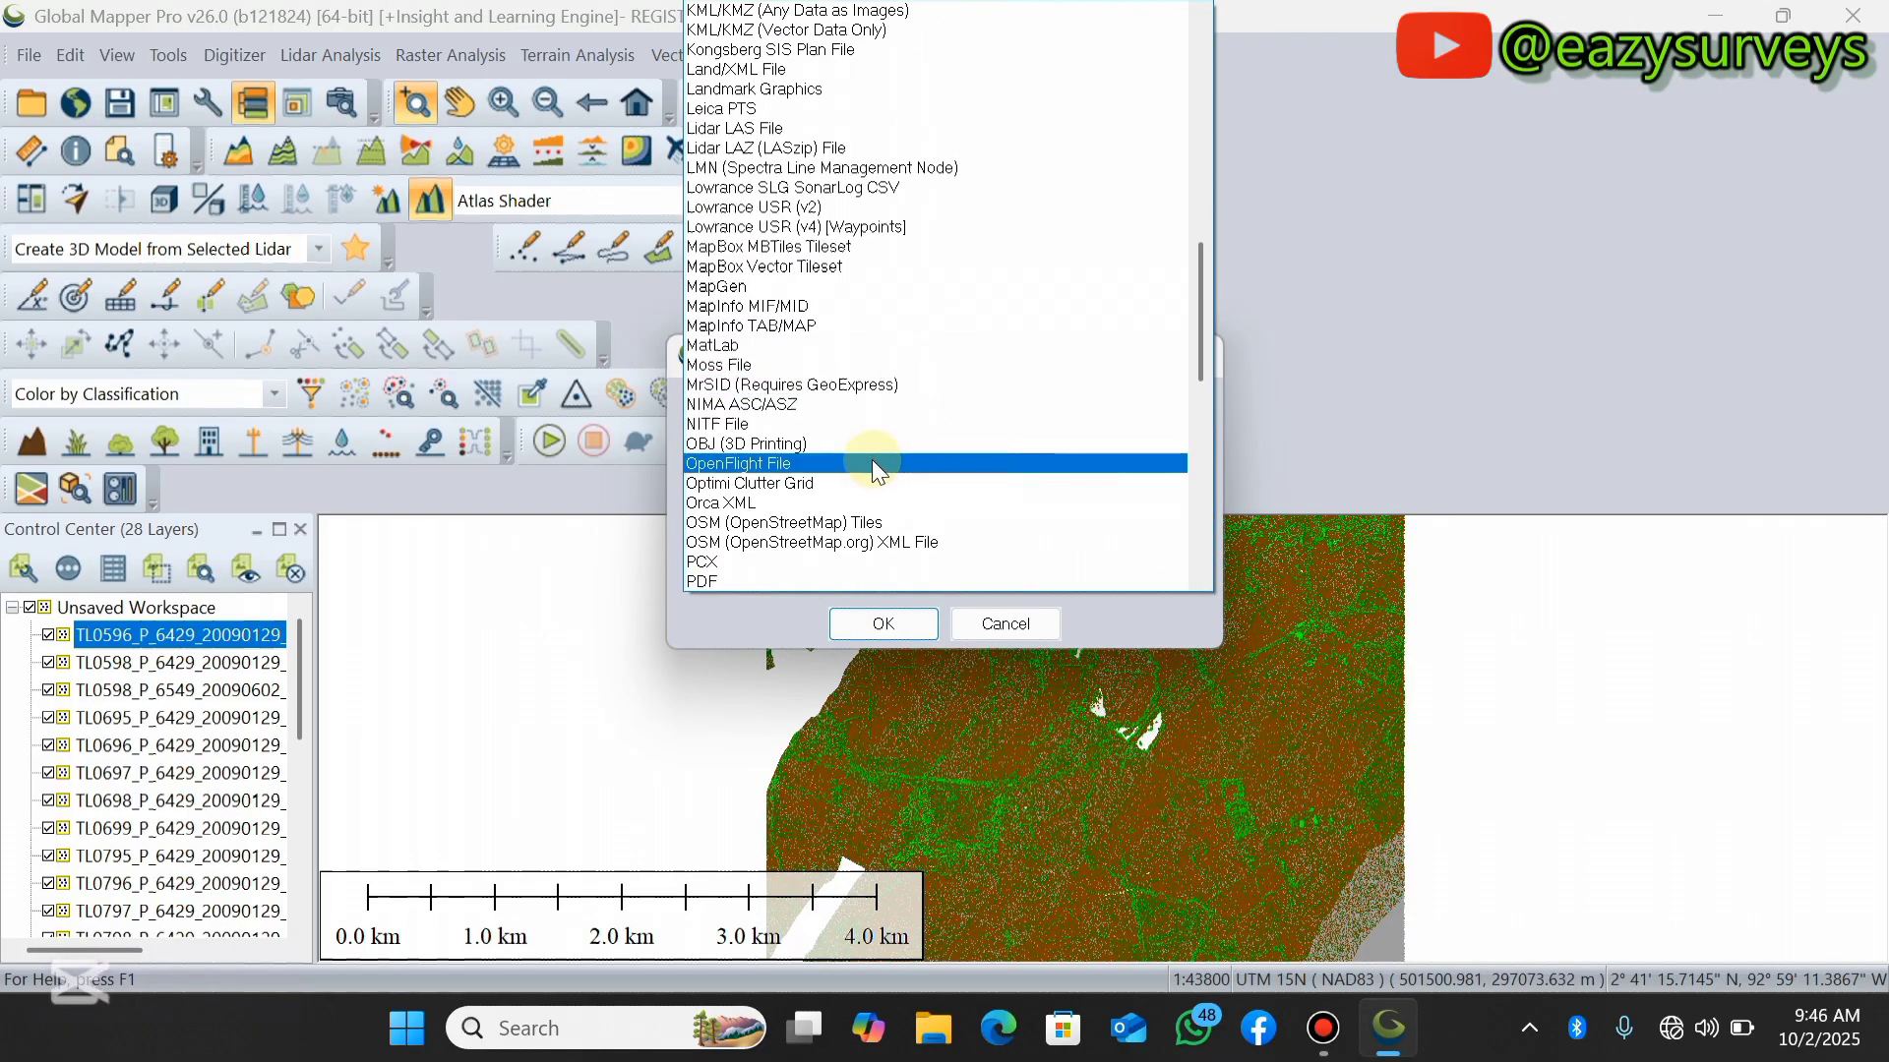
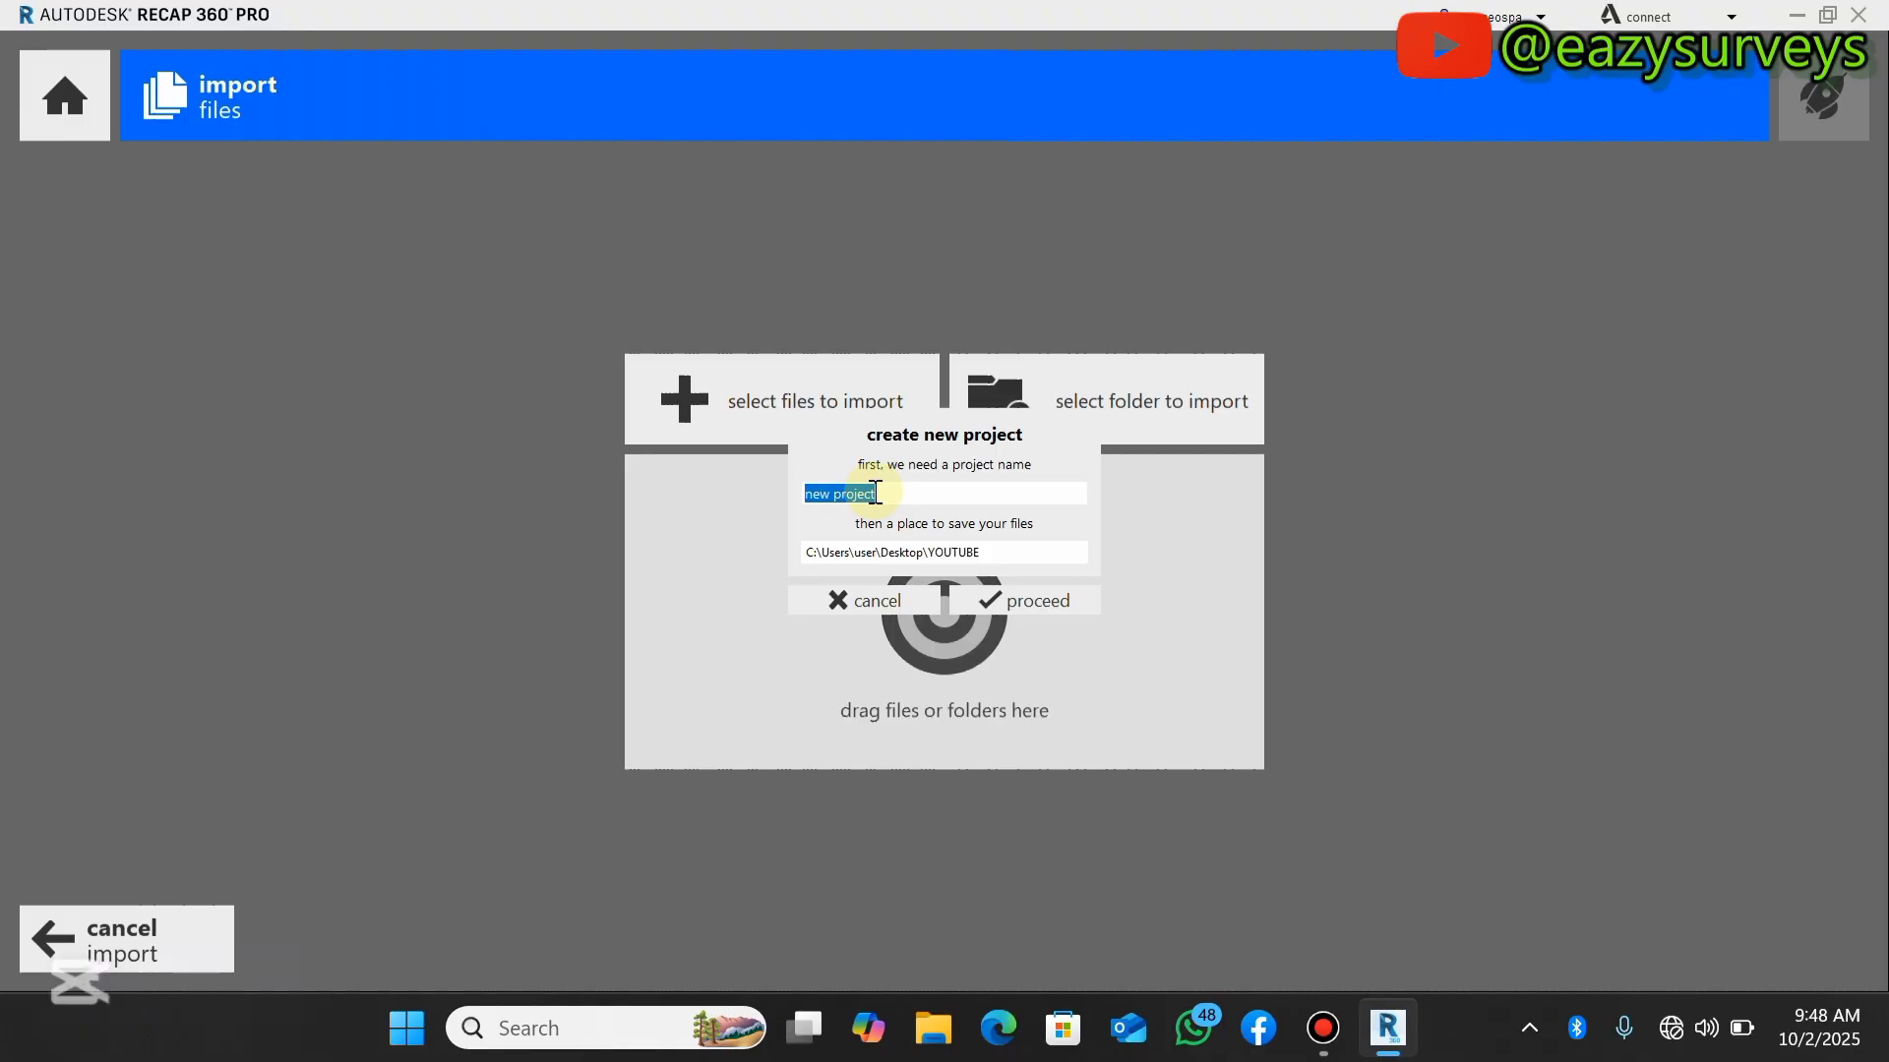
- In Autodesk ReCap 360 Pro, create a new project named LIADAR saved in C:\Users\user\Desktop\YOUTUBE
type("LIADAR")
left_click(959, 551)
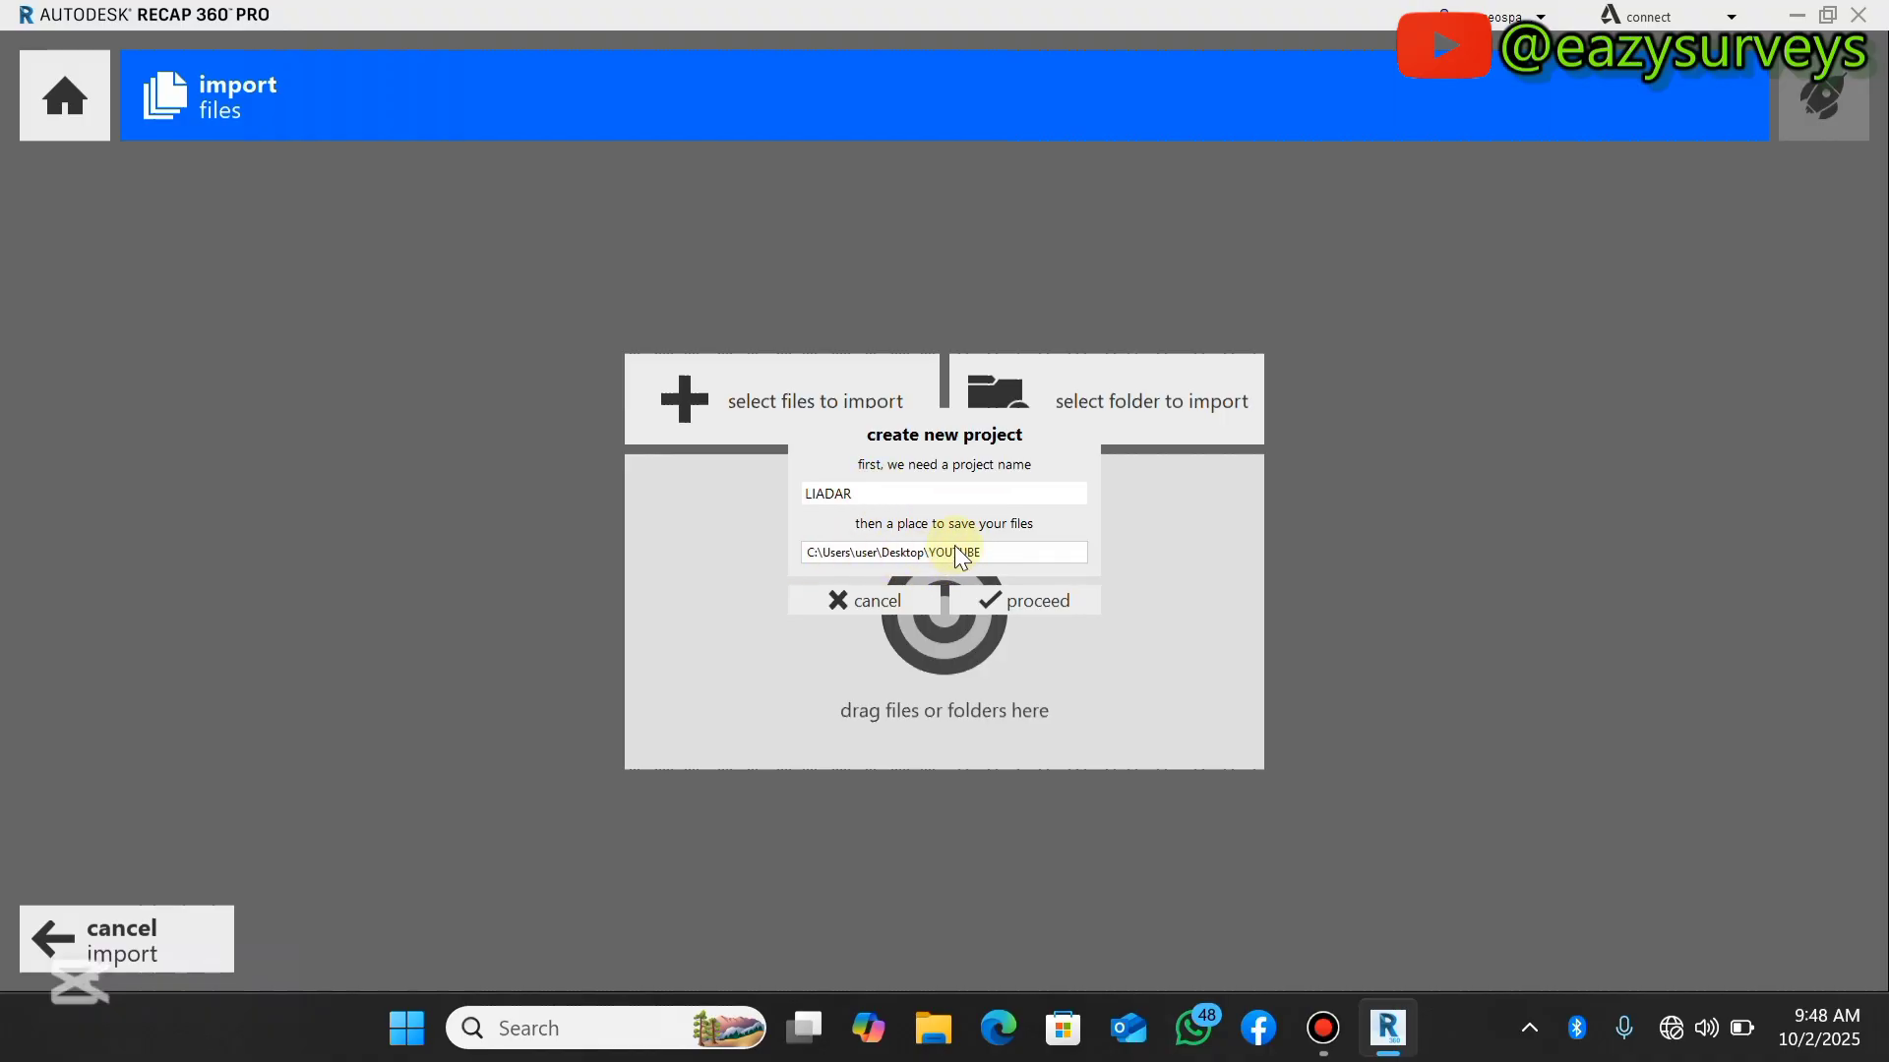
left_click(1013, 594)
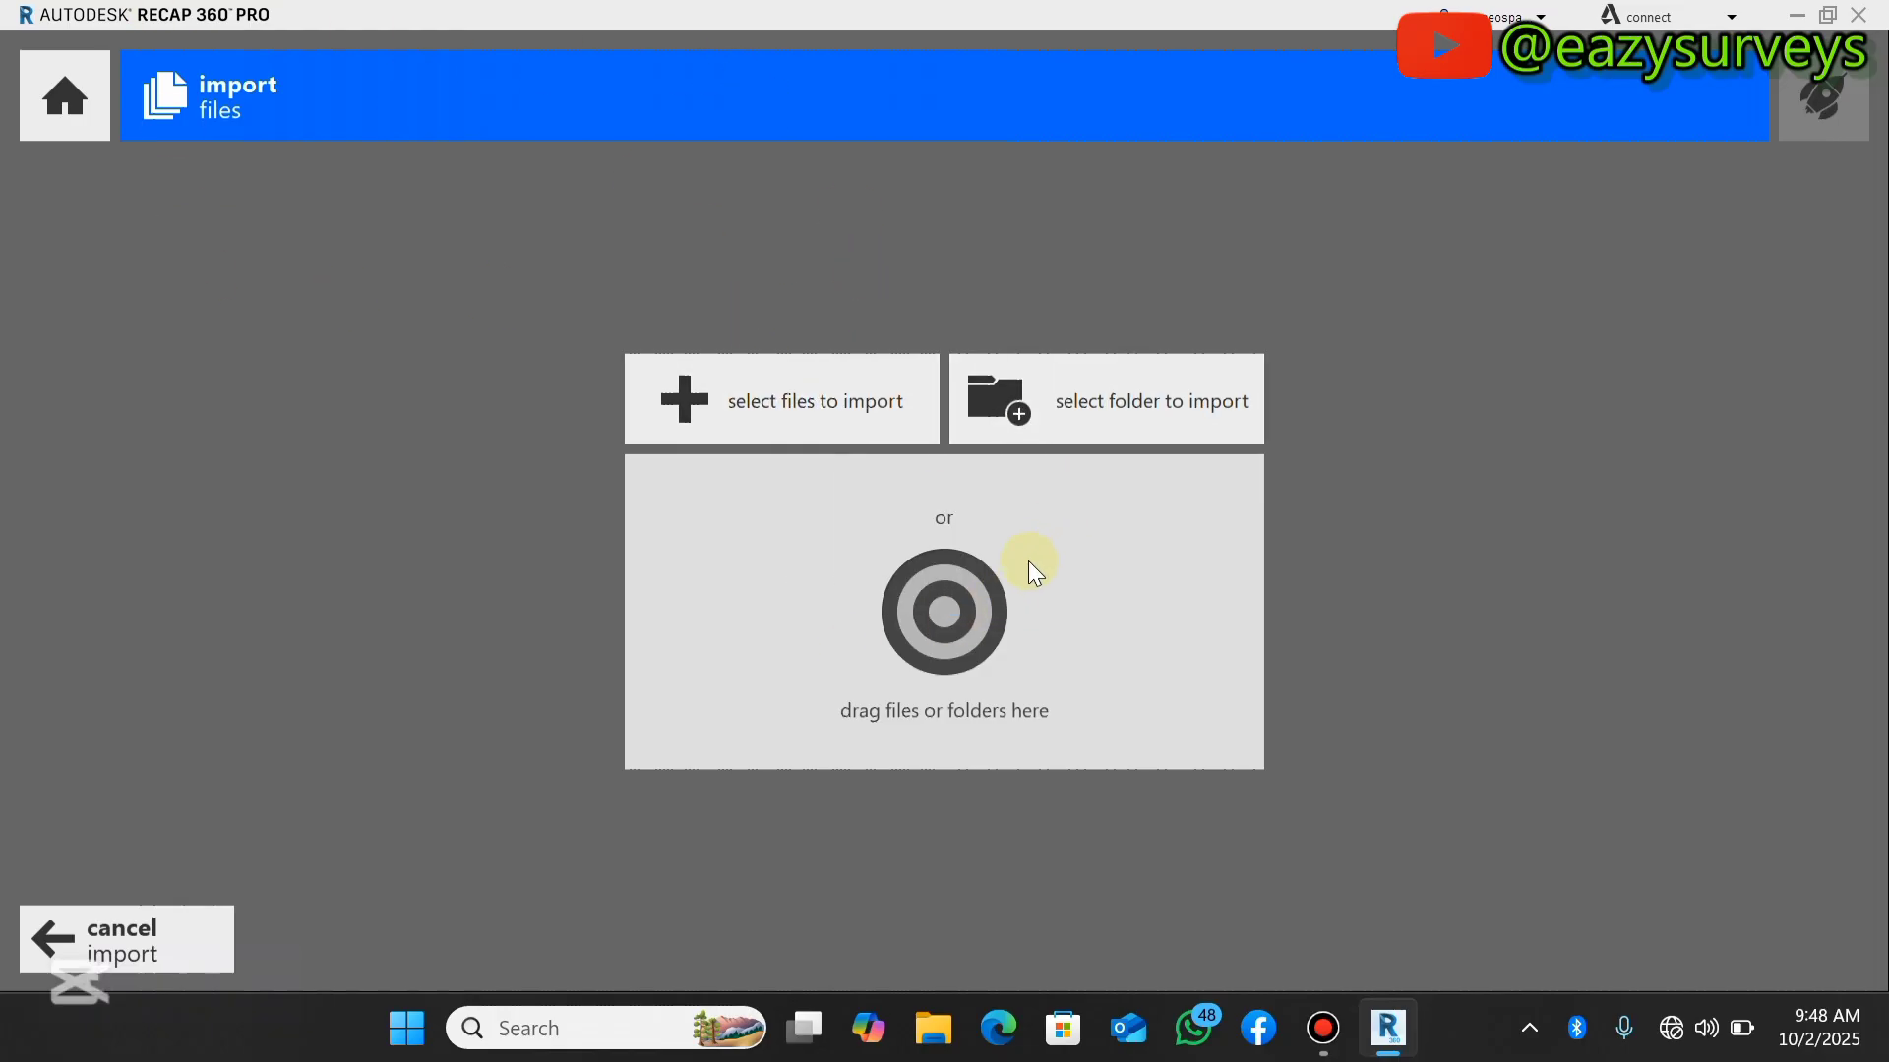
- Select LIDAR_DATASET from the lidar_point_cloud-2009-NaN-TL09ne folder in Downloads for import, keeping all supported file types
left_click(787, 403)
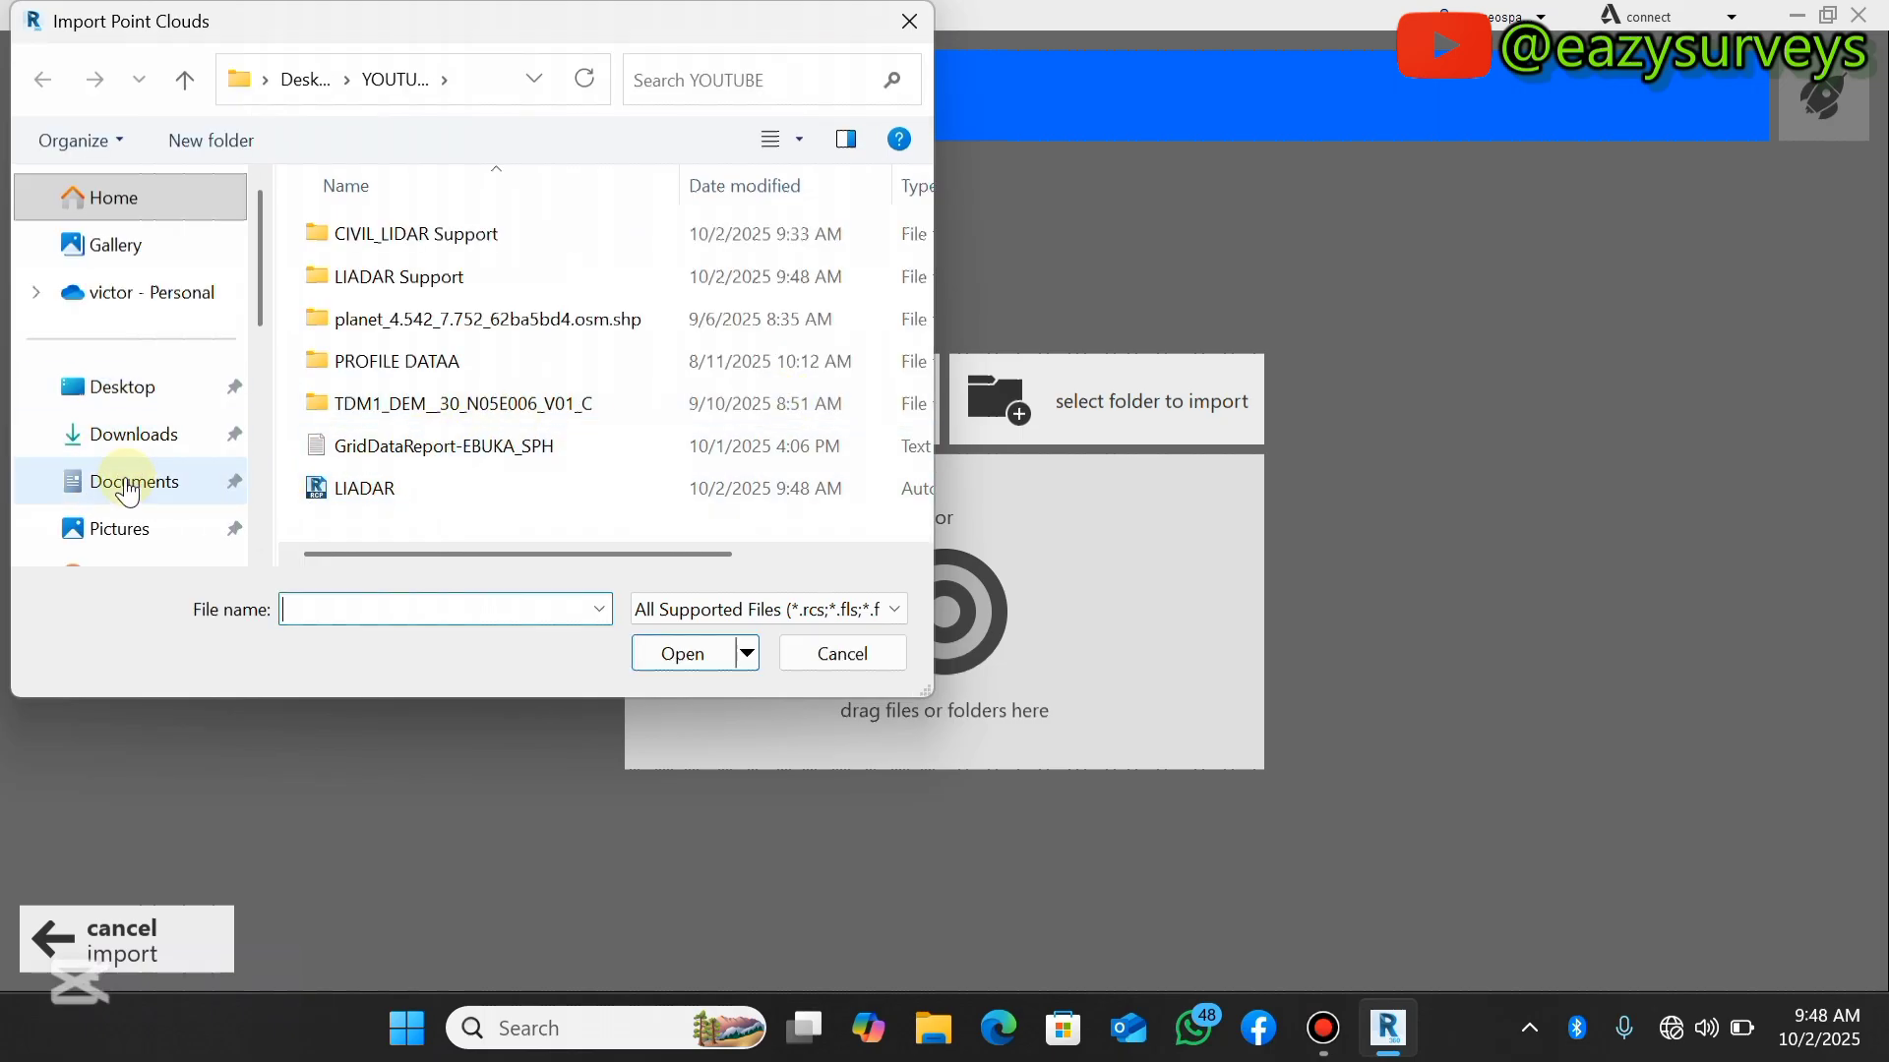
scroll(113, 442, "down", 3)
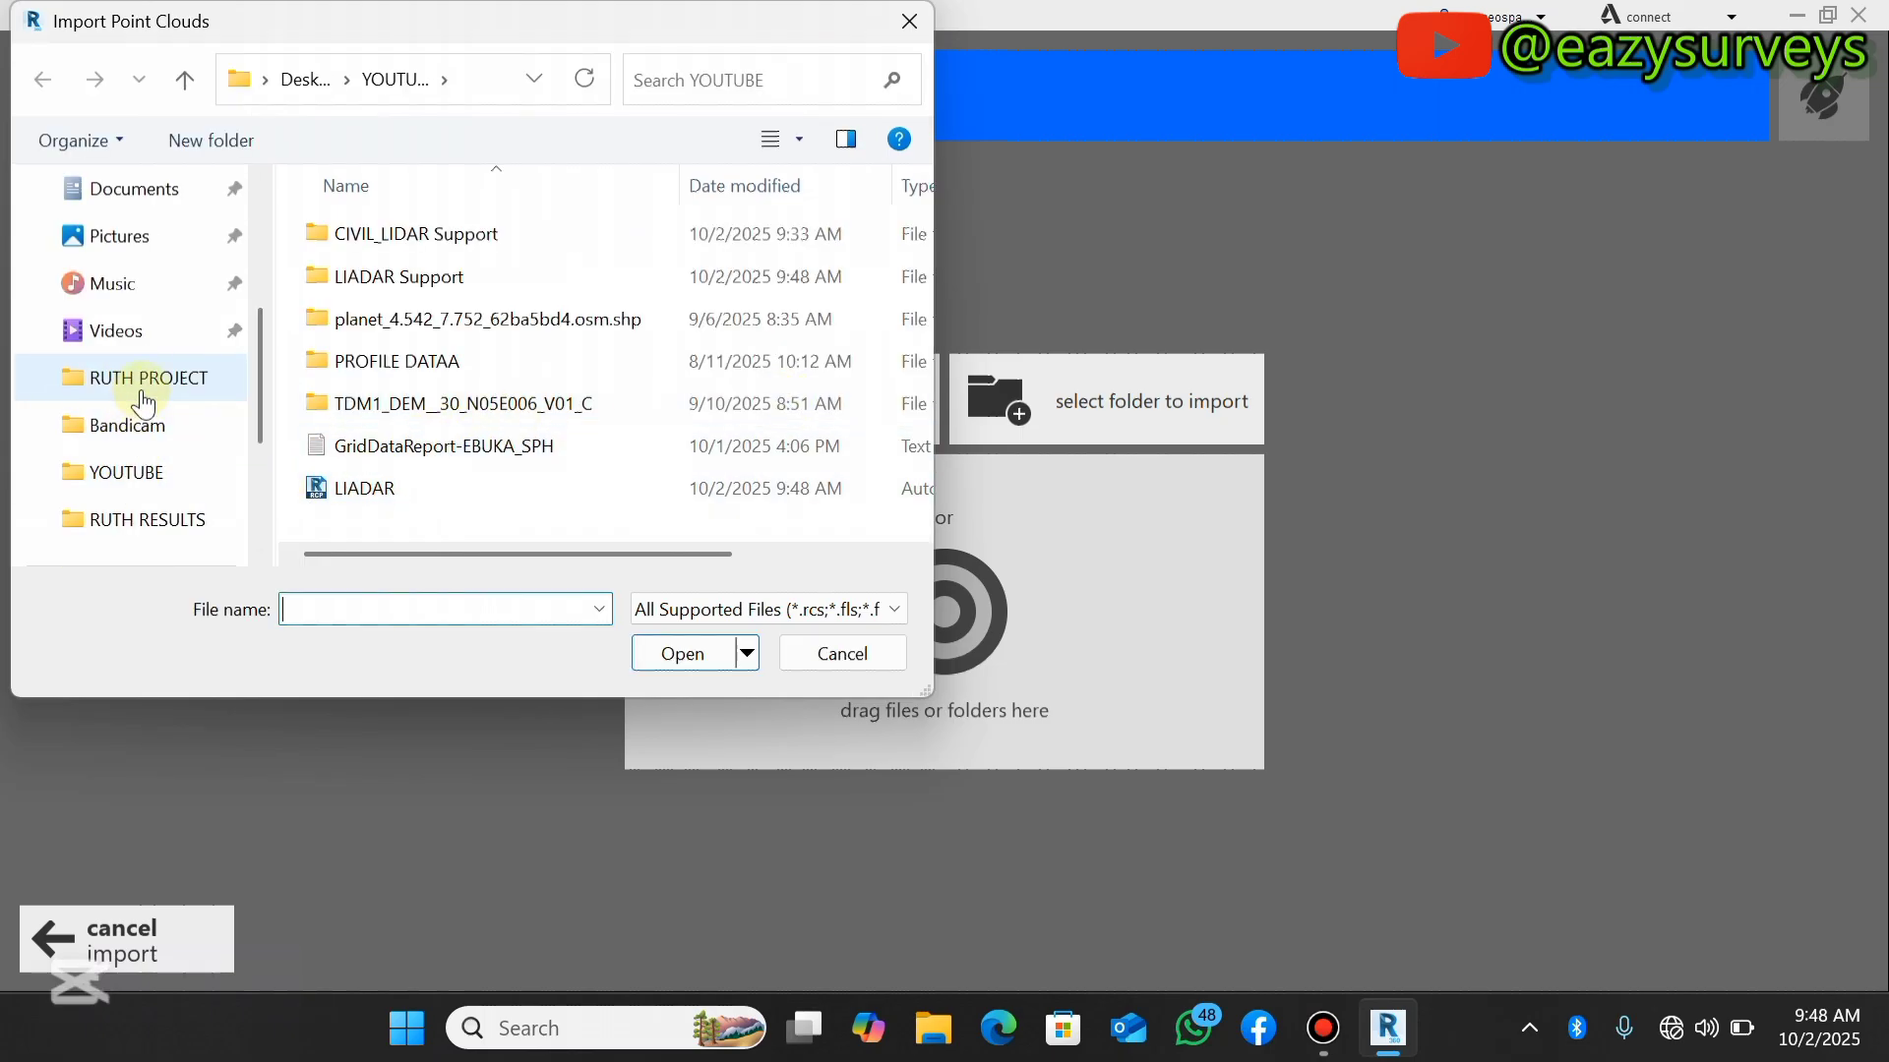
scroll(160, 380, "up", 3)
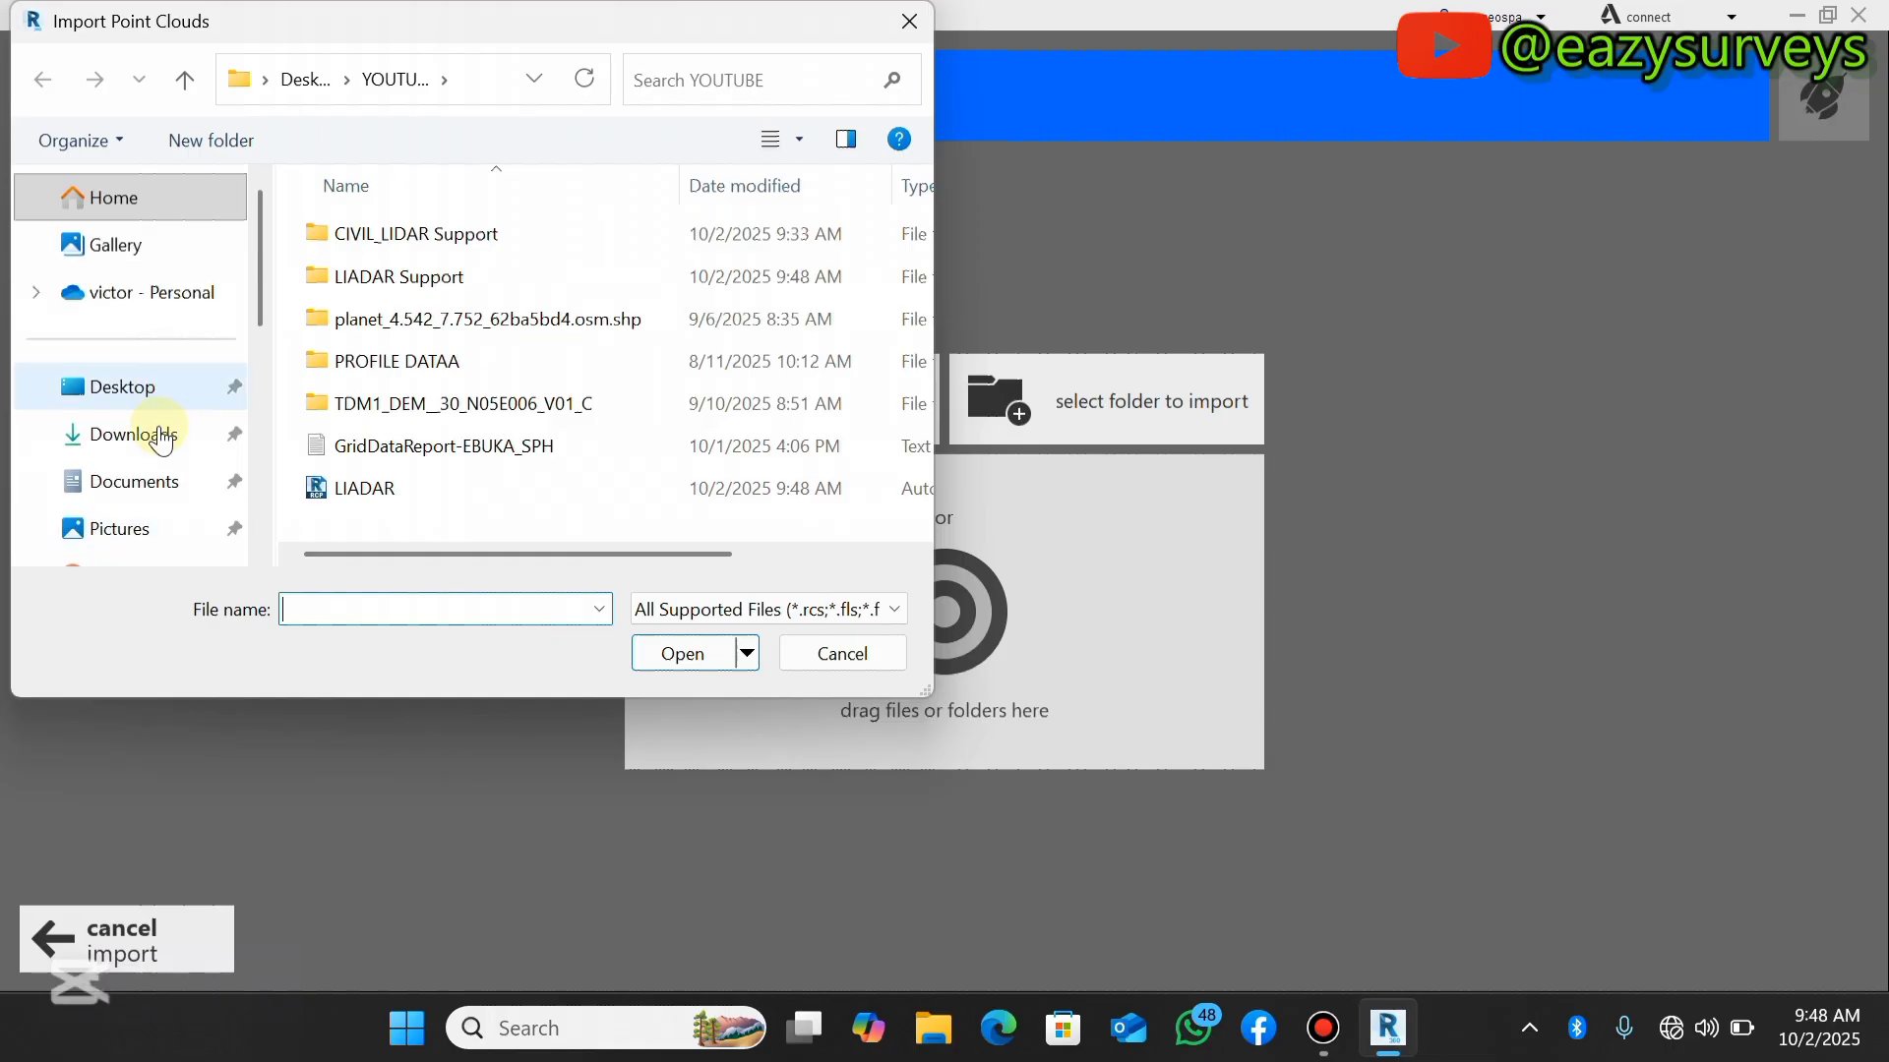
left_click(153, 430)
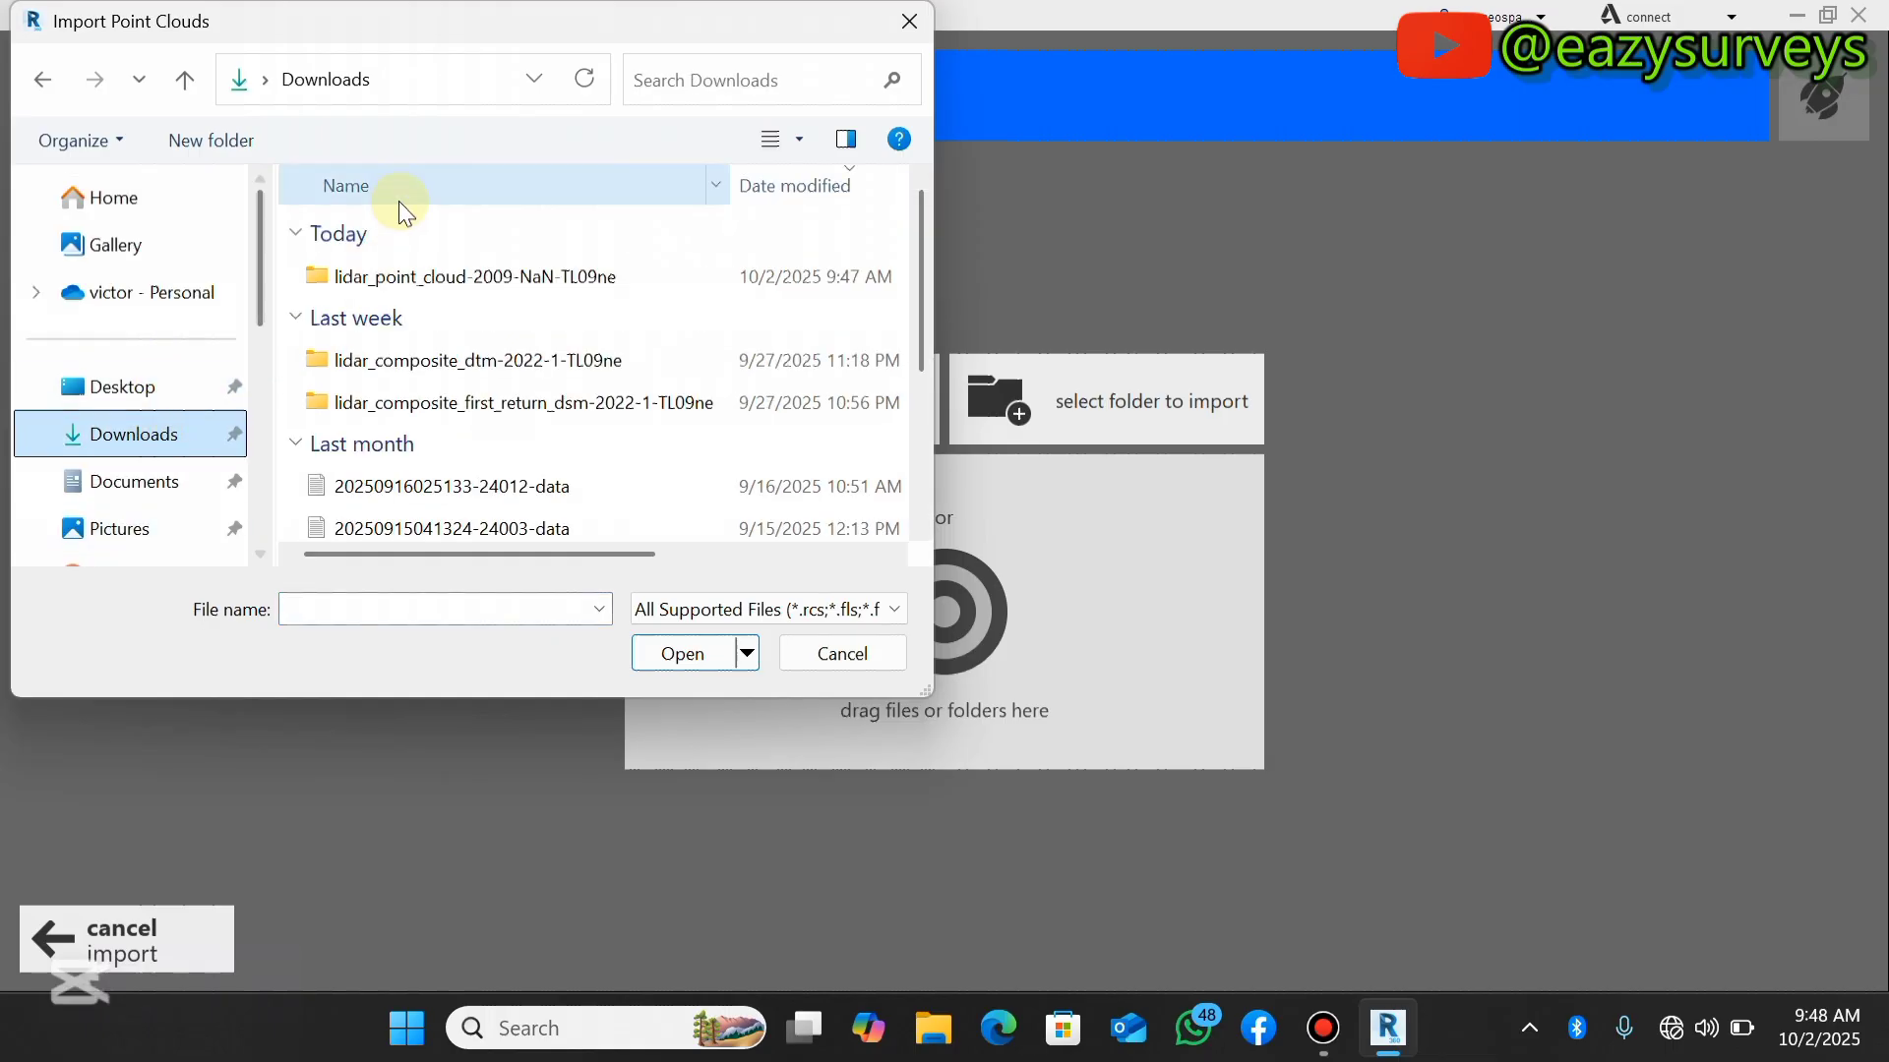
double_click(421, 269)
left_click(411, 283)
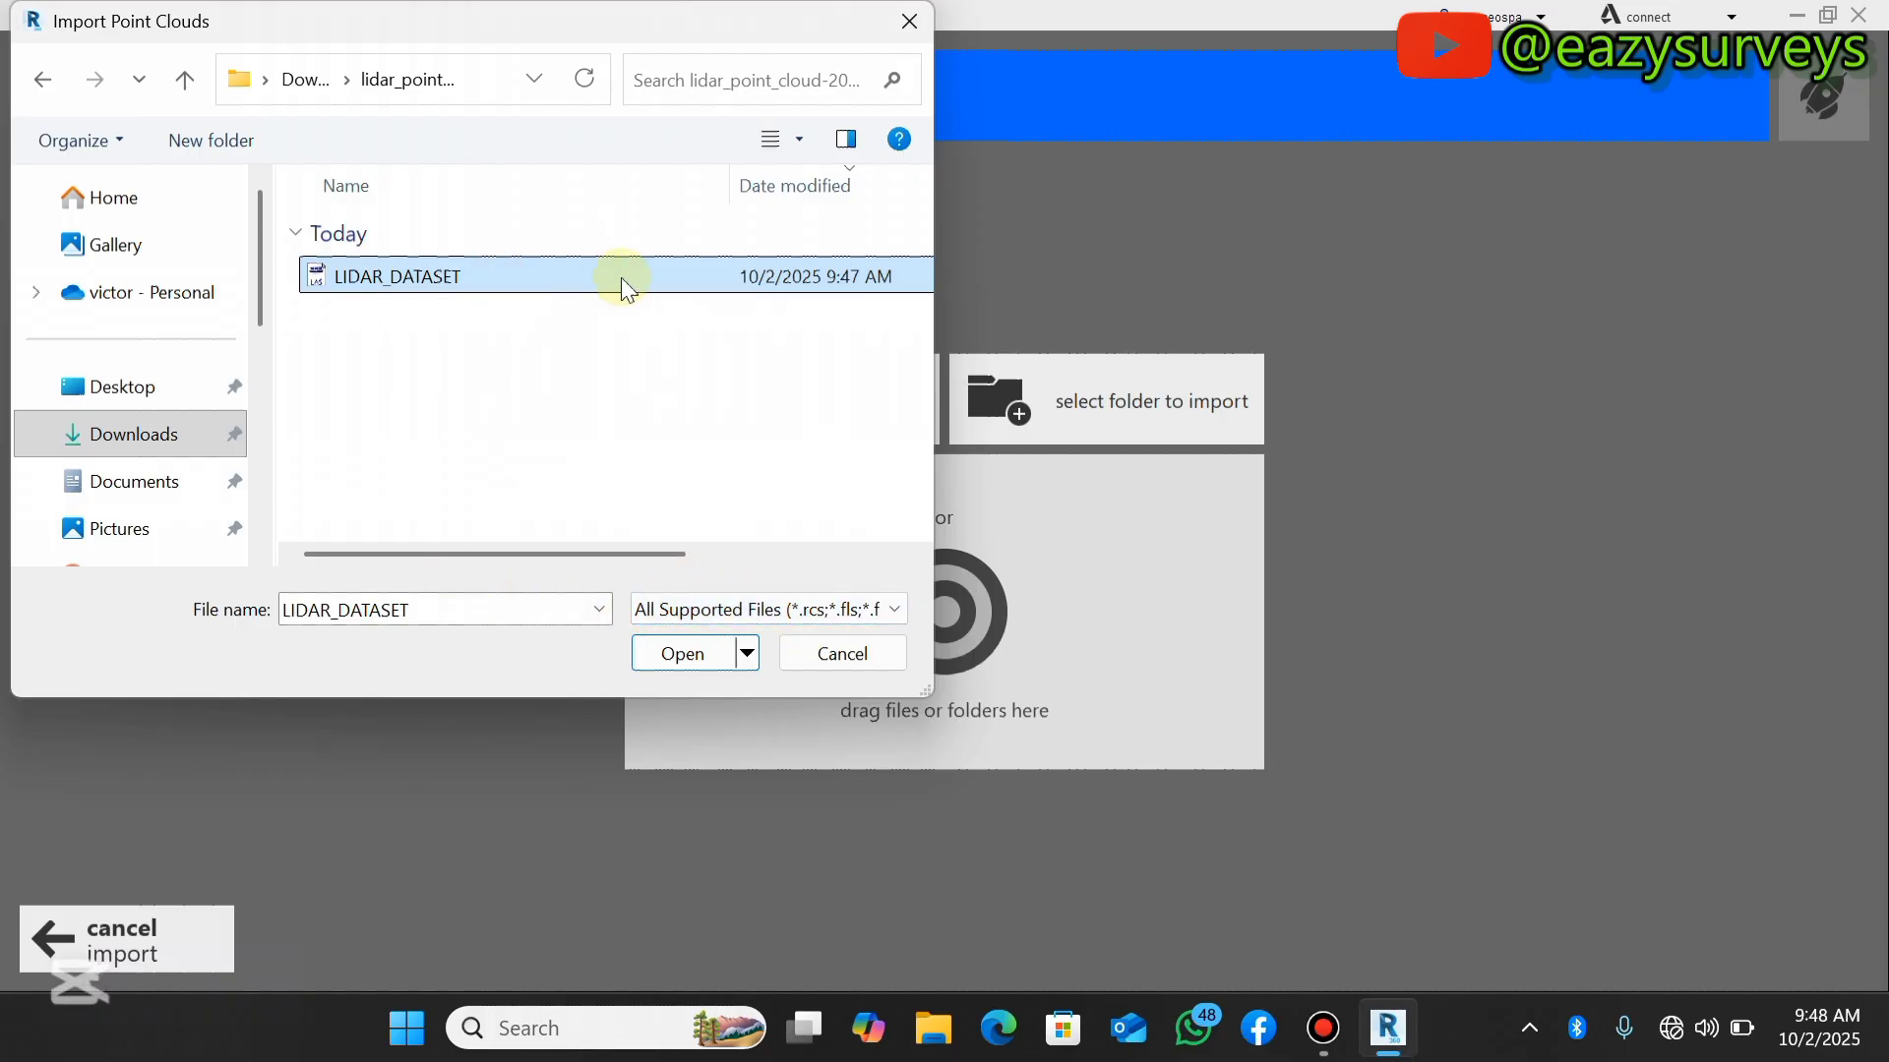
left_click(777, 617)
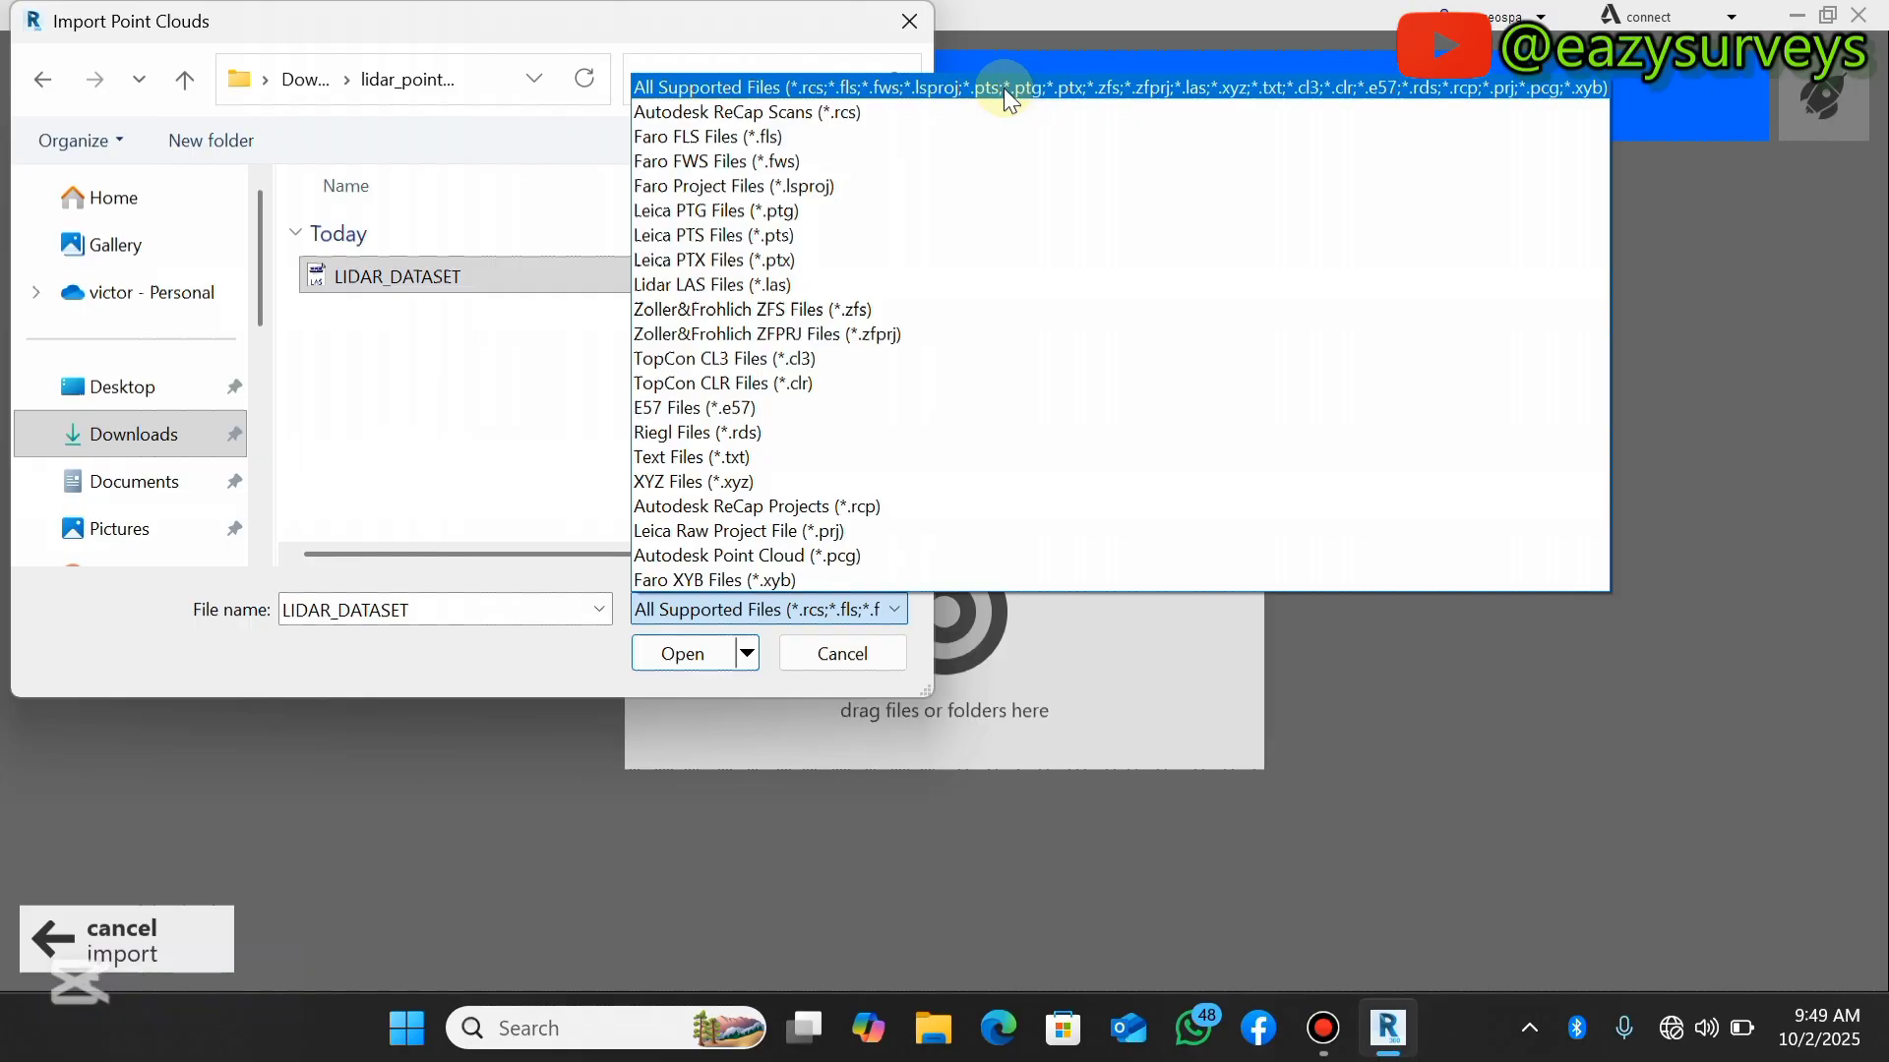
left_click(781, 87)
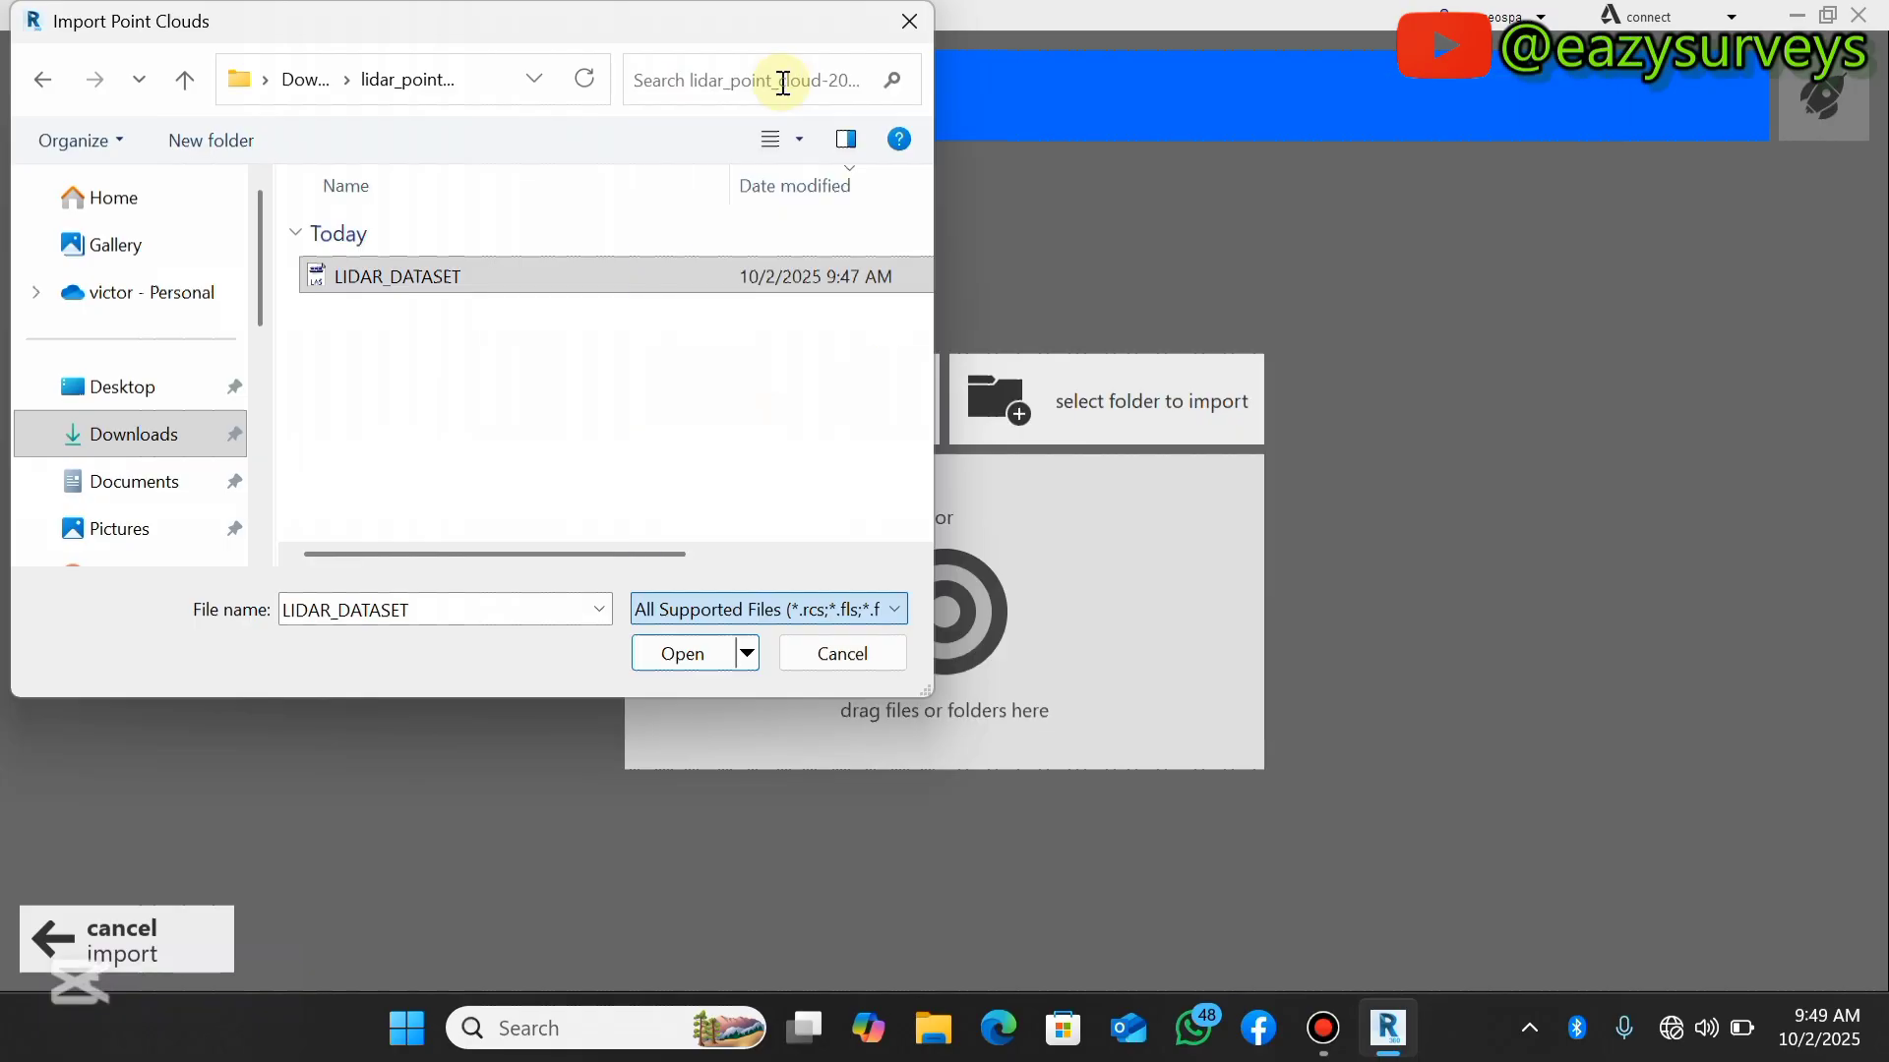
left_click(694, 657)
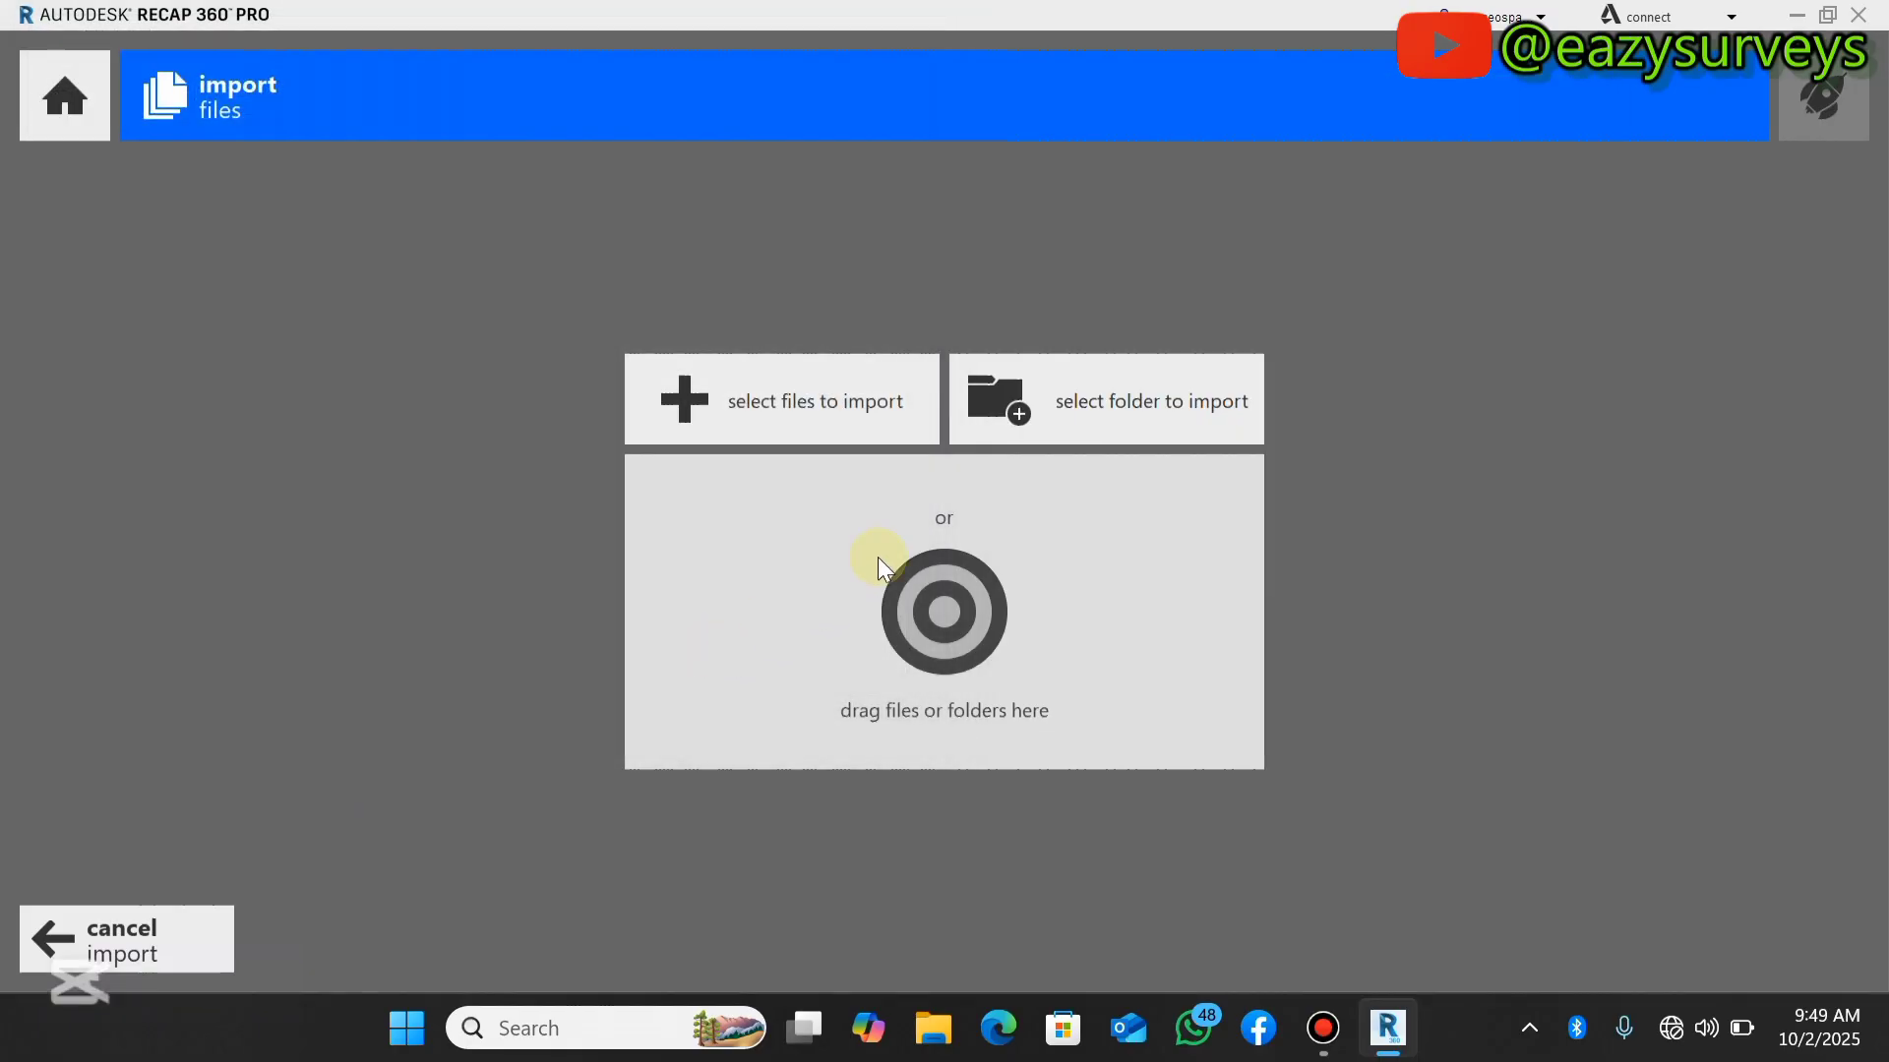
- Index the imported lidar_dataset scan and launch the project
mouse_move(181, 222)
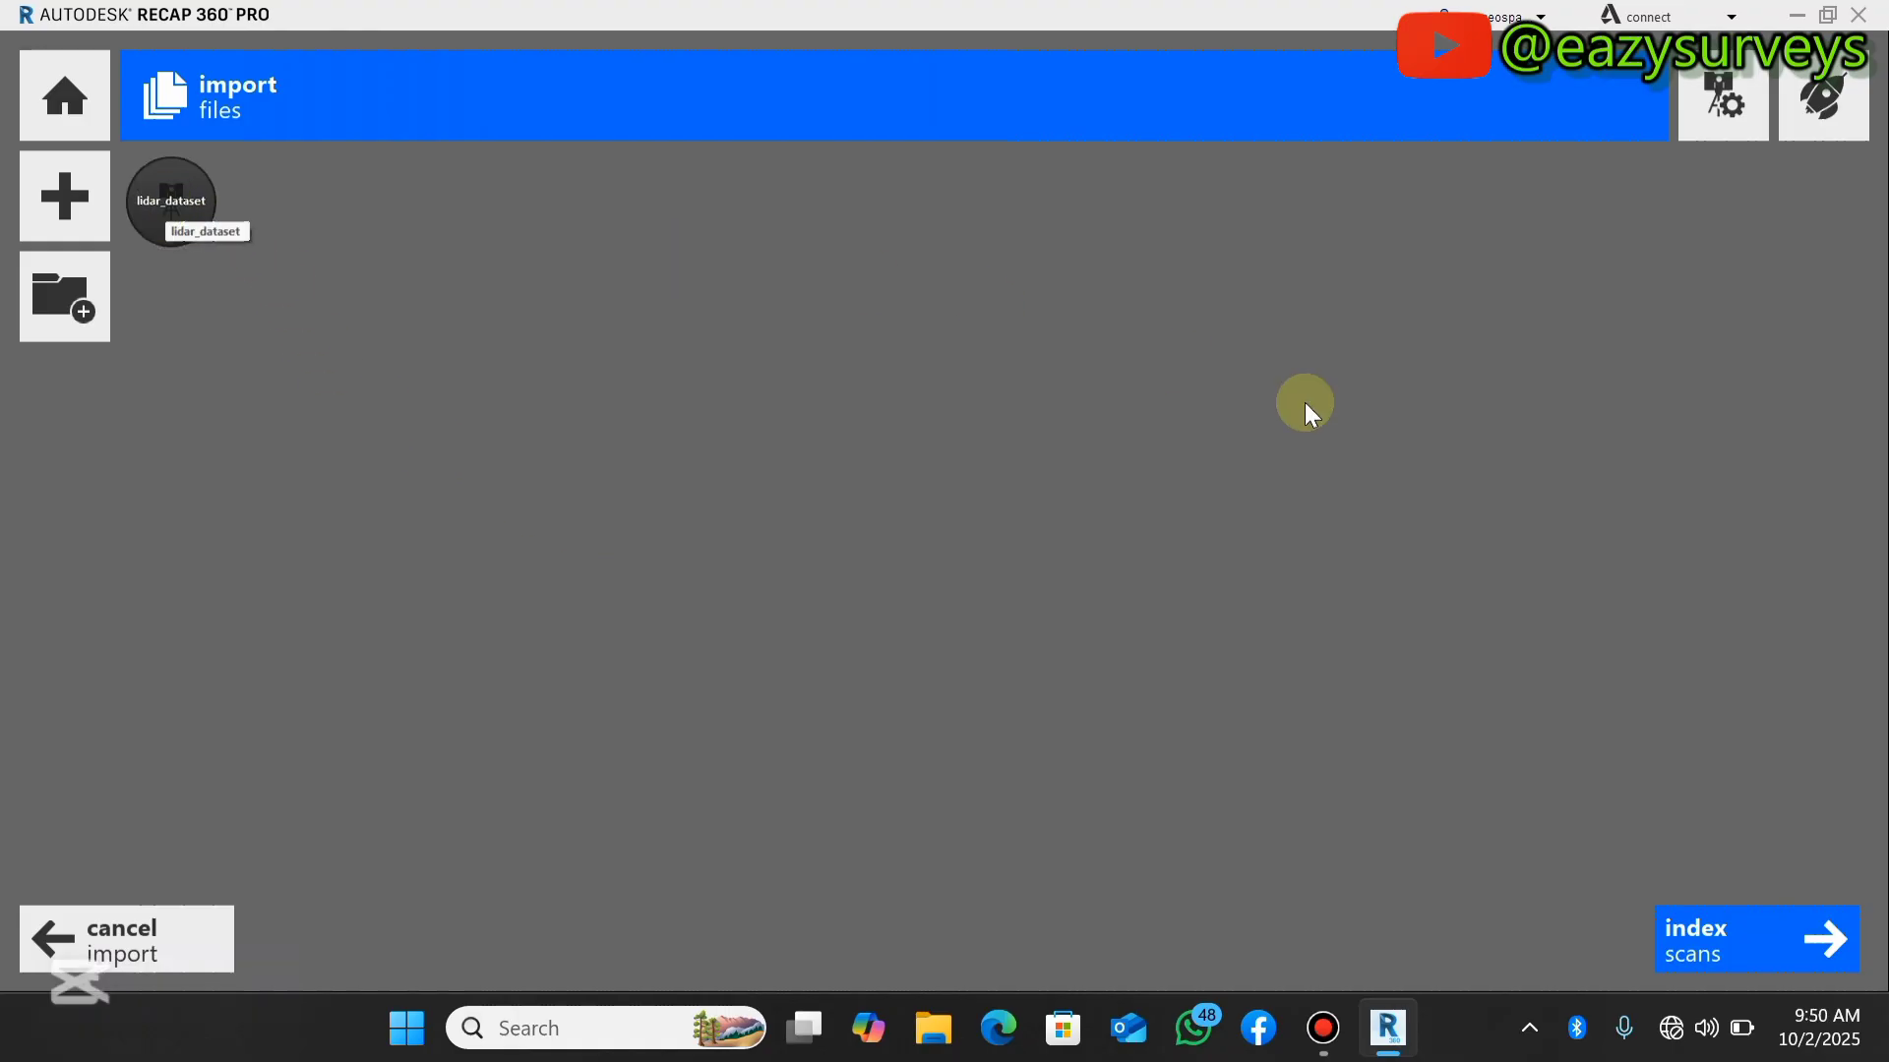
left_click(1763, 935)
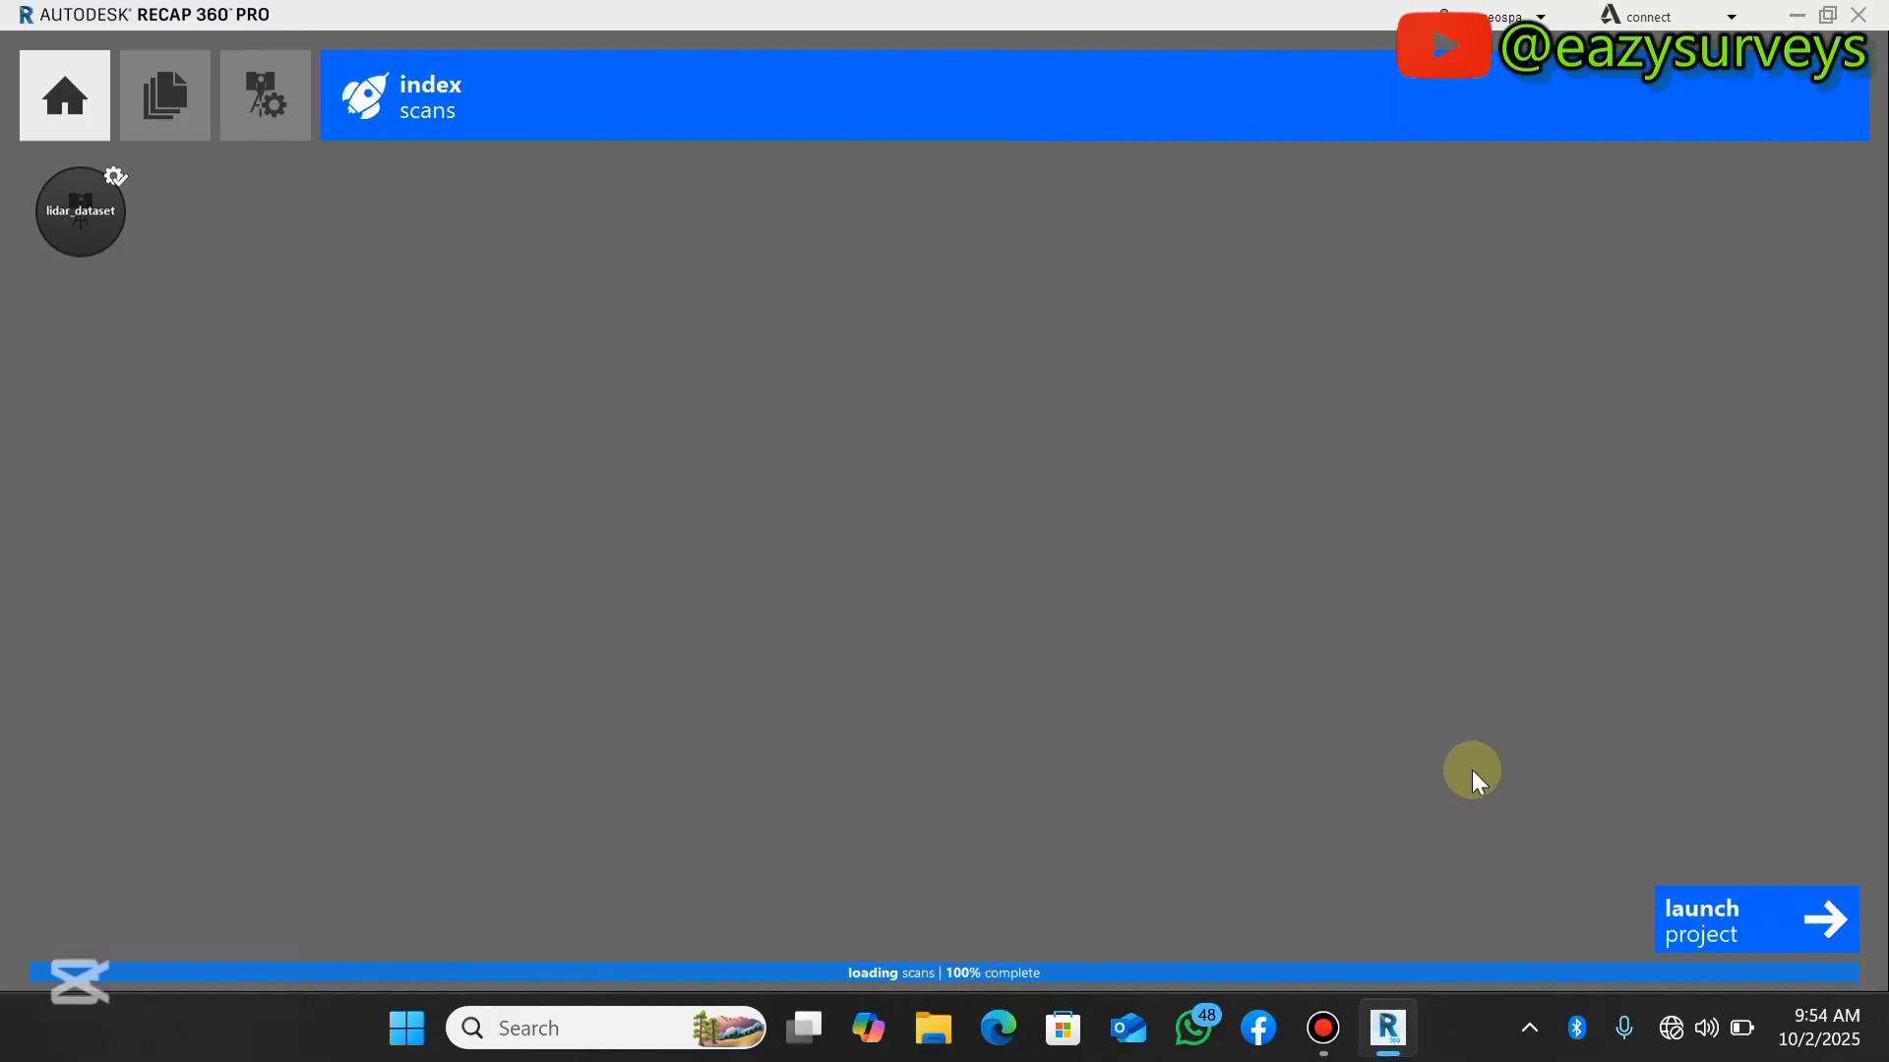
left_click(1710, 916)
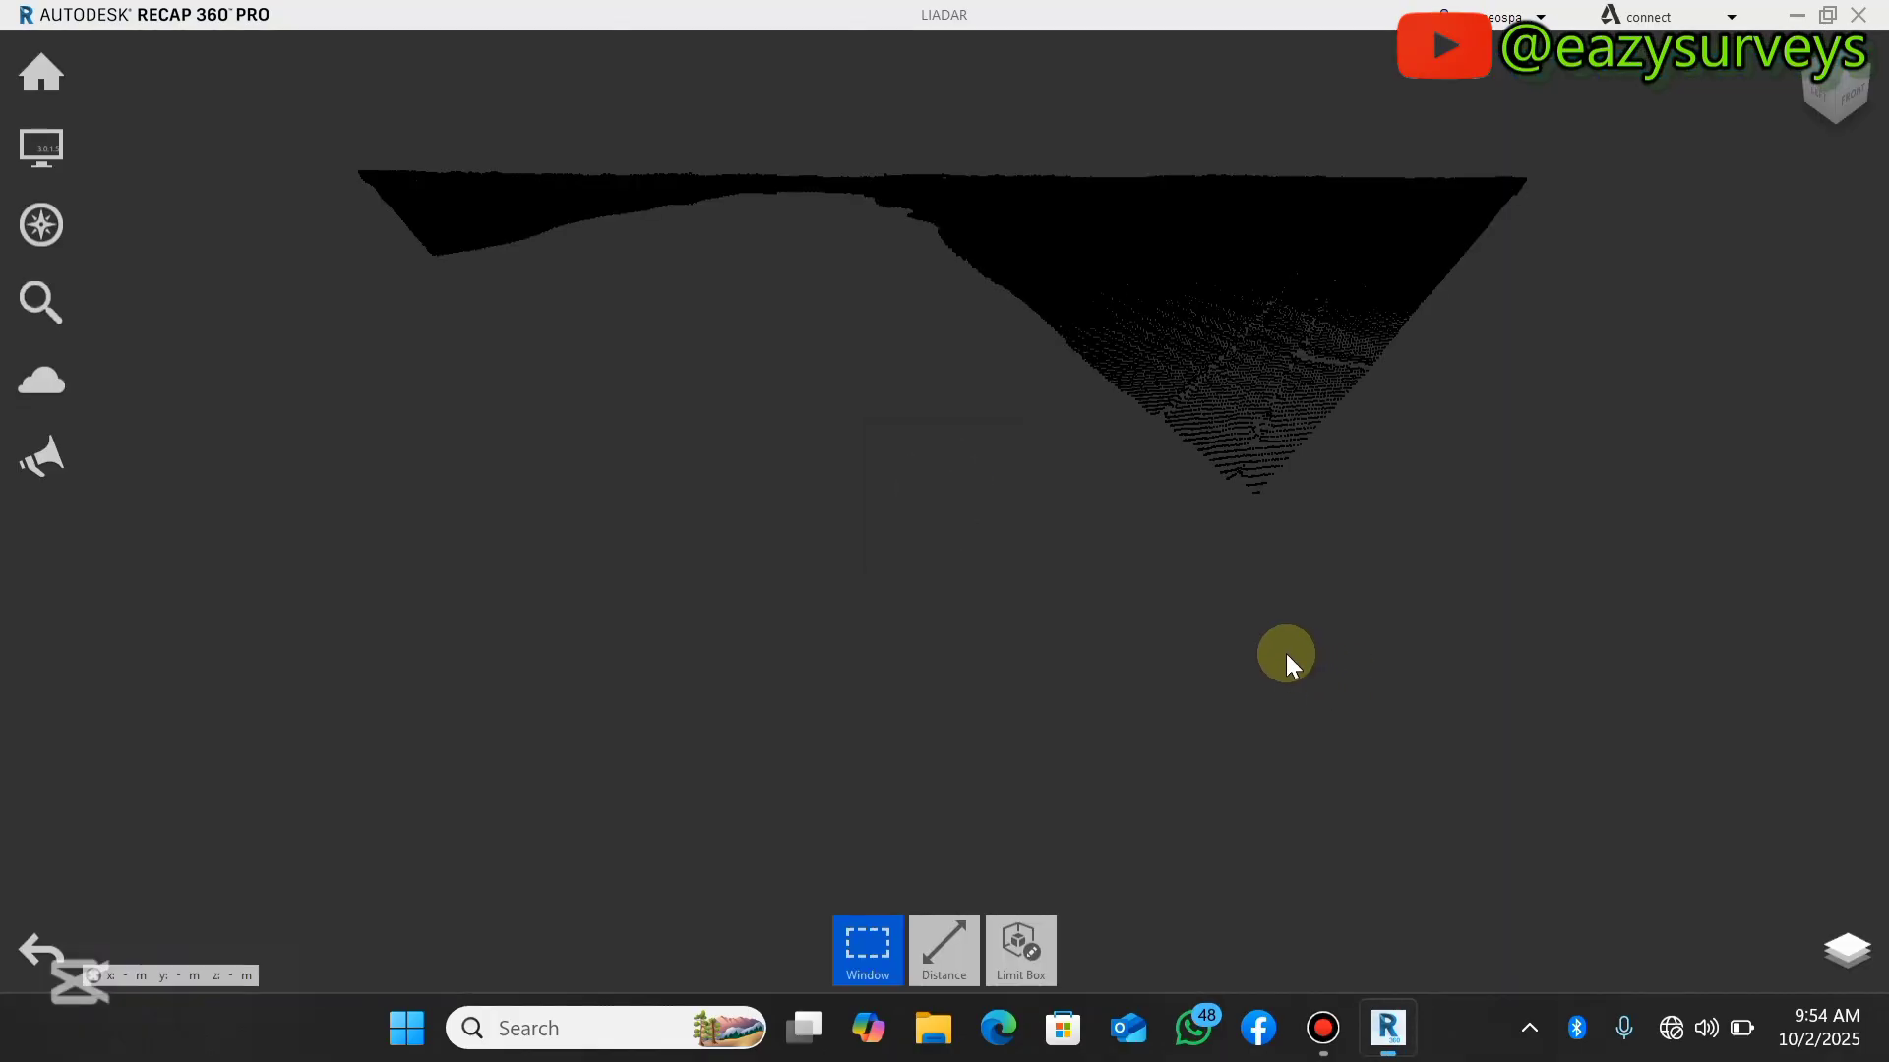
- Examine the point cloud from the top view, checking its overall extent and the point detail close up
scroll(1005, 236, "up", 2)
scroll(1011, 253, "down", 3)
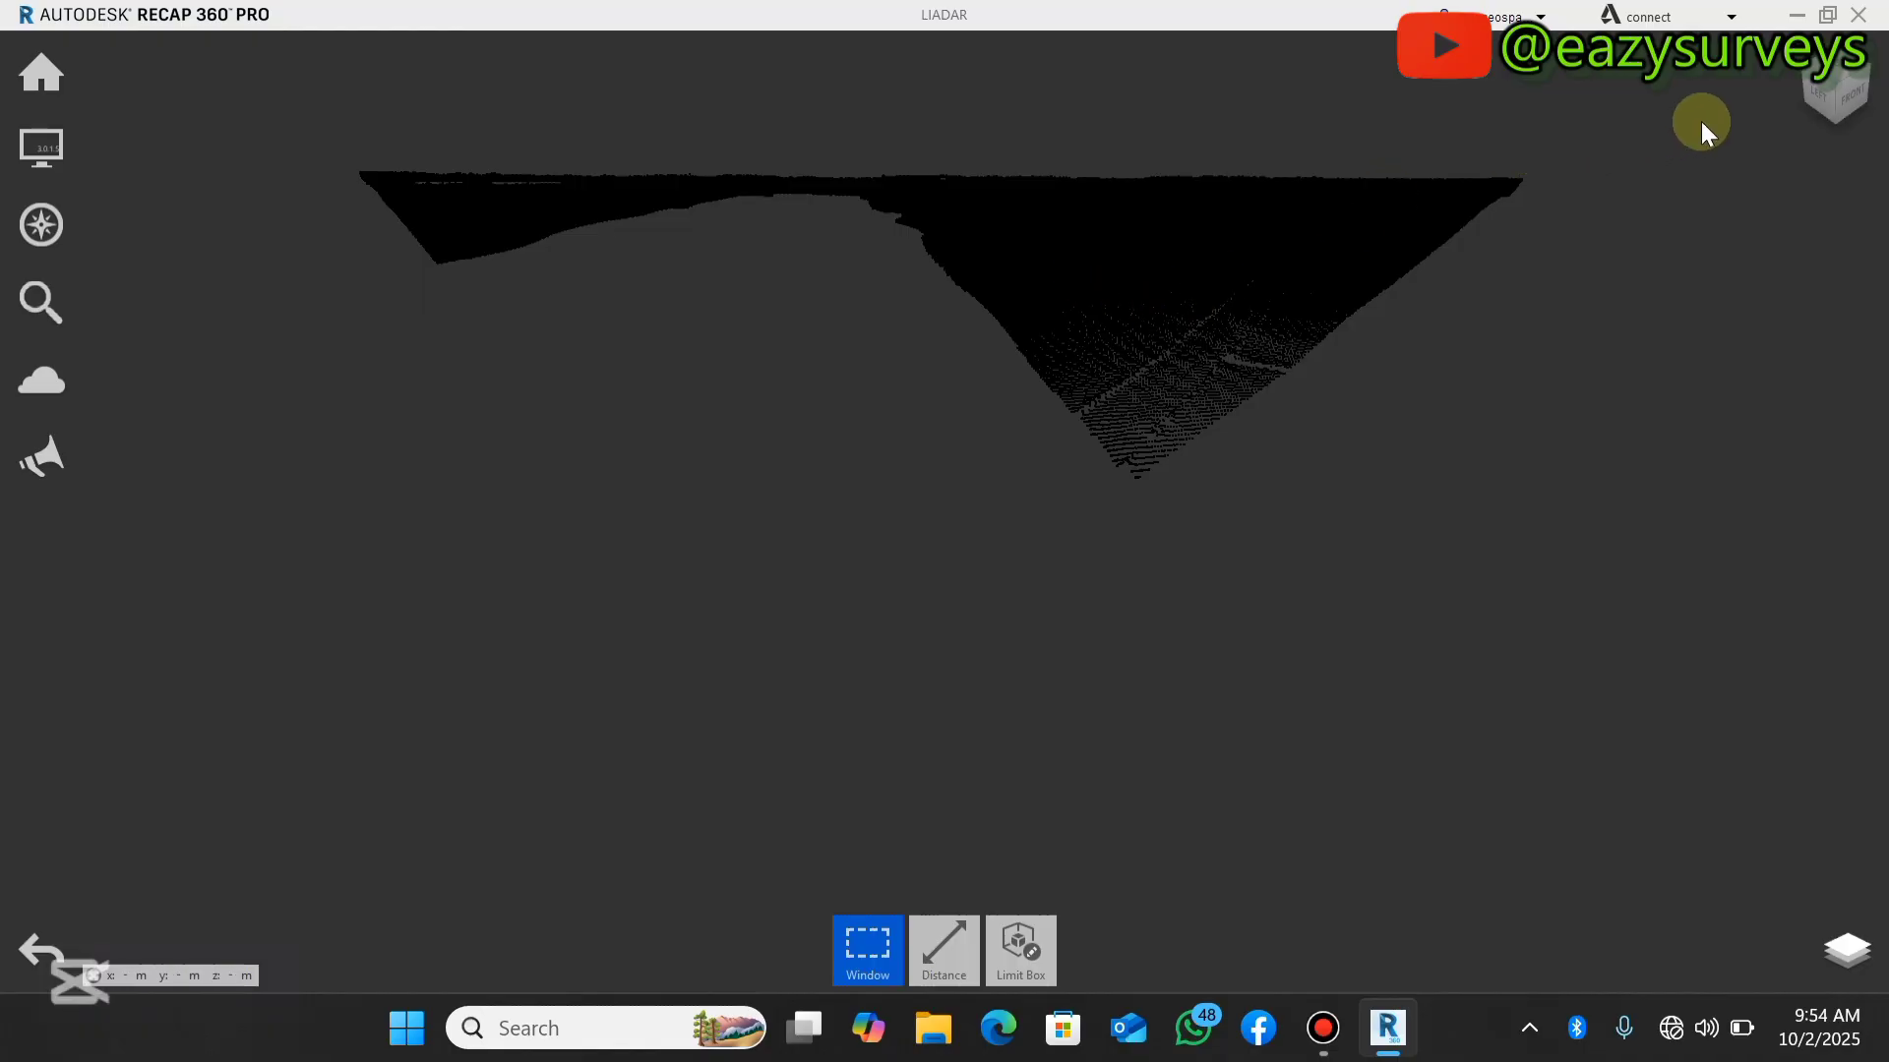
left_click(1849, 77)
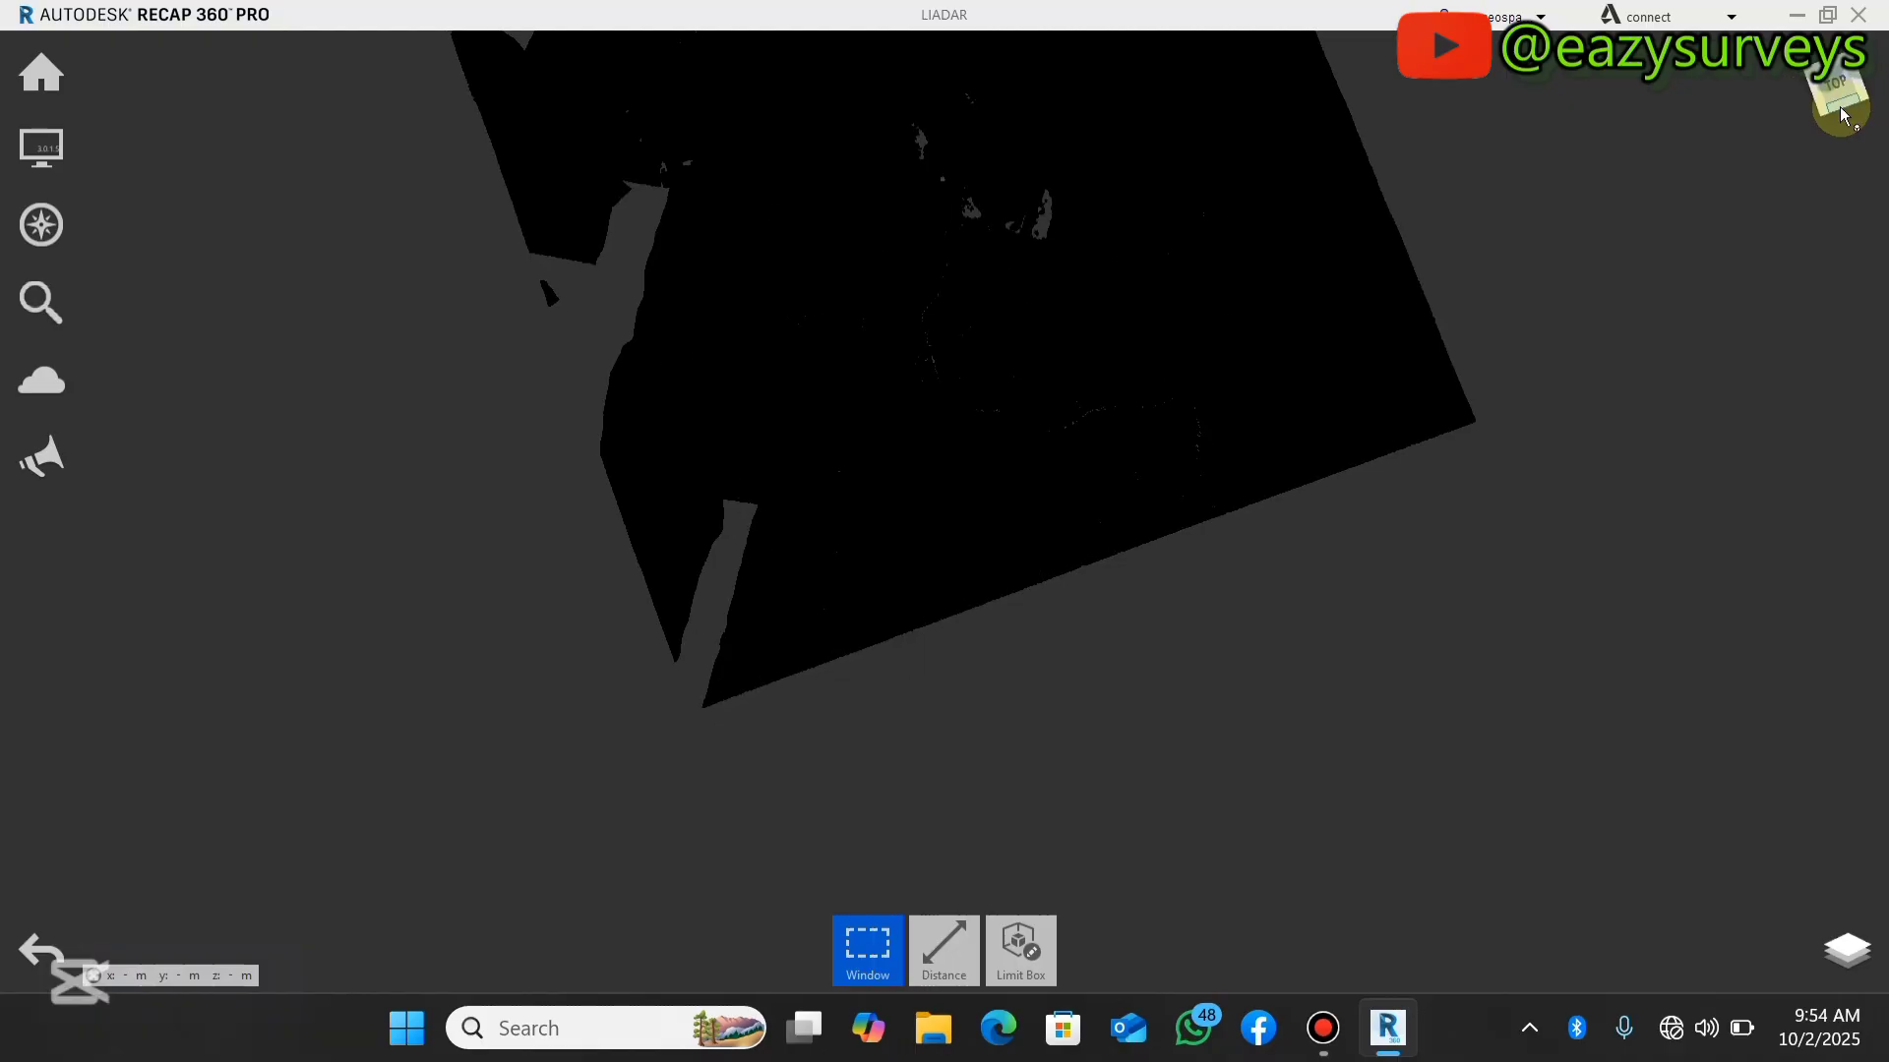
mouse_move(1830, 99)
left_mouse_down()
mouse_move(843, 443)
mouse_move(905, 400)
mouse_move(1850, 108)
left_mouse_up()
left_click(1862, 106)
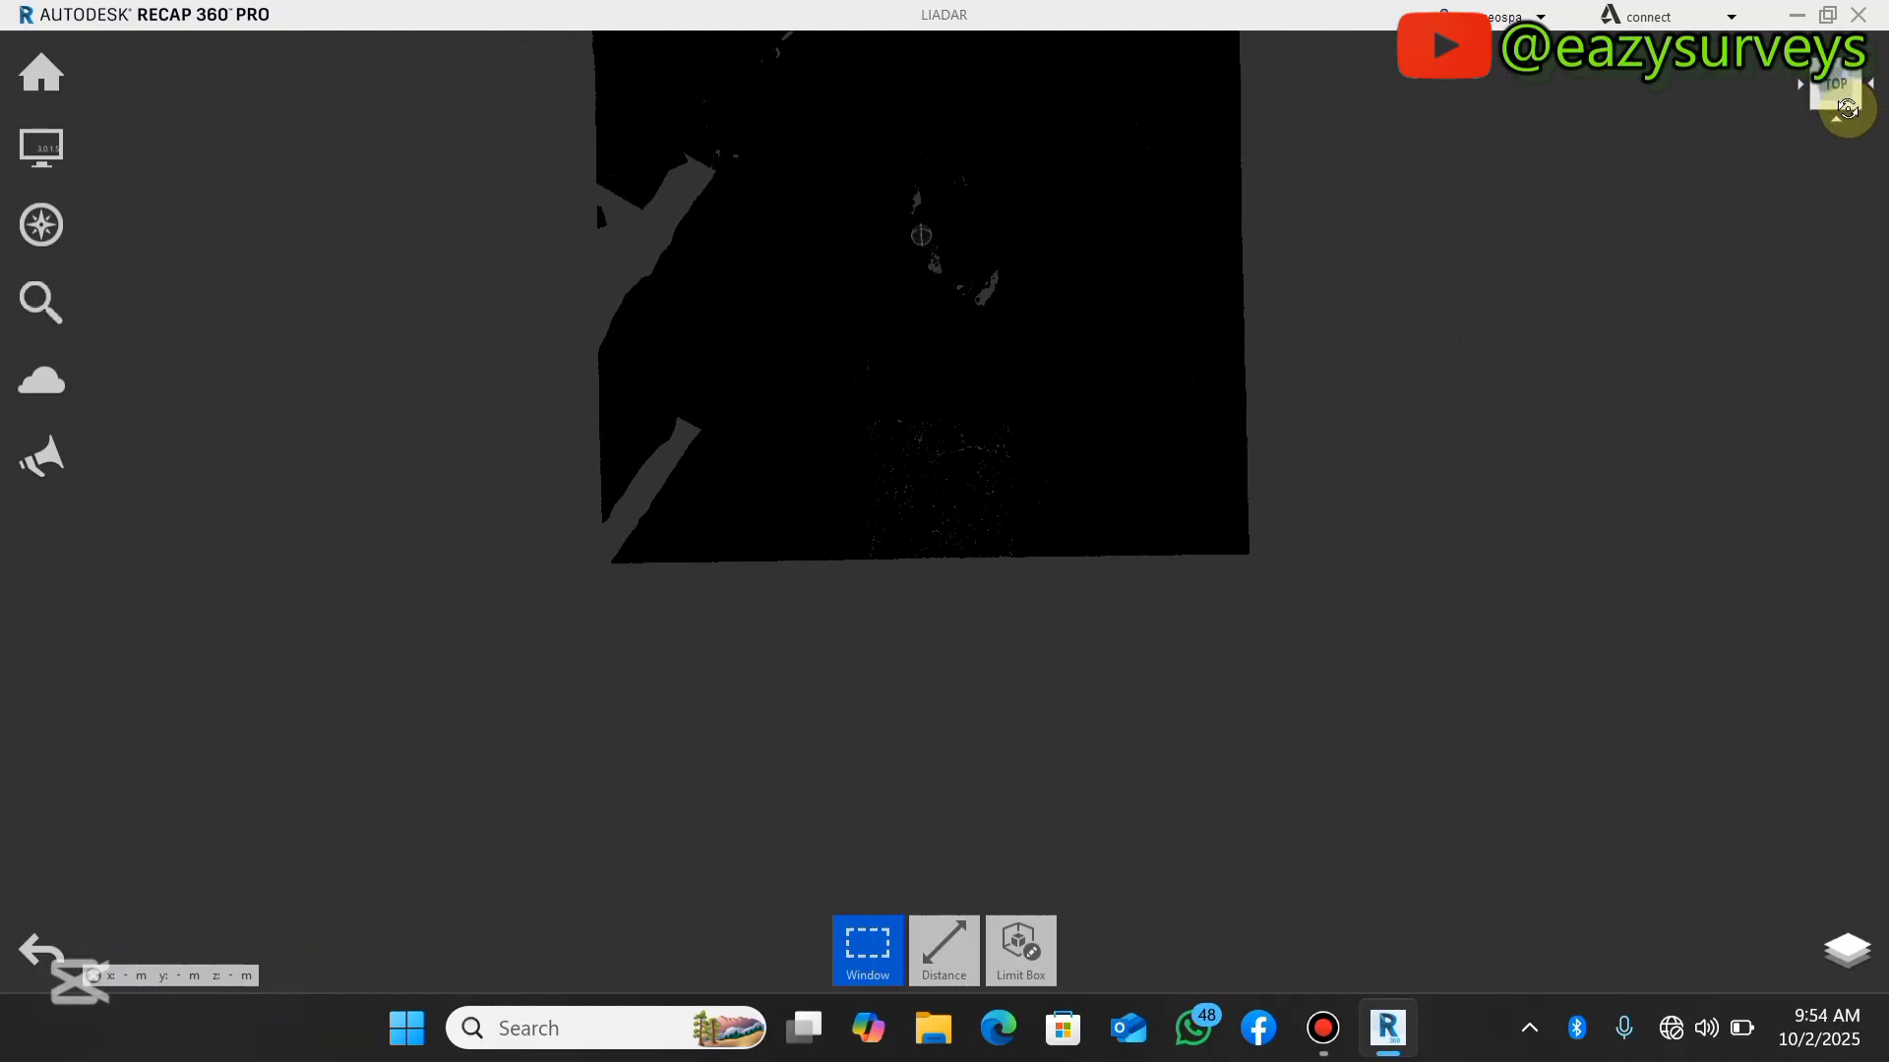
scroll(893, 337, "down", 2)
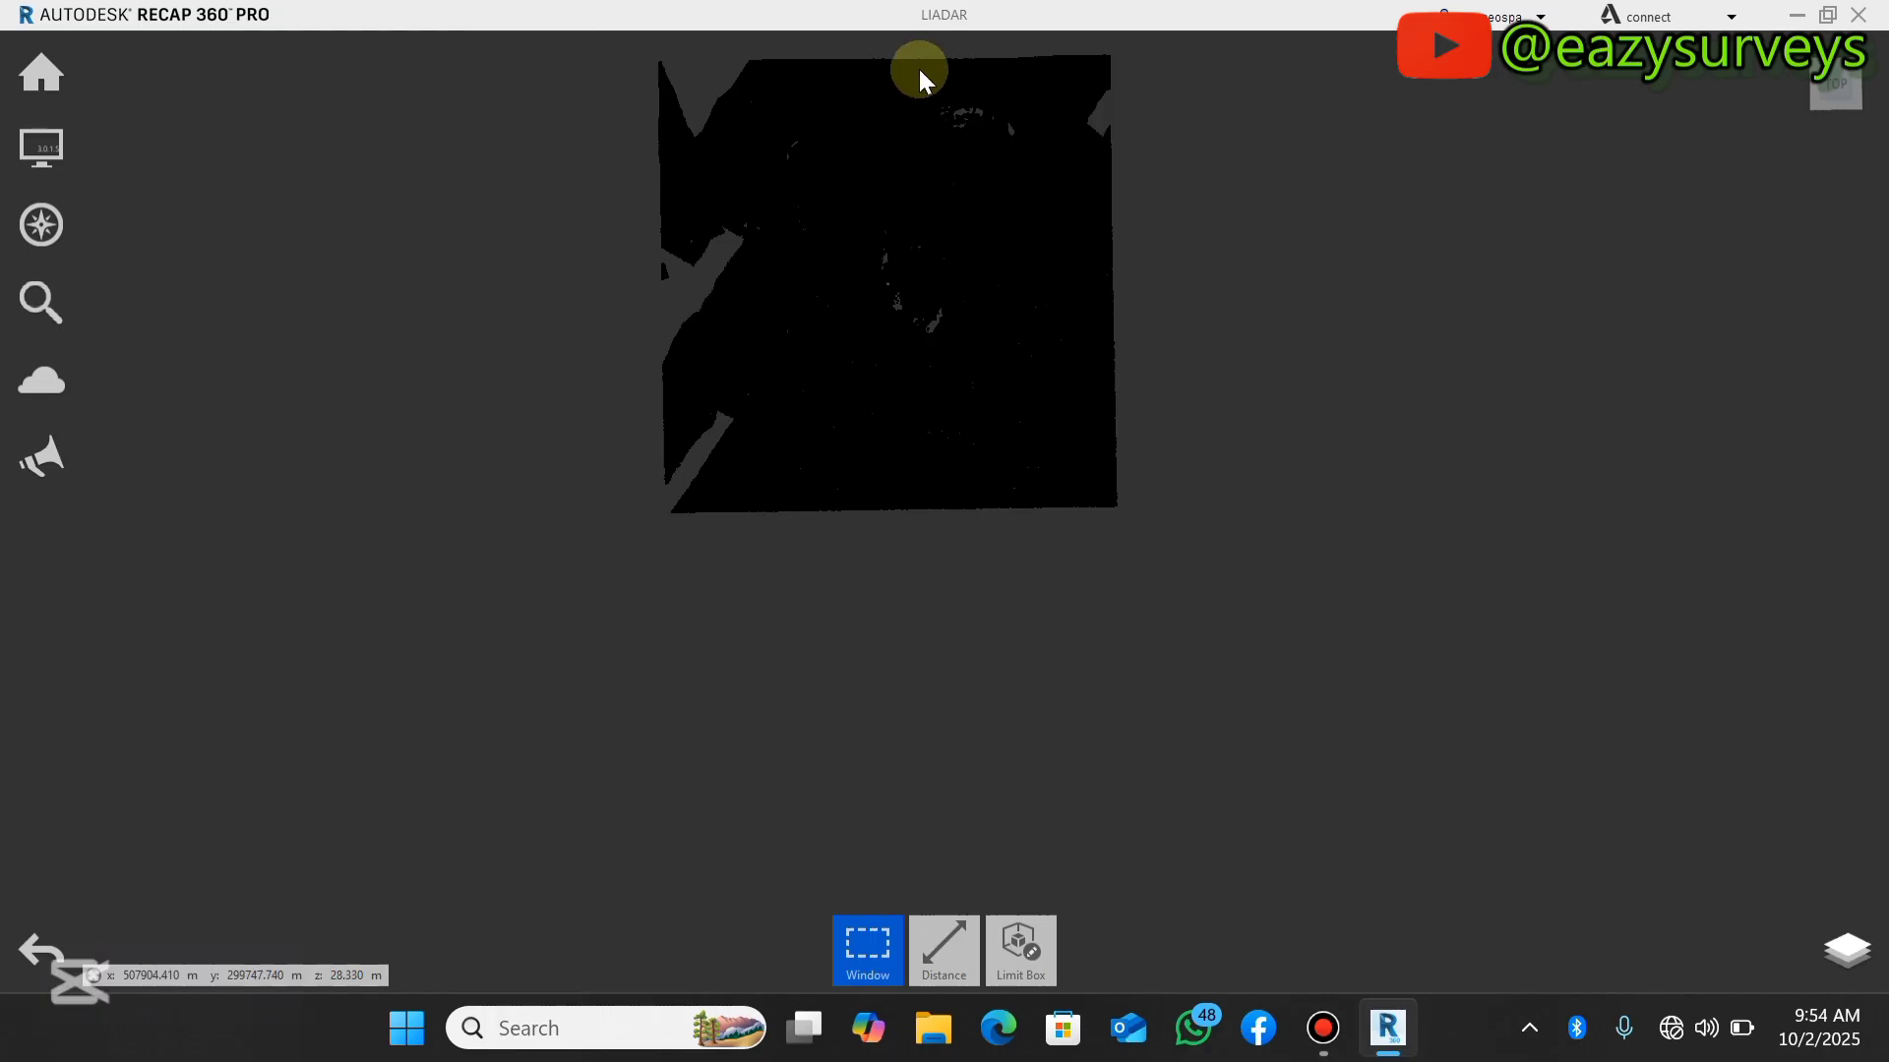
scroll(921, 61, "up", 4)
scroll(921, 64, "up", 5)
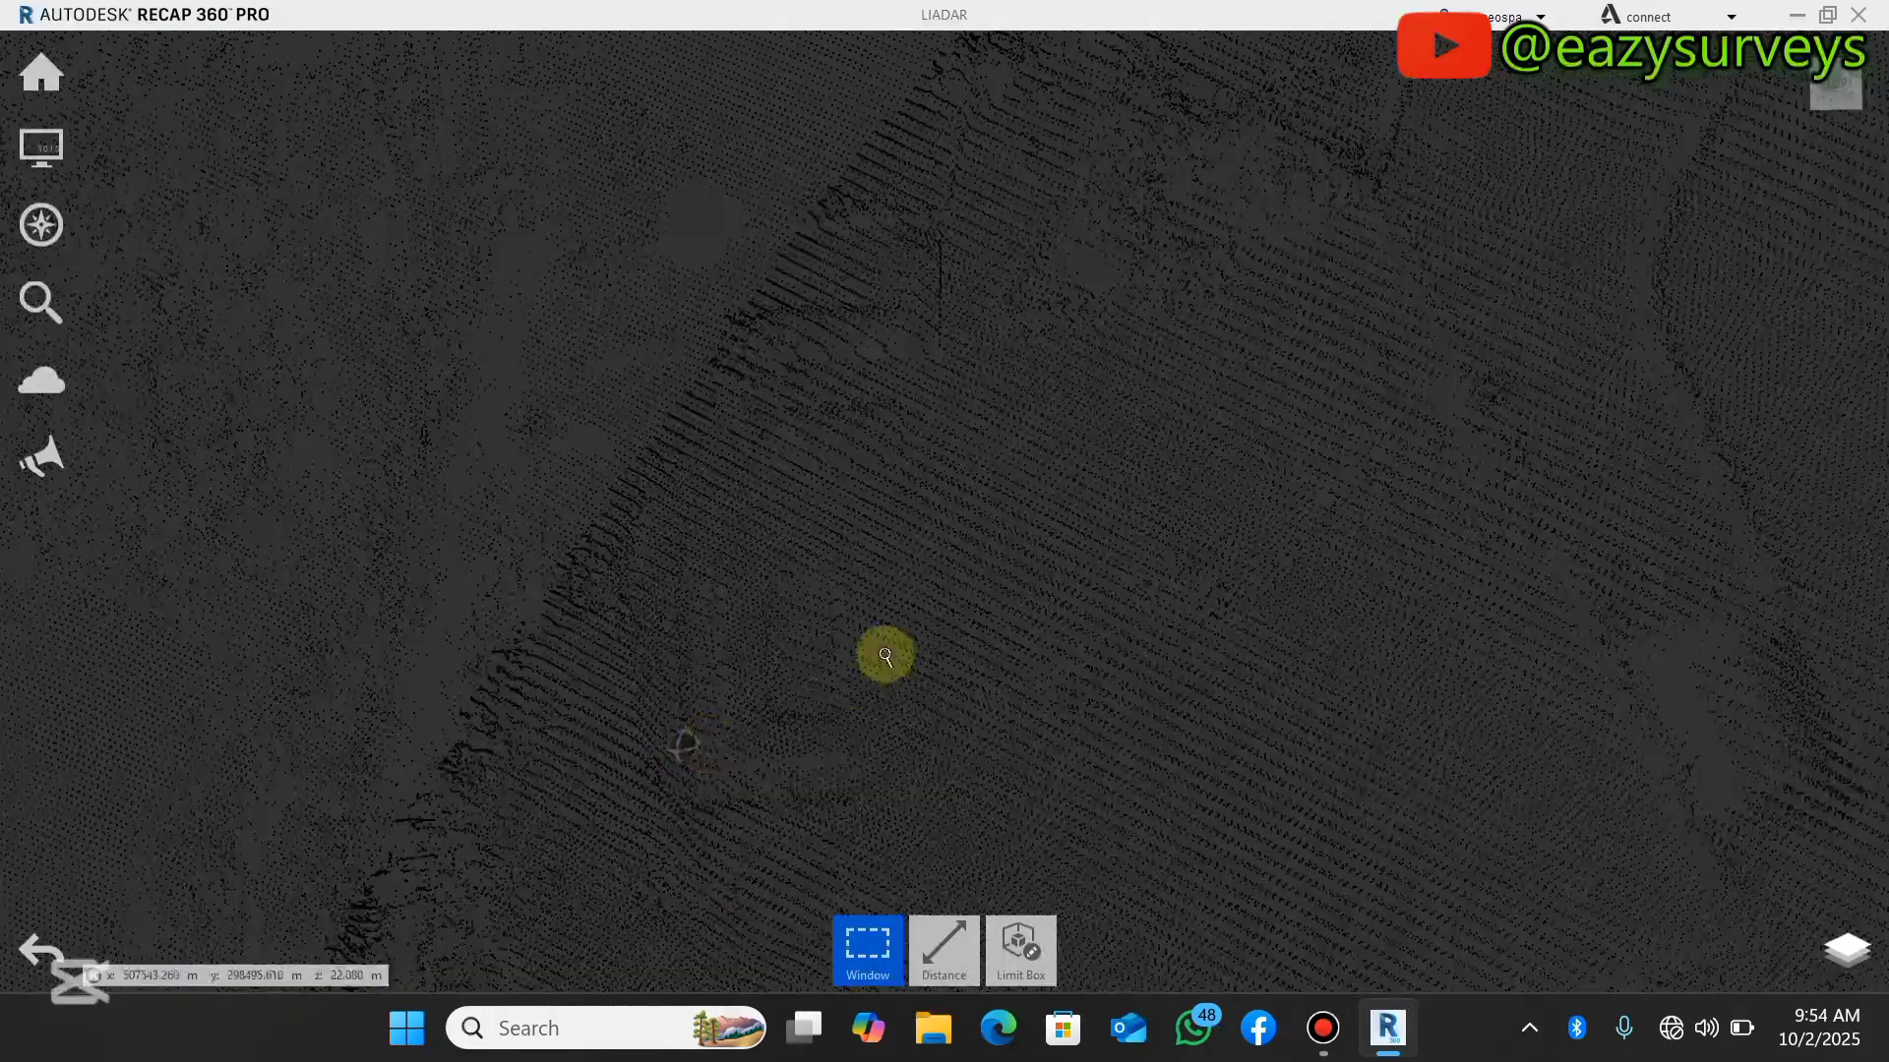
scroll(690, 661, "down", 3)
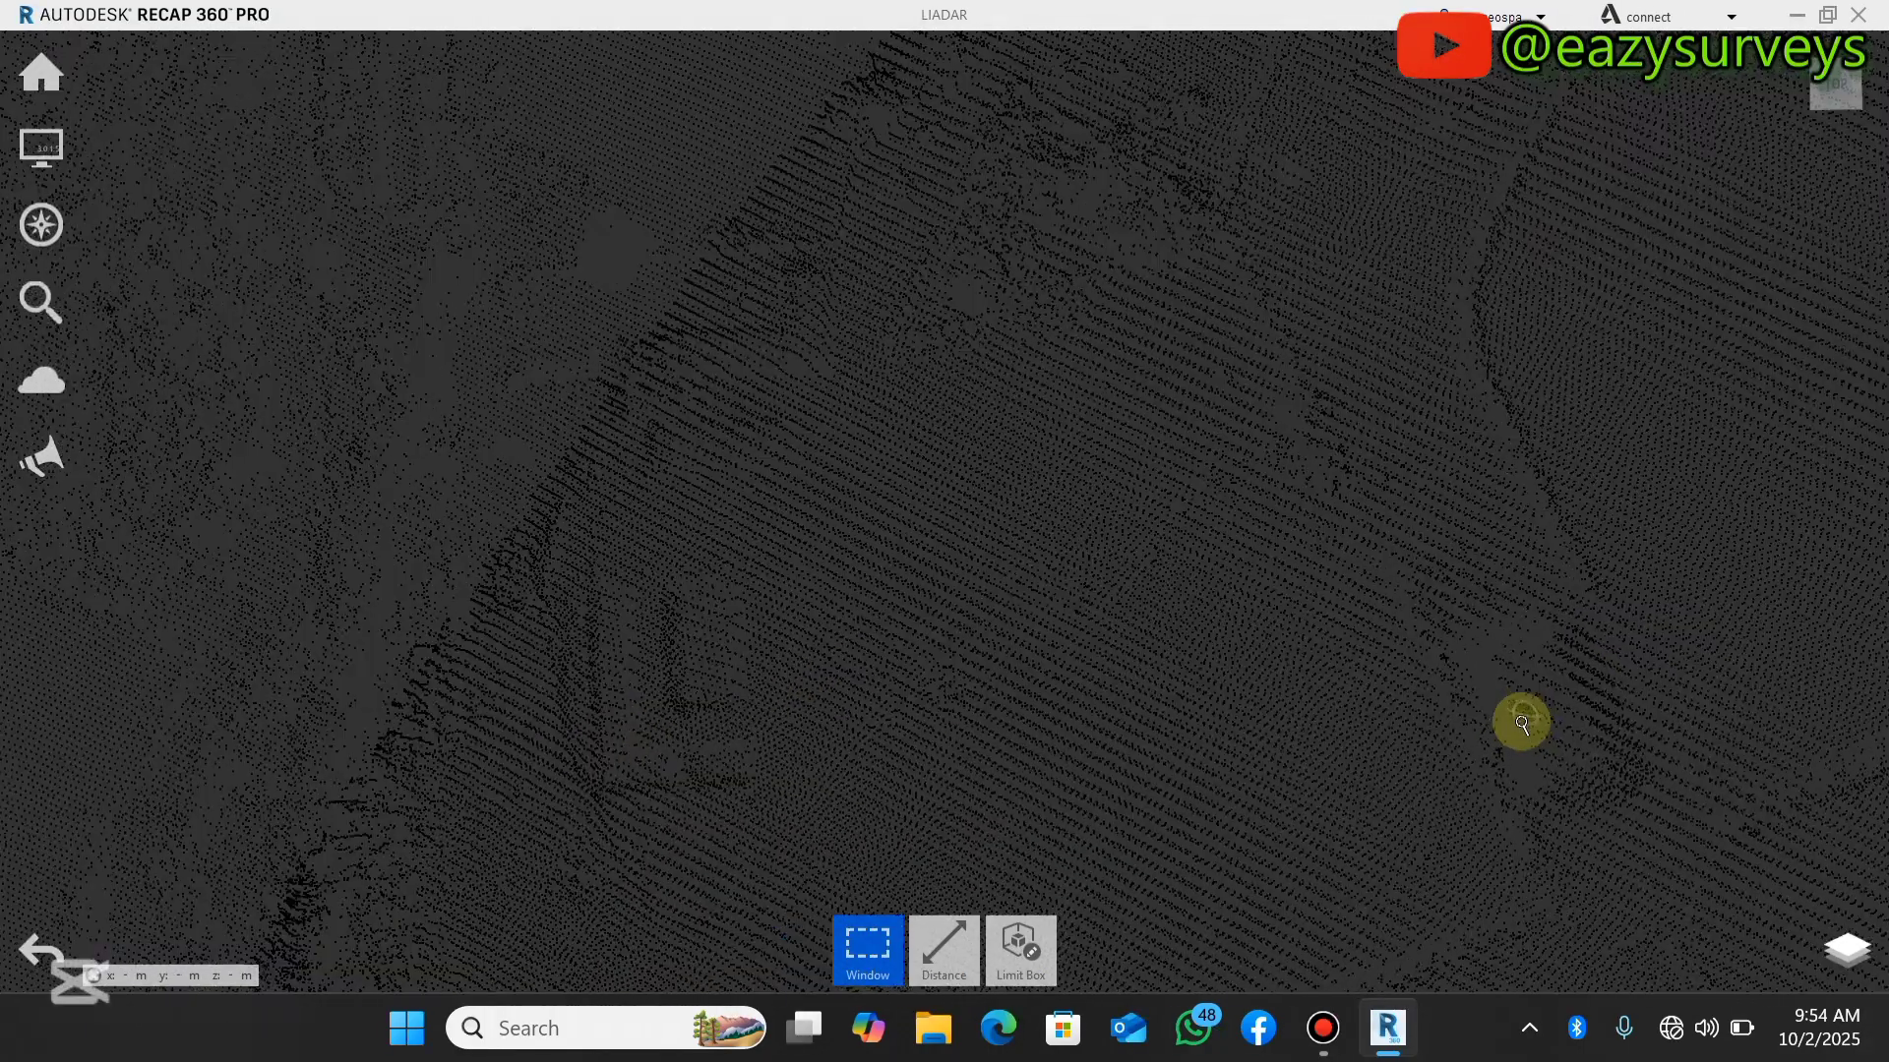
scroll(1184, 616, "up", 2)
scroll(1071, 599, "down", 6)
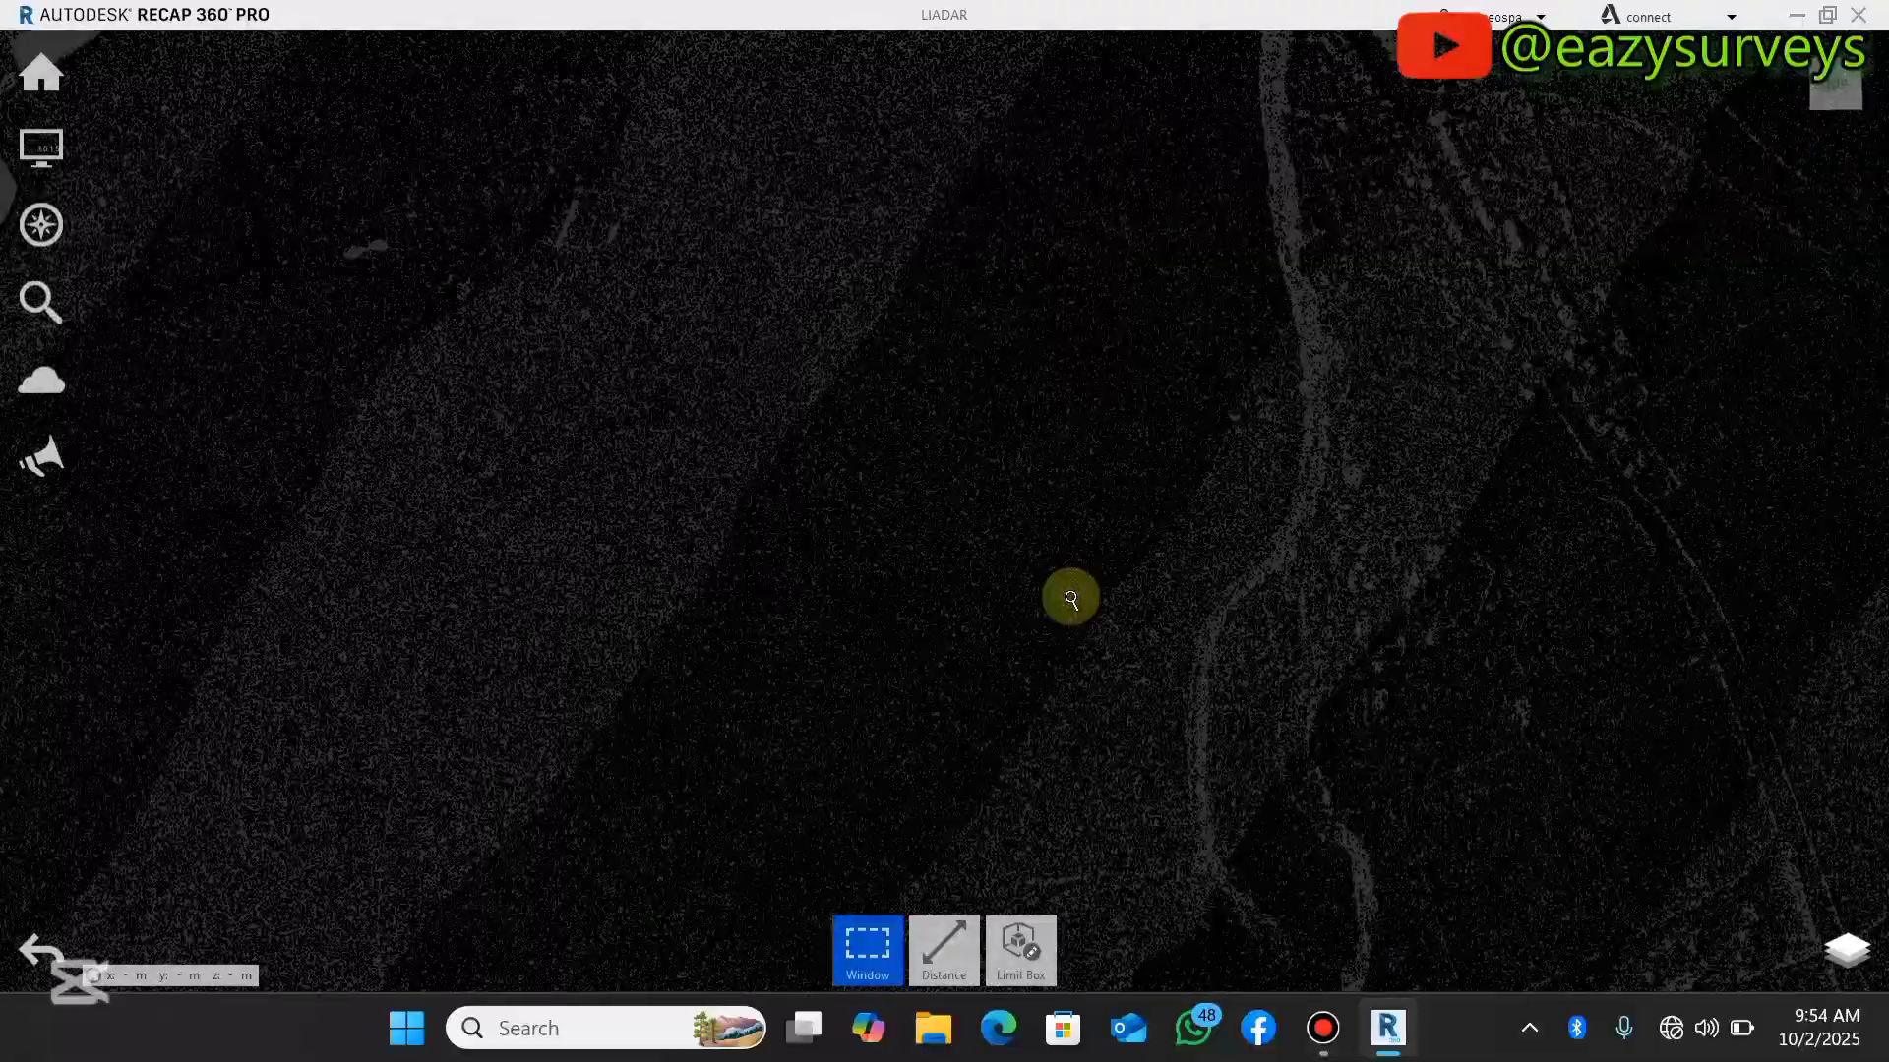
scroll(1153, 429, "down", 5)
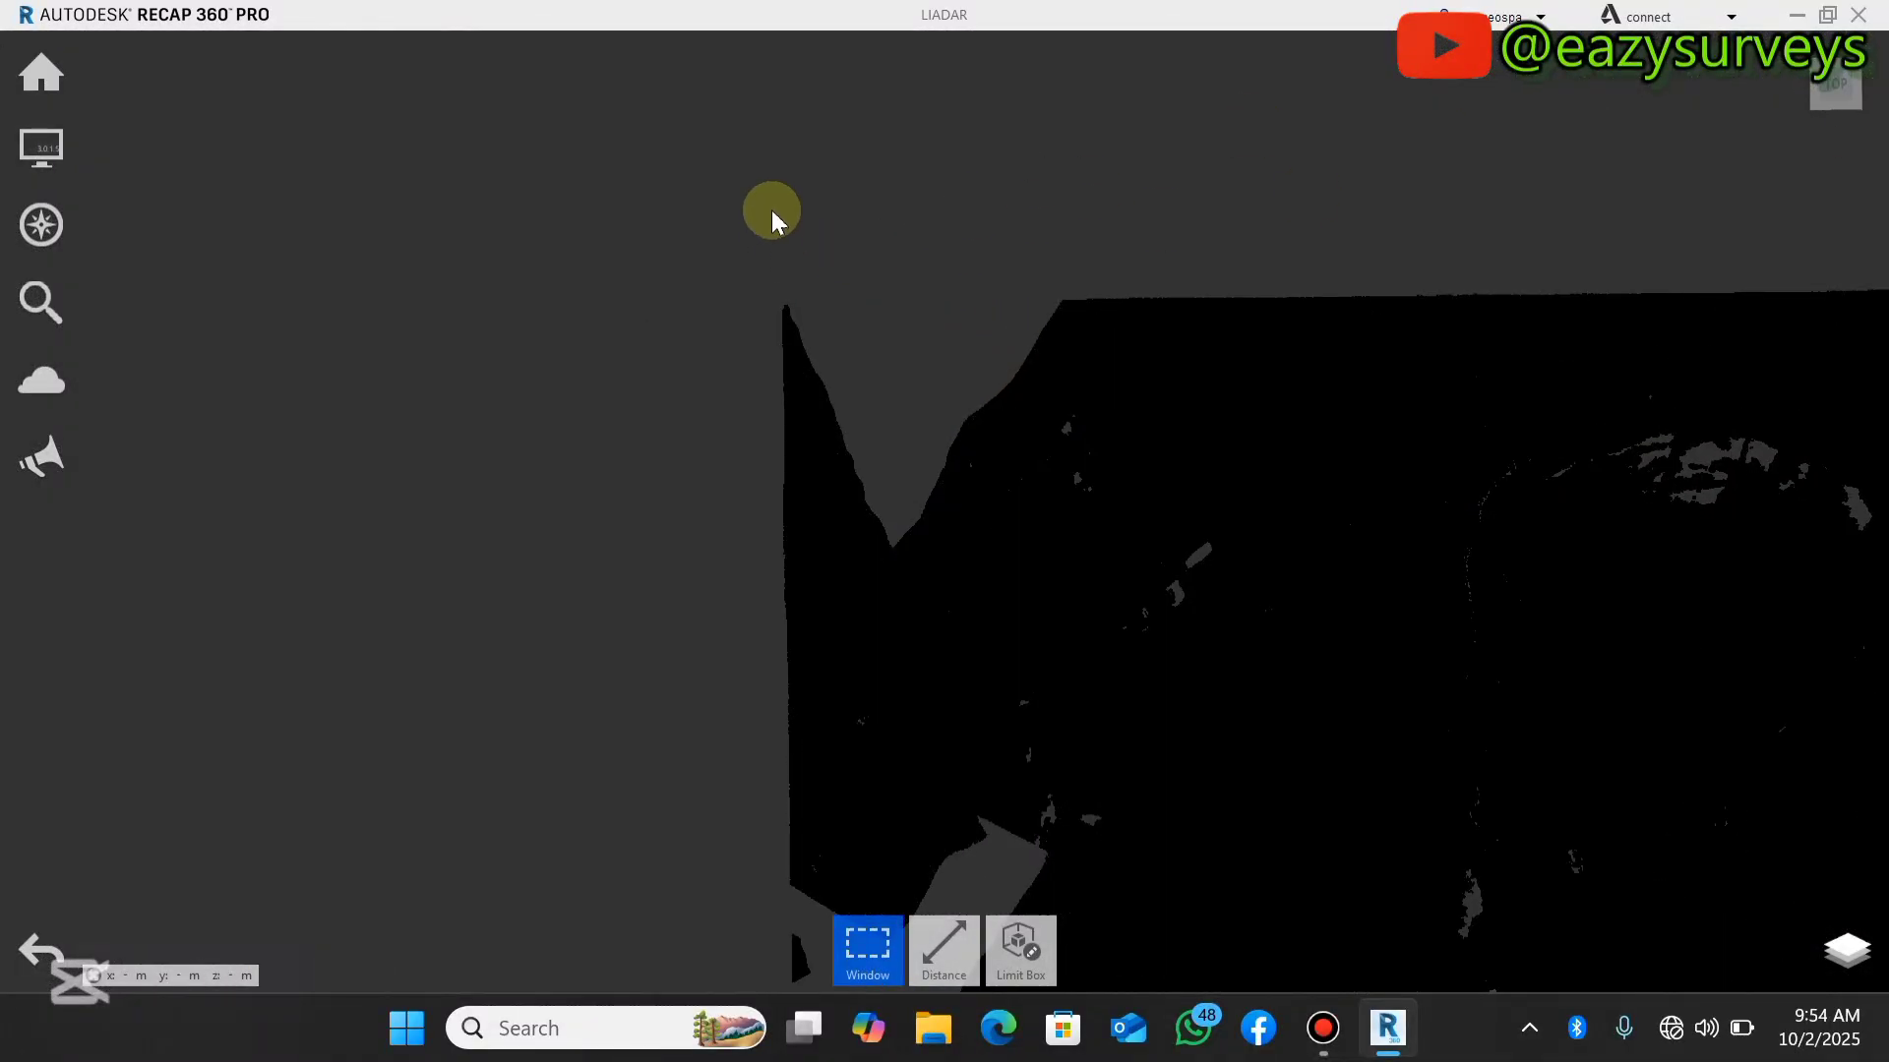
left_click_drag(1159, 623, 1041, 516)
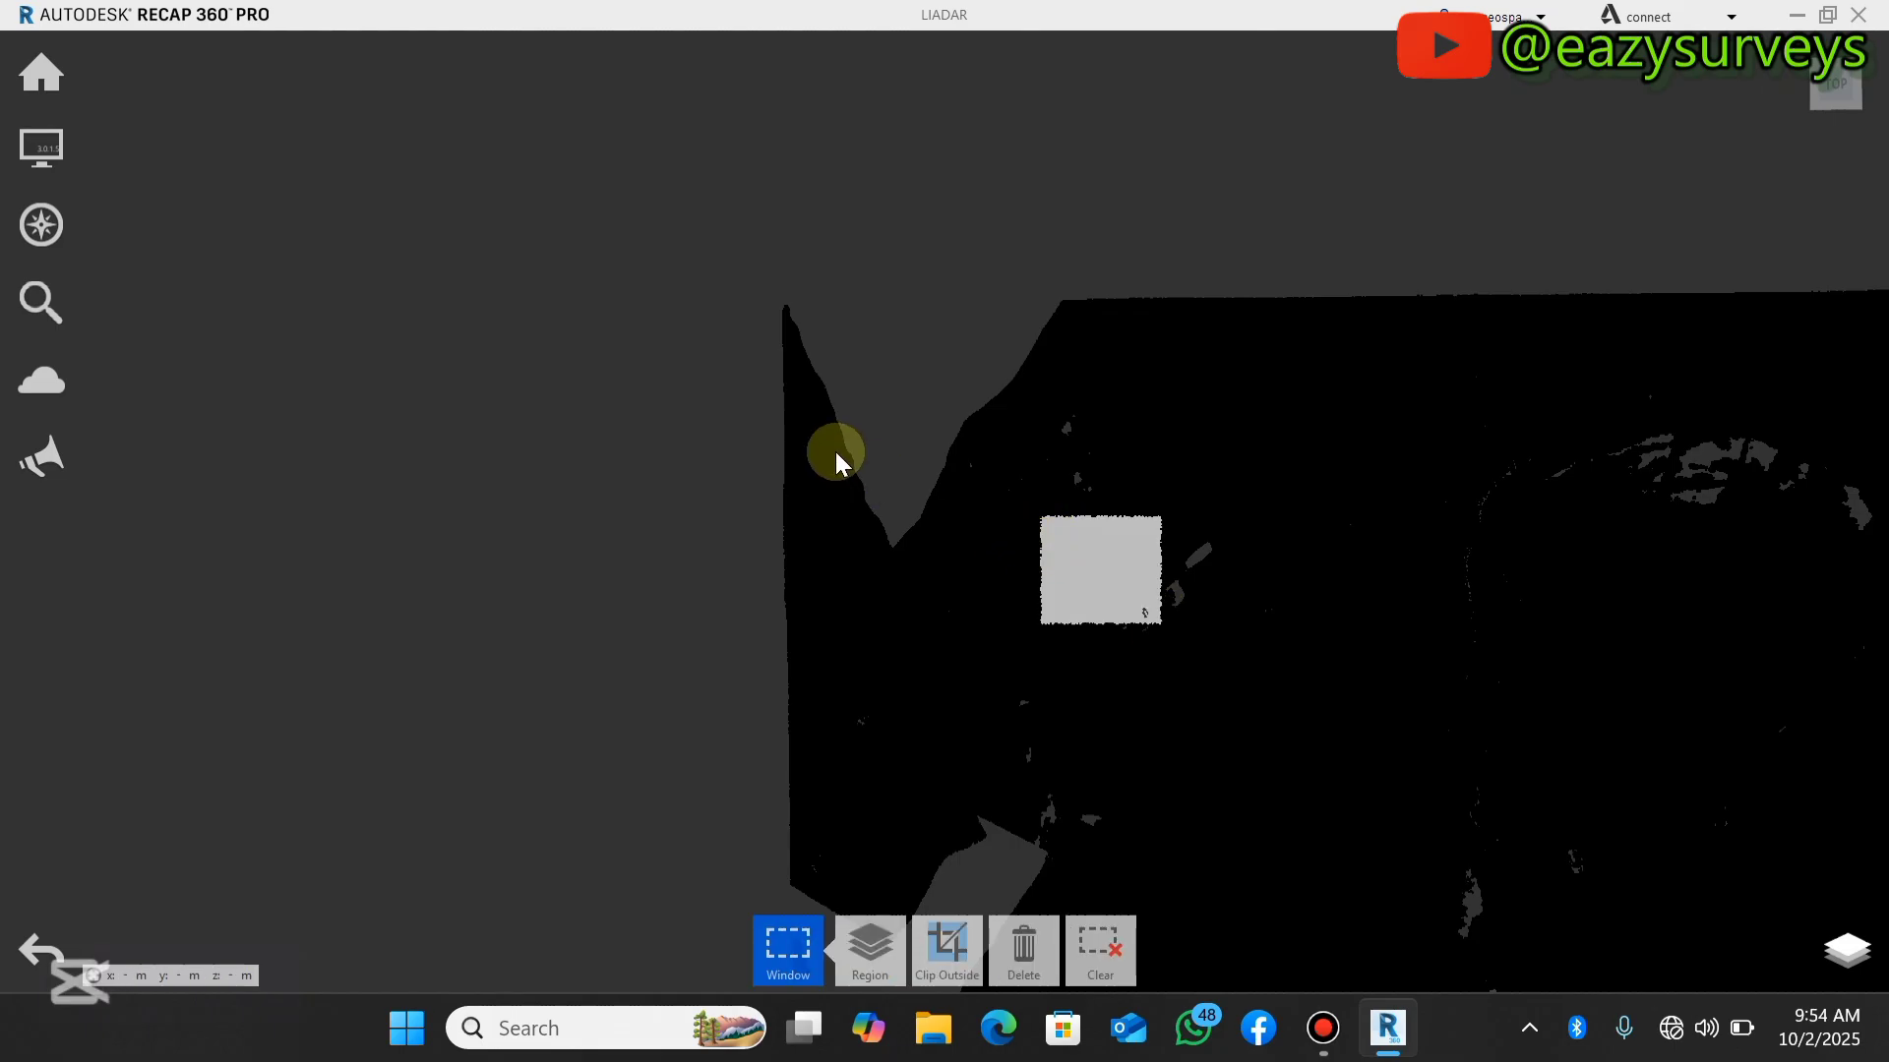
left_click(1097, 950)
scroll(816, 384, "down", 1)
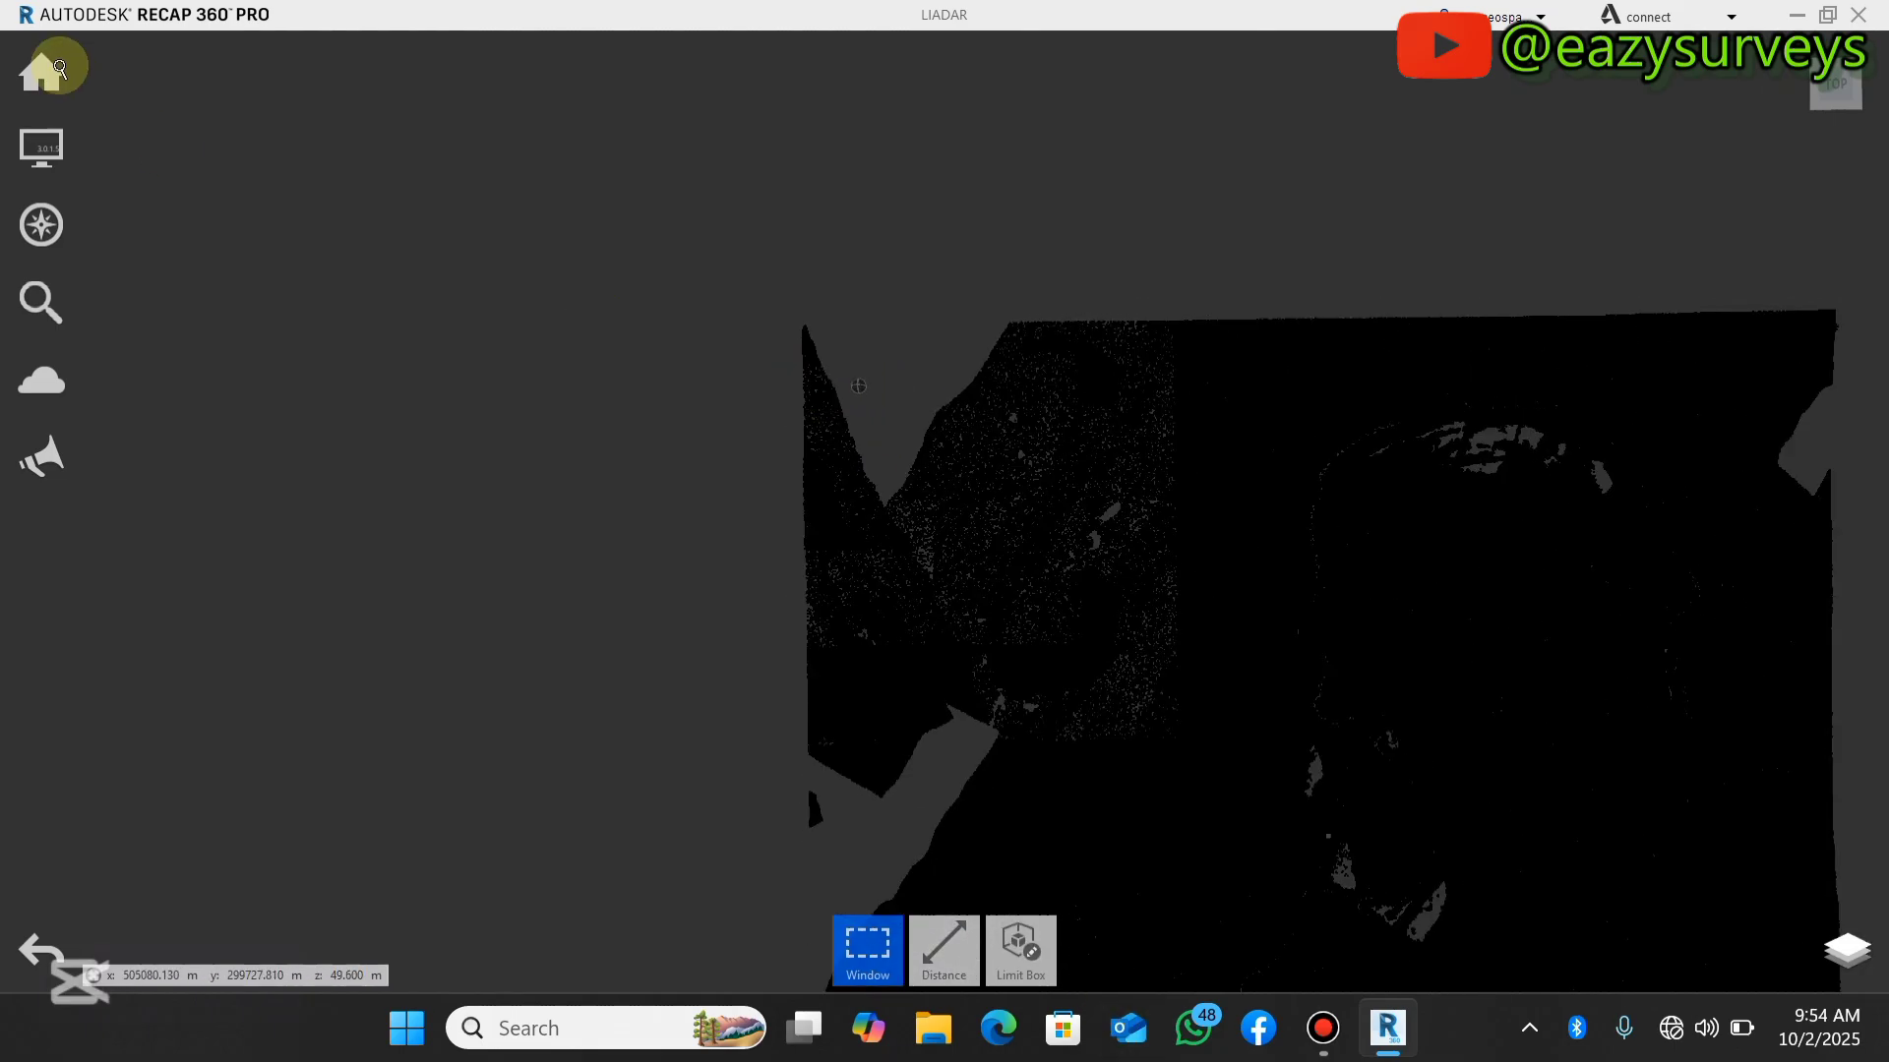
- Start exporting the point cloud from the project with Unified RCP (*.rcp) as the file type
mouse_move(37, 74)
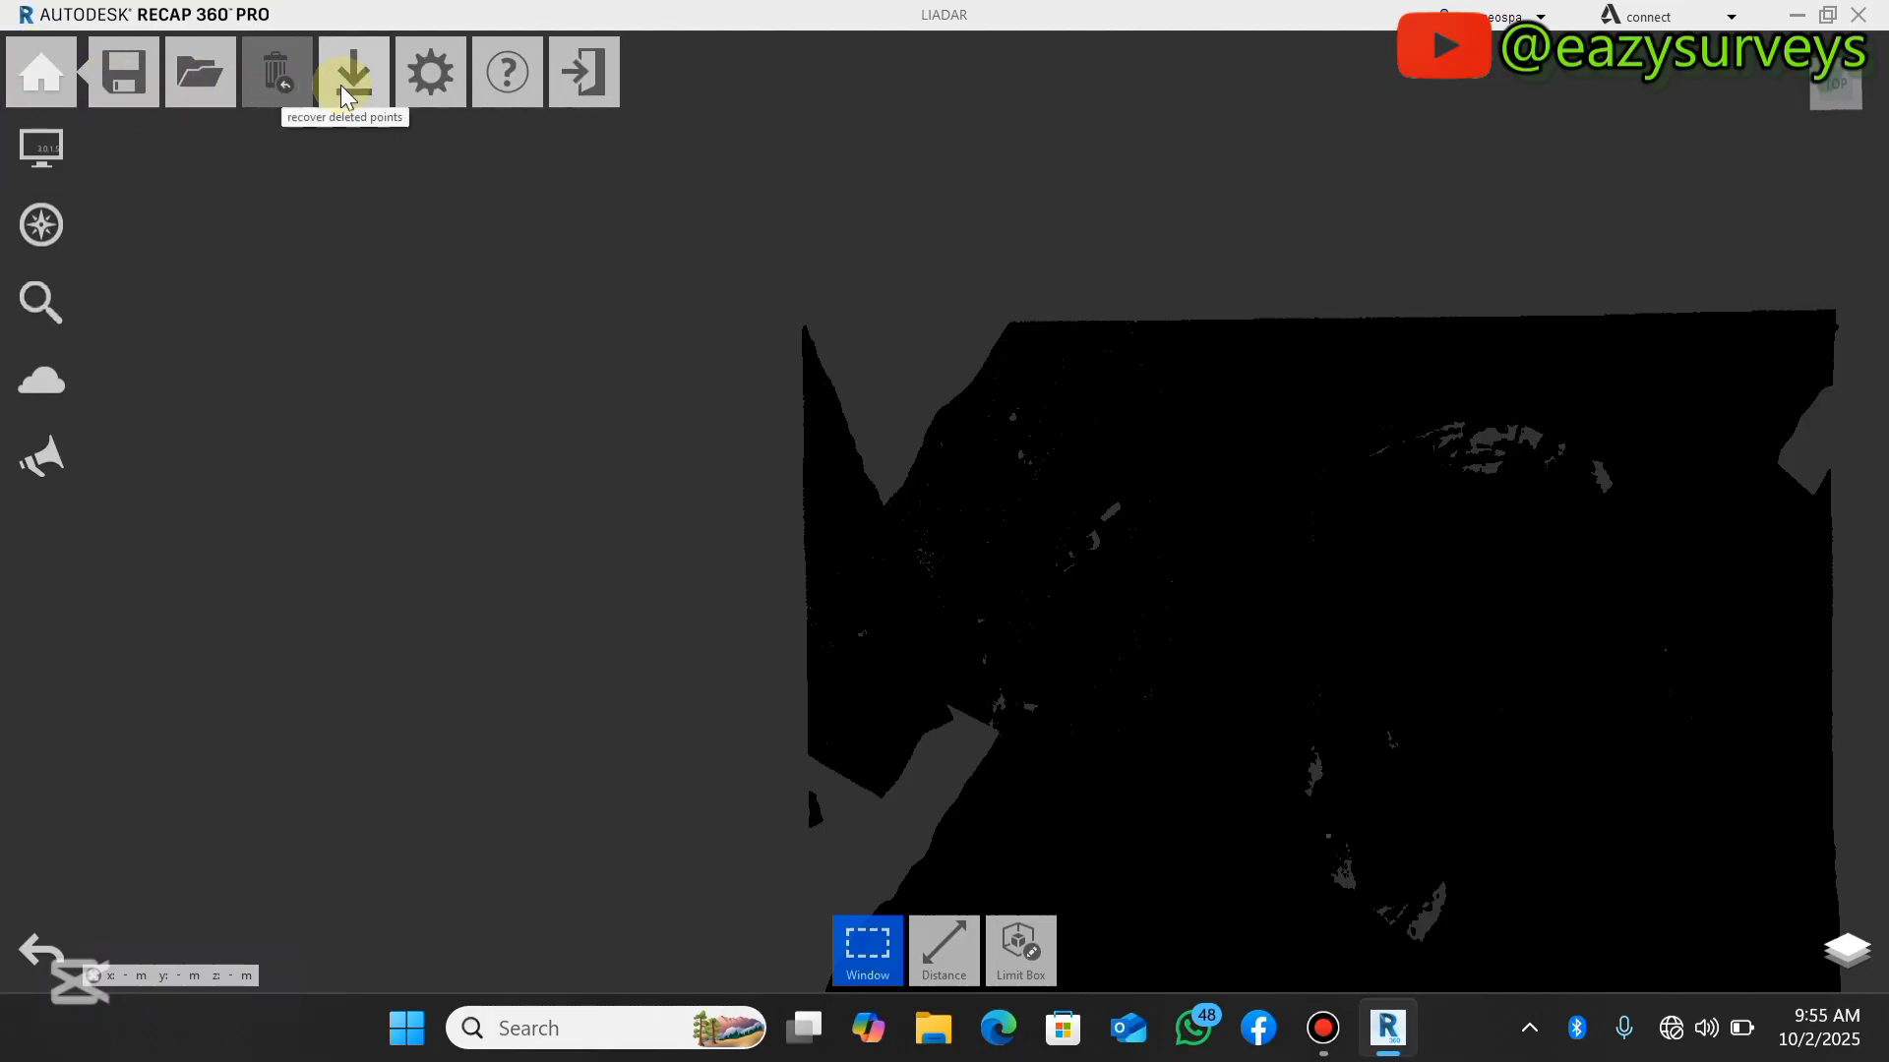
mouse_move(368, 78)
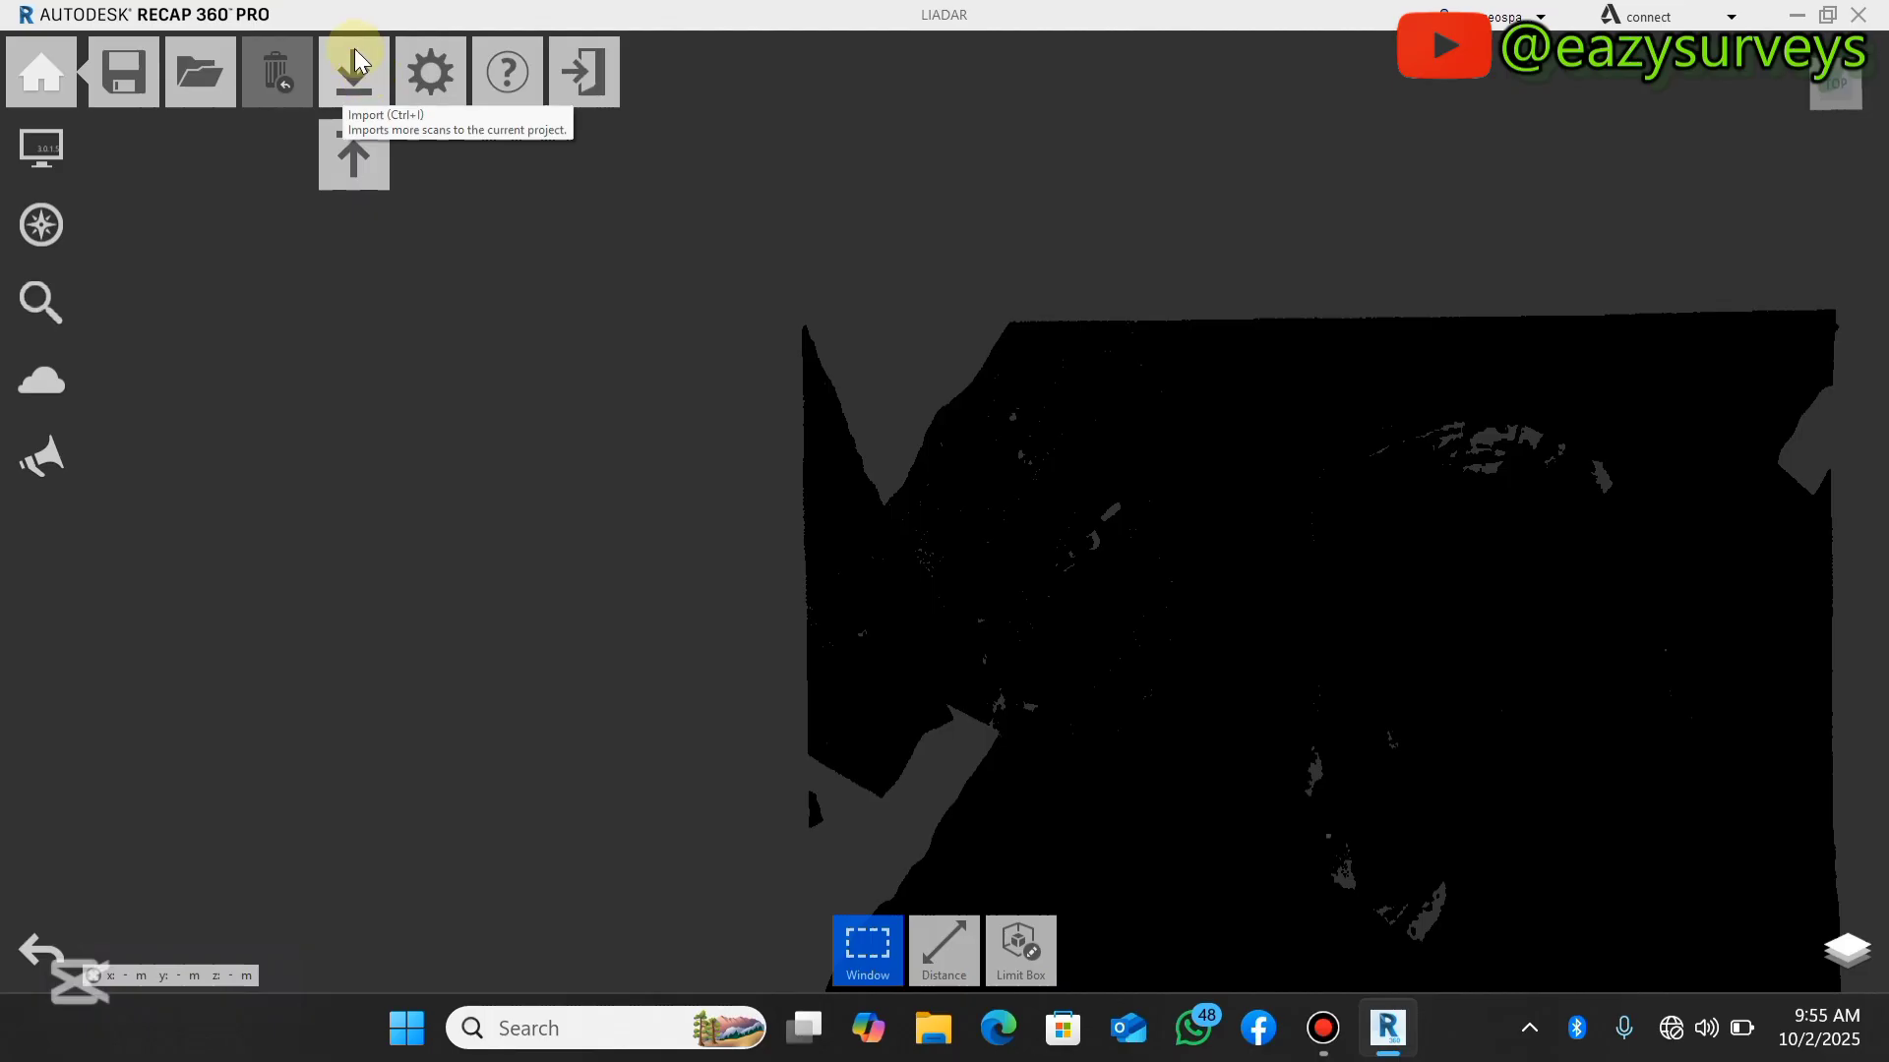
left_click(356, 145)
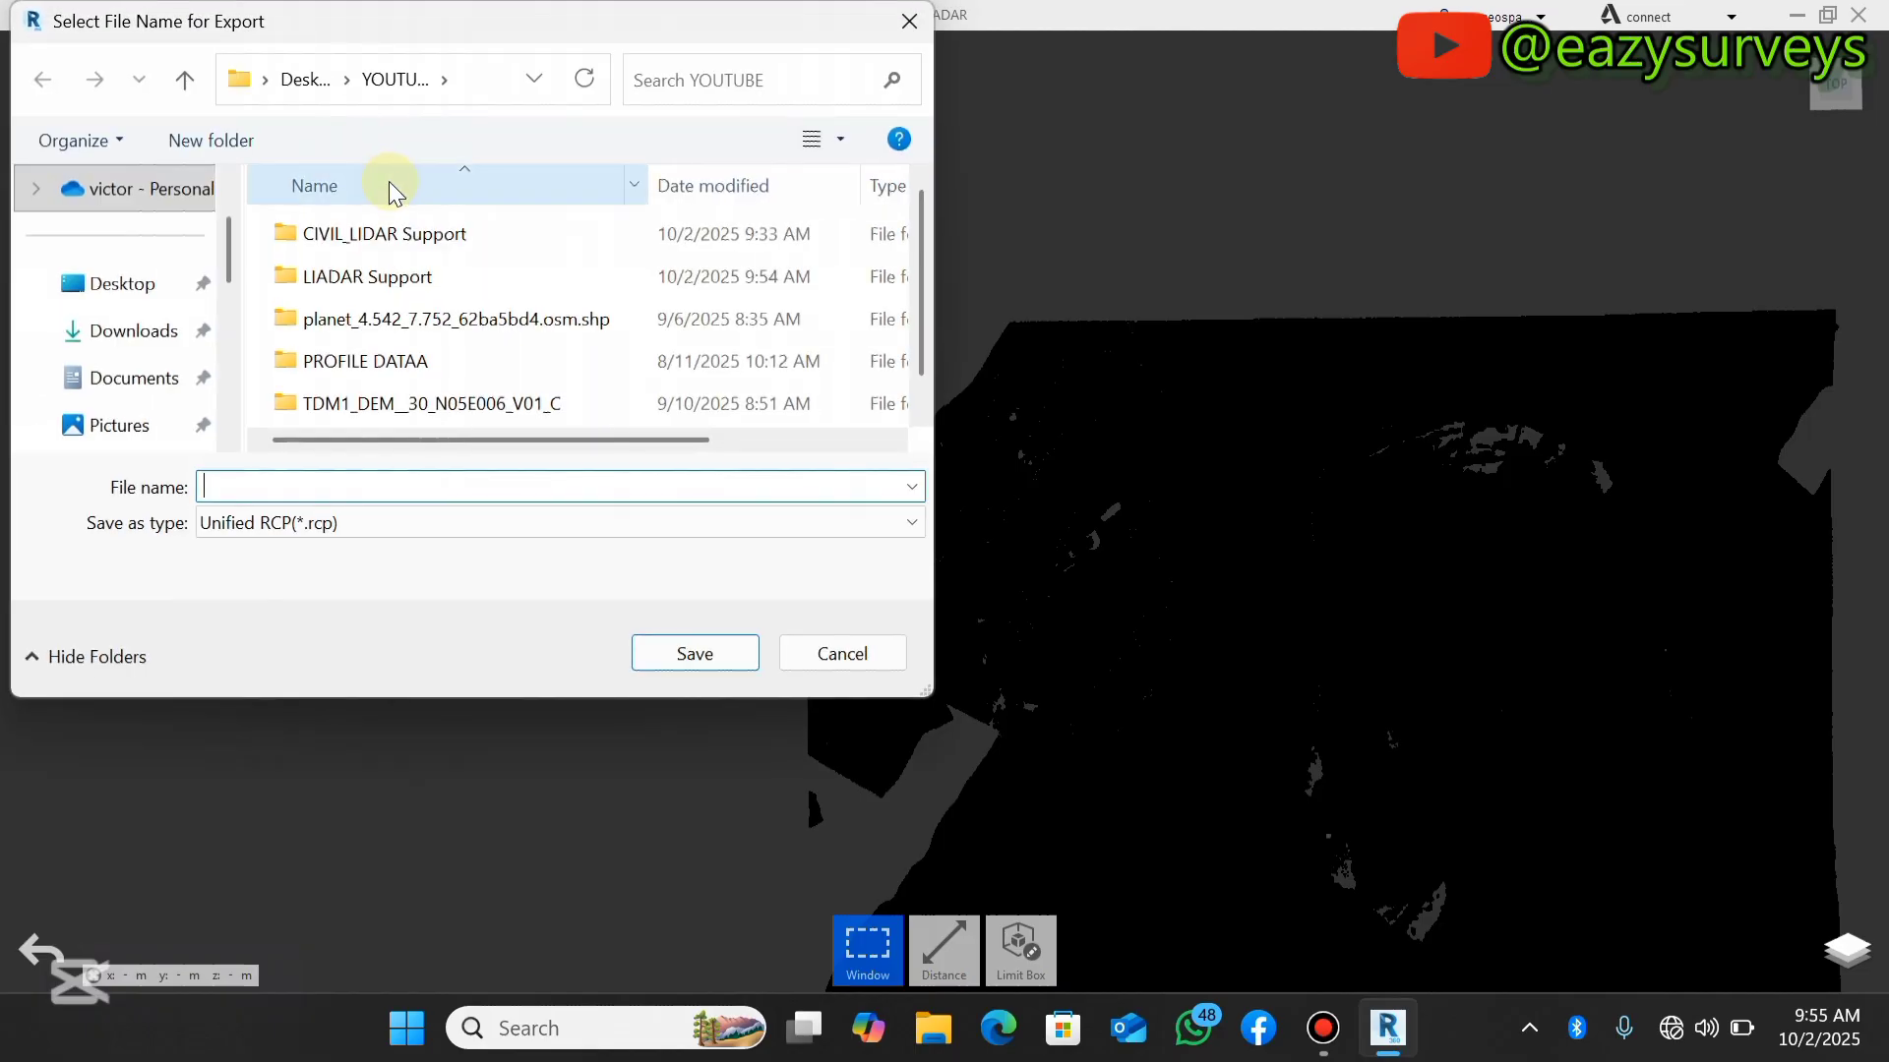
left_click(781, 521)
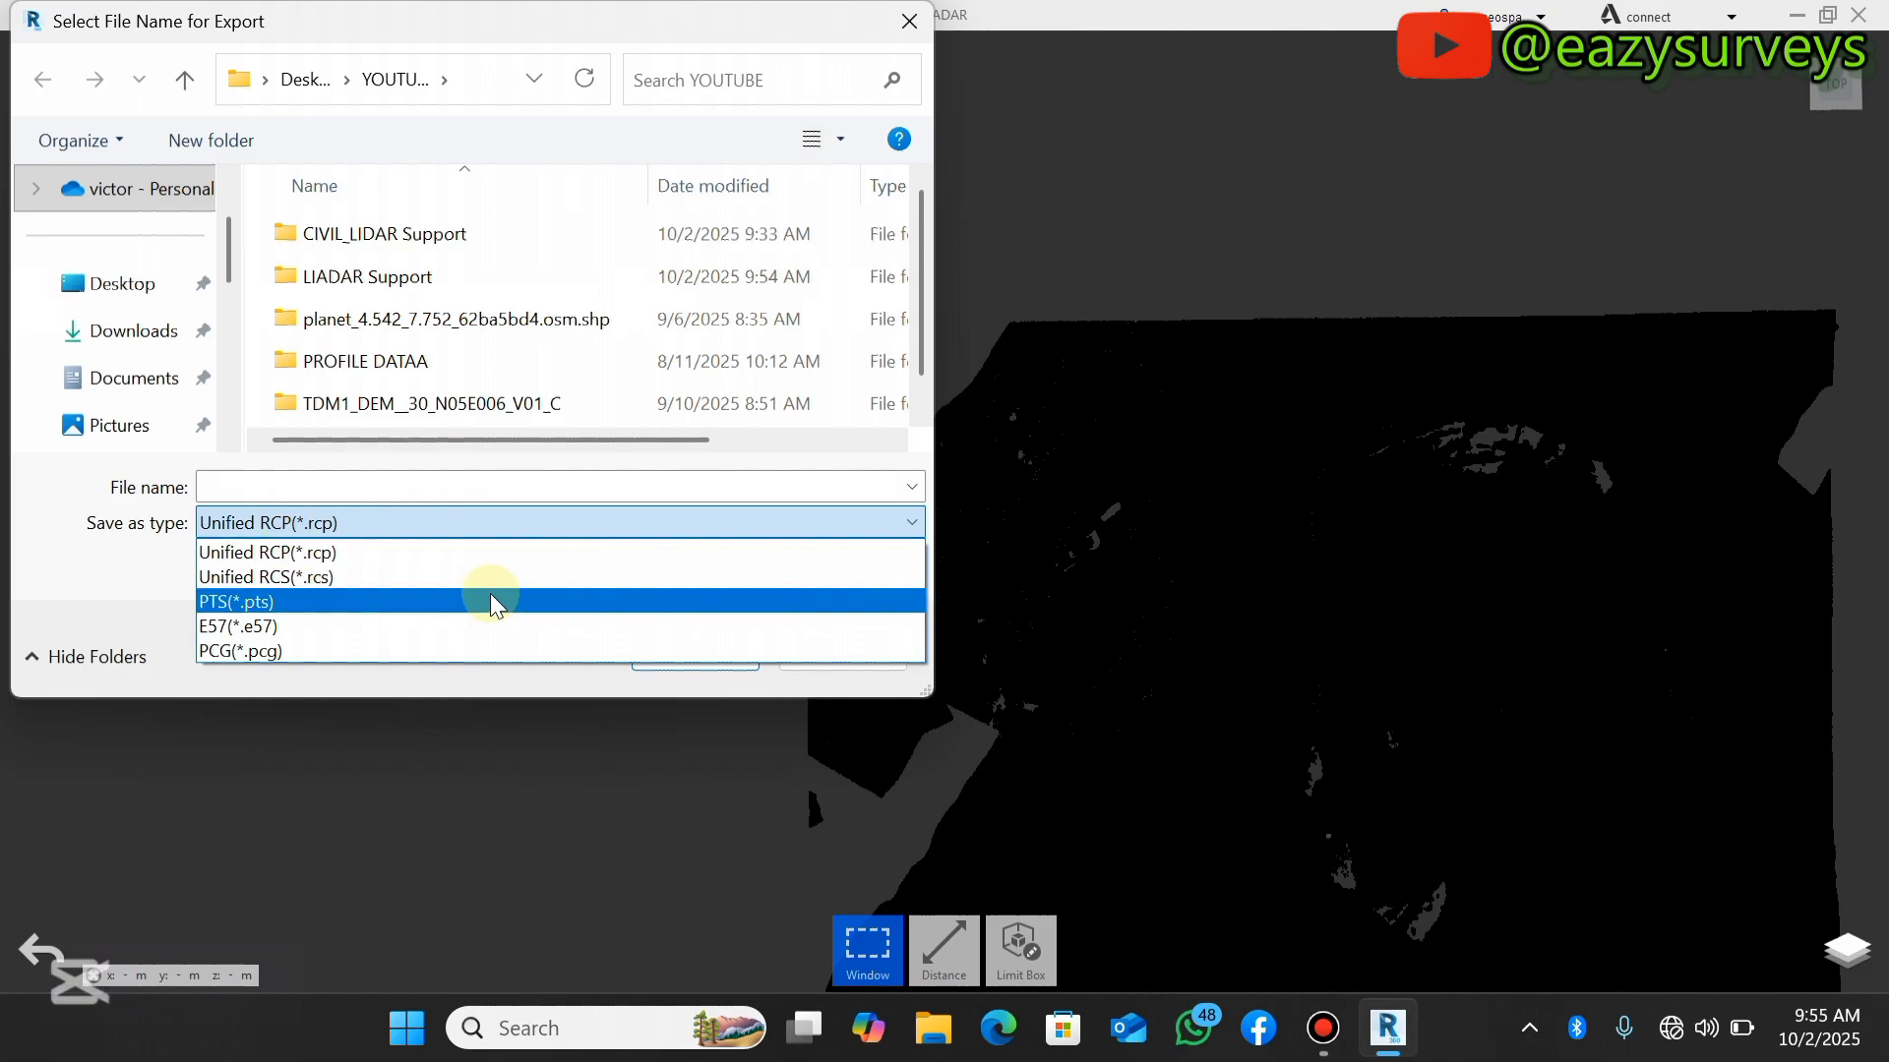
left_click(339, 557)
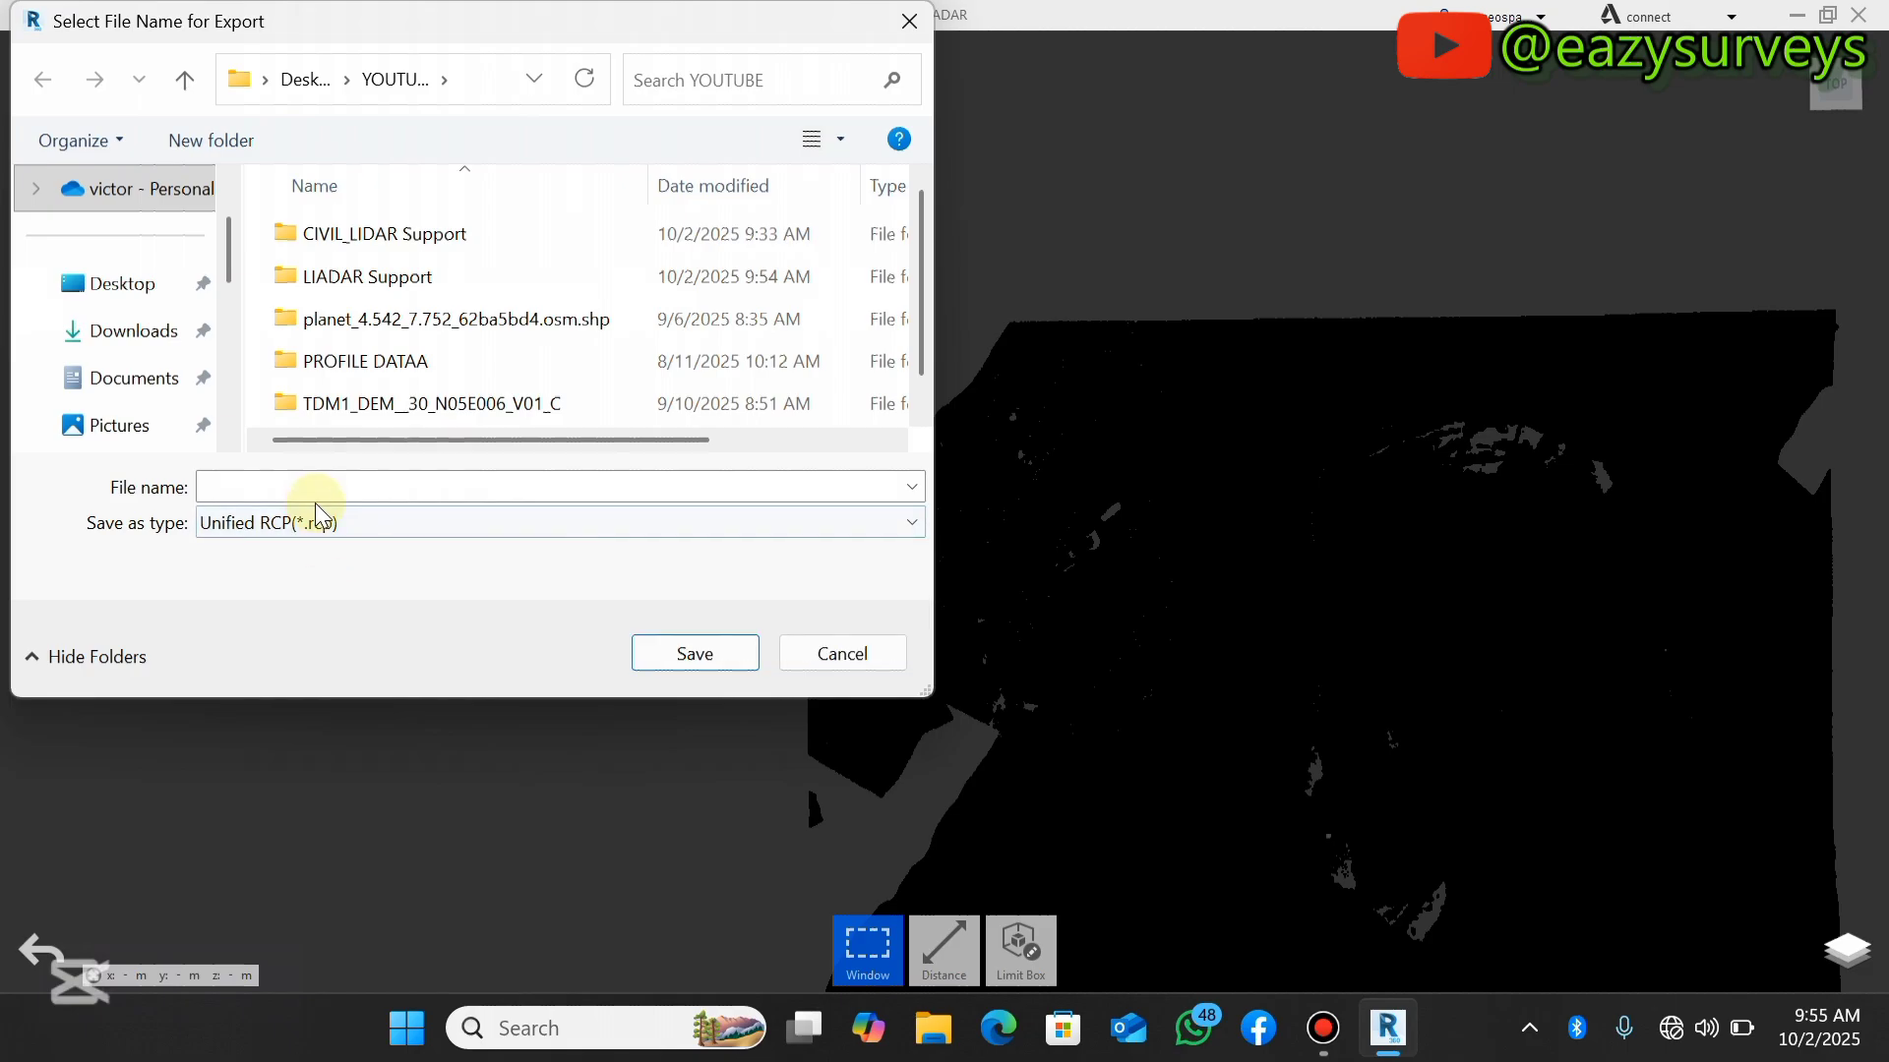
- Name the export CIVIL3D_LIDAR, save it in the YOUTUBE folder and unify the project scans
left_click(223, 487)
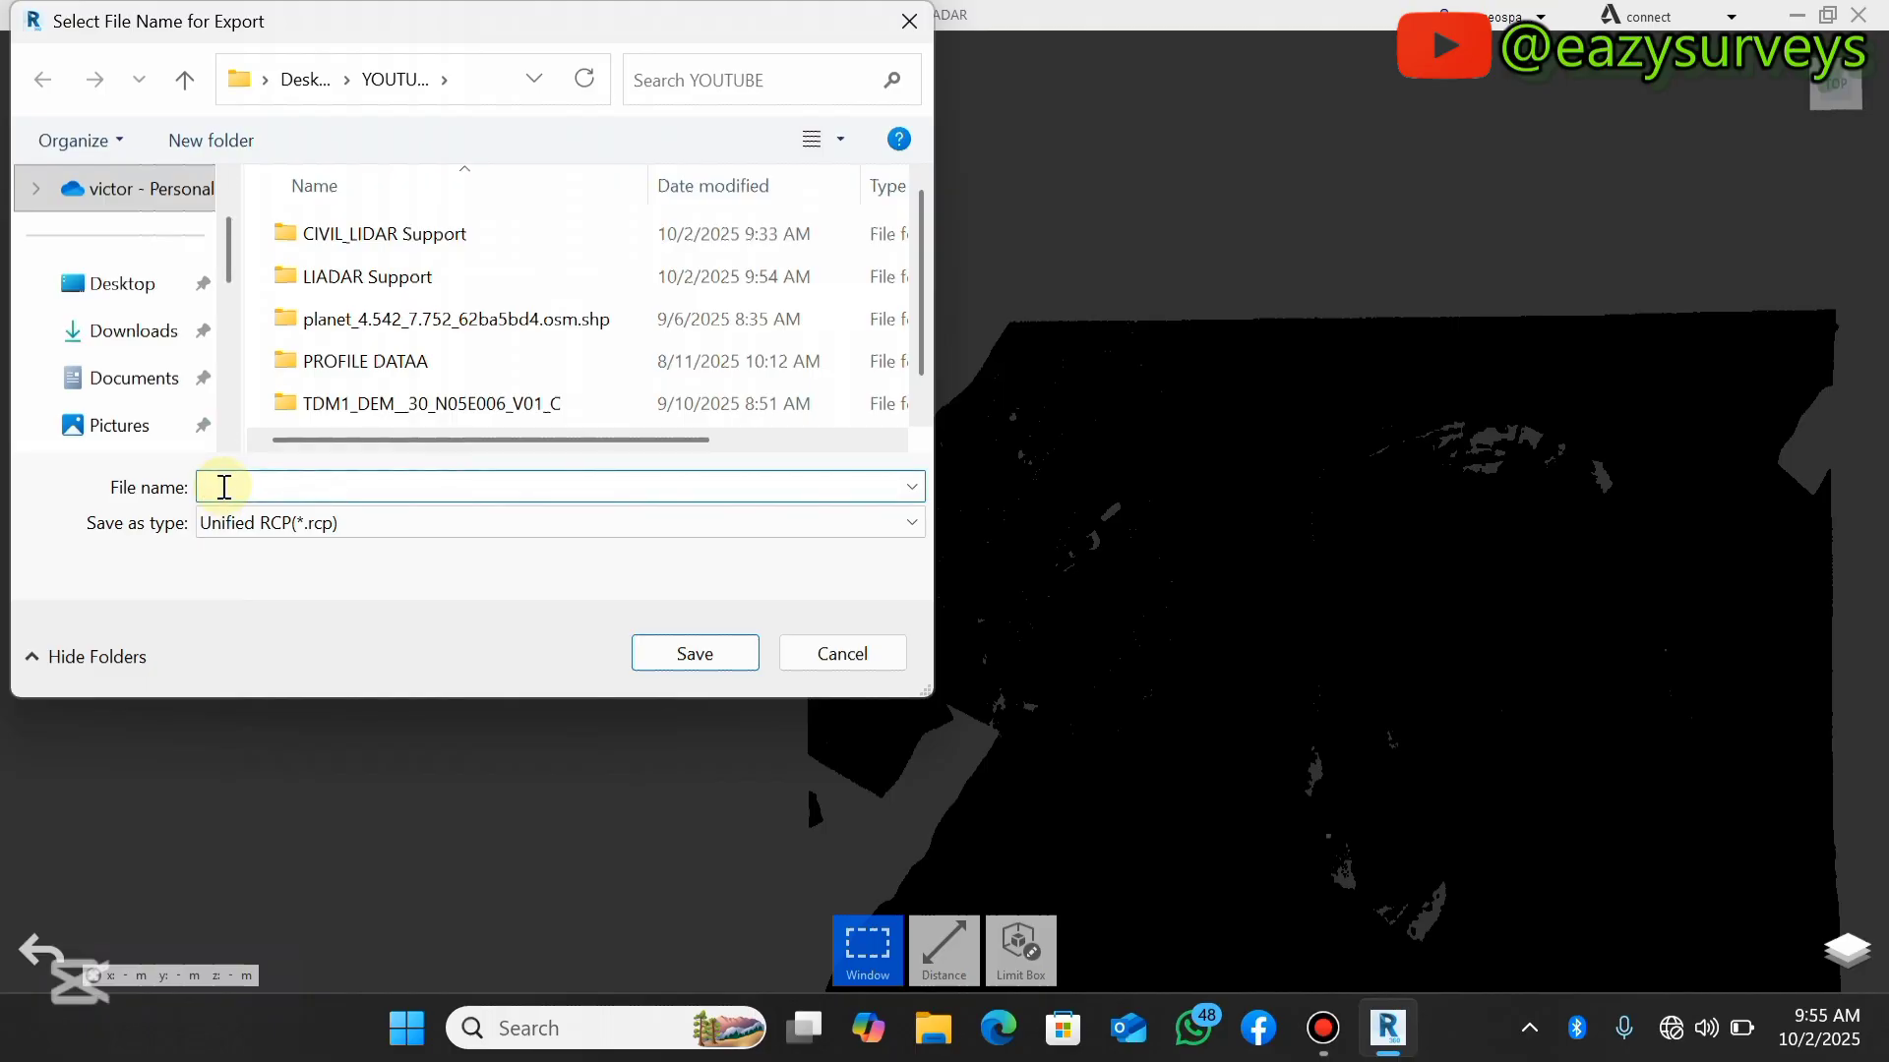
type("CICI")
type("L3D")
key("BackSpace")
key("BackSpace")
key("BackSpace")
key("BackSpace")
type("VIL")
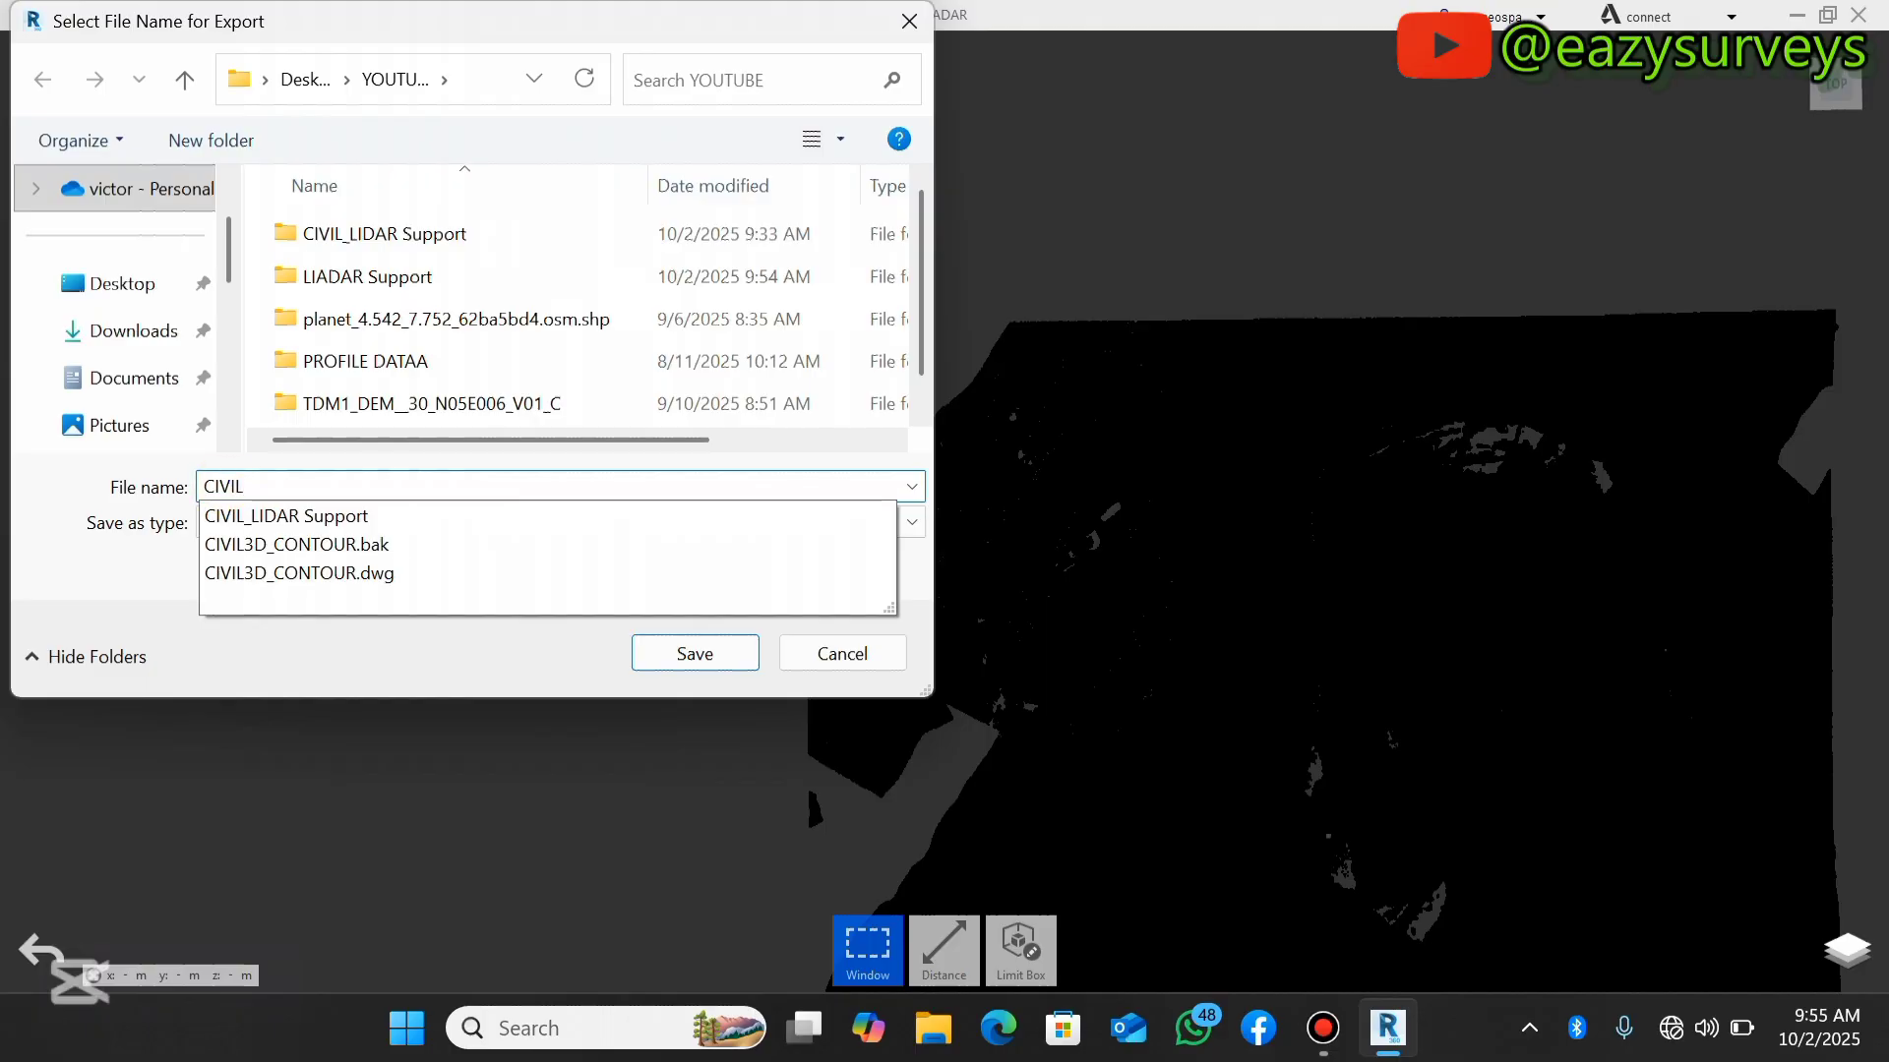
type("3D")
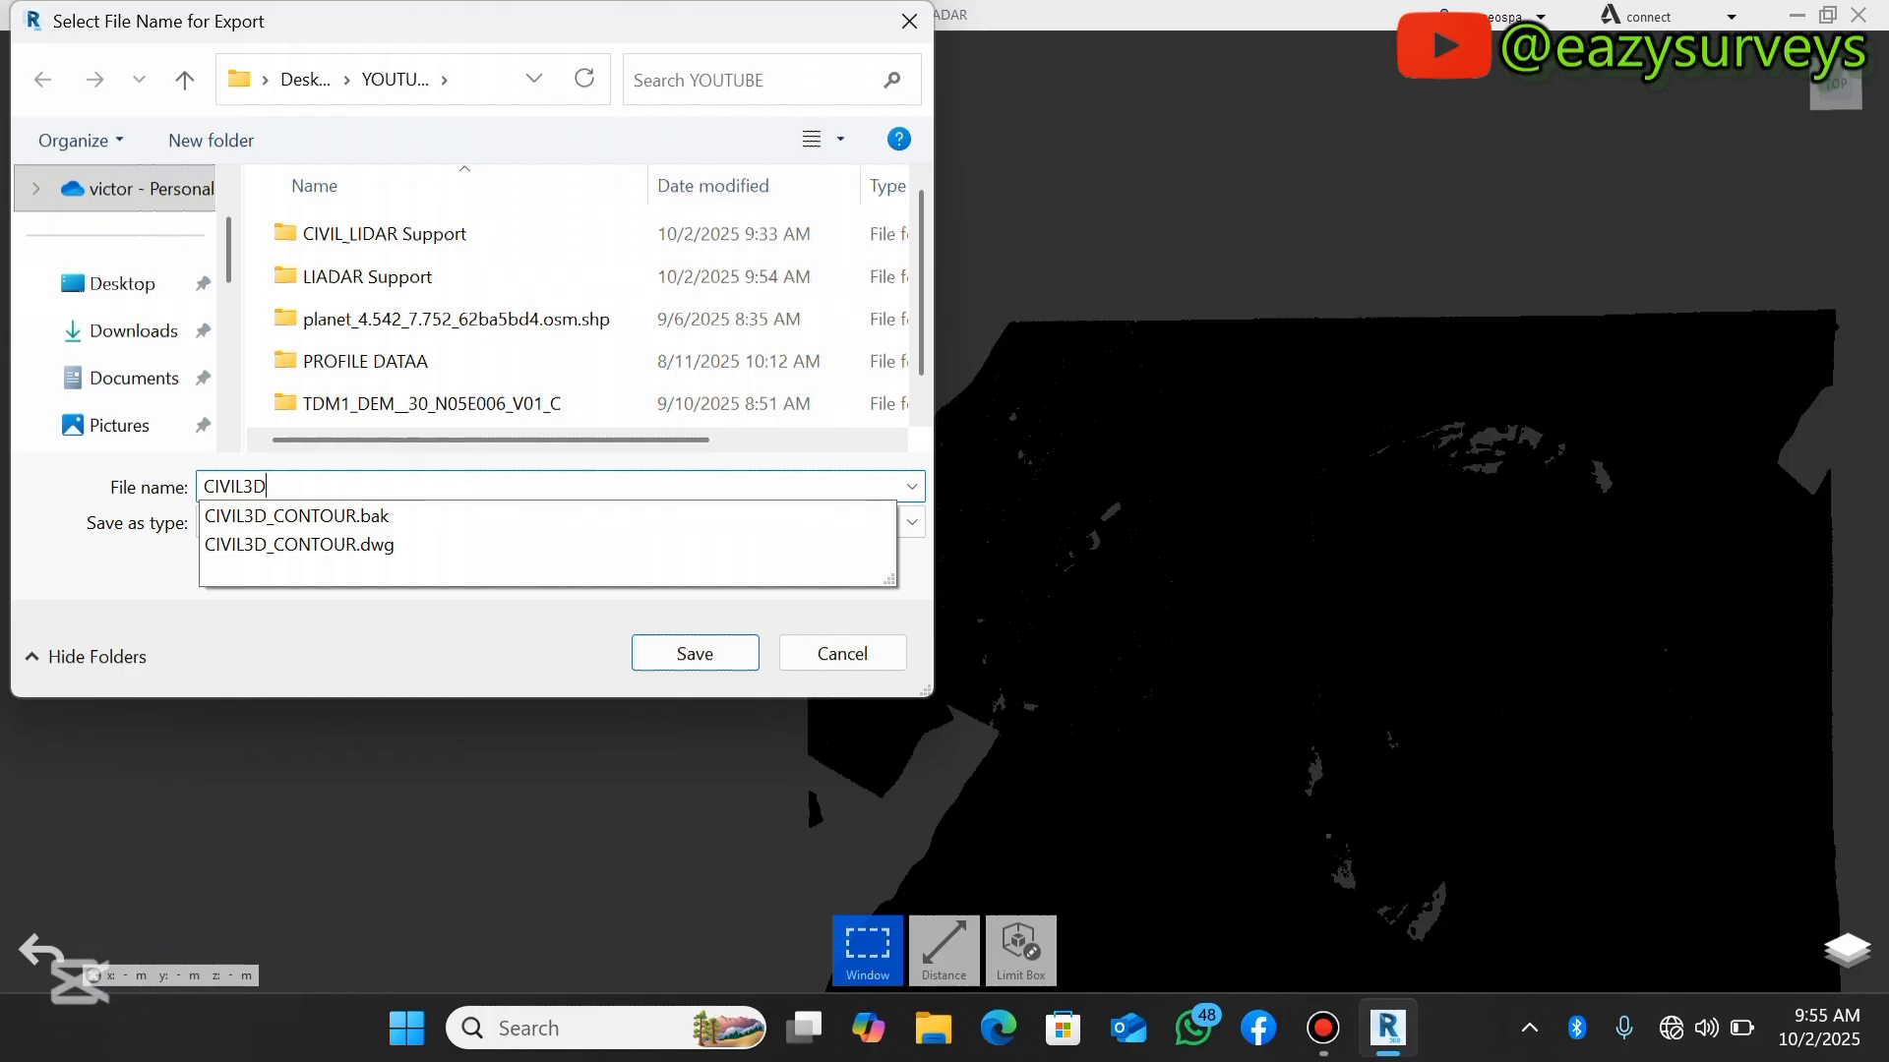
type("_LIDAT")
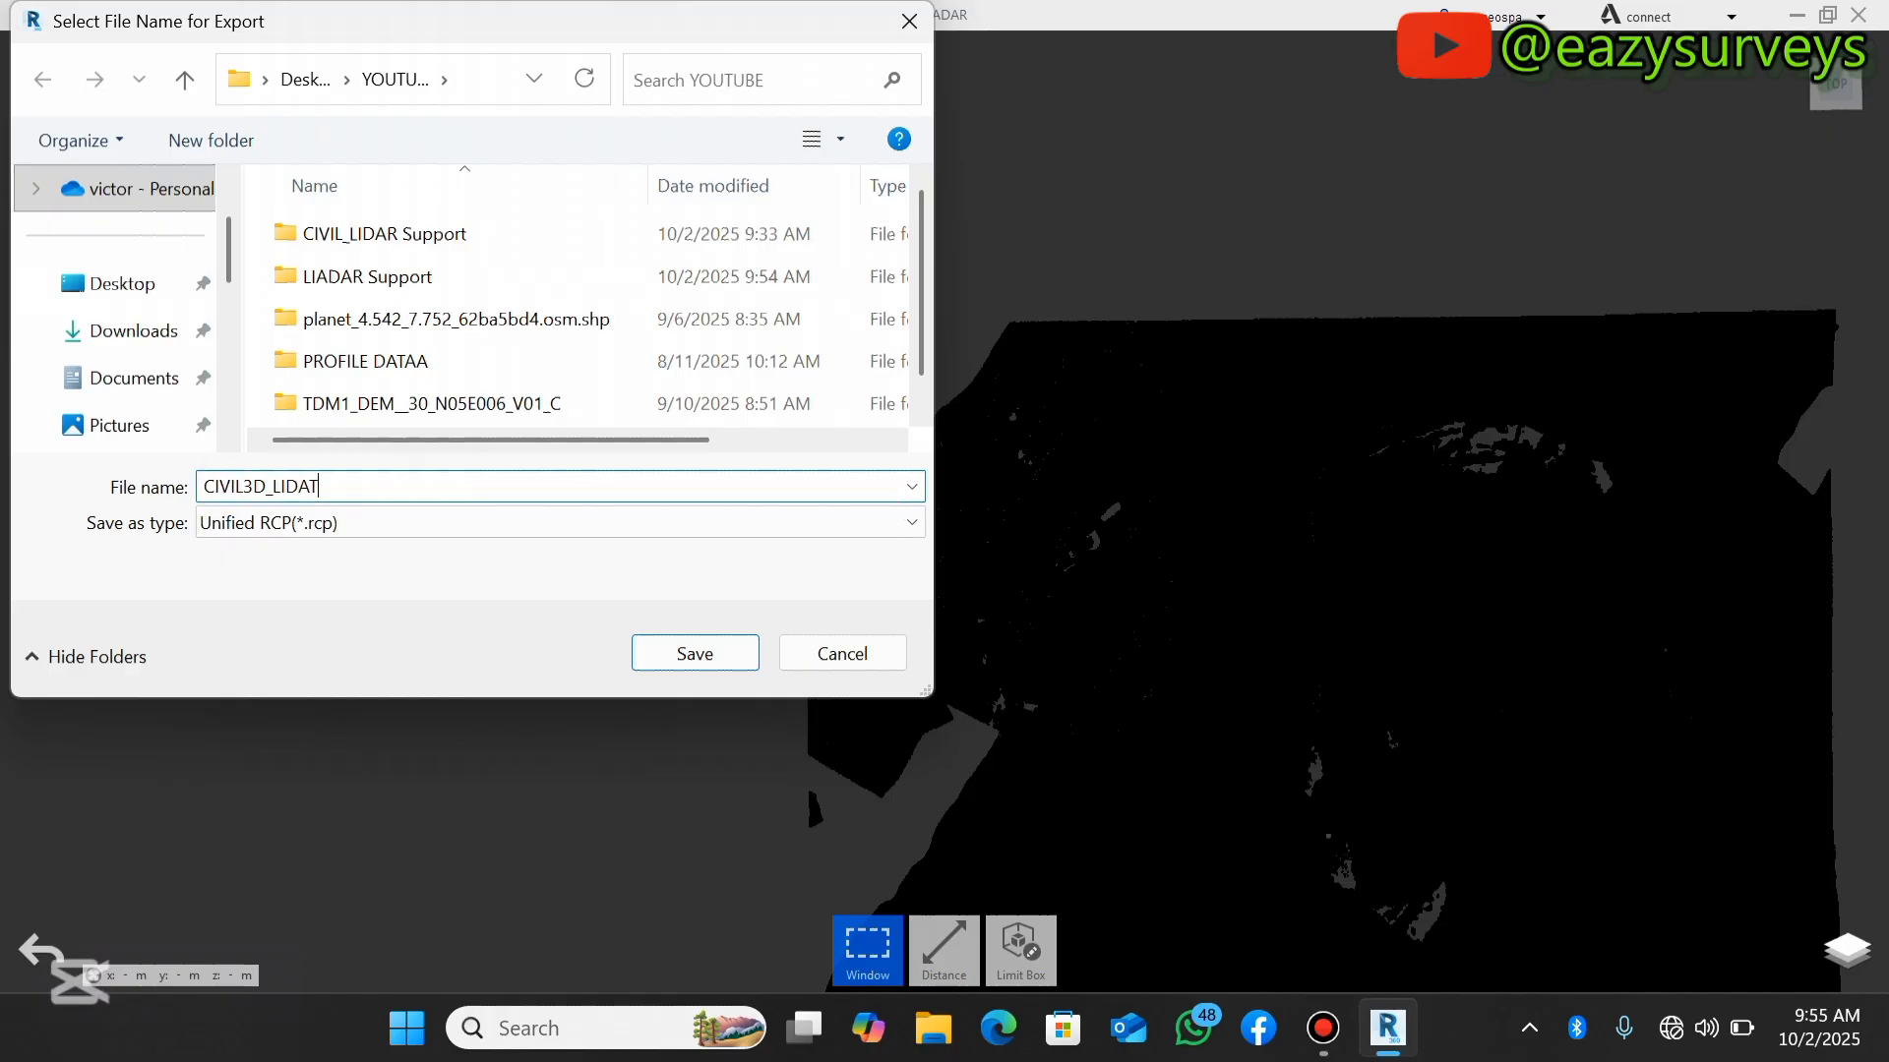
key("BackSpace")
type("R")
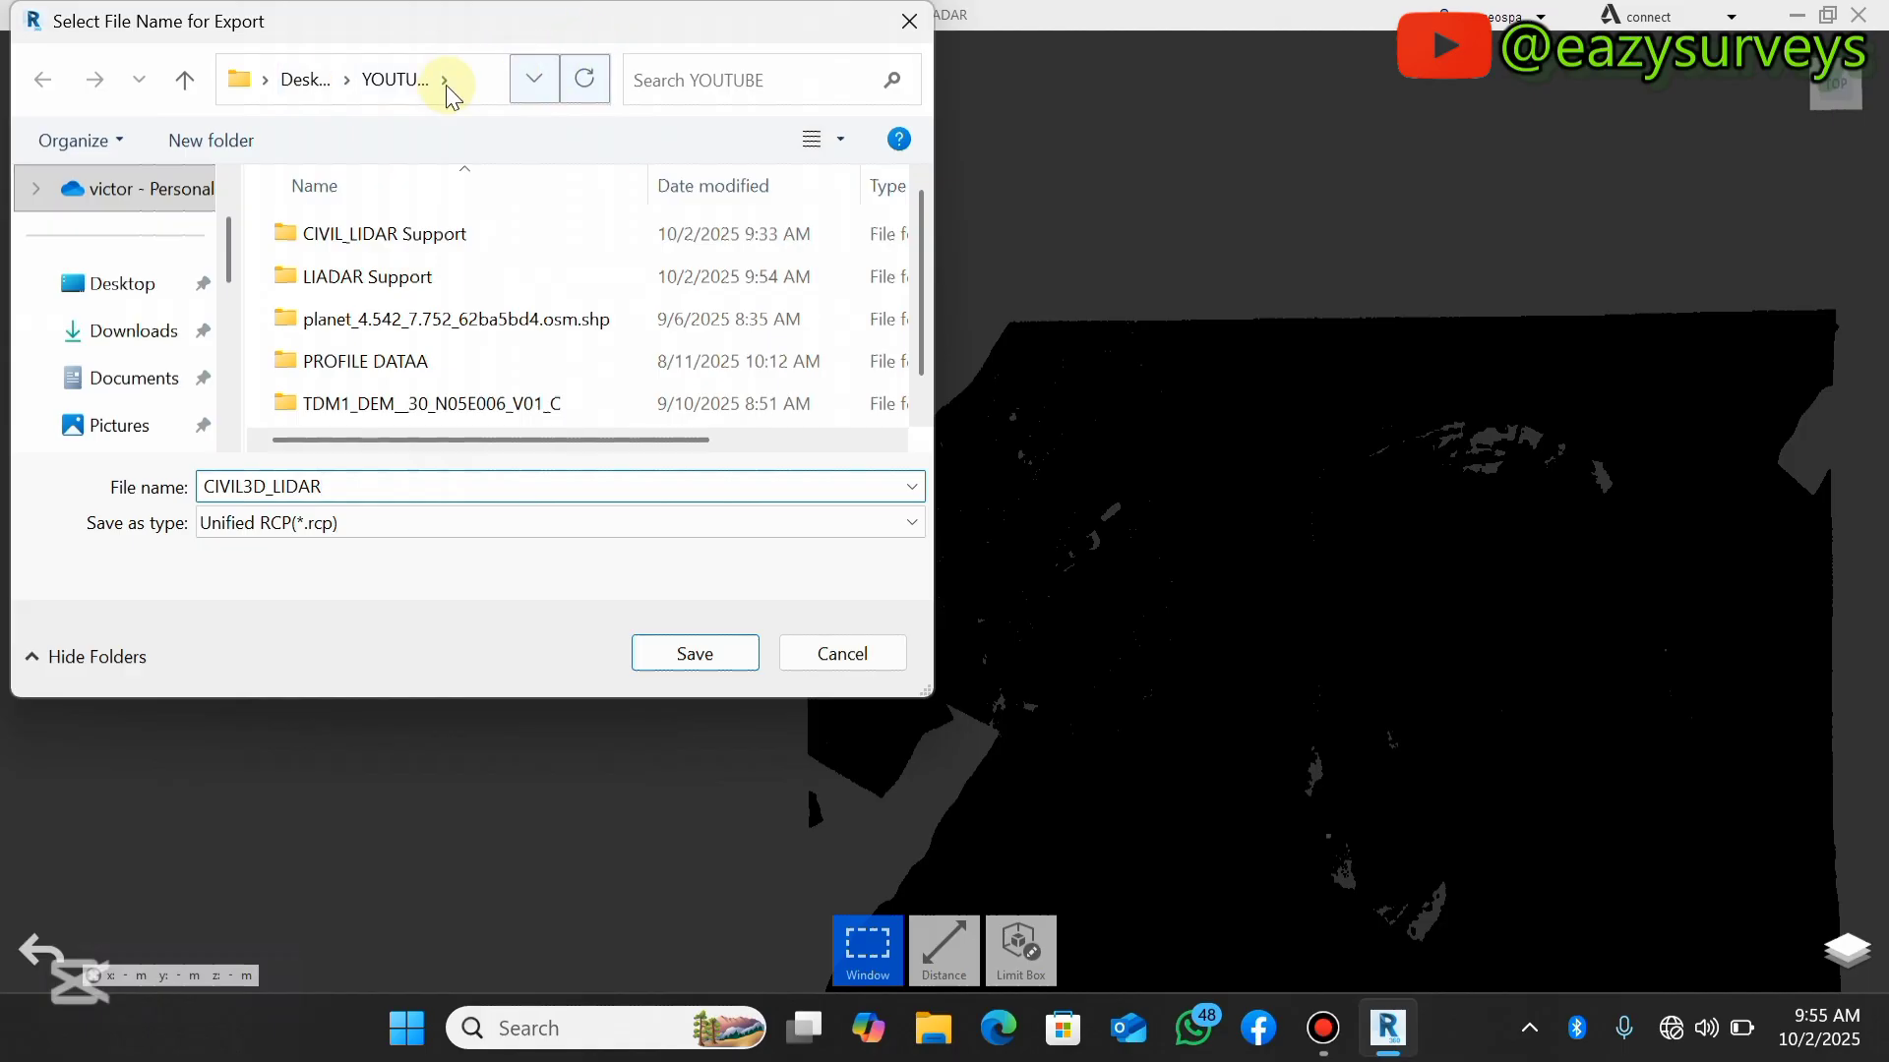
left_click(694, 654)
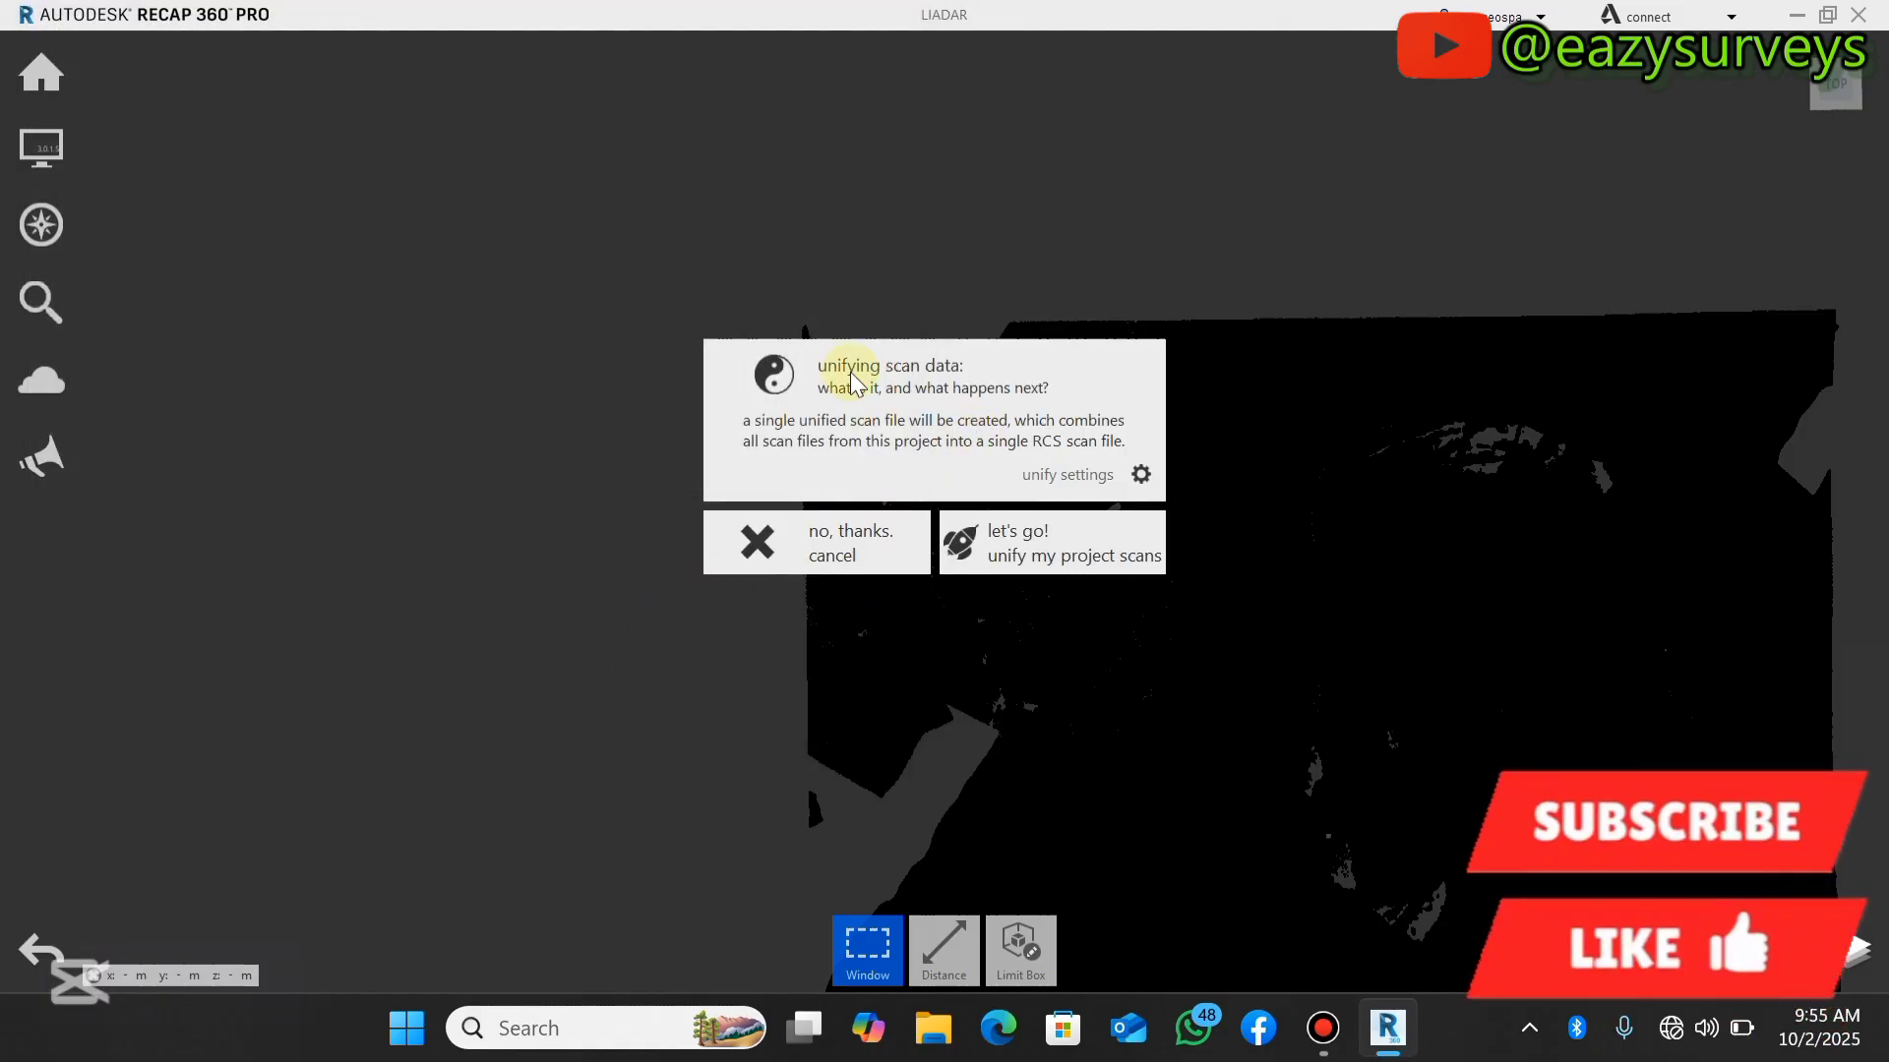
left_click(1052, 535)
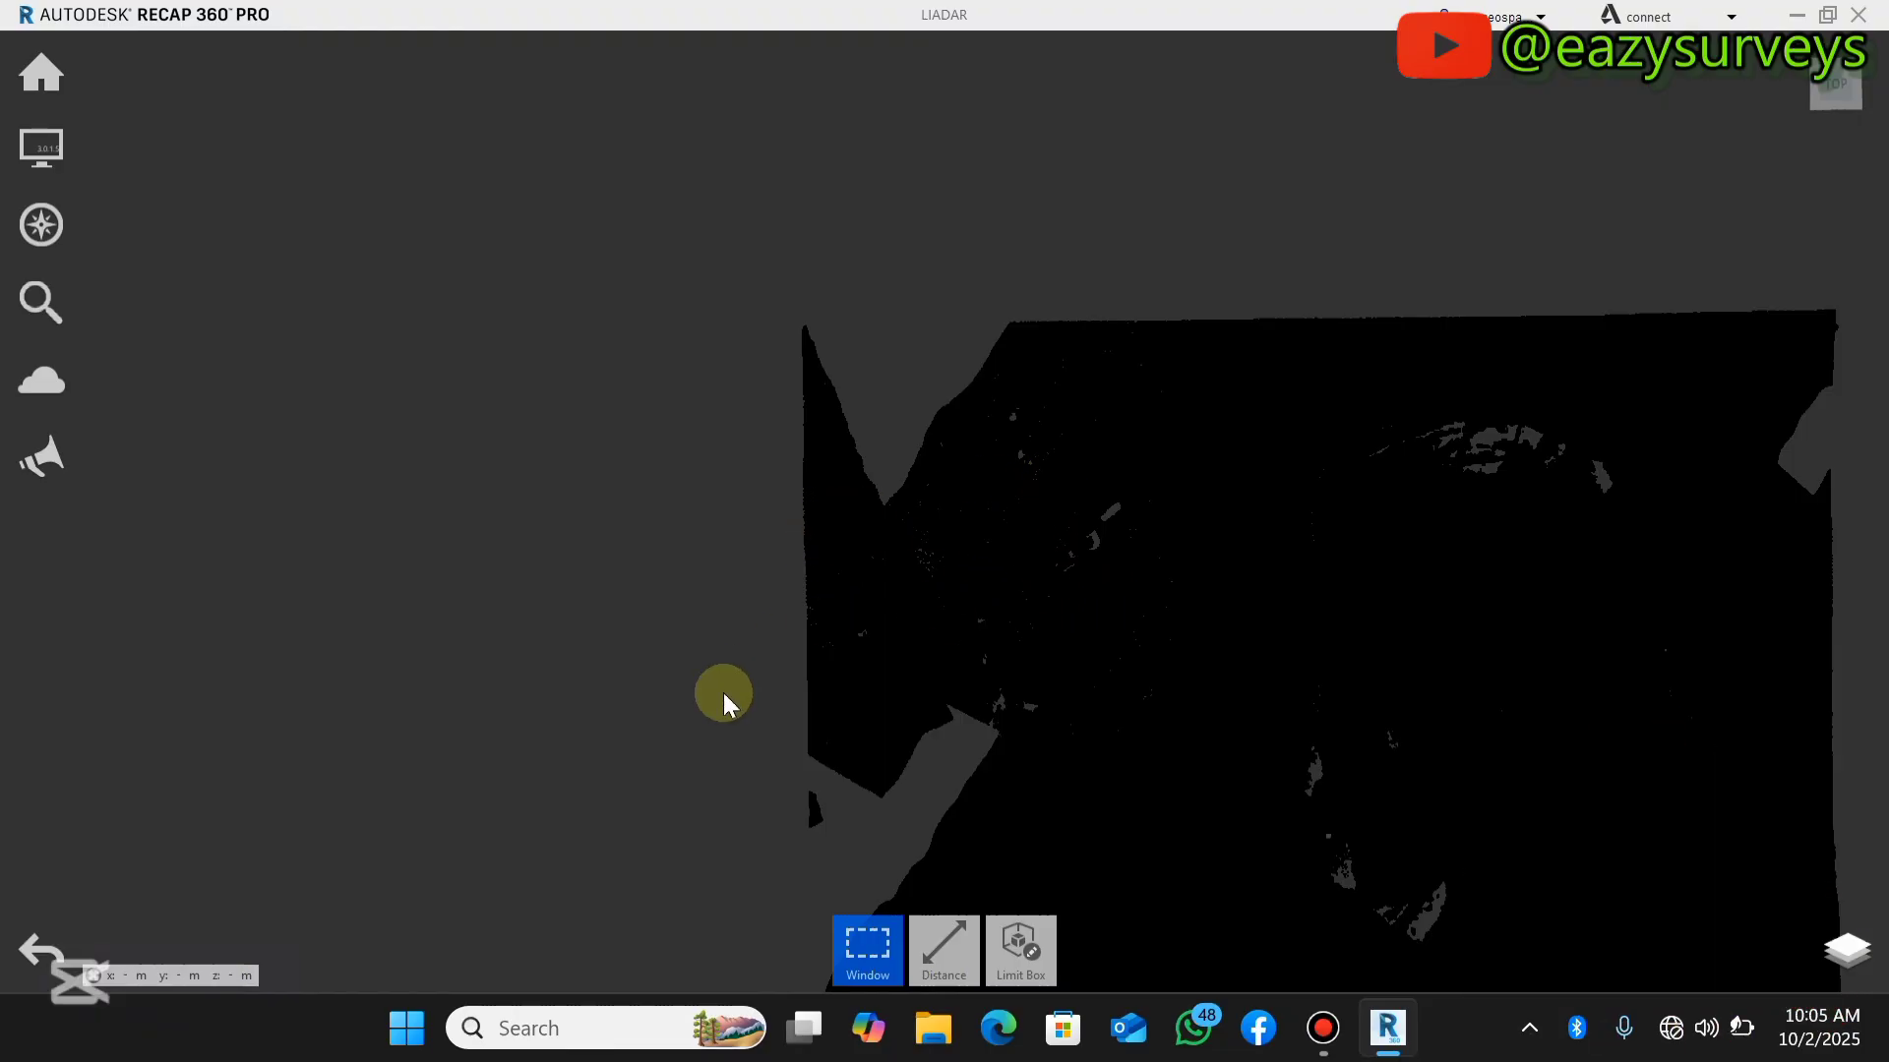
- Close Autodesk ReCap without saving the project changes
left_click(1862, 15)
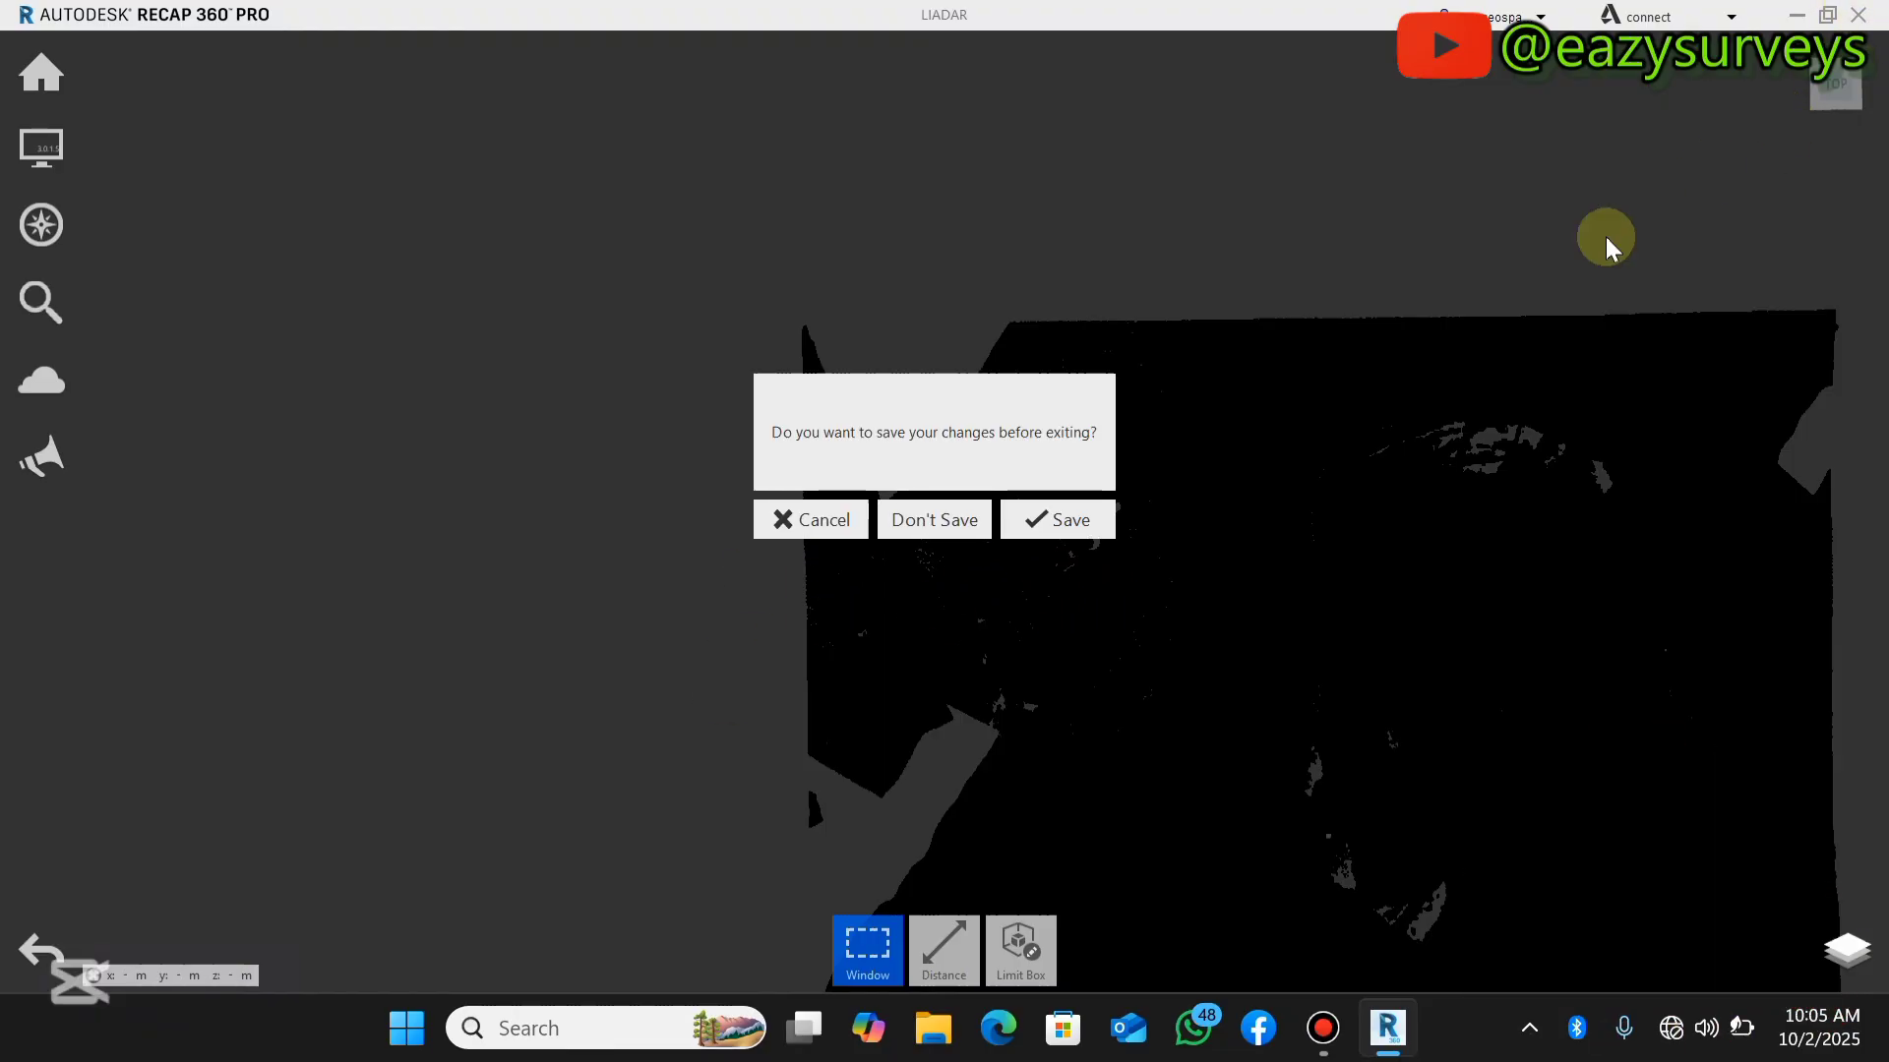
left_click(940, 522)
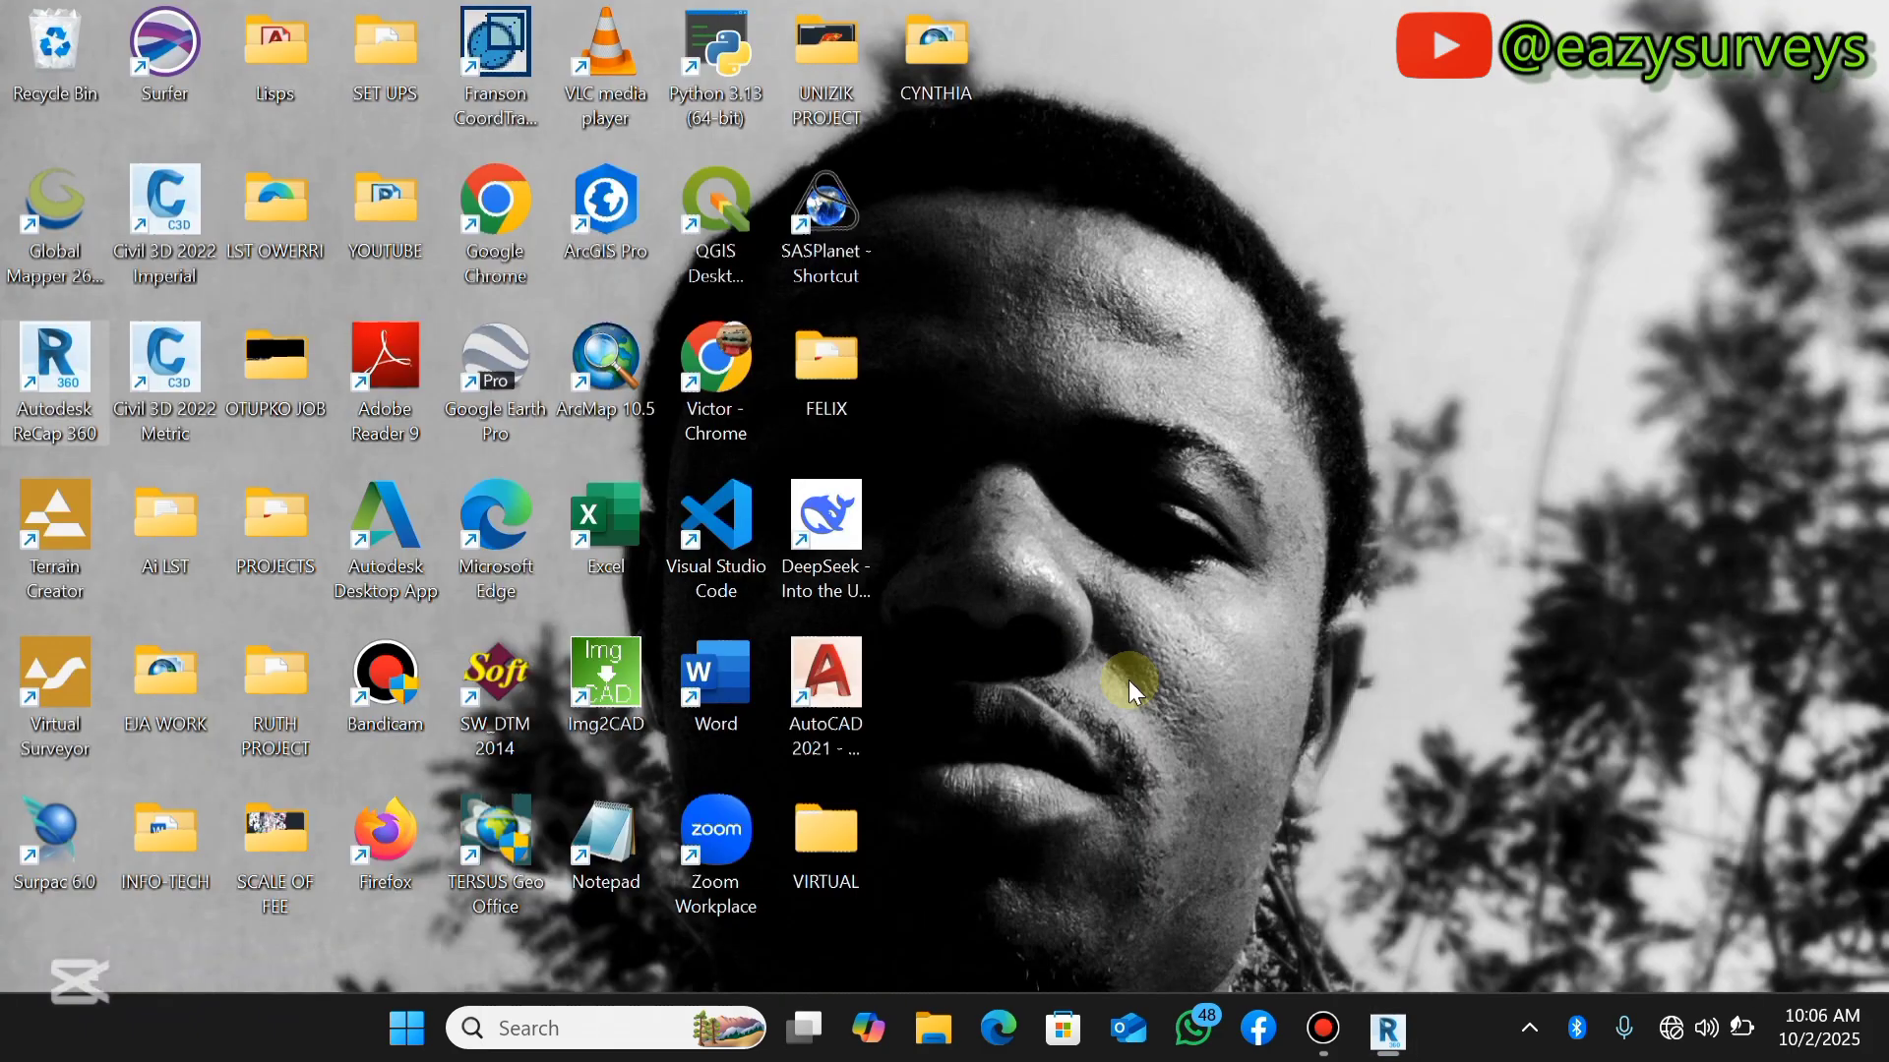
- Launch Civil 3D 2022 Metric and dismiss the display scale warning
double_click(152, 354)
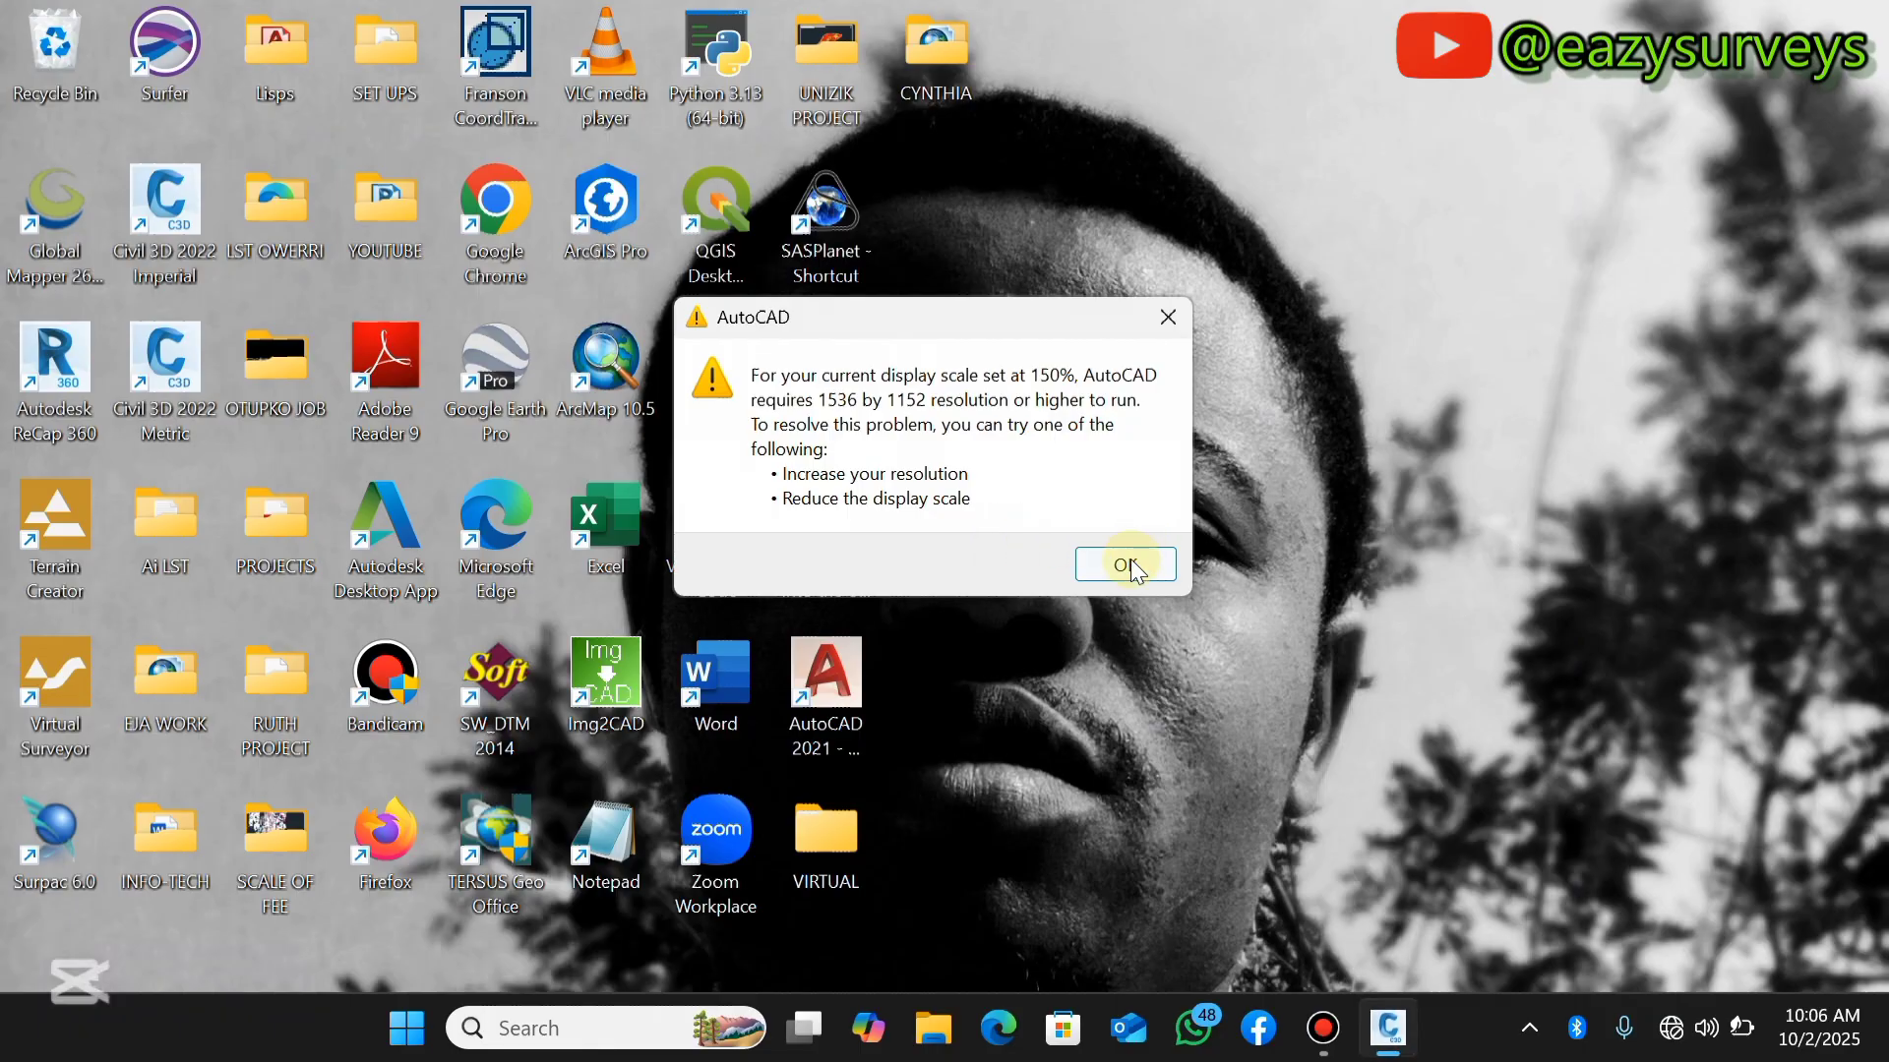
left_click(1117, 559)
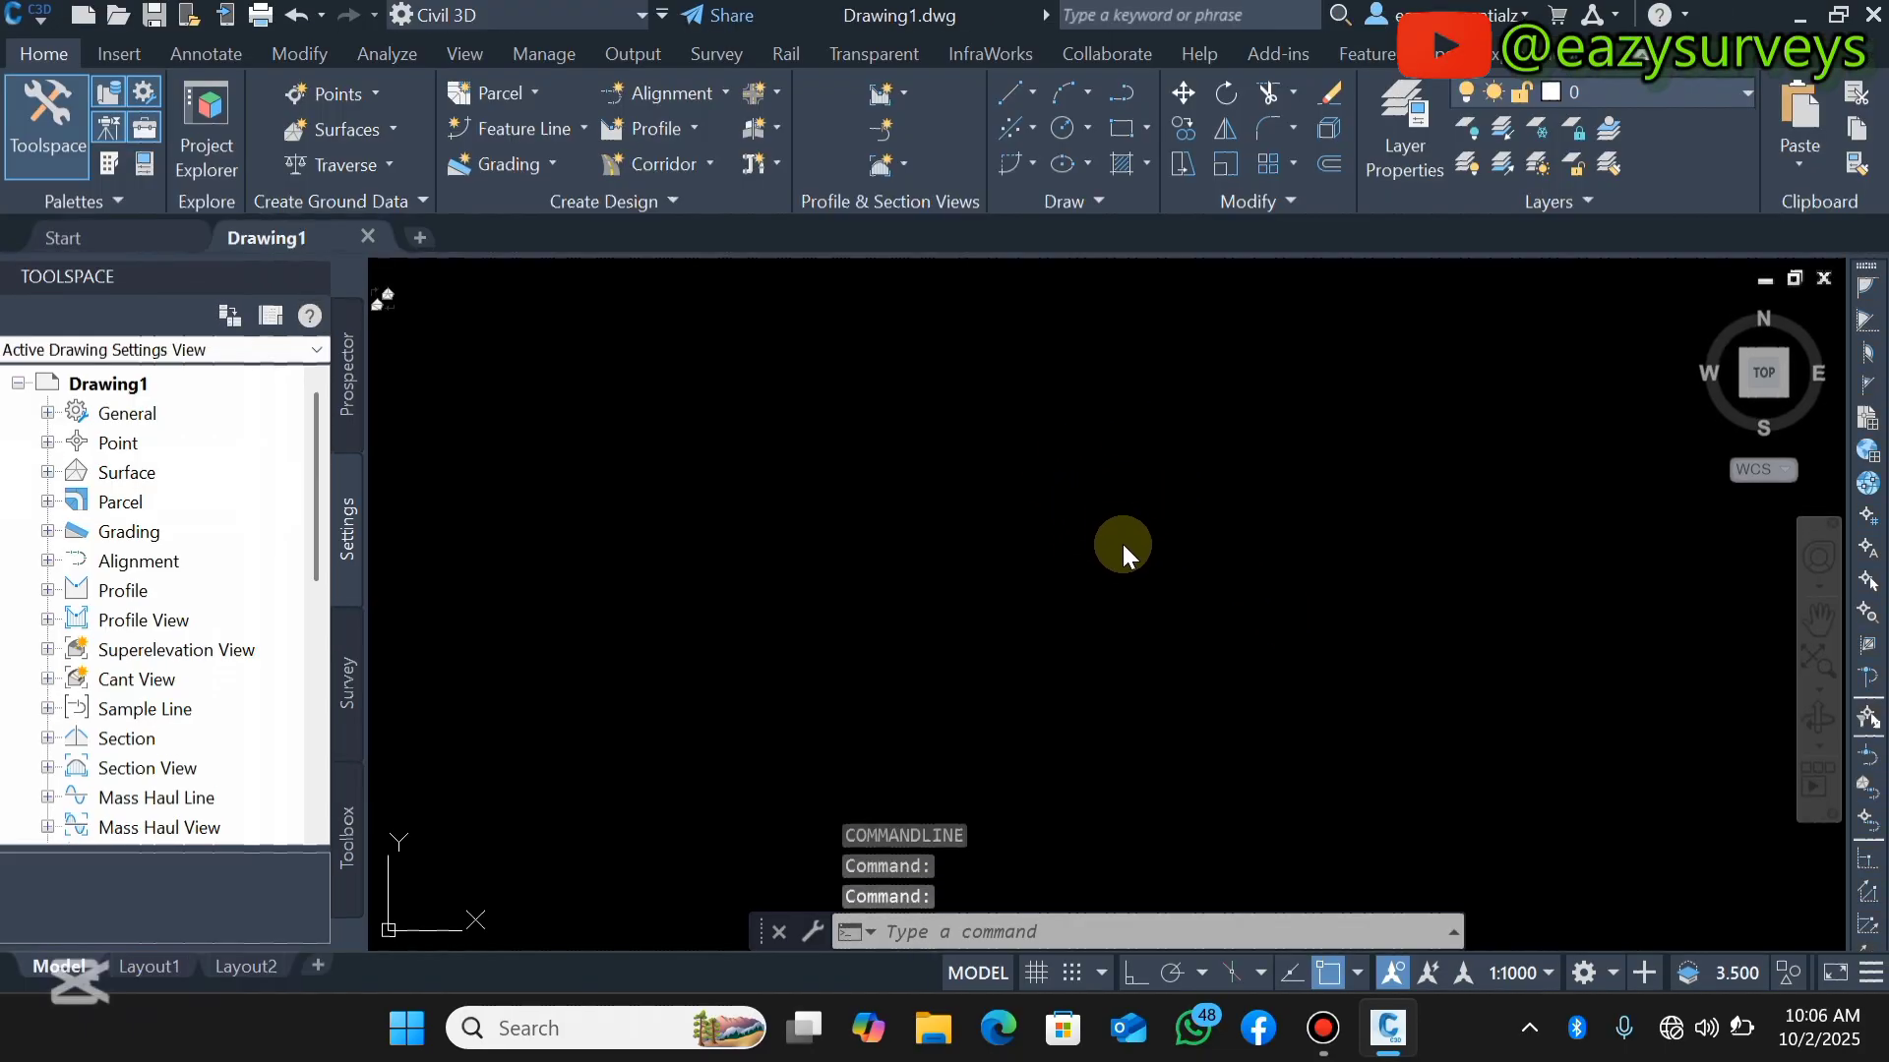
- Check the units and zone in the drawing settings, and close them without changes
left_click(37, 18)
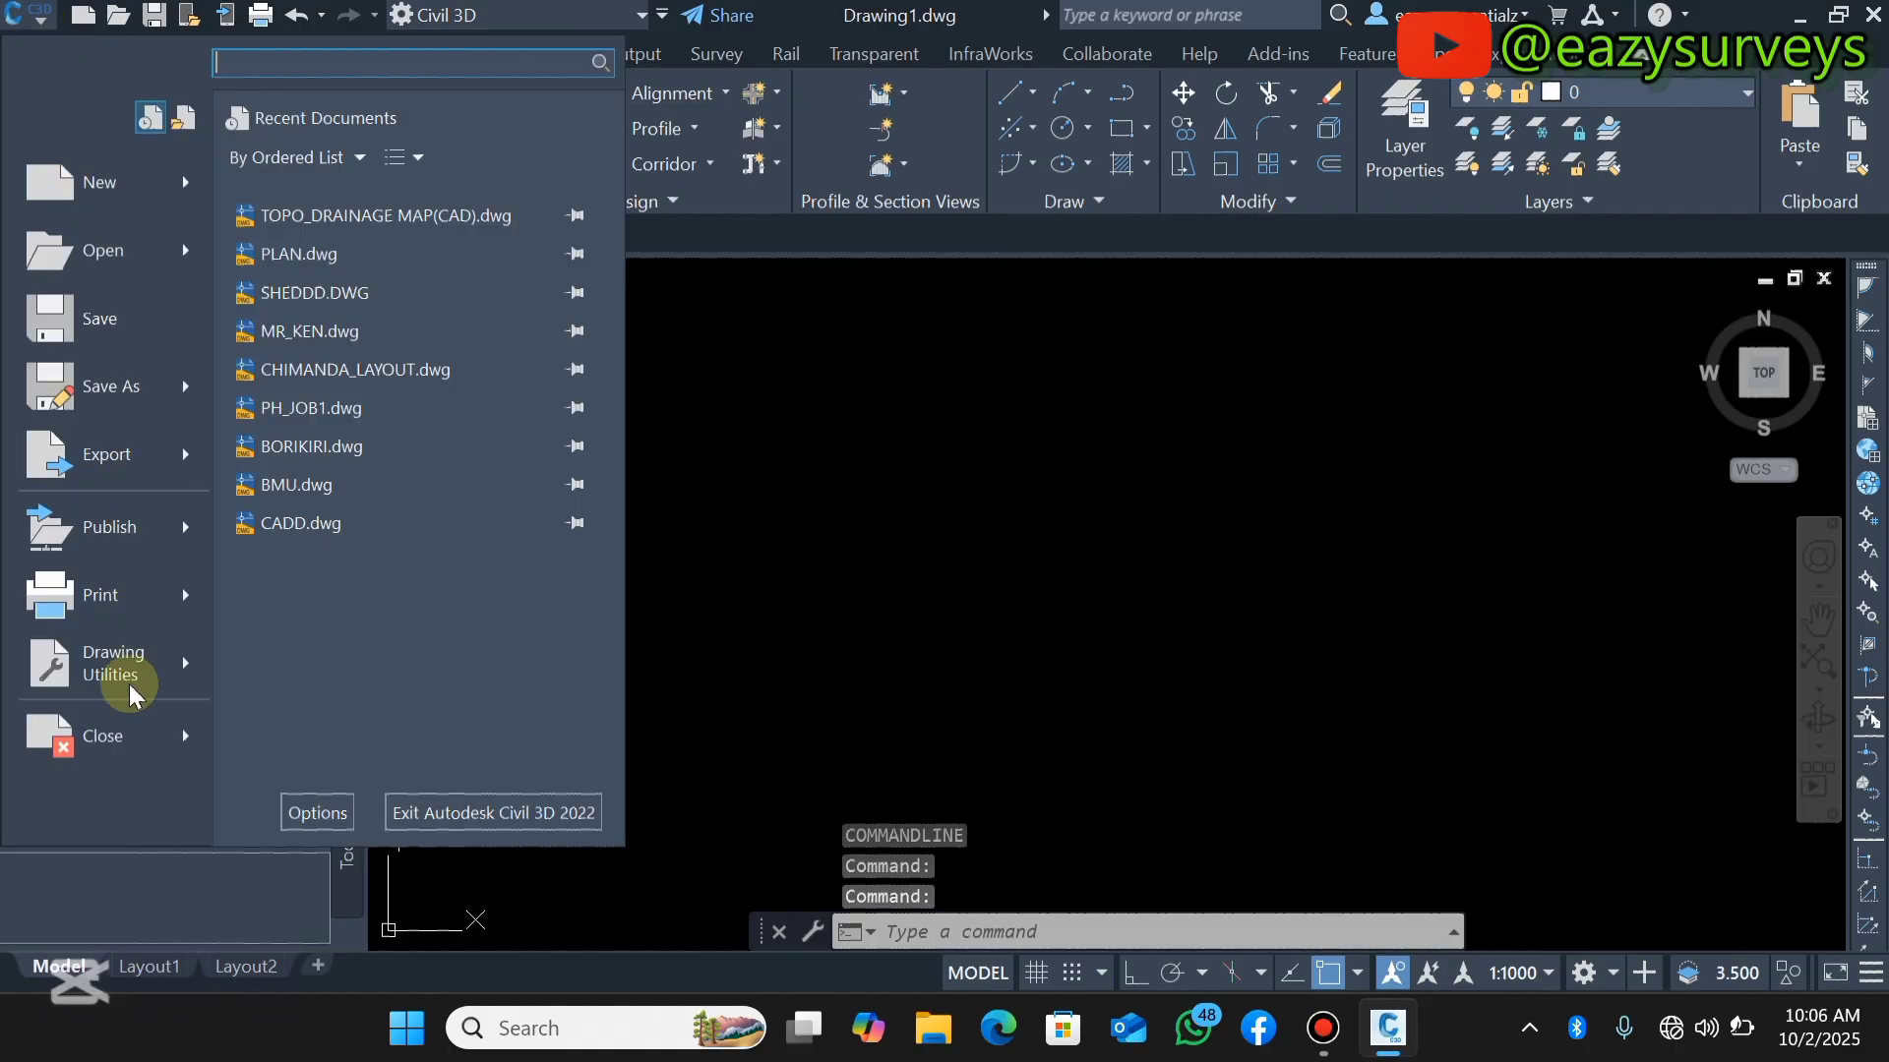
mouse_move(167, 679)
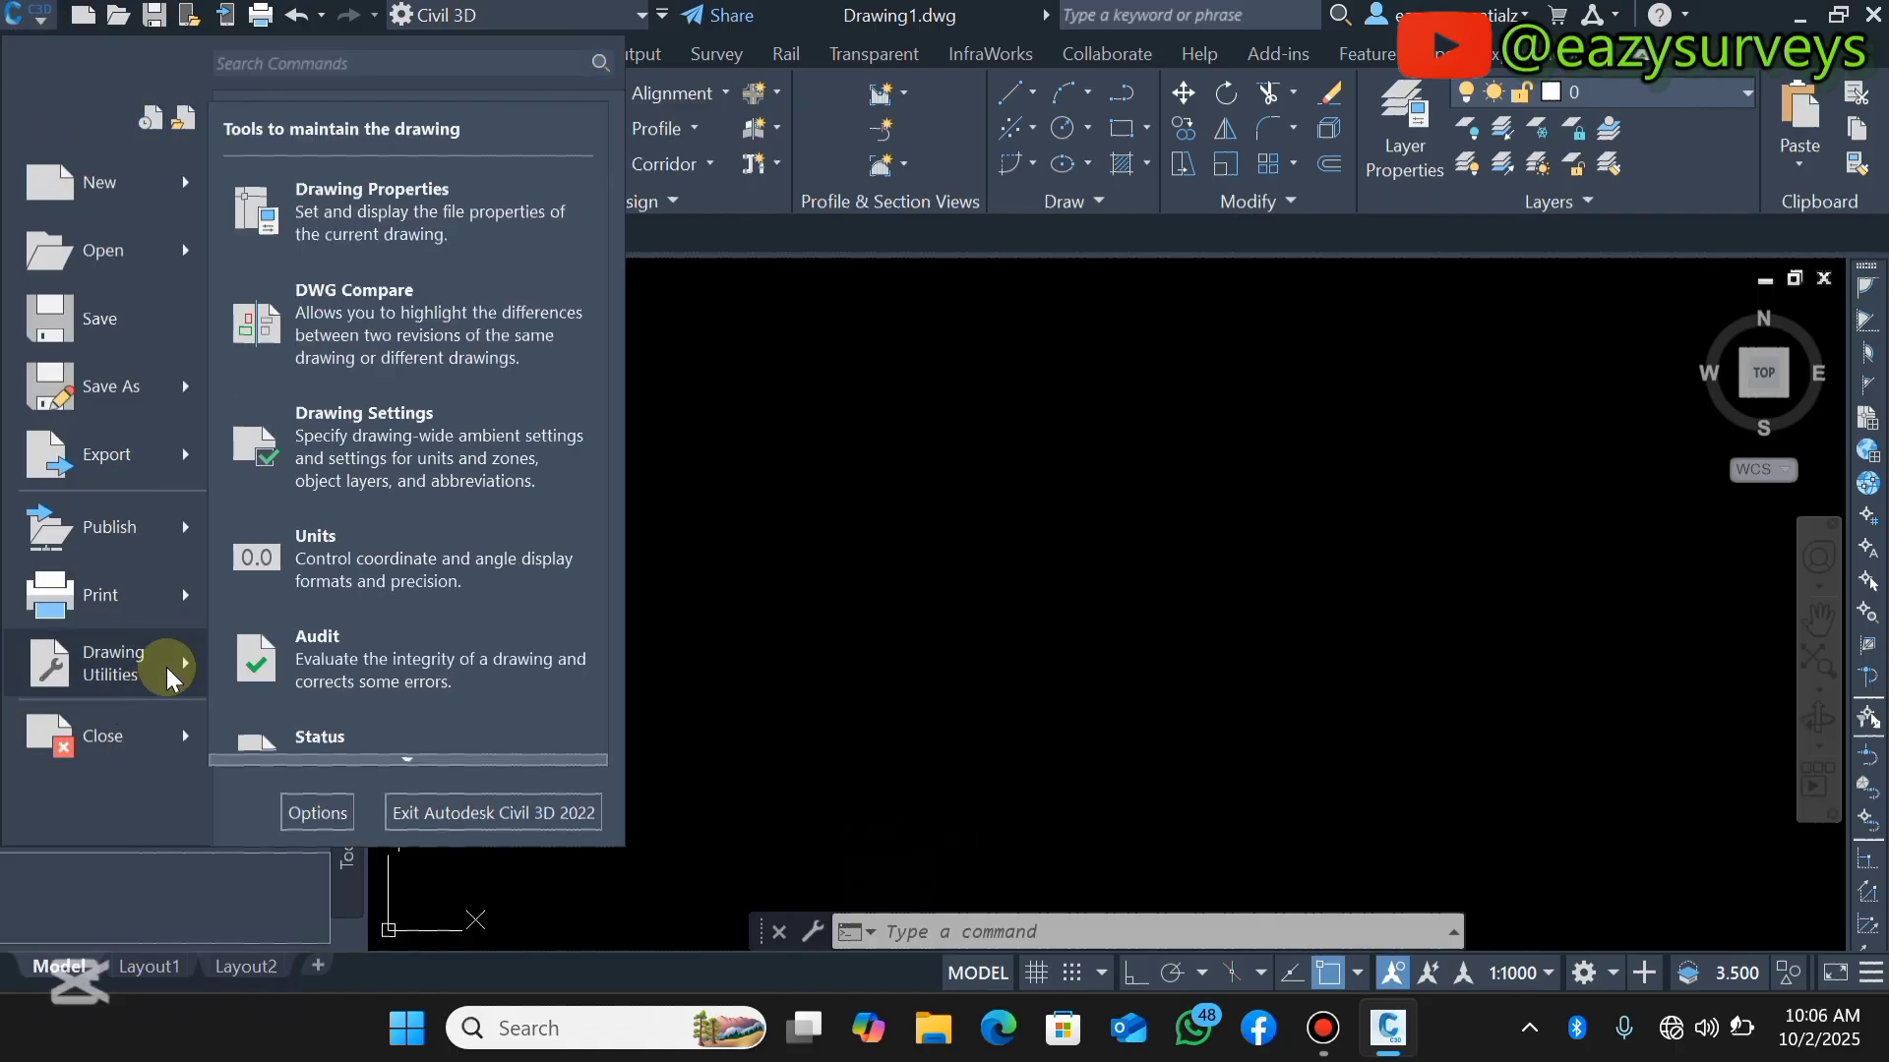
left_click(385, 473)
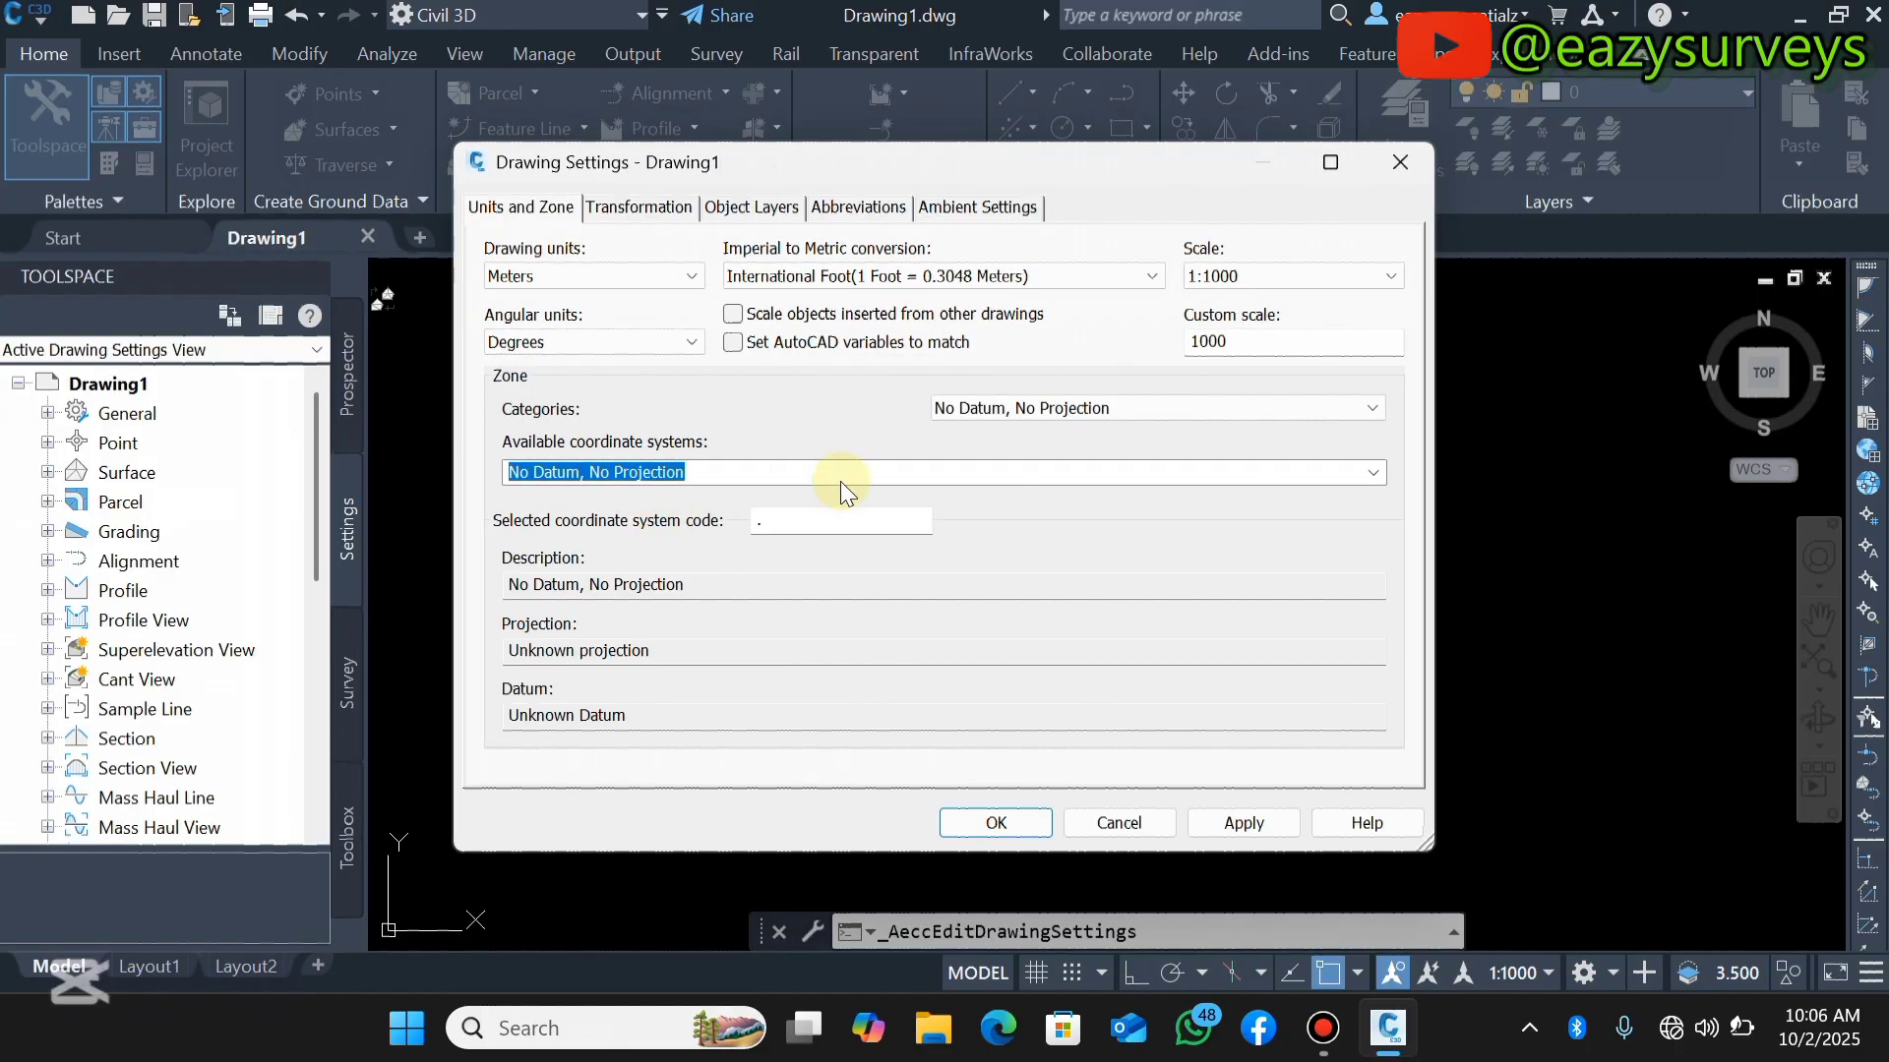
left_click(1398, 162)
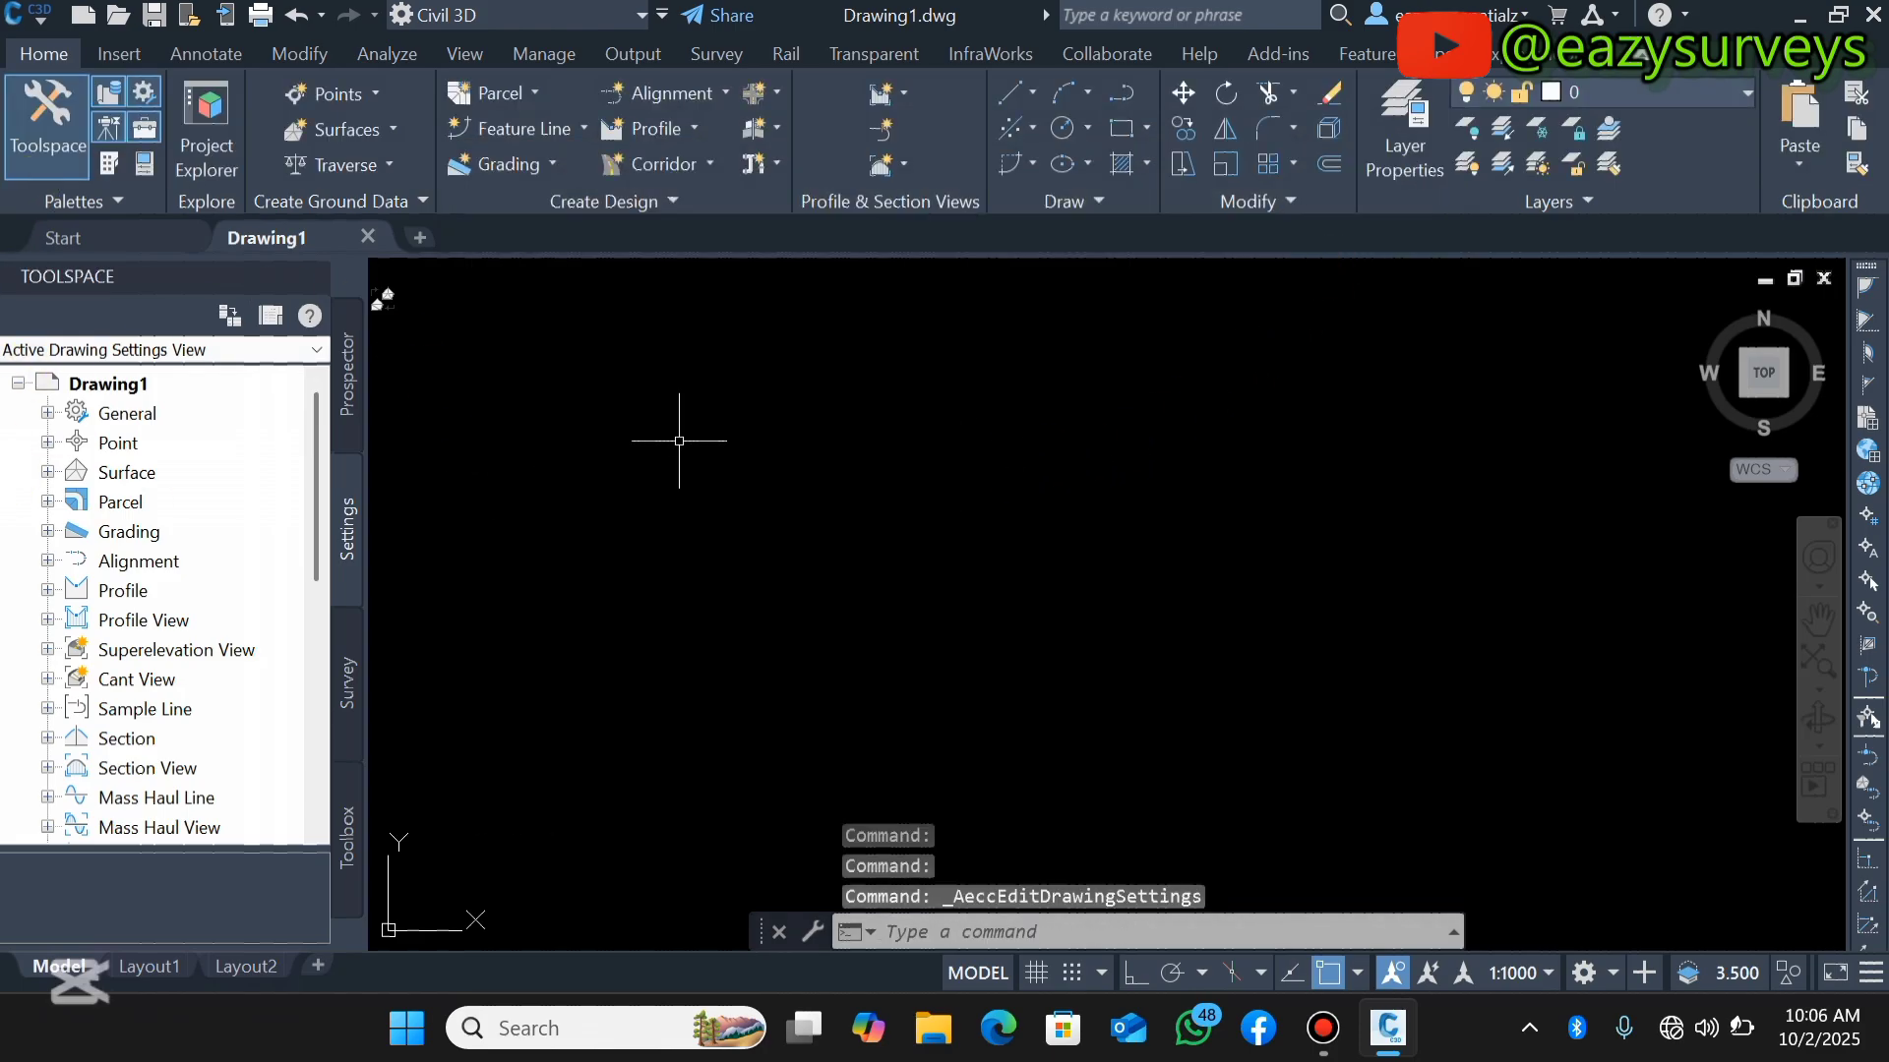
- Start attaching a point cloud, choosing the CIVIL3D_LIDAR project (*.rcp) from the YOUTUBE folder
left_click(119, 56)
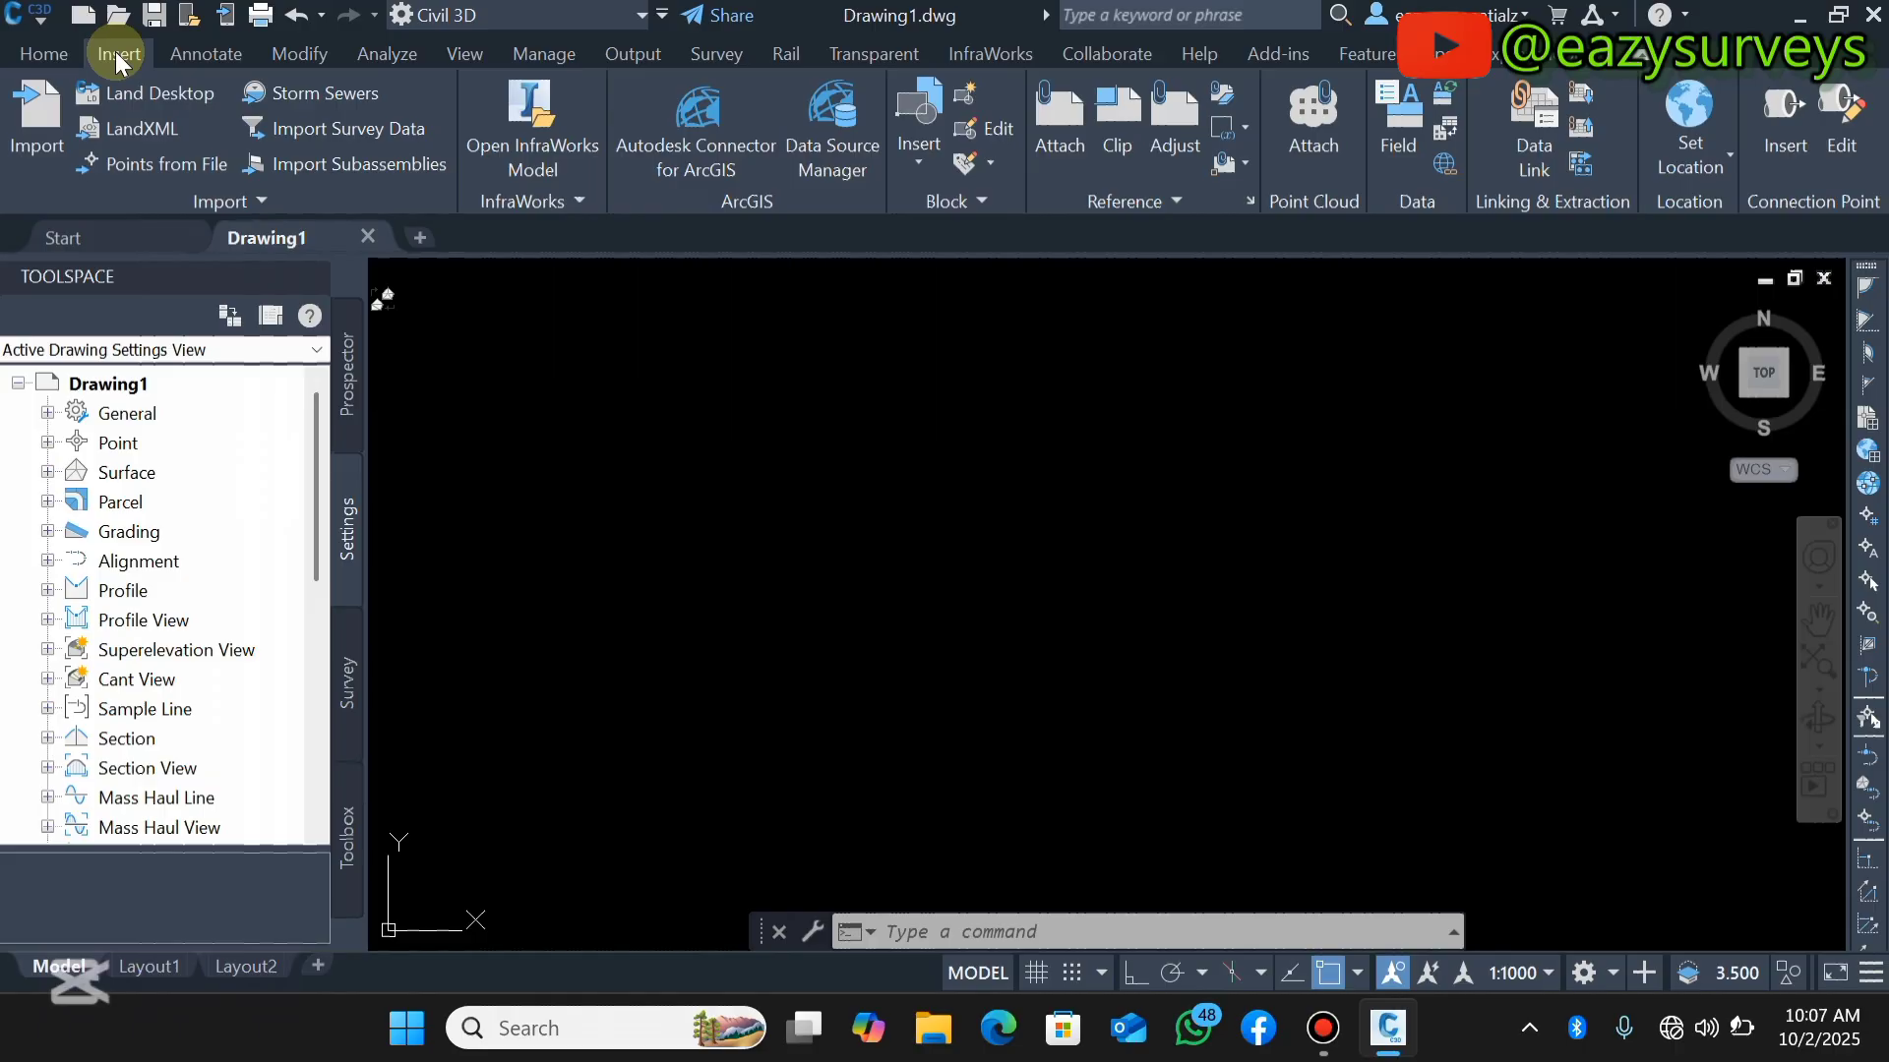
left_click(1316, 143)
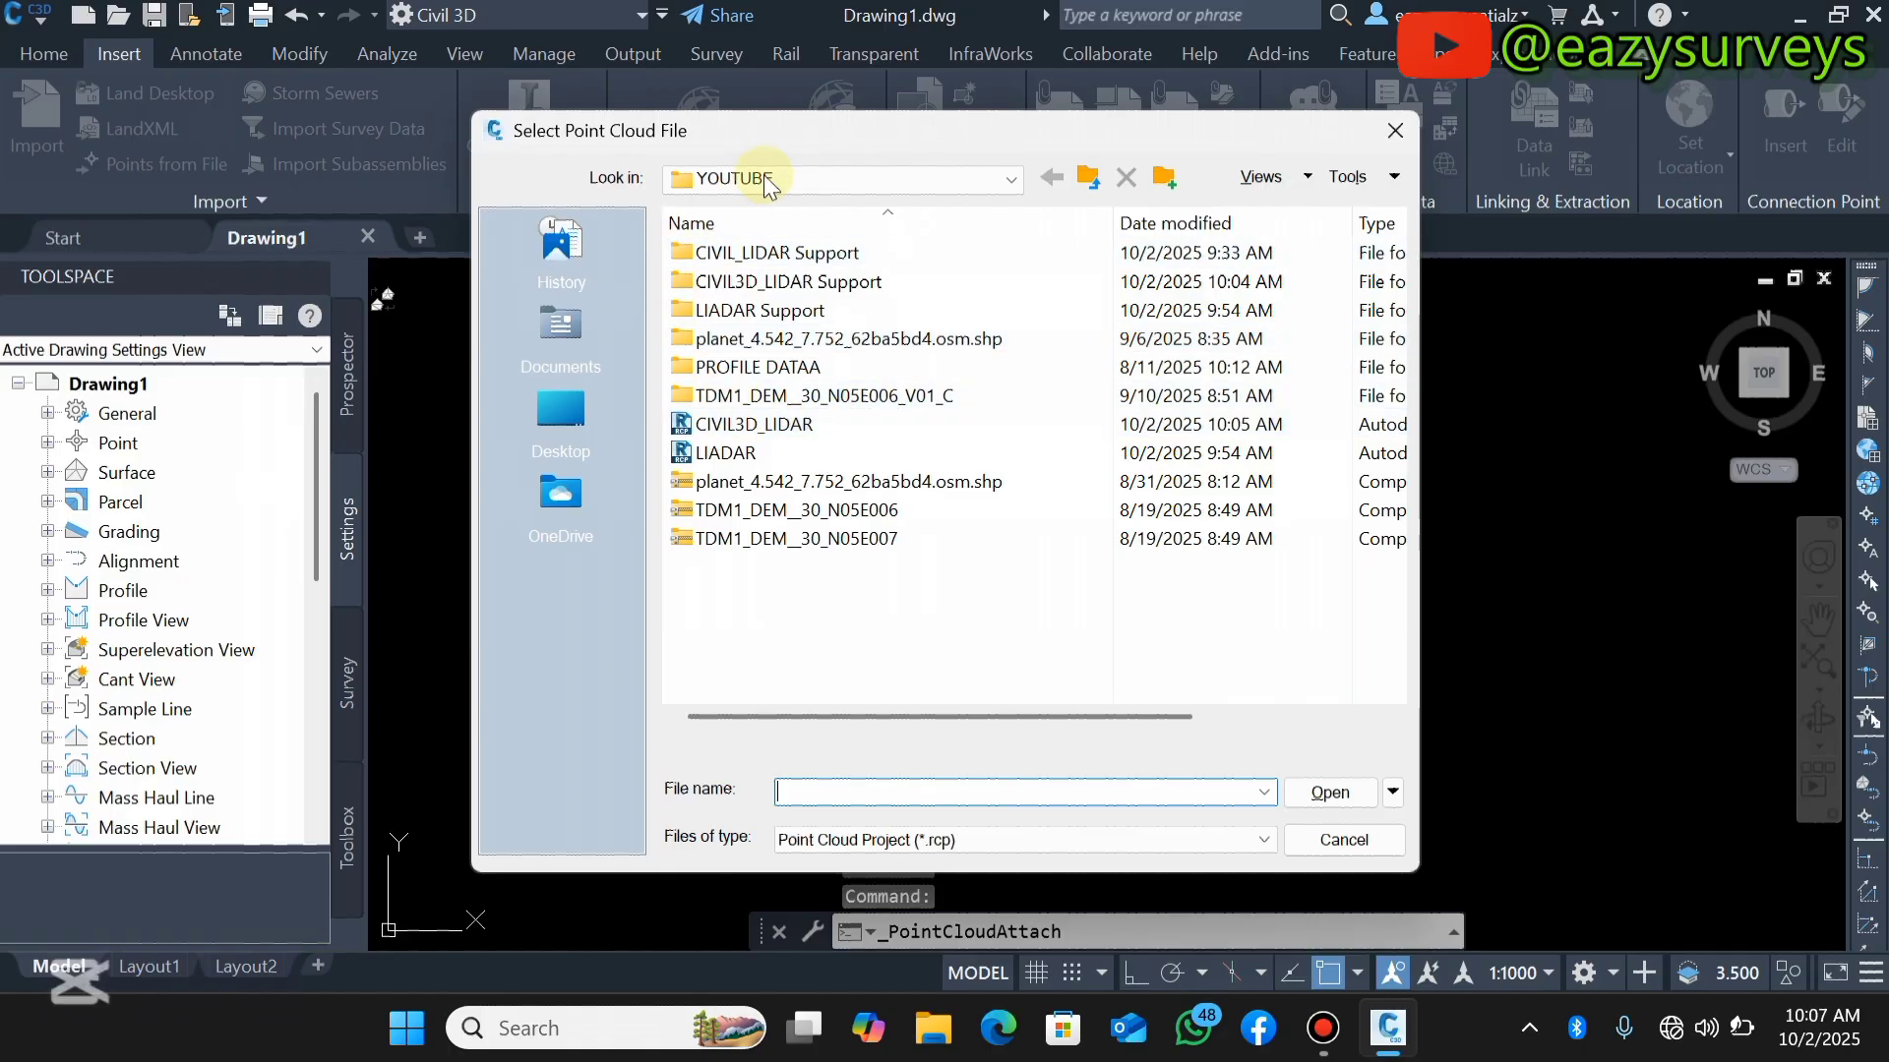
left_click(817, 424)
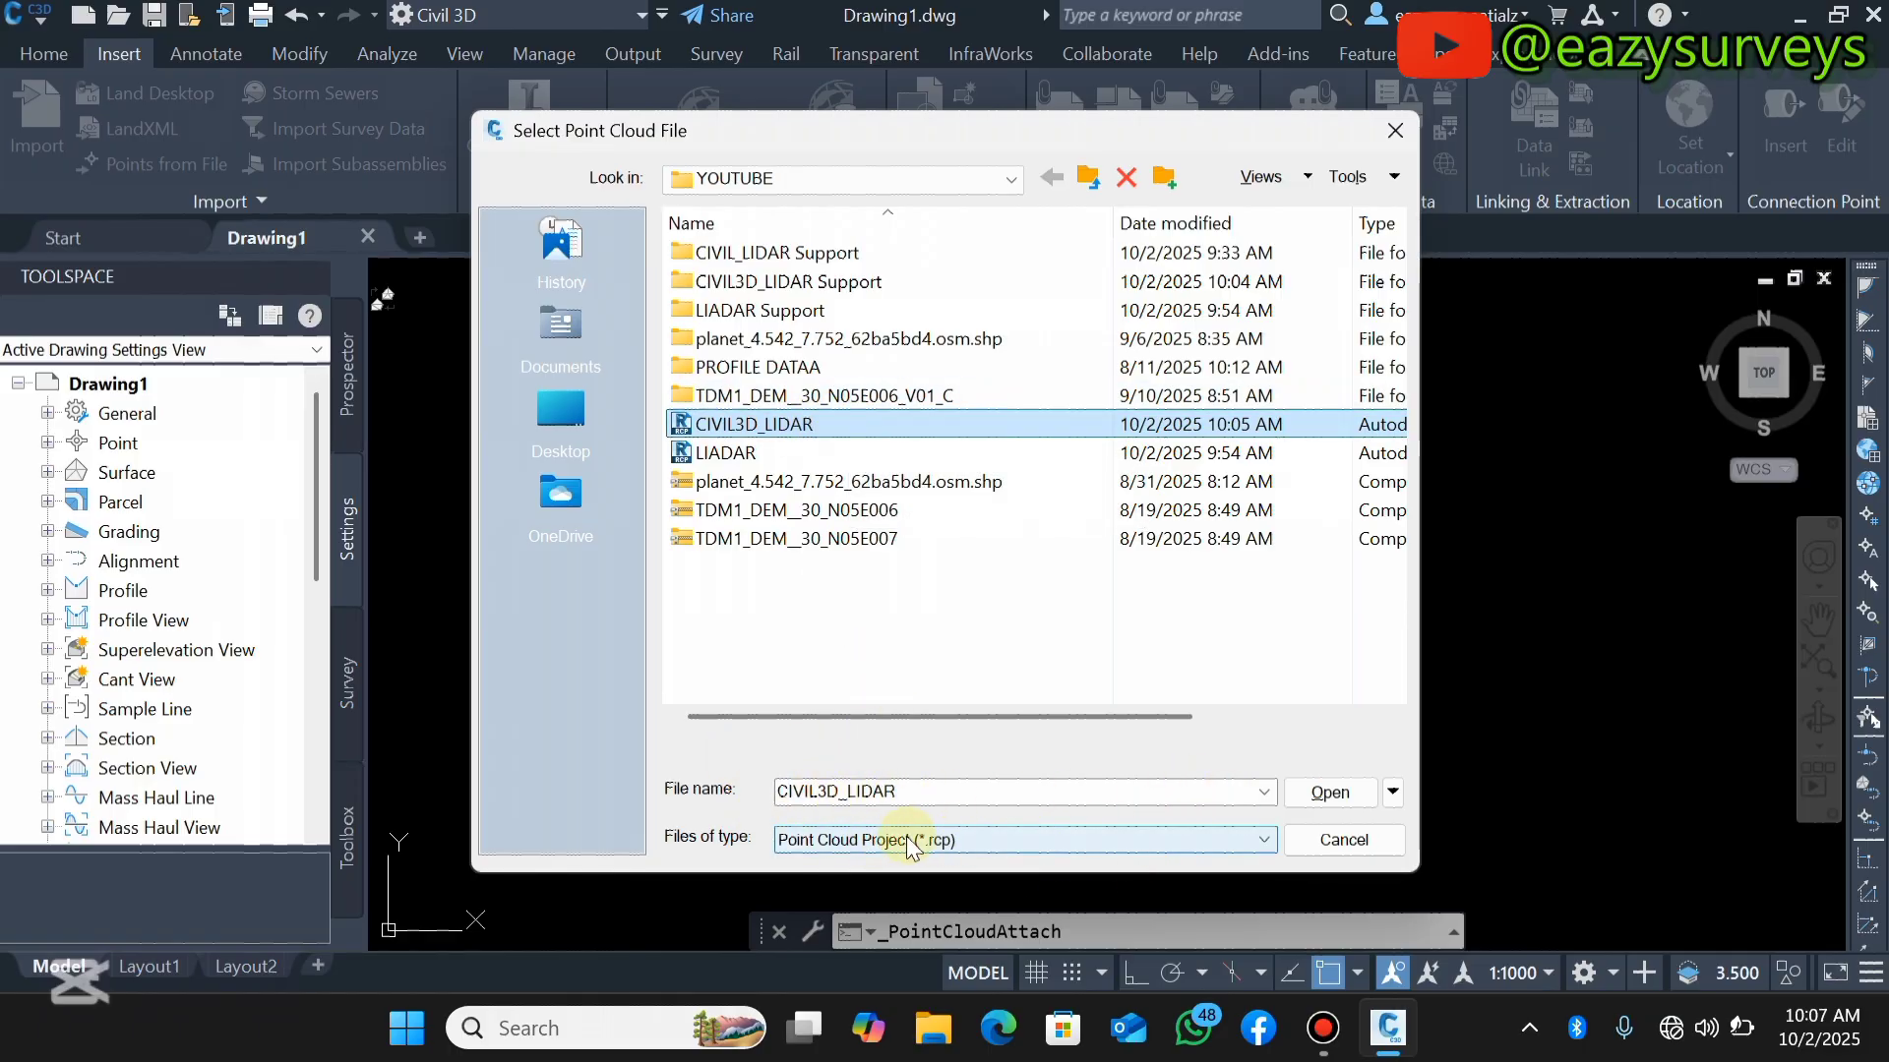
left_click(978, 838)
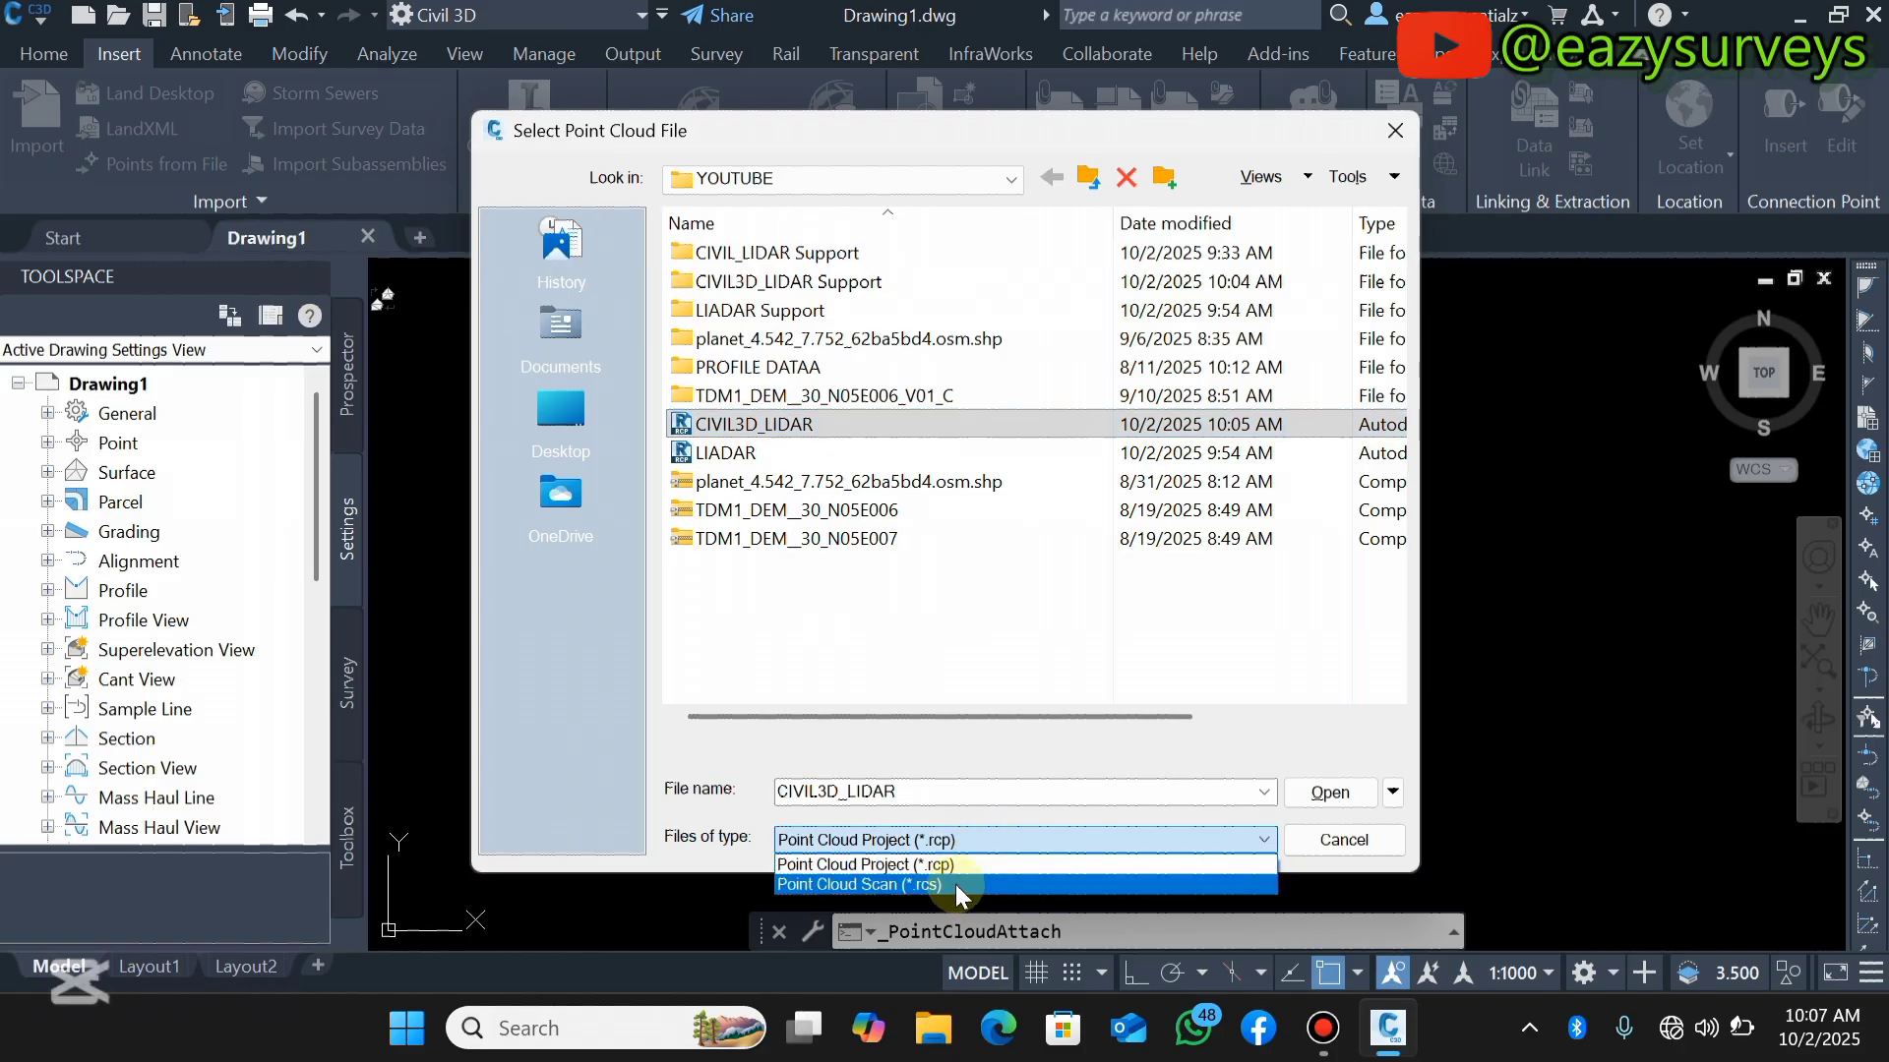
left_click(988, 841)
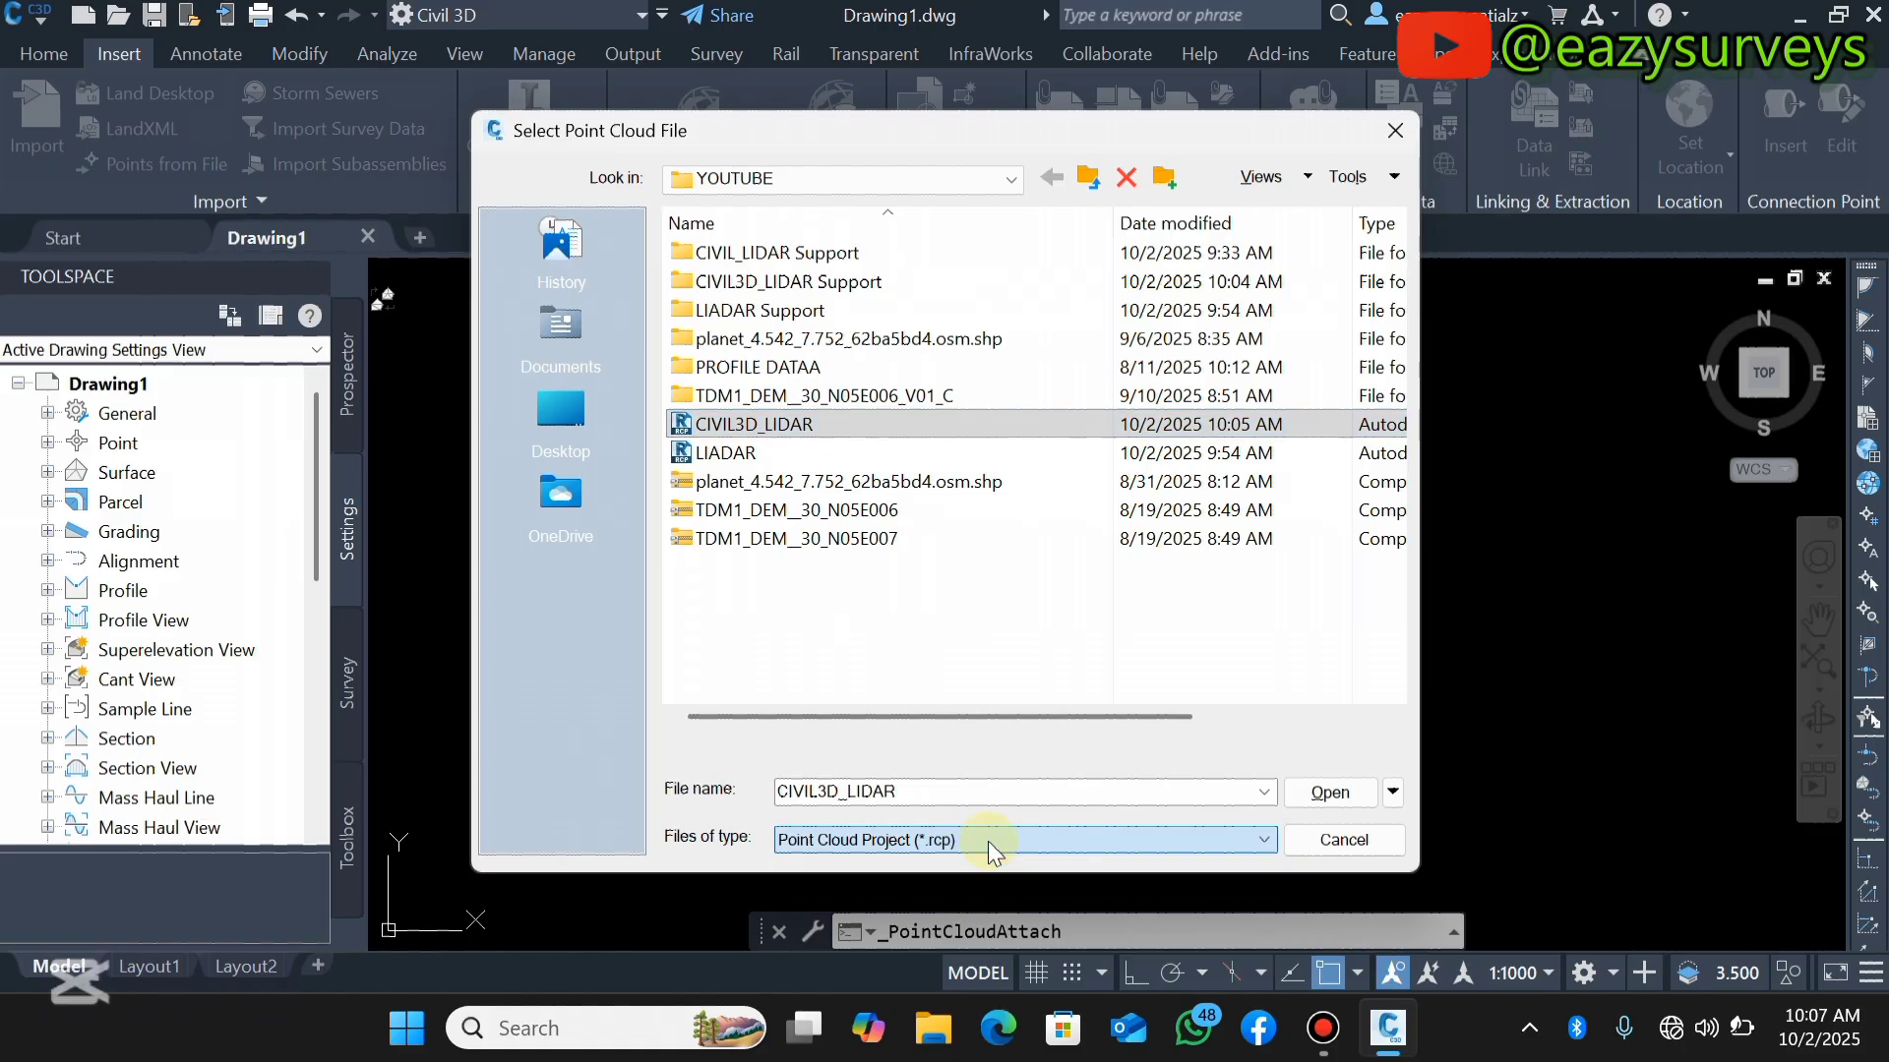
left_click(1328, 792)
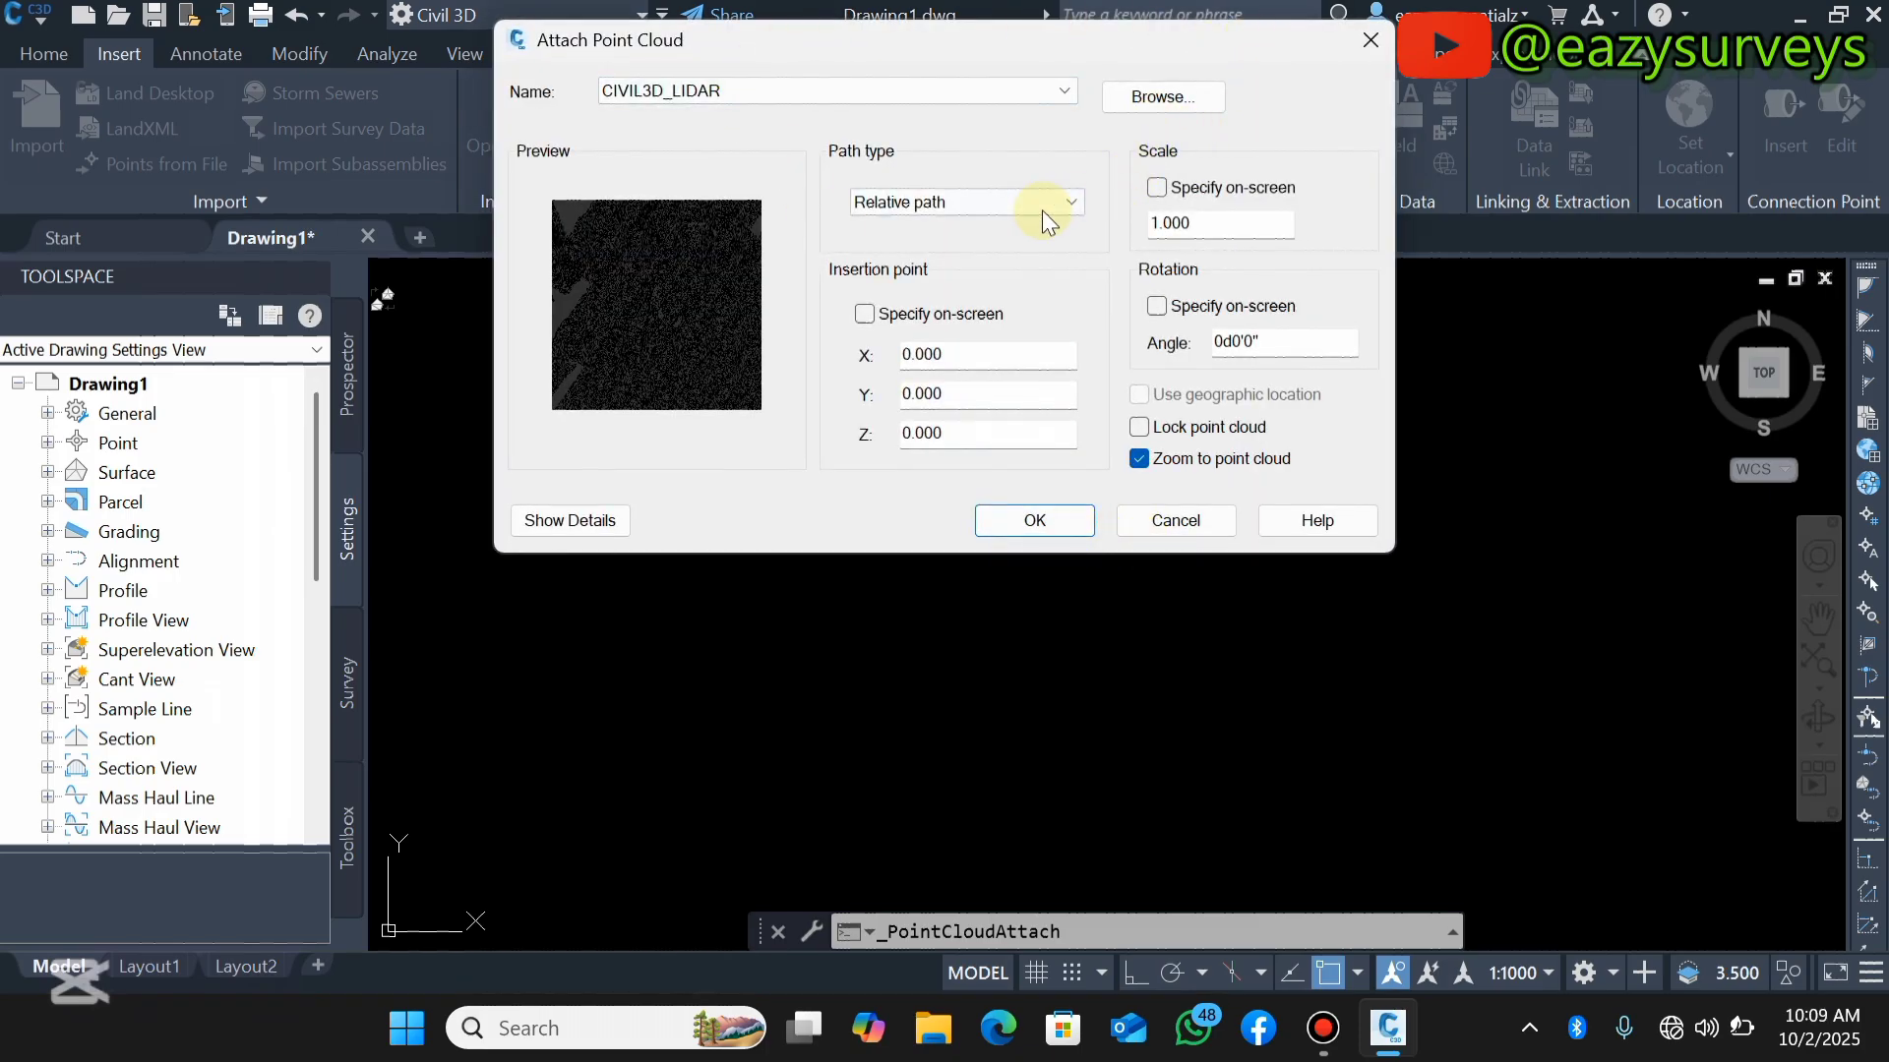
- Attach the point cloud with a relative path, insertion point 0,0,0, scale 1 and zoom to point cloud enabled
left_click(1042, 207)
left_click(905, 264)
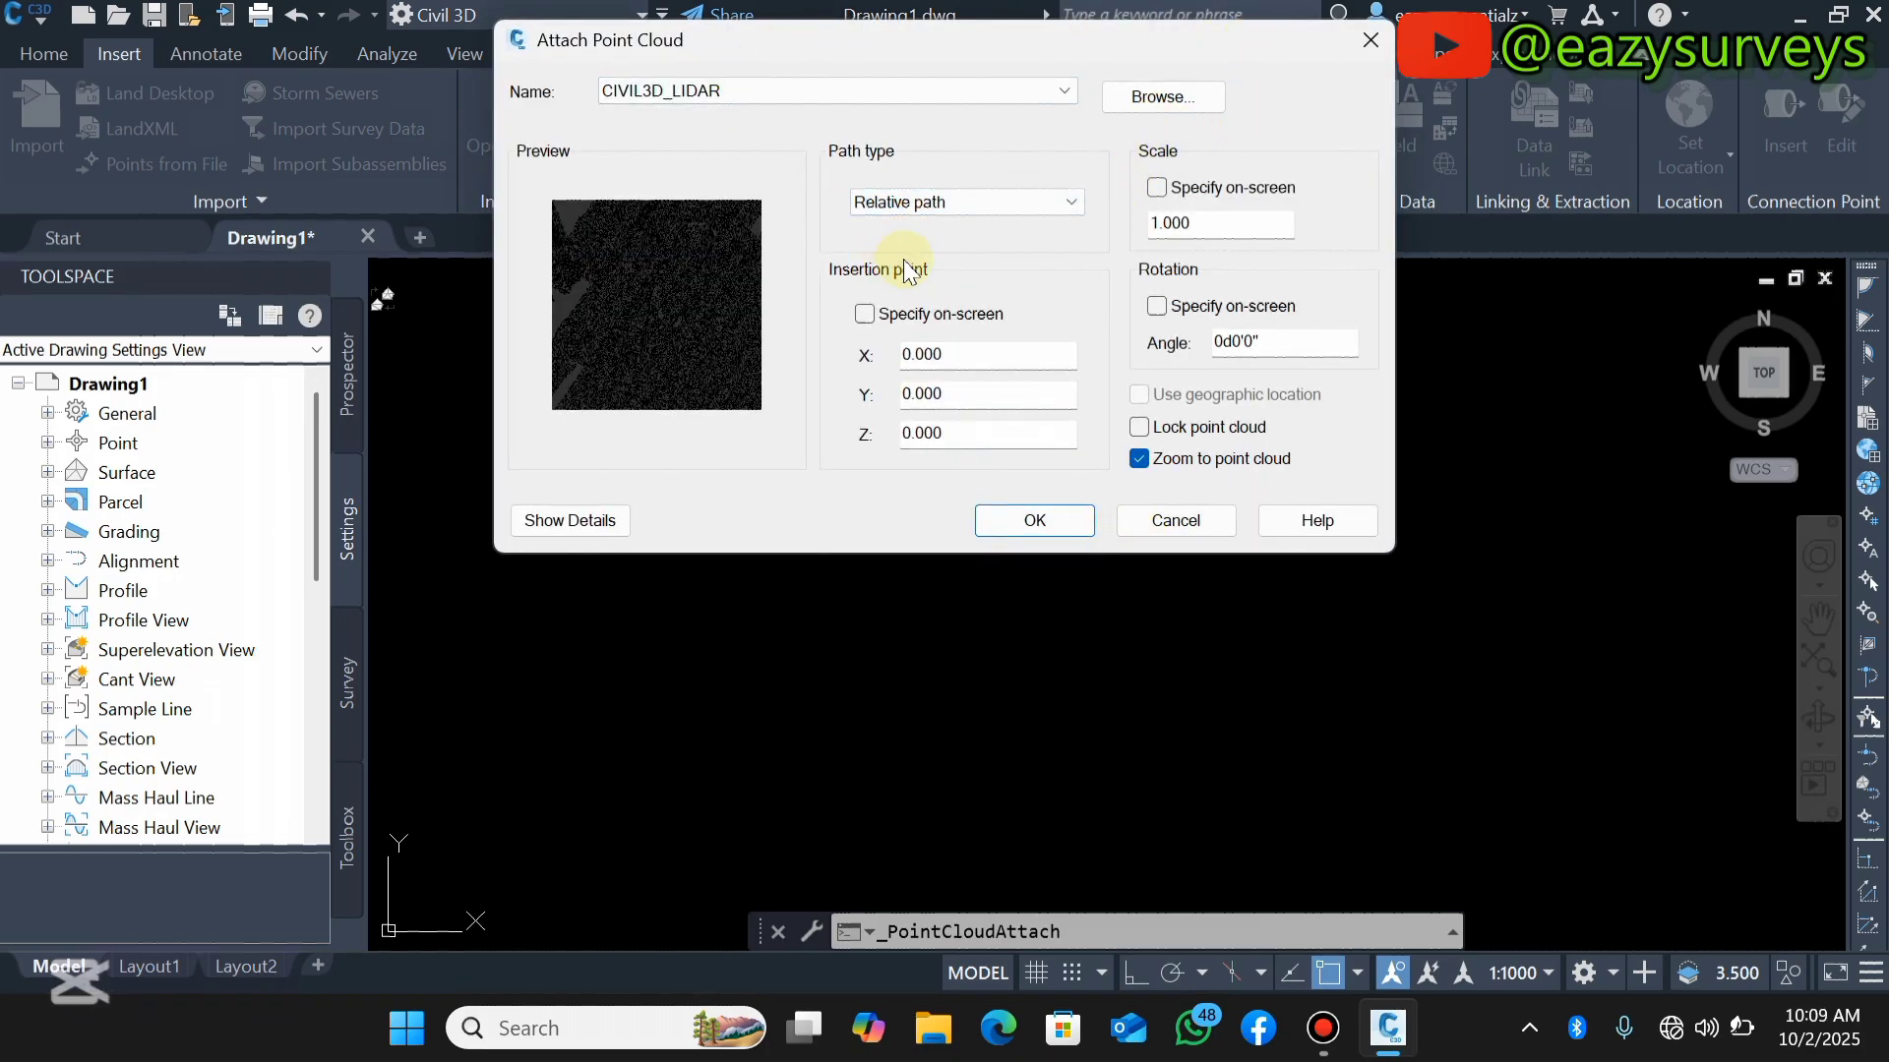
left_click(865, 315)
left_click(882, 315)
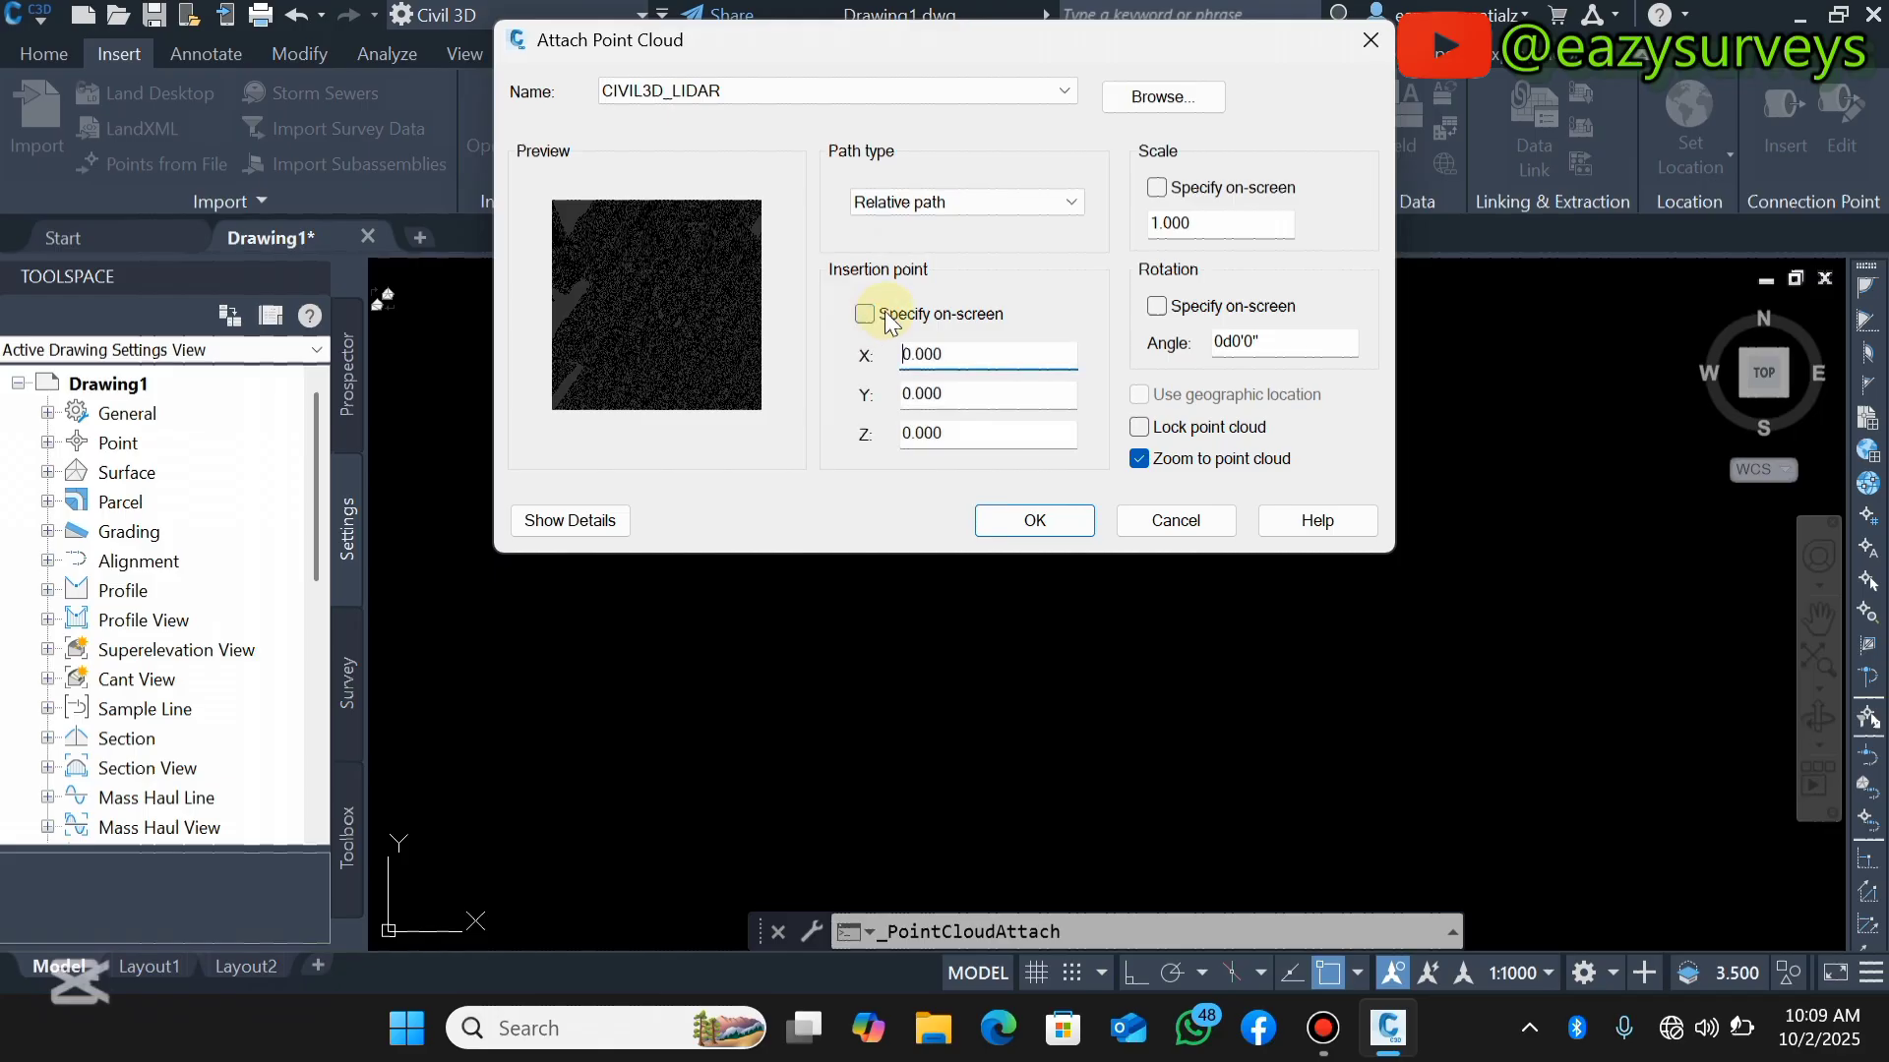
left_click(1035, 520)
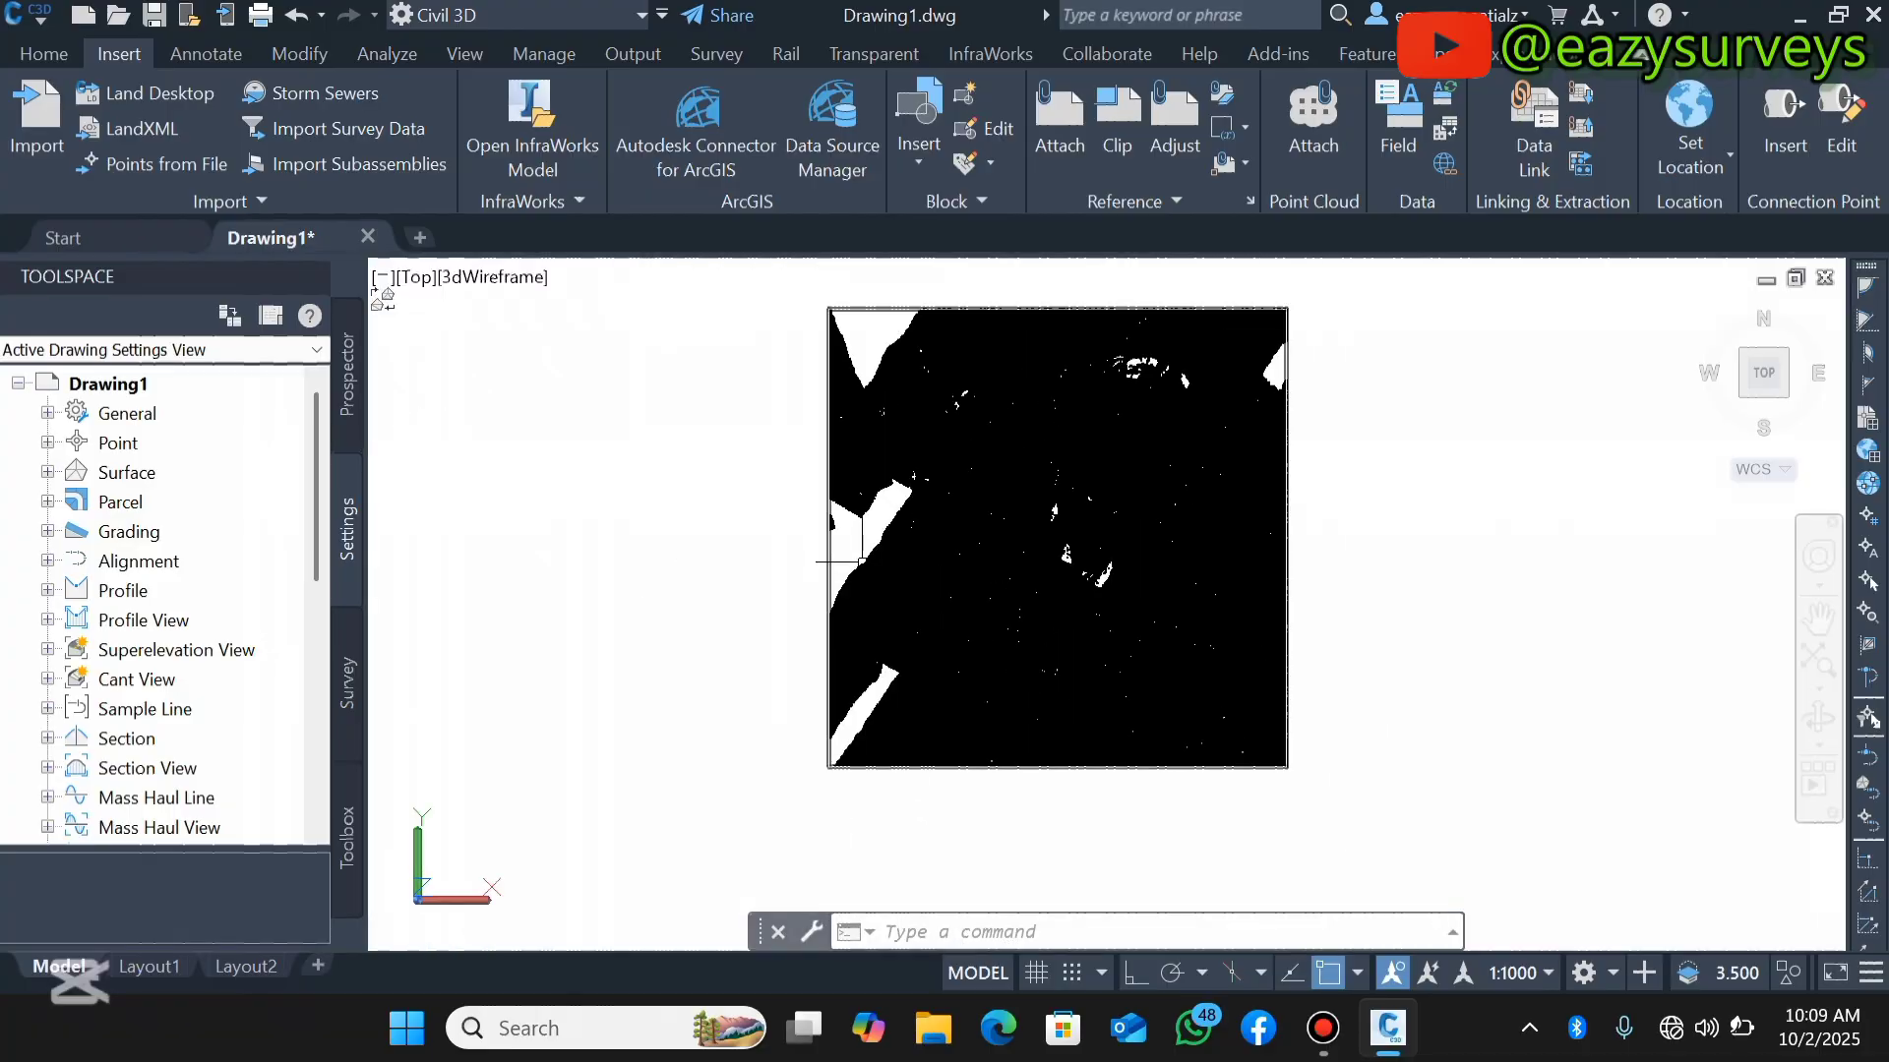
scroll(815, 630, "up", 5)
scroll(871, 689, "down", 5)
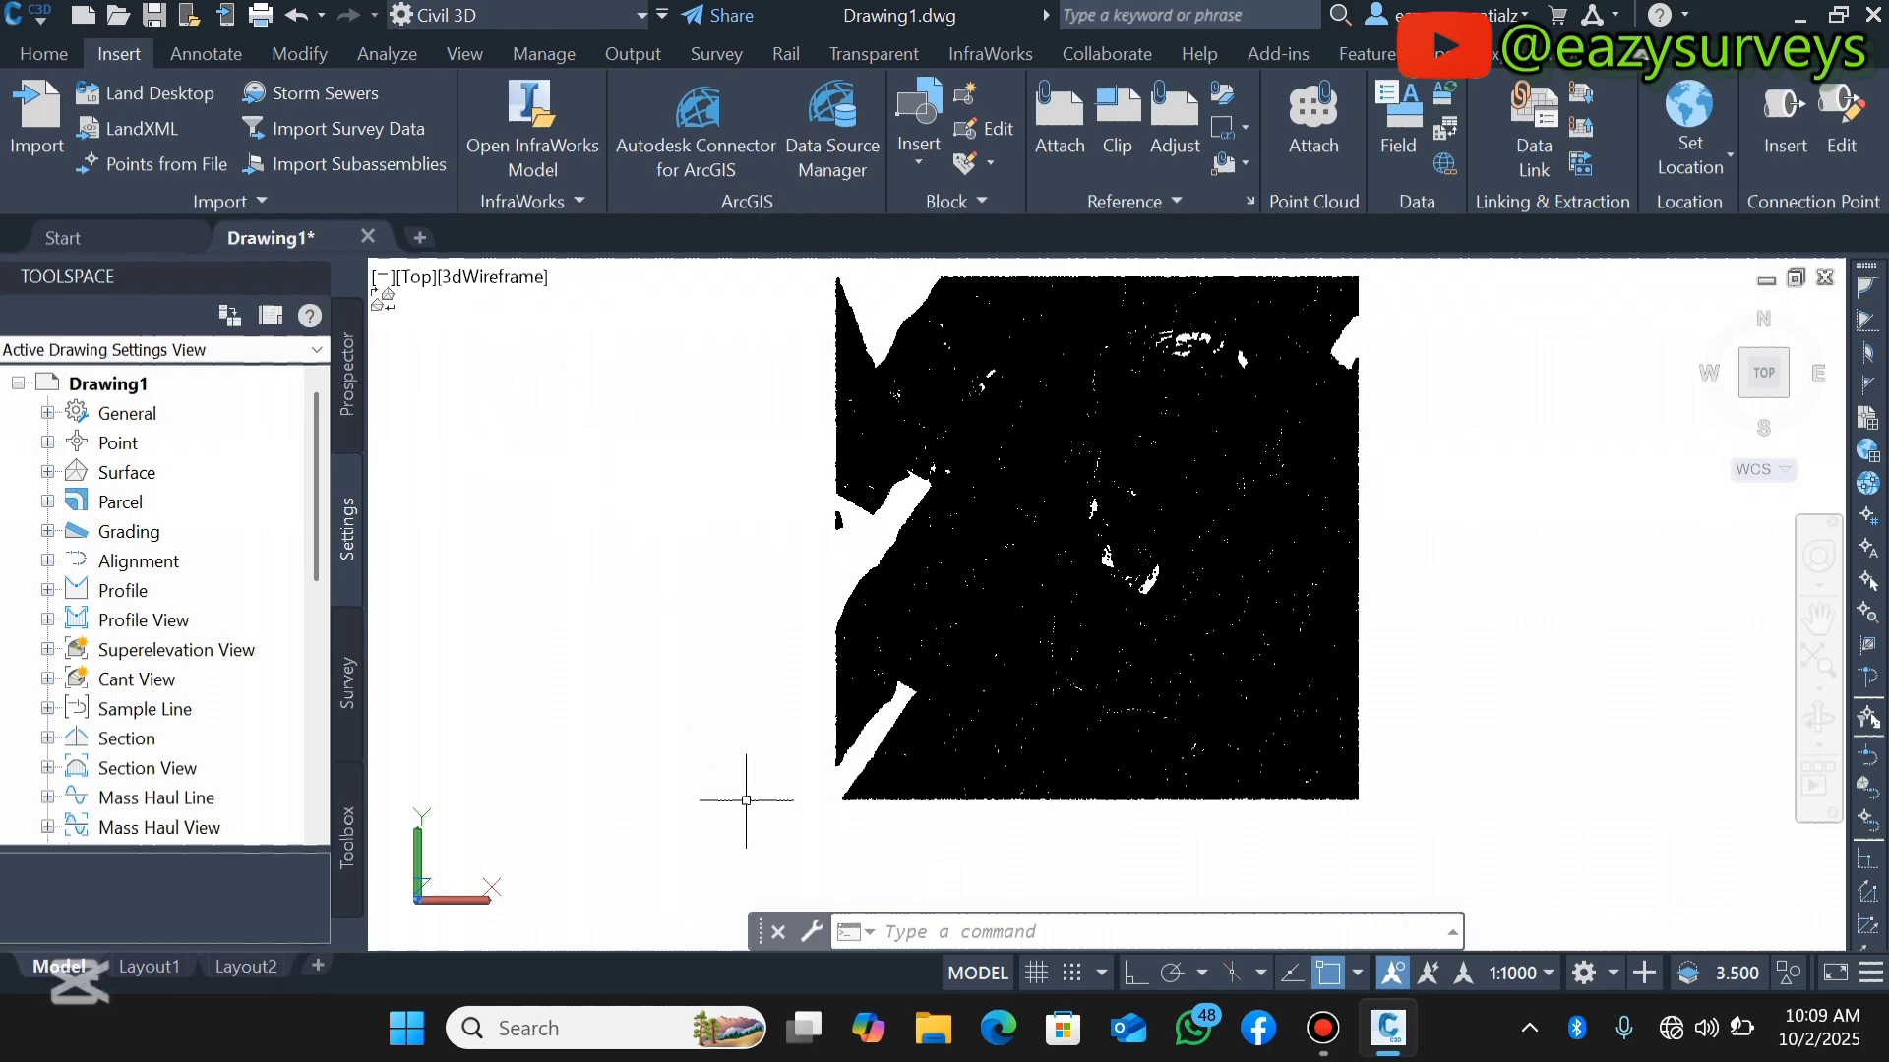
- Set the uniform background color of the 3D parallel projection to Black and apply the display options
left_click(813, 932)
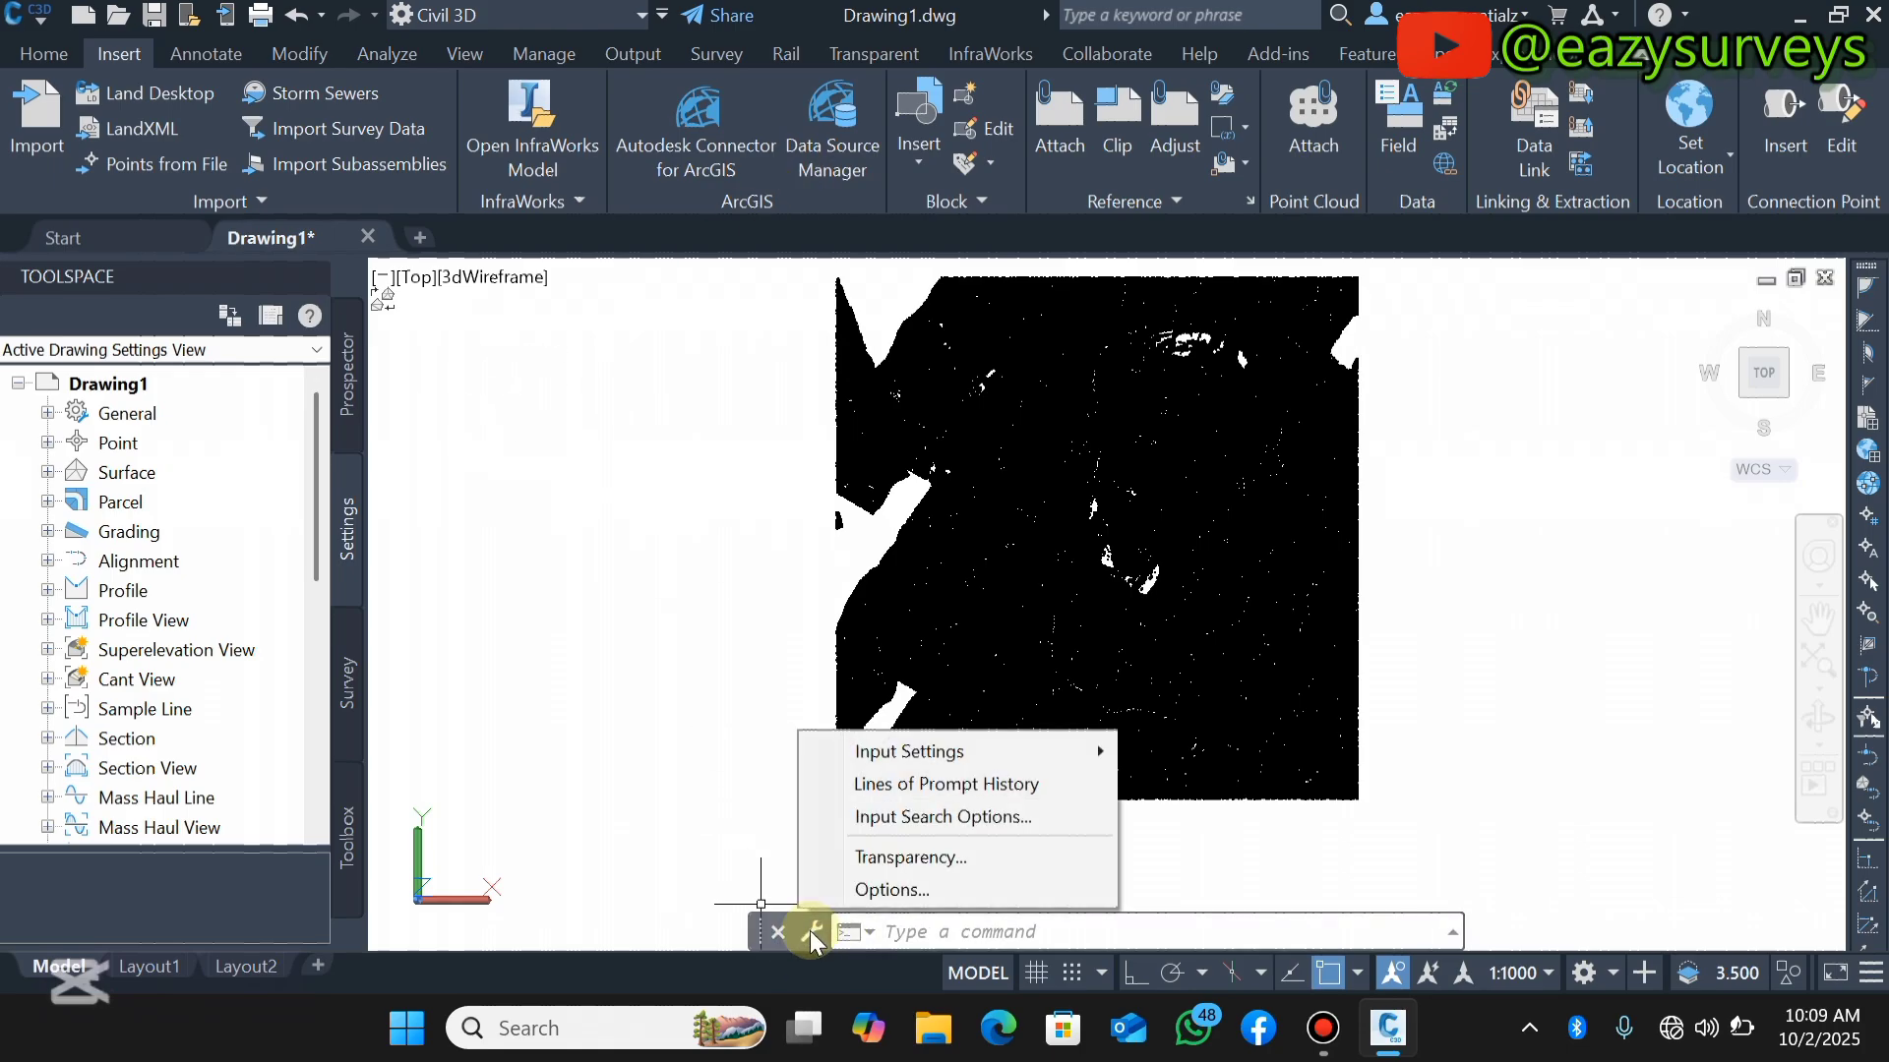
left_click(870, 891)
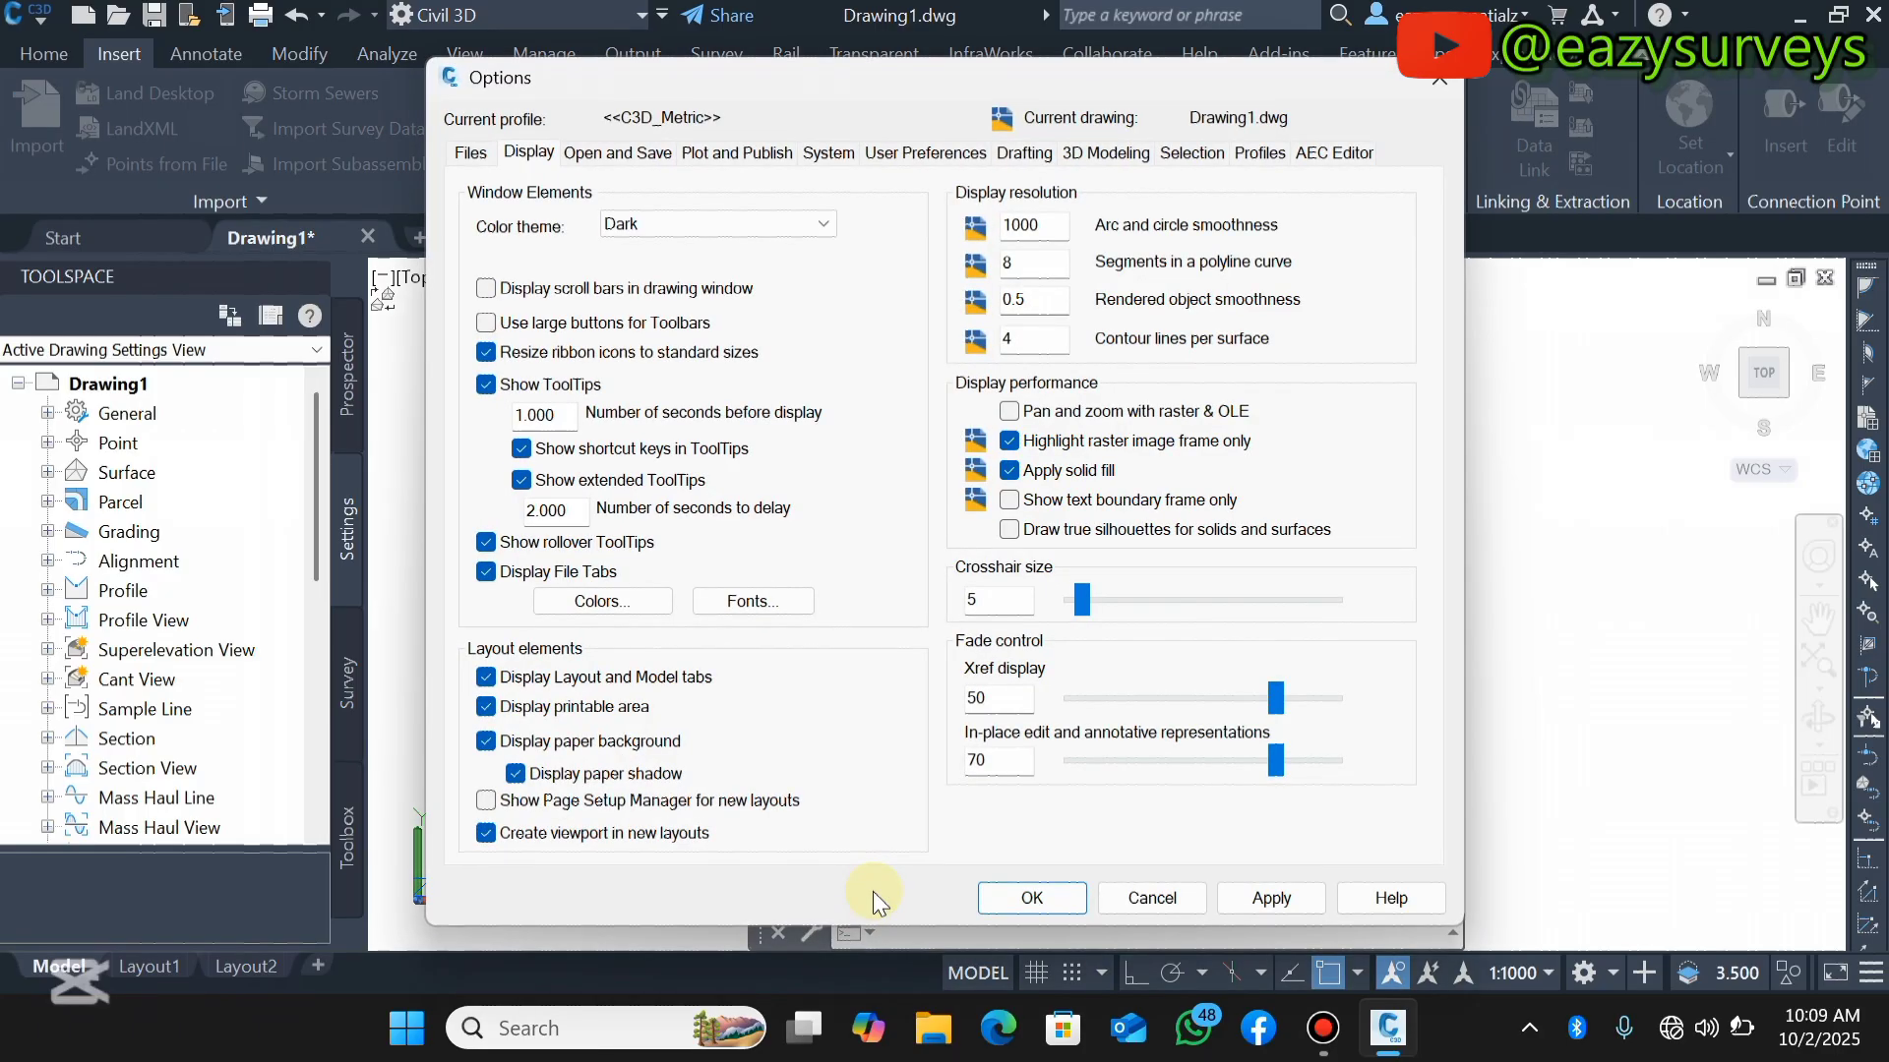
left_click(605, 601)
left_click(1259, 194)
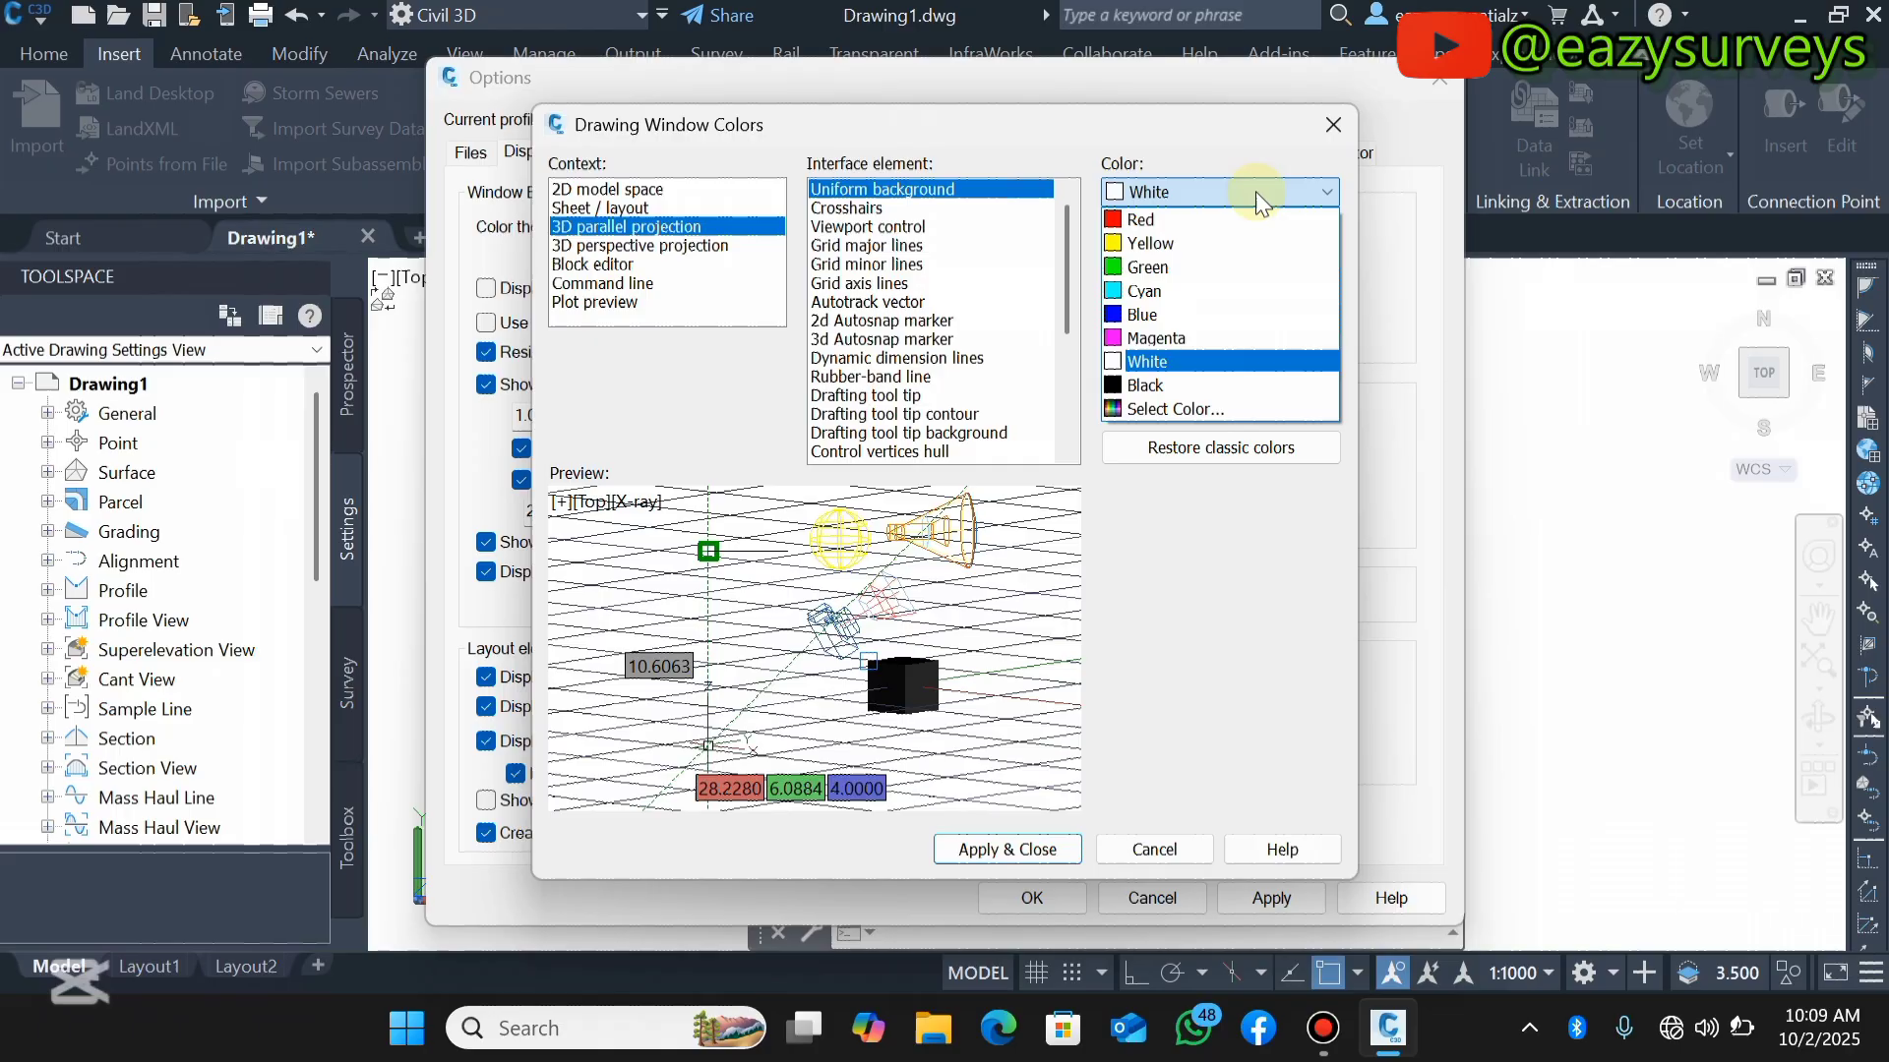
left_click(1146, 383)
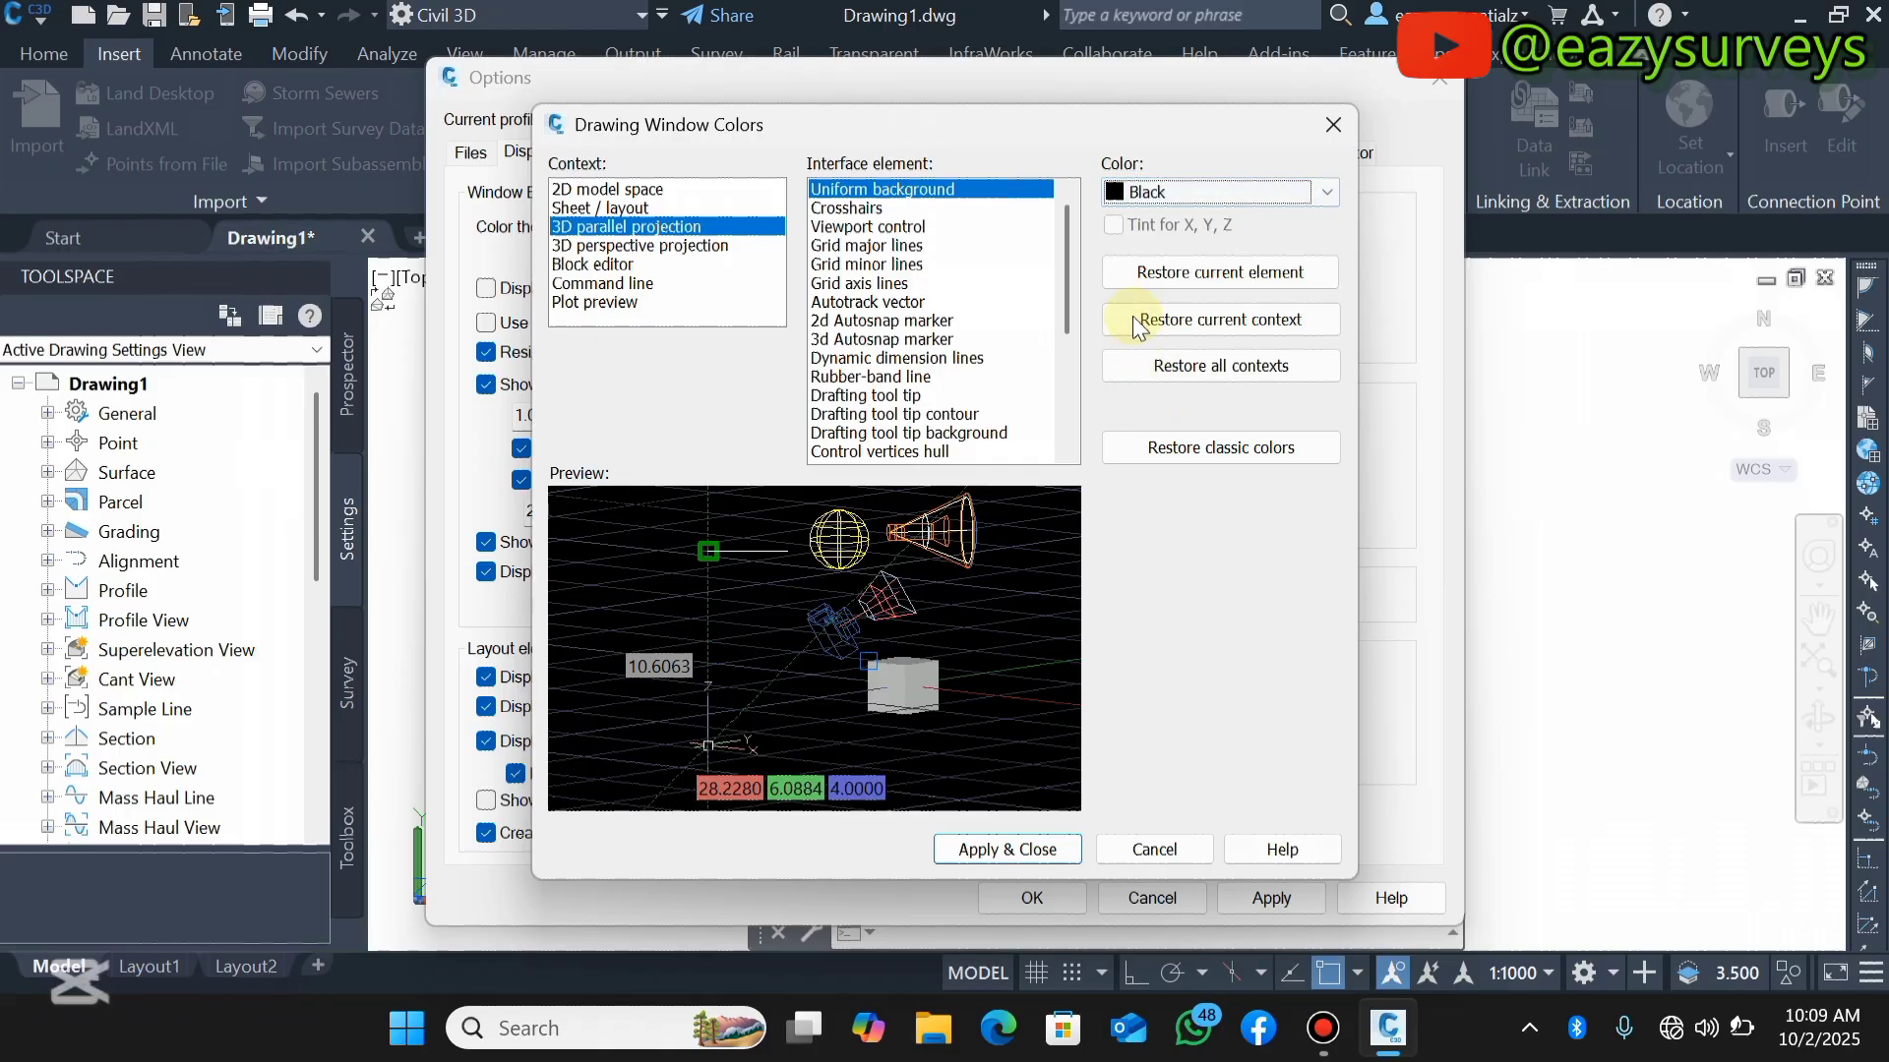
left_click(1029, 855)
left_click(1264, 899)
left_click(1043, 897)
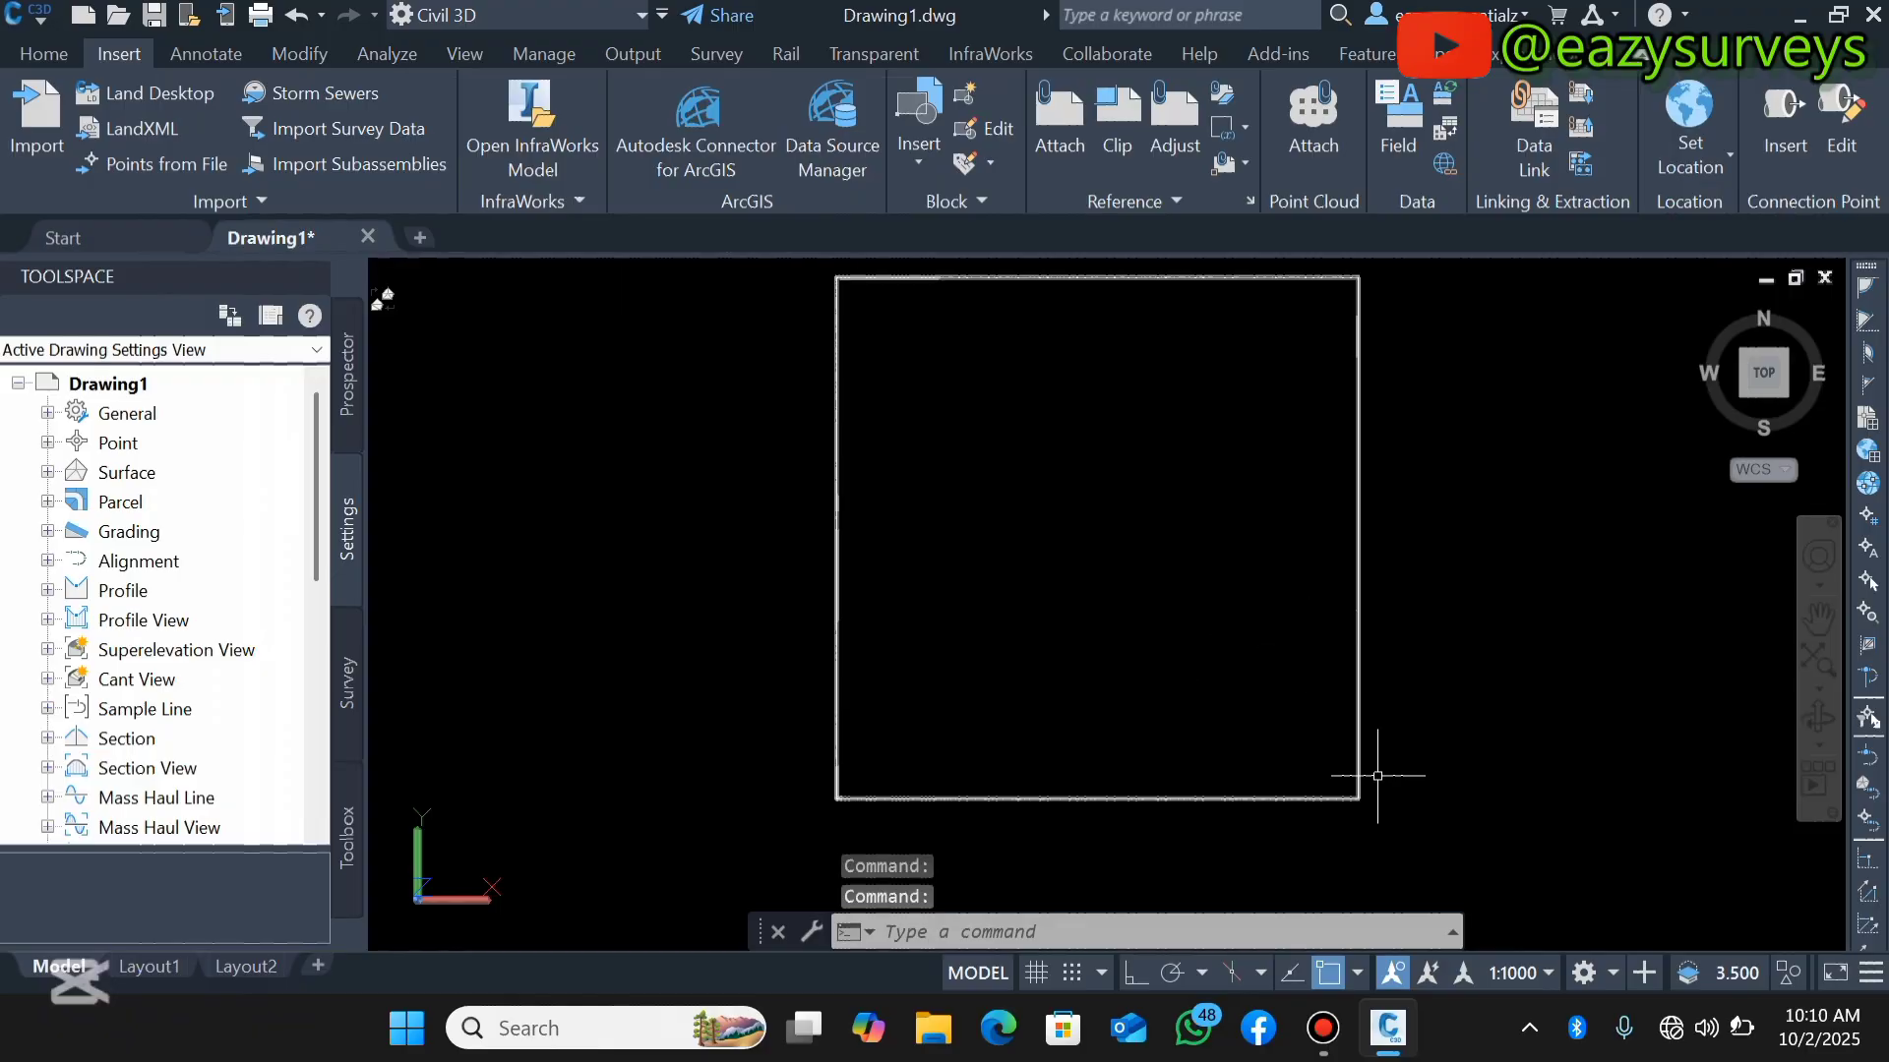
left_click(1446, 883)
left_click(1313, 780)
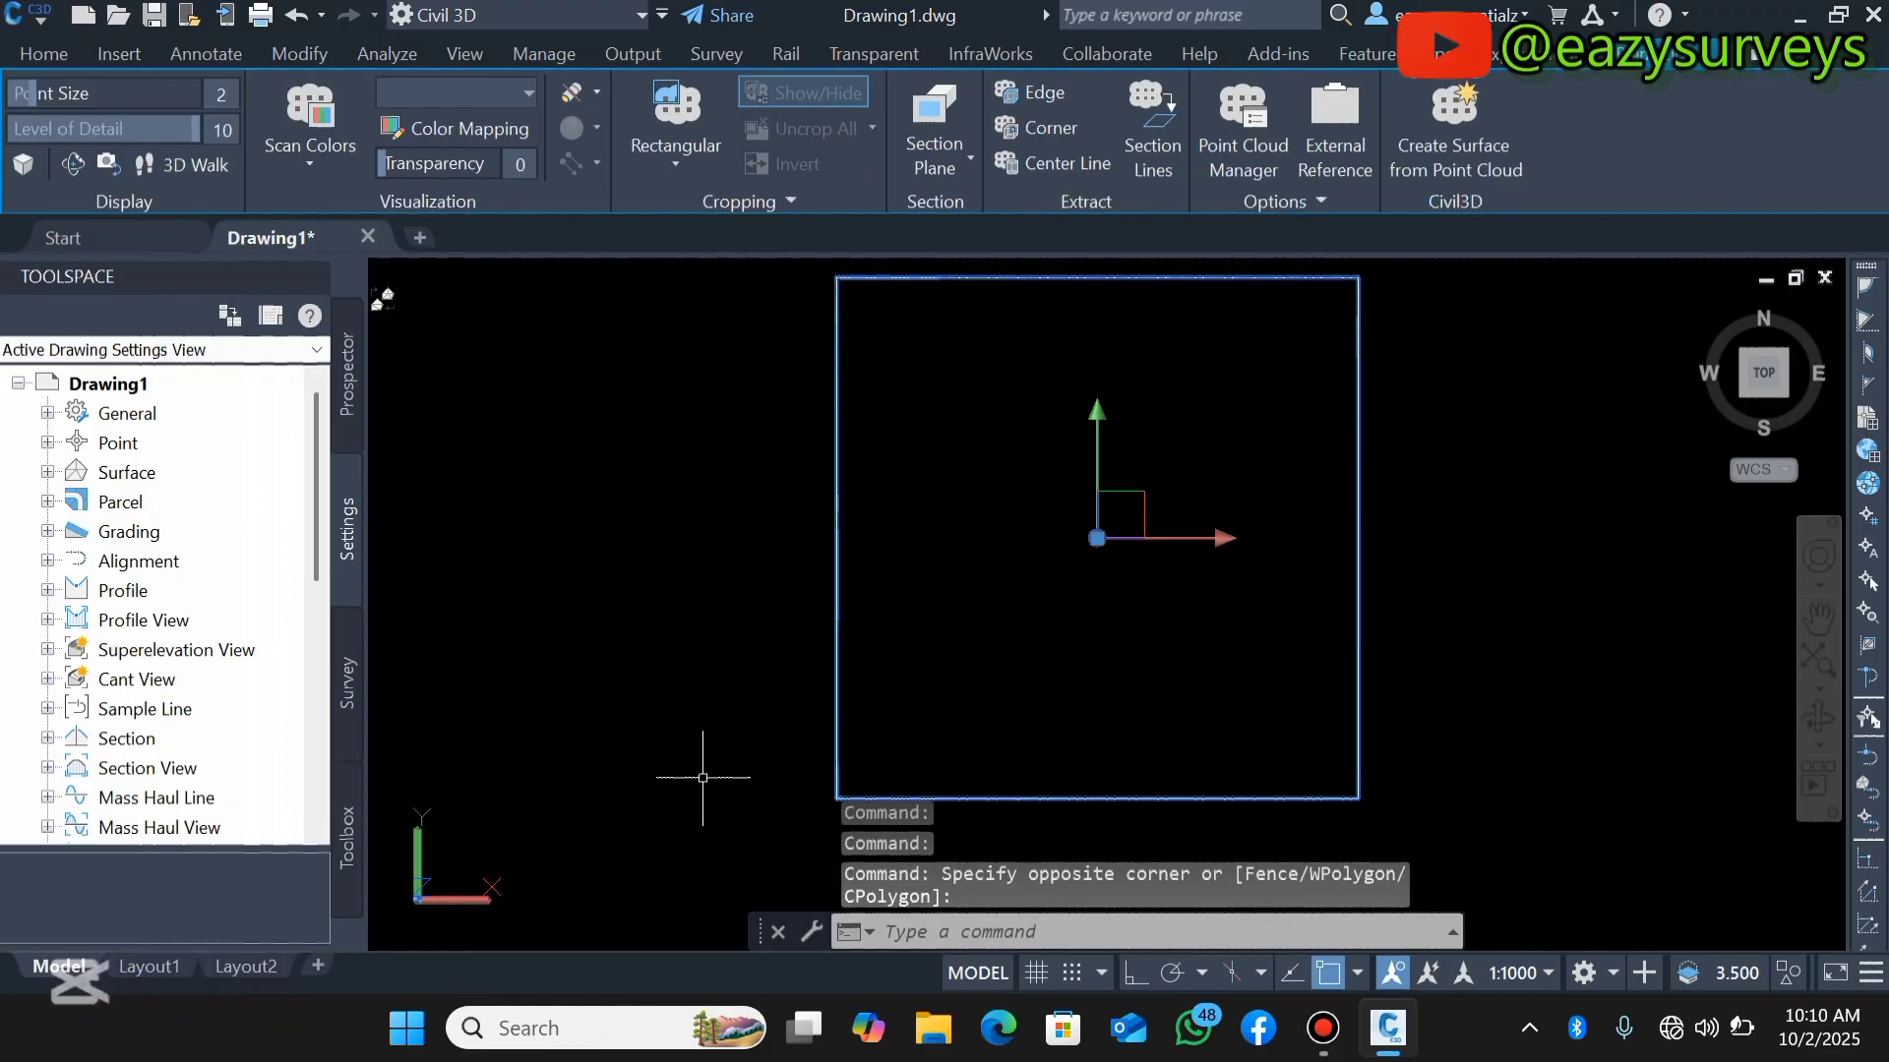
key("Escape")
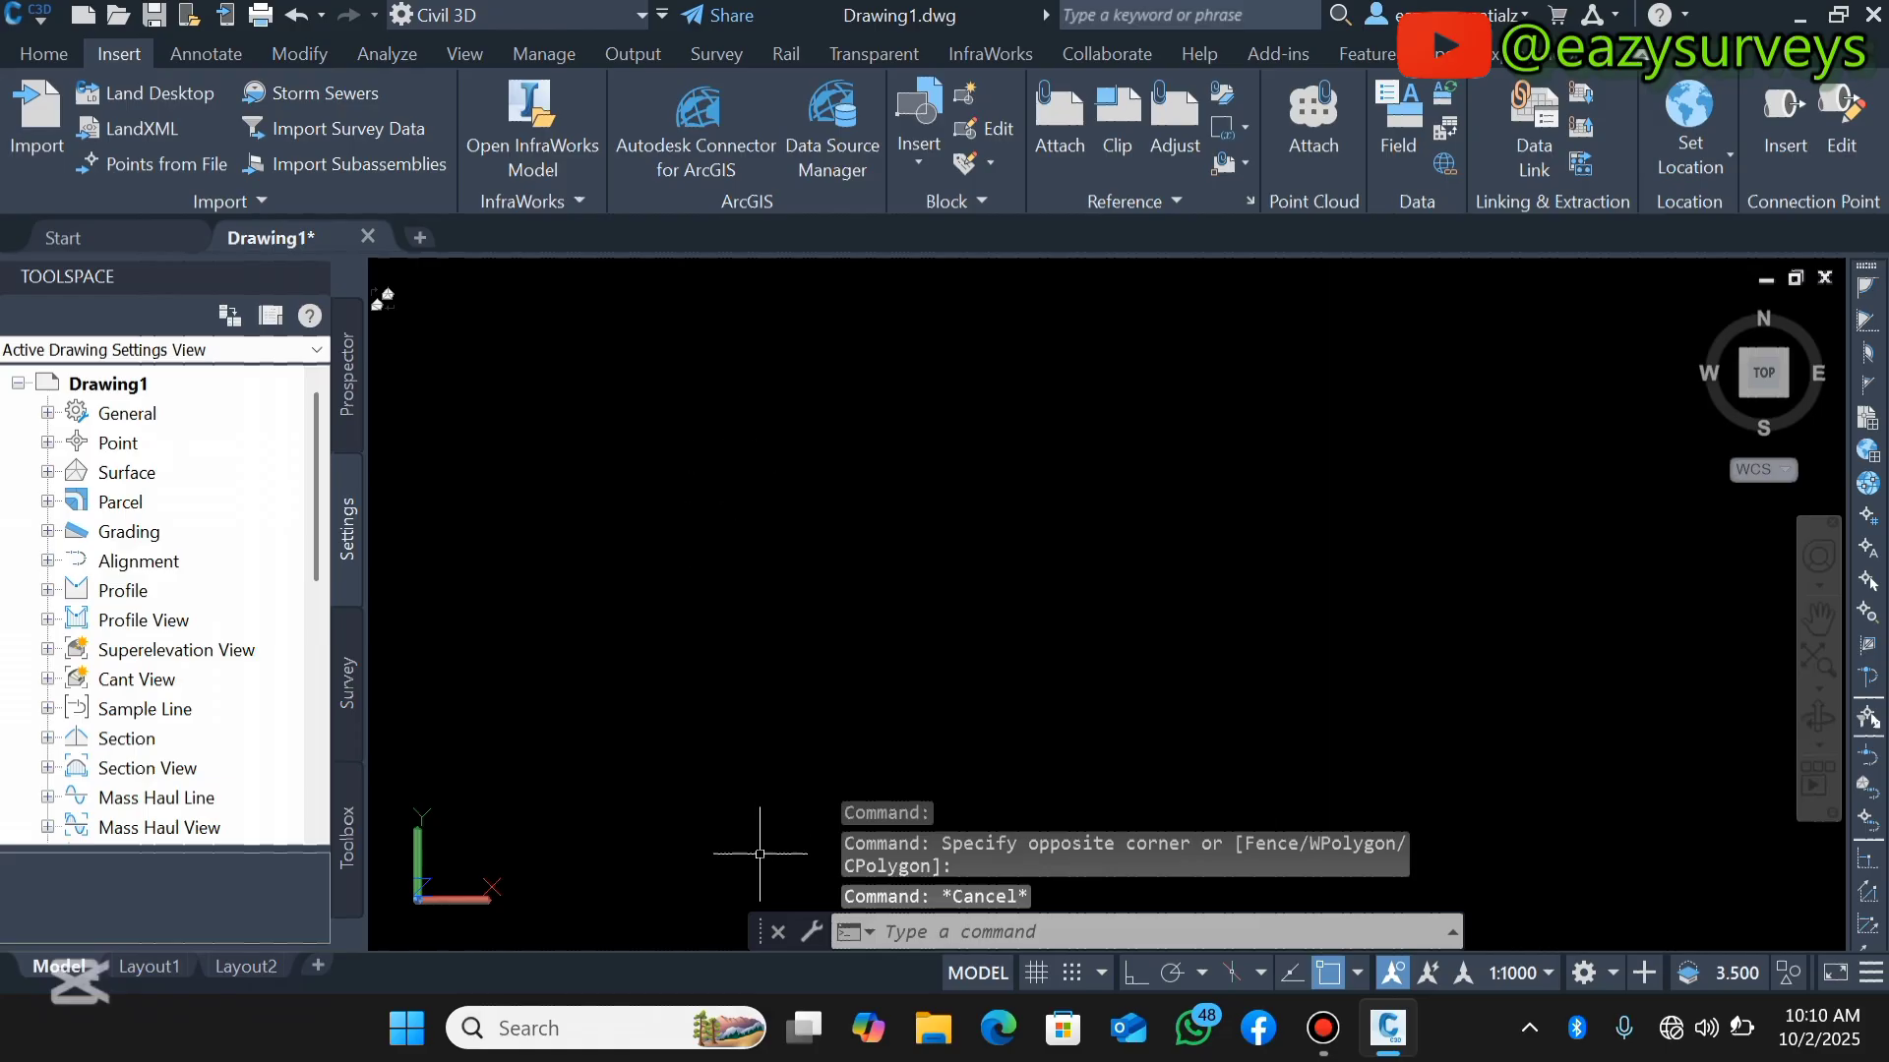
- Set the uniform background color of the 3D parallel projection back to White and apply the display options
left_click(836, 931)
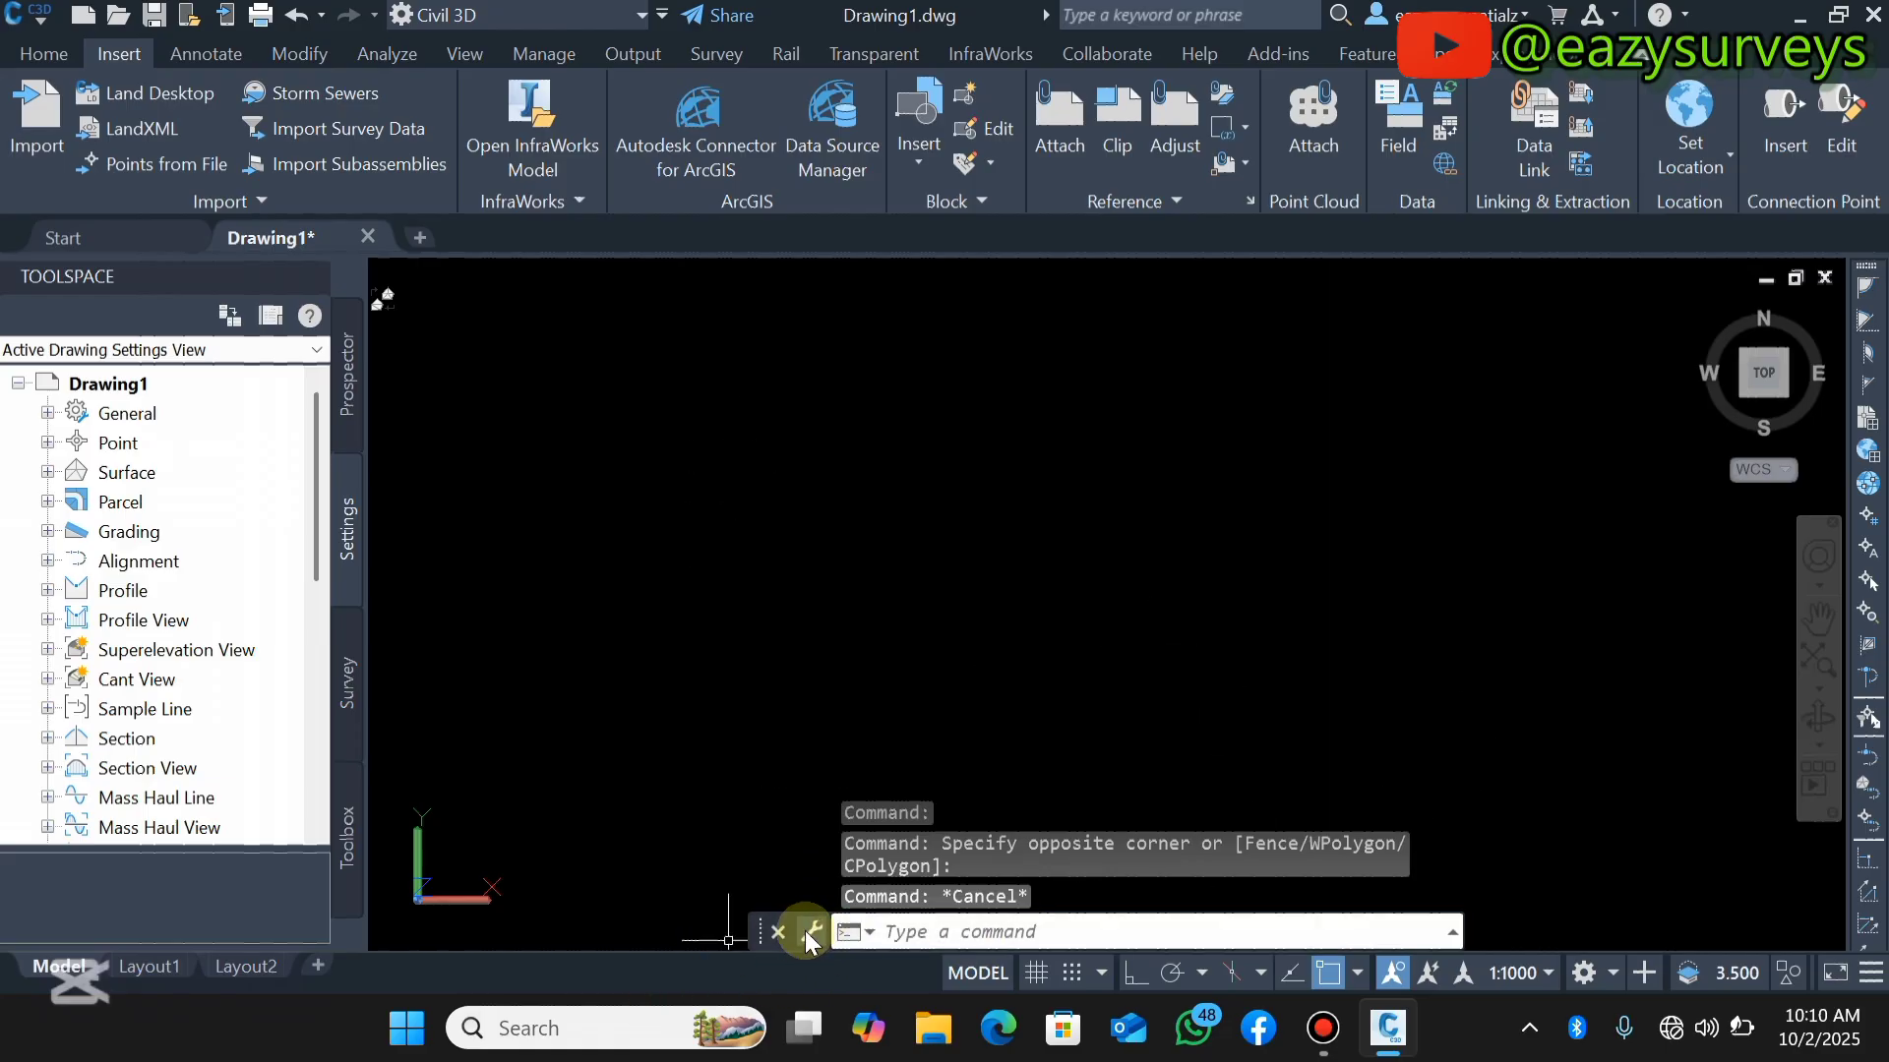
left_click(807, 930)
left_click(877, 897)
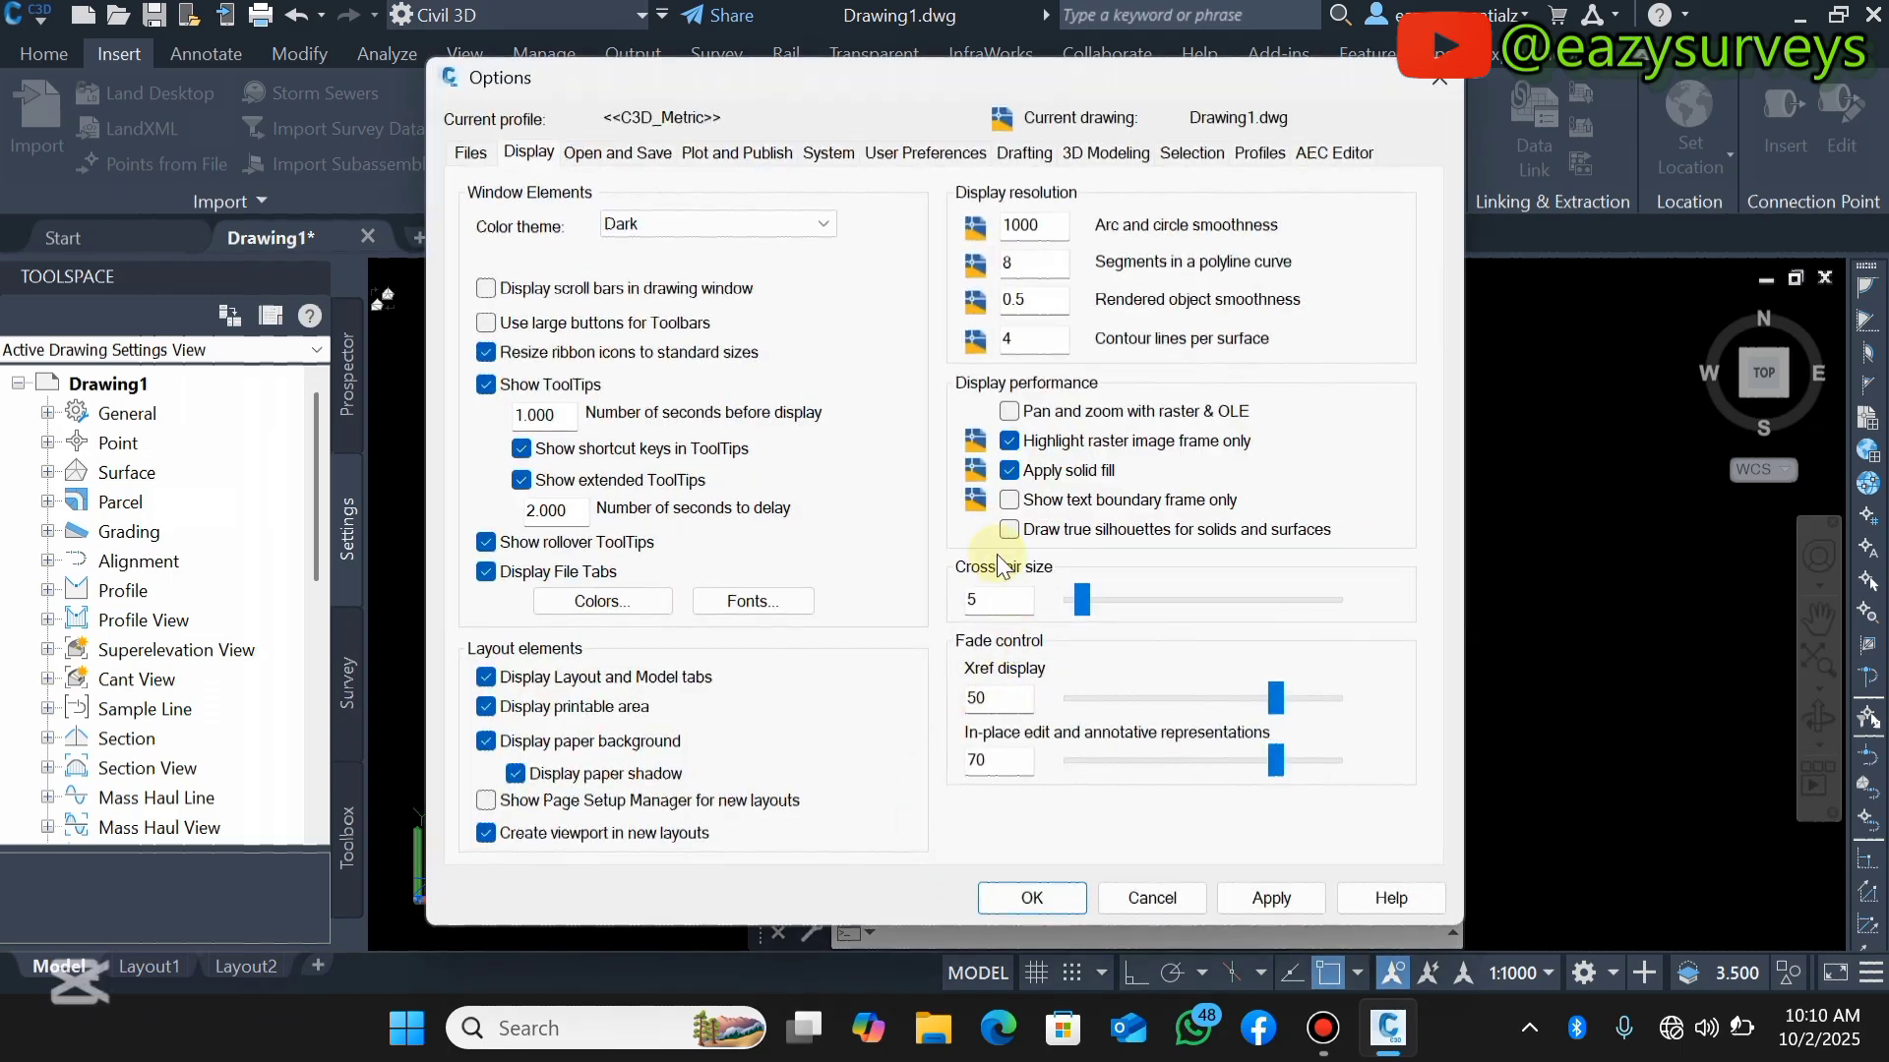
left_click(646, 599)
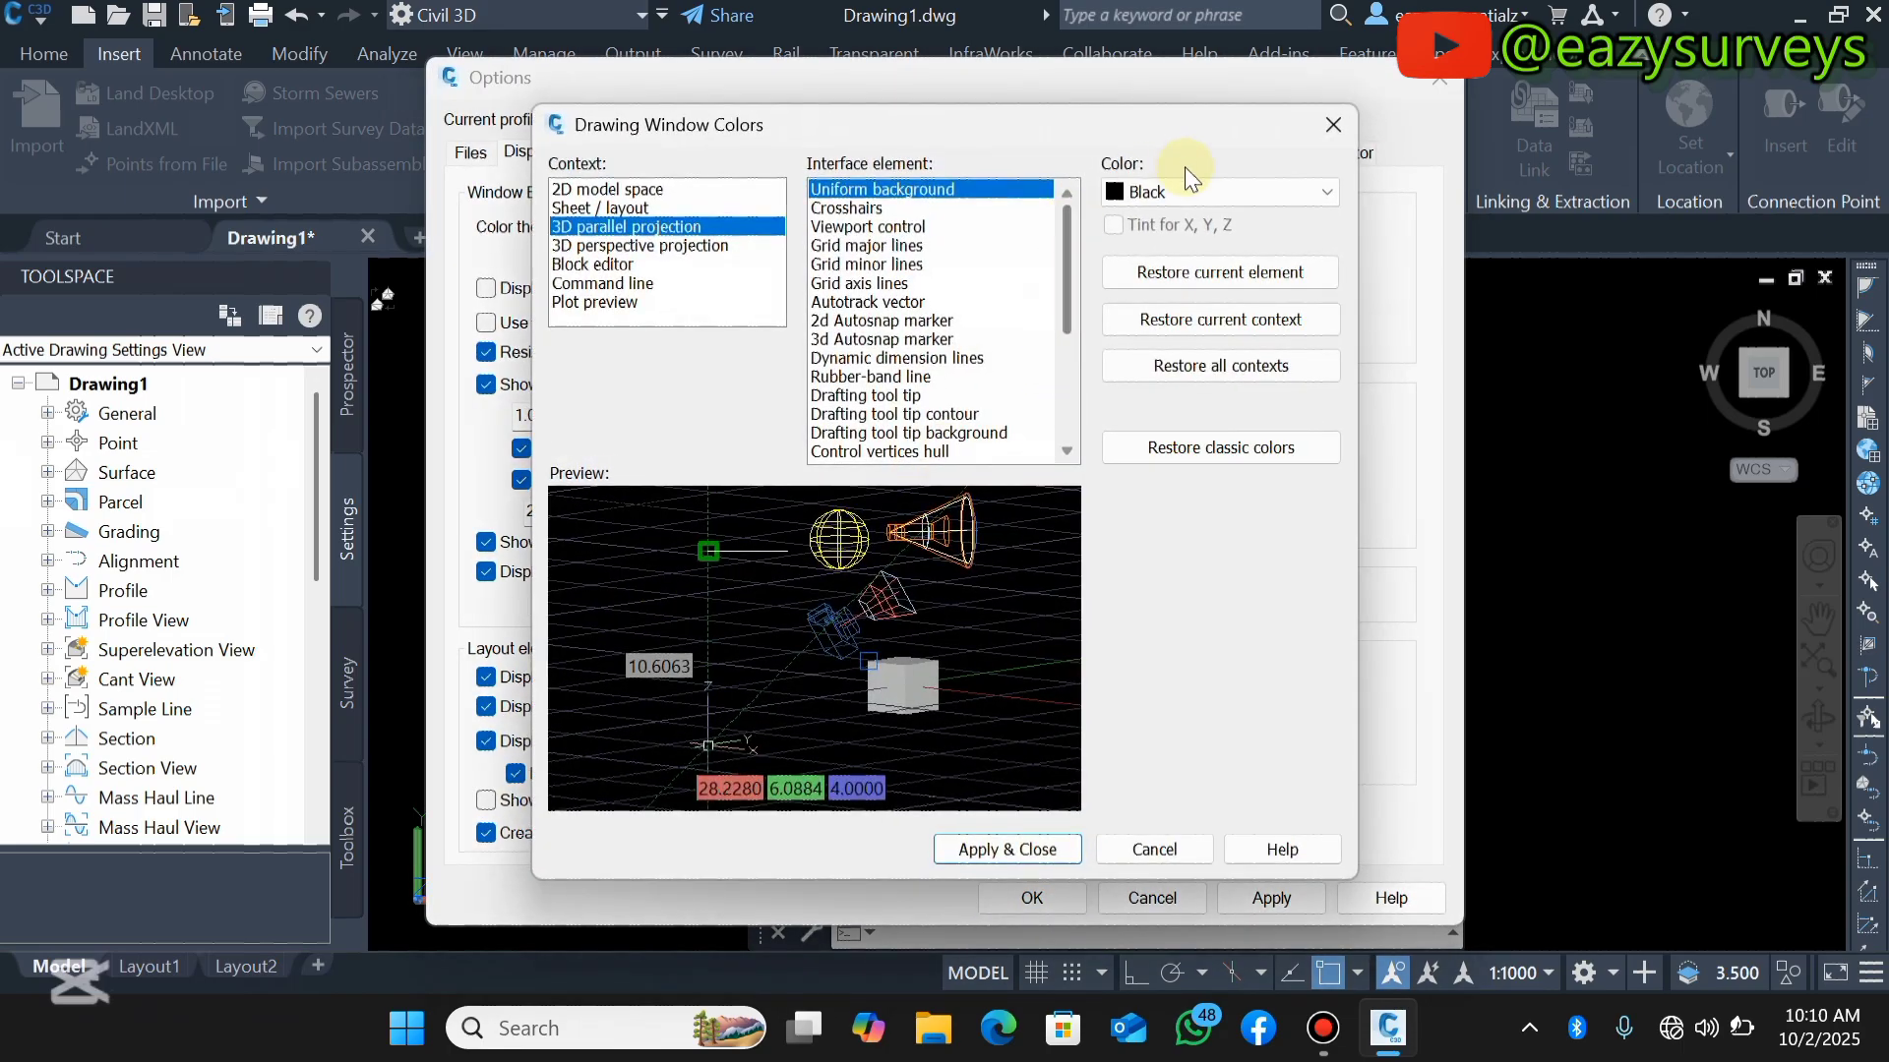
left_click(1195, 190)
left_click(1160, 368)
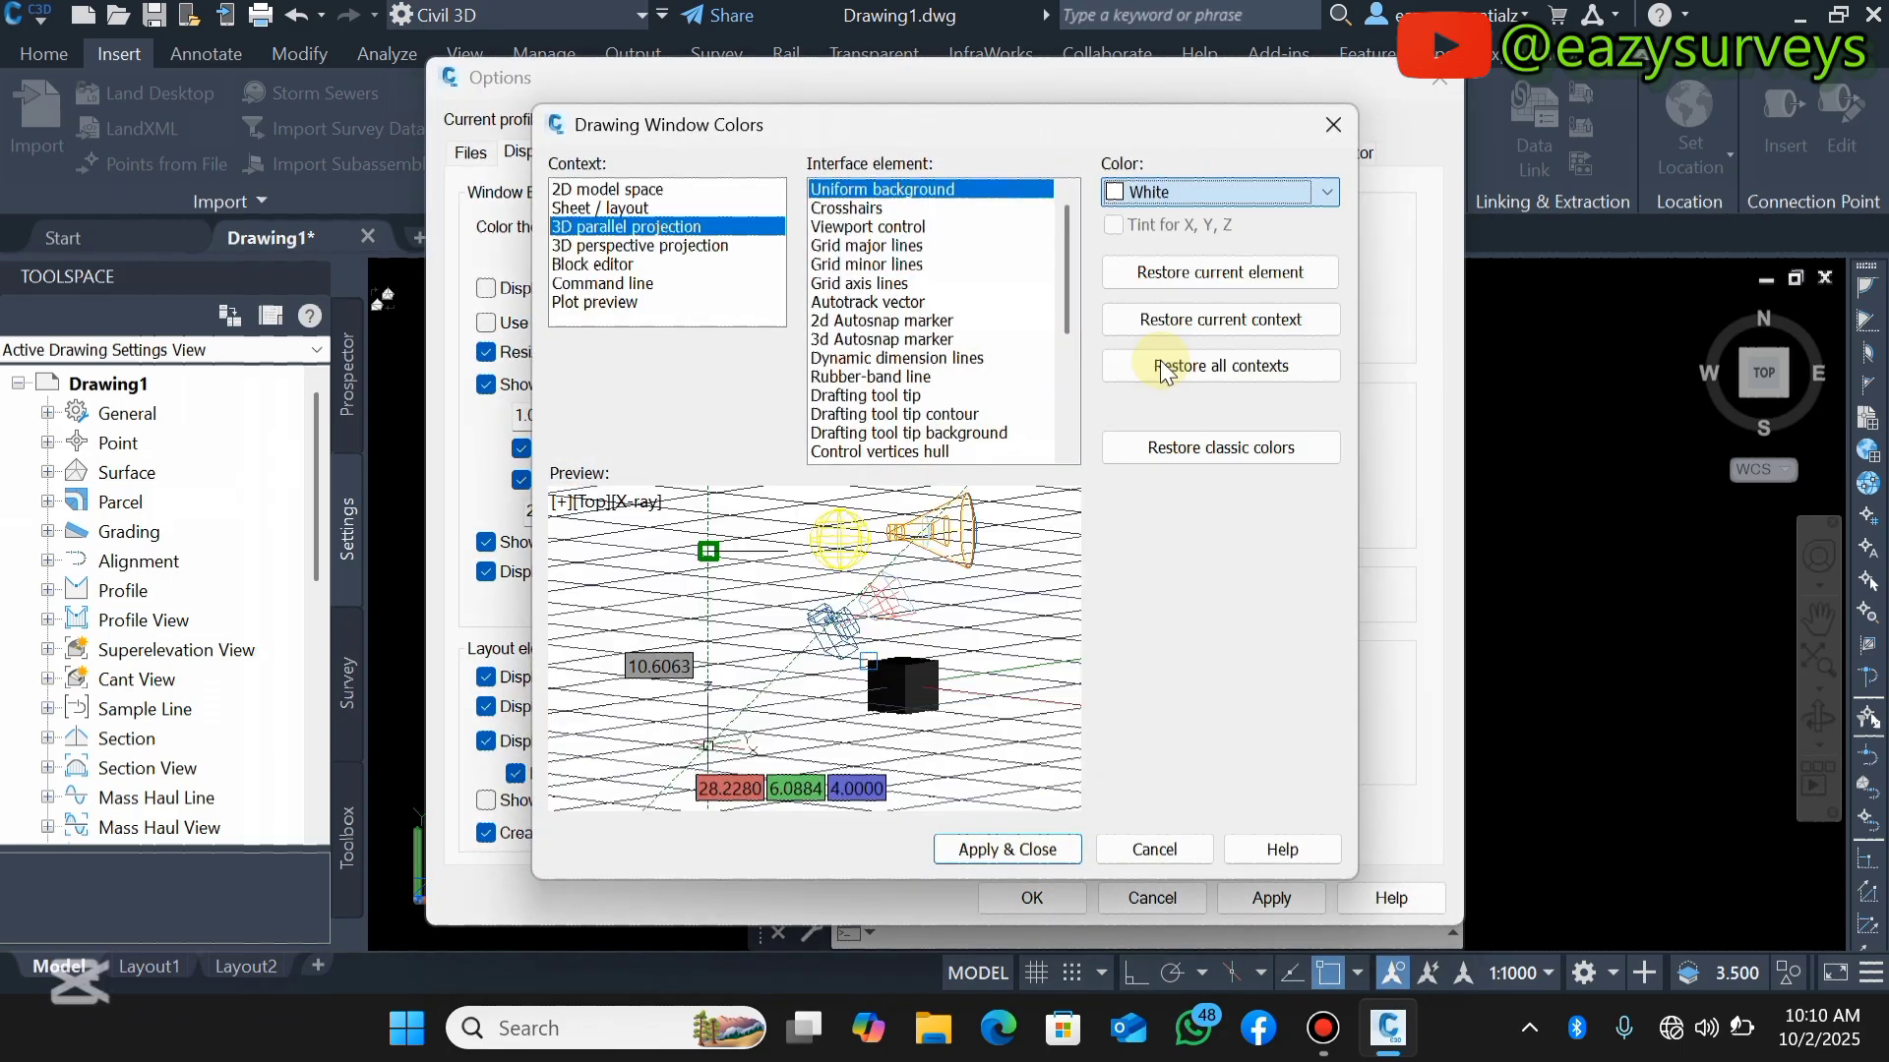
left_click(1013, 860)
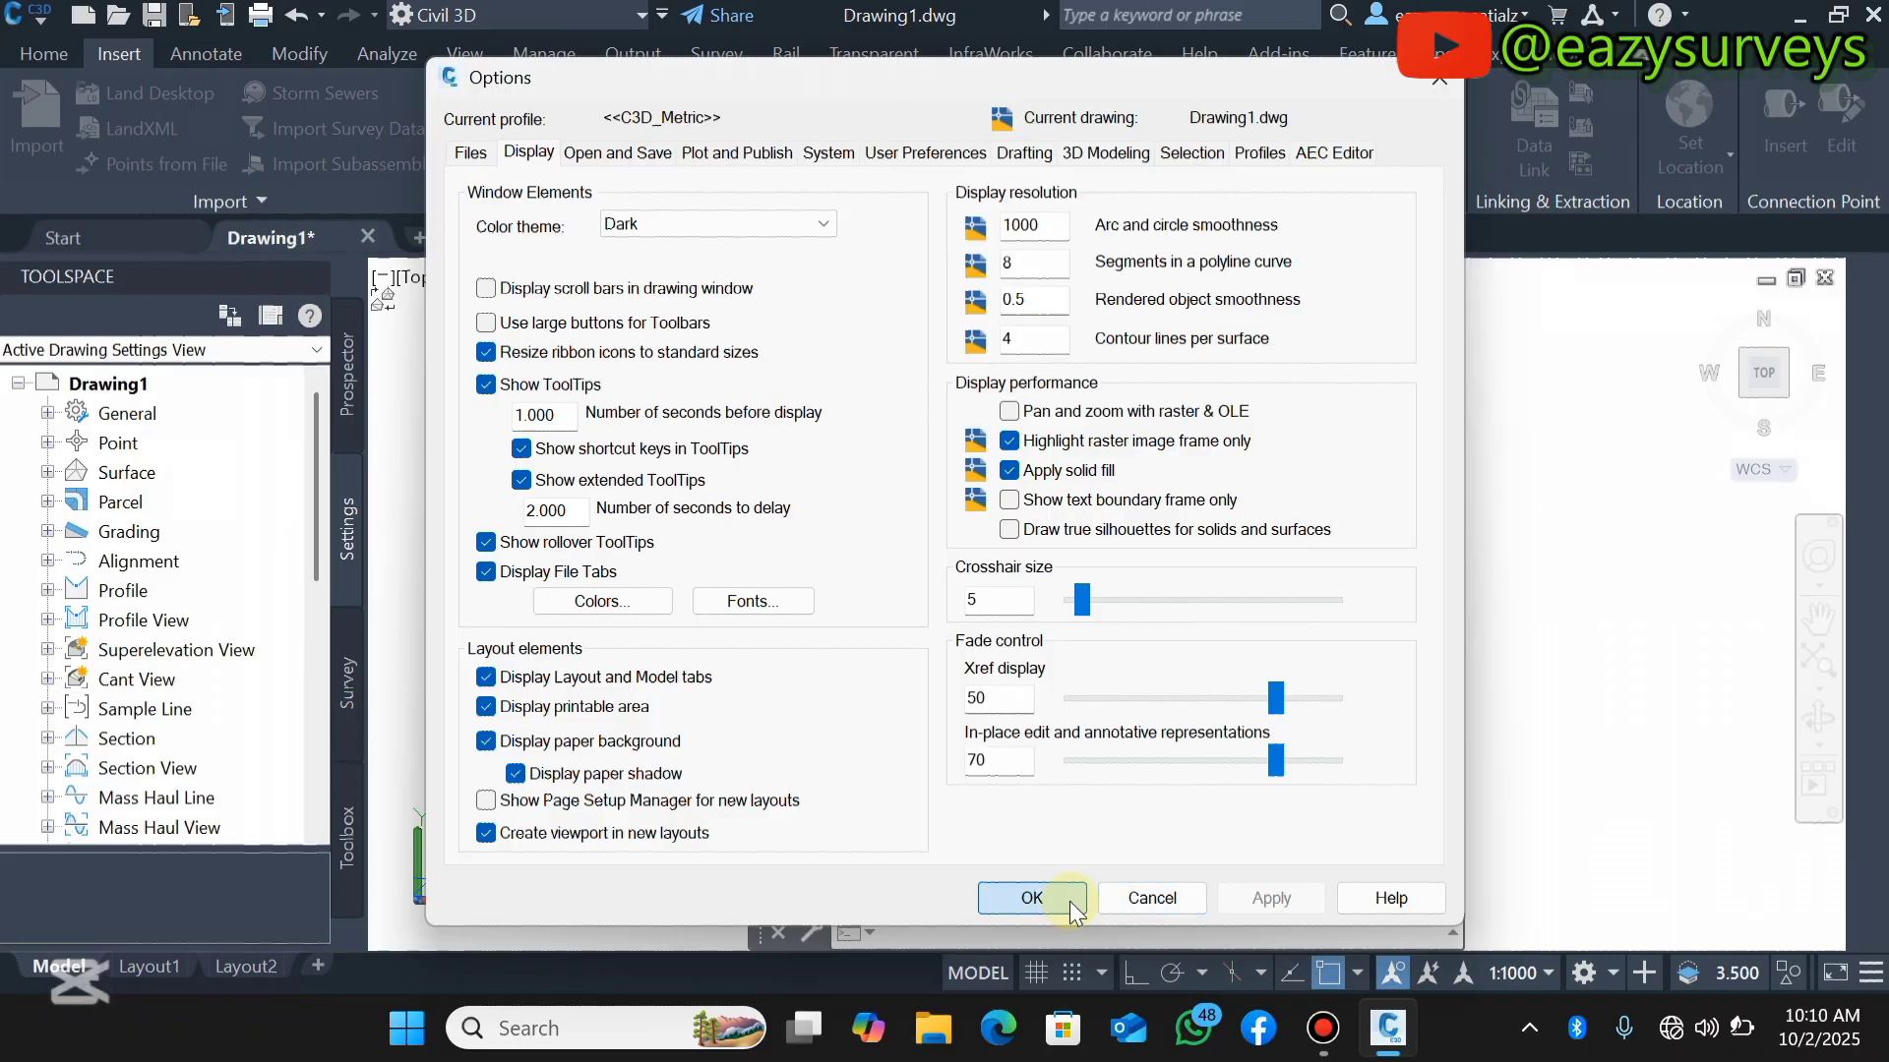
left_click(1070, 901)
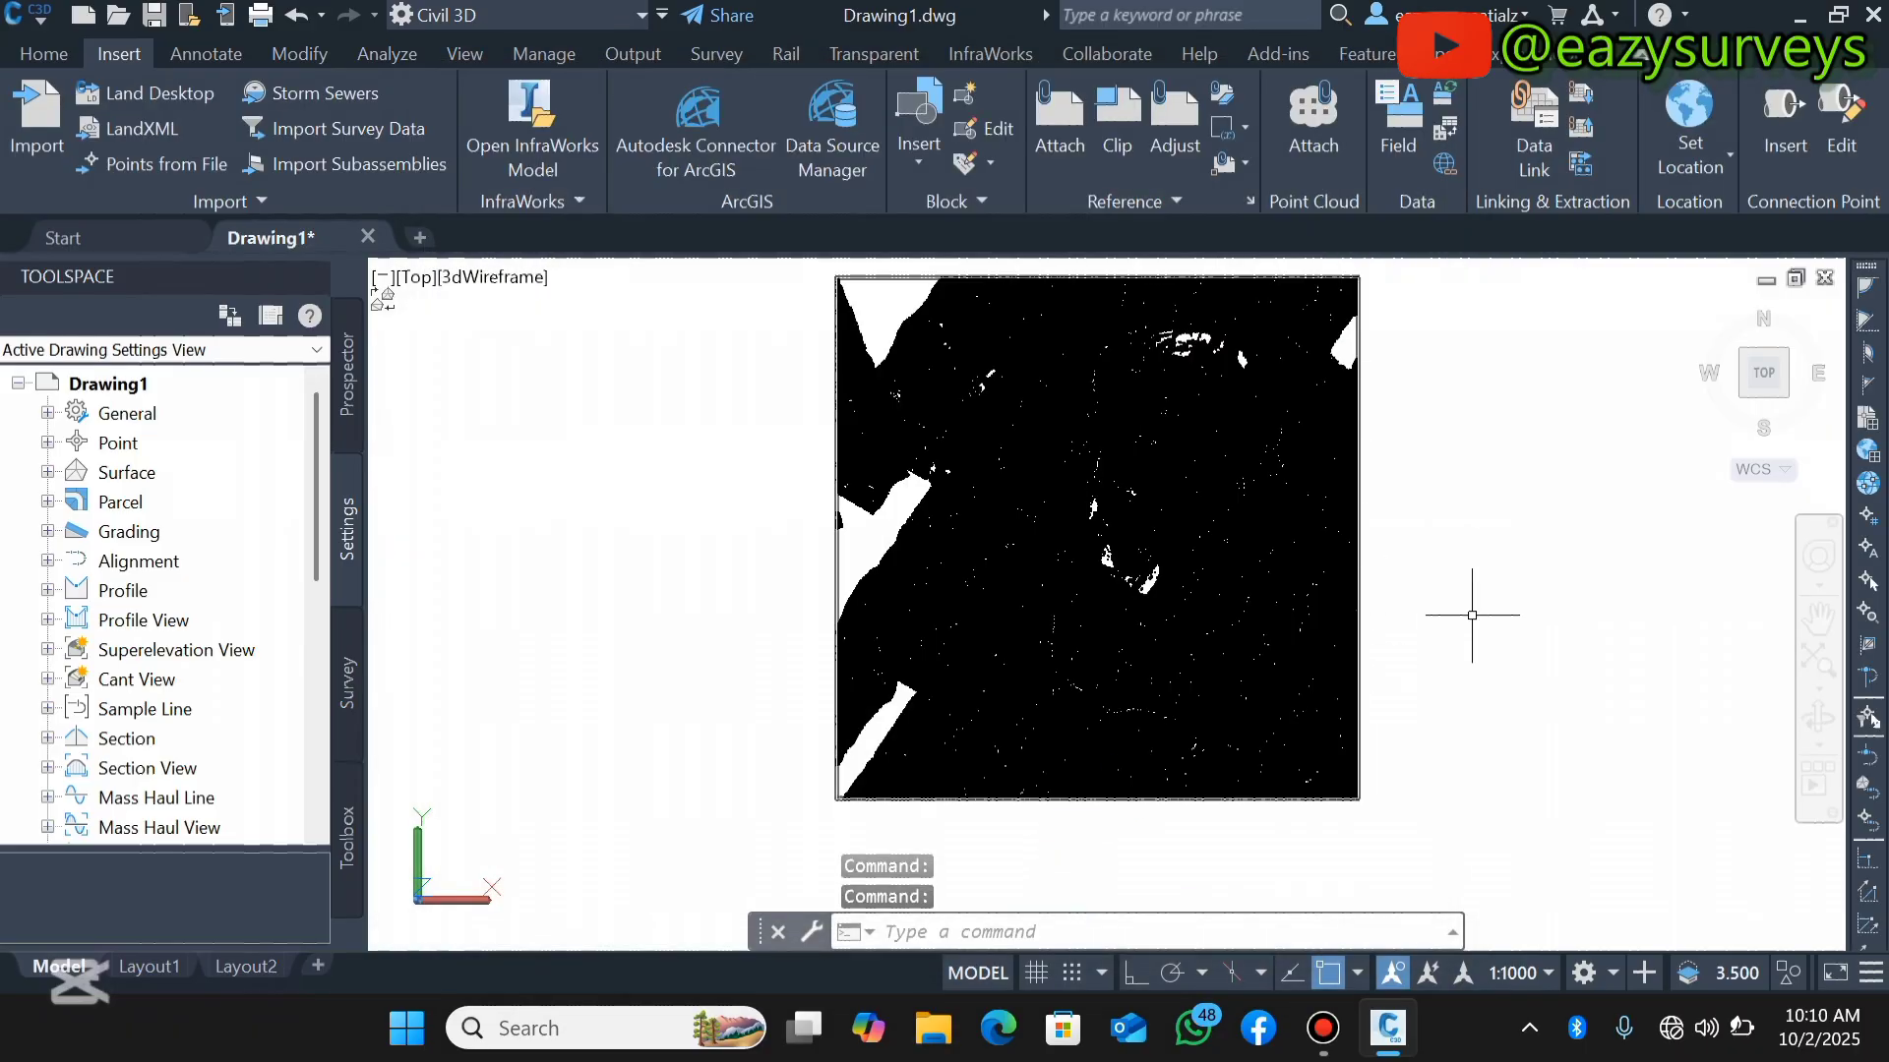
- Select the attached point cloud and color its points by Classification, inspecting the point detail close up
left_click(1815, 674)
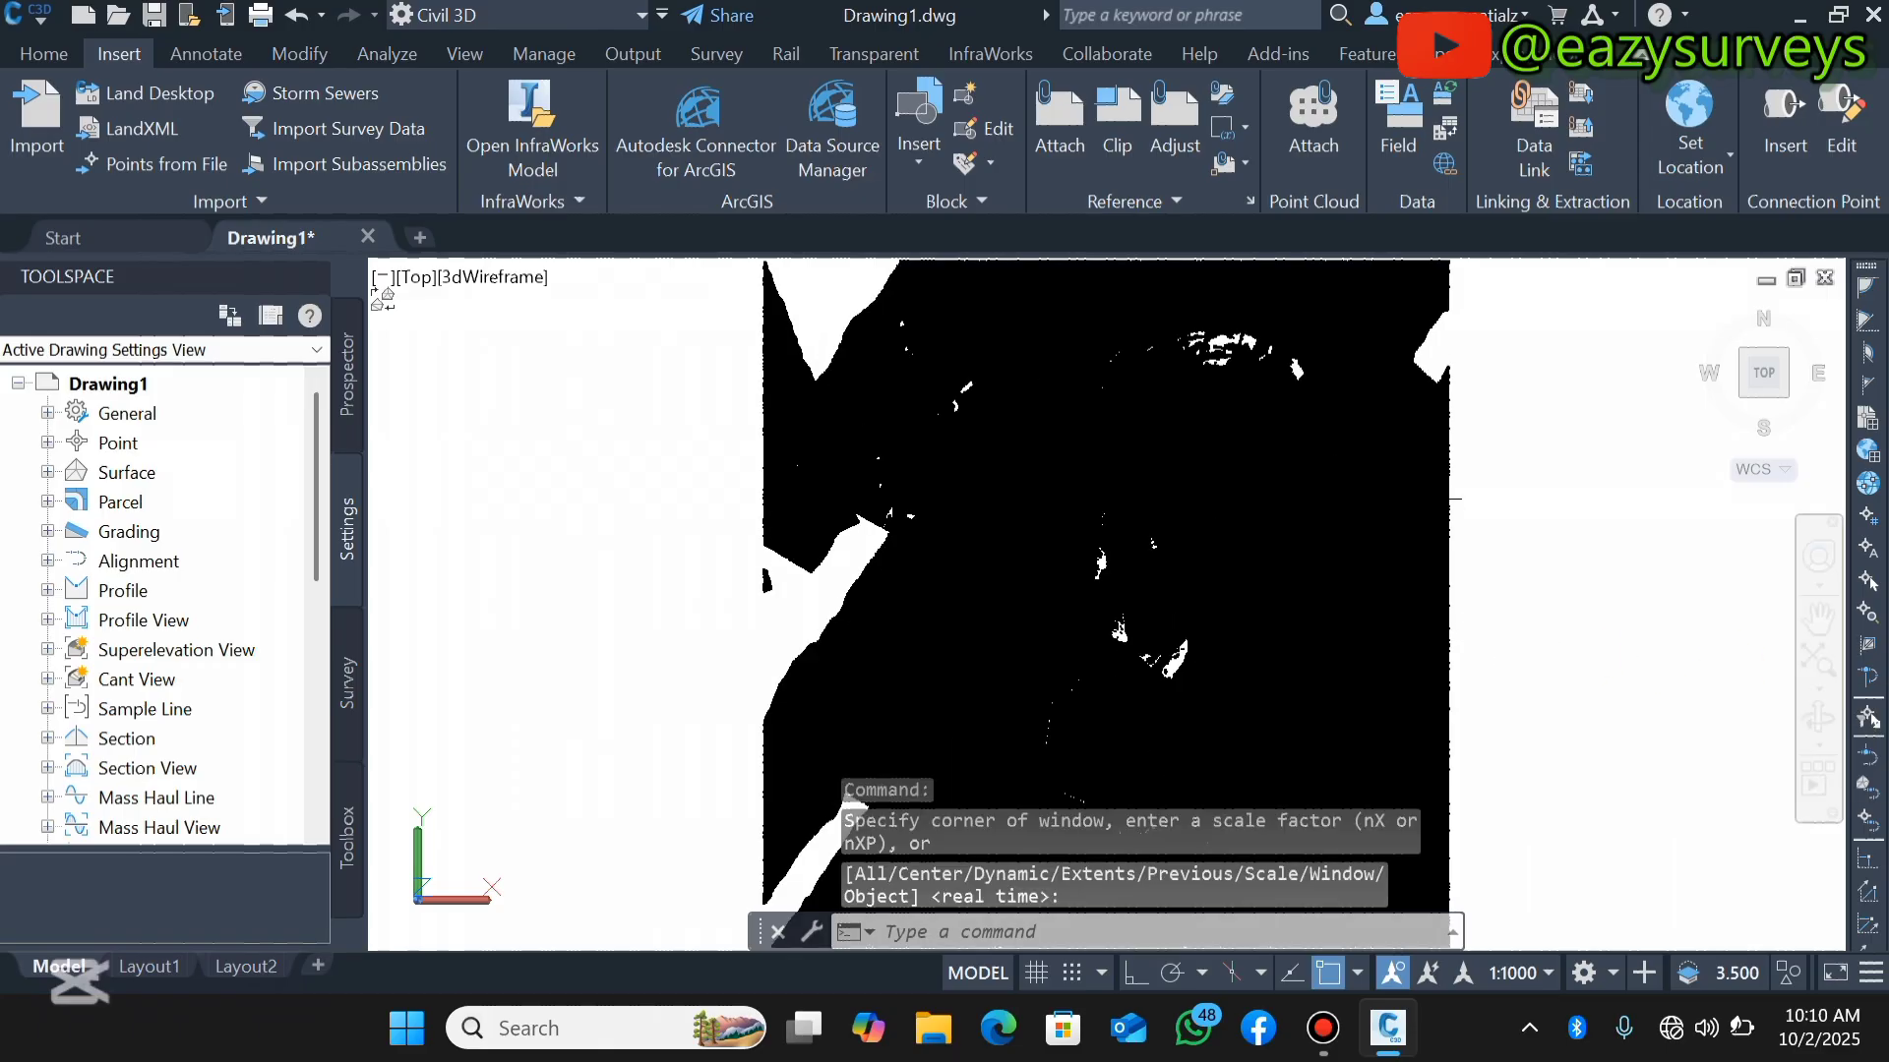
left_click(1509, 548)
left_click(1357, 550)
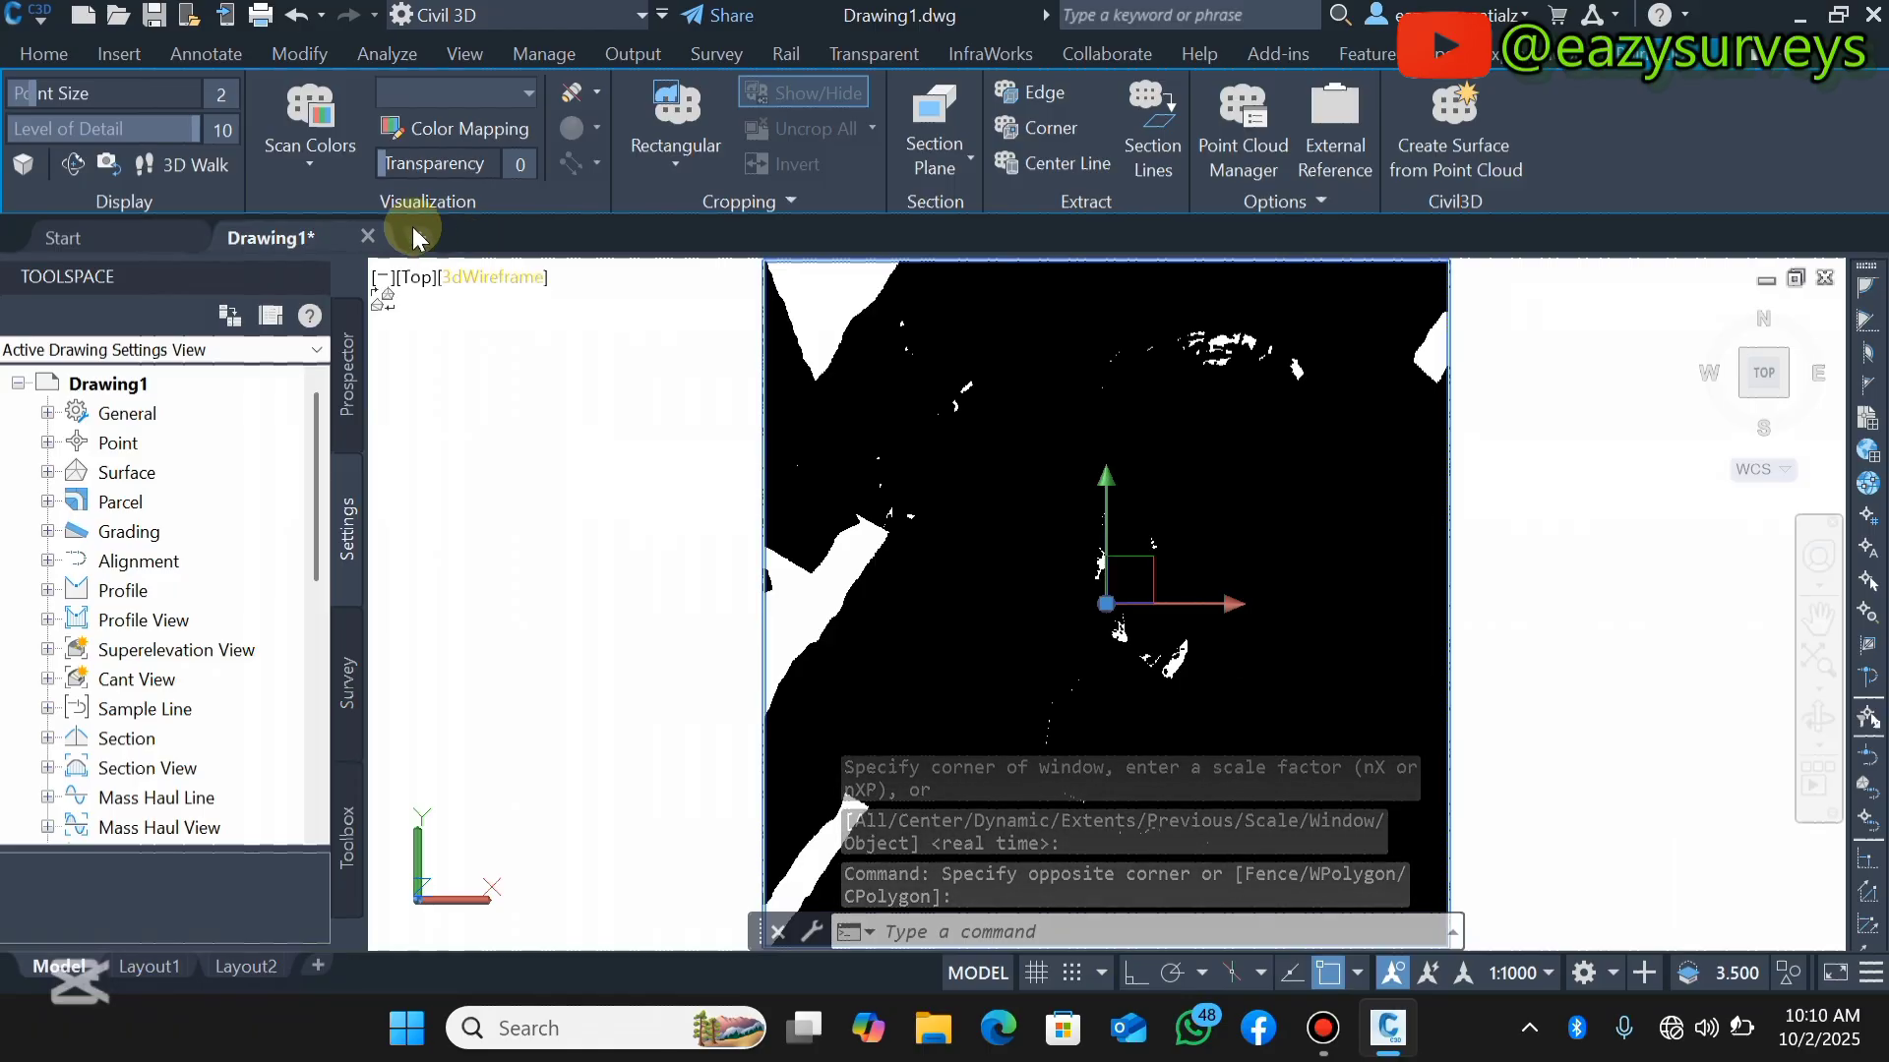
left_click(322, 160)
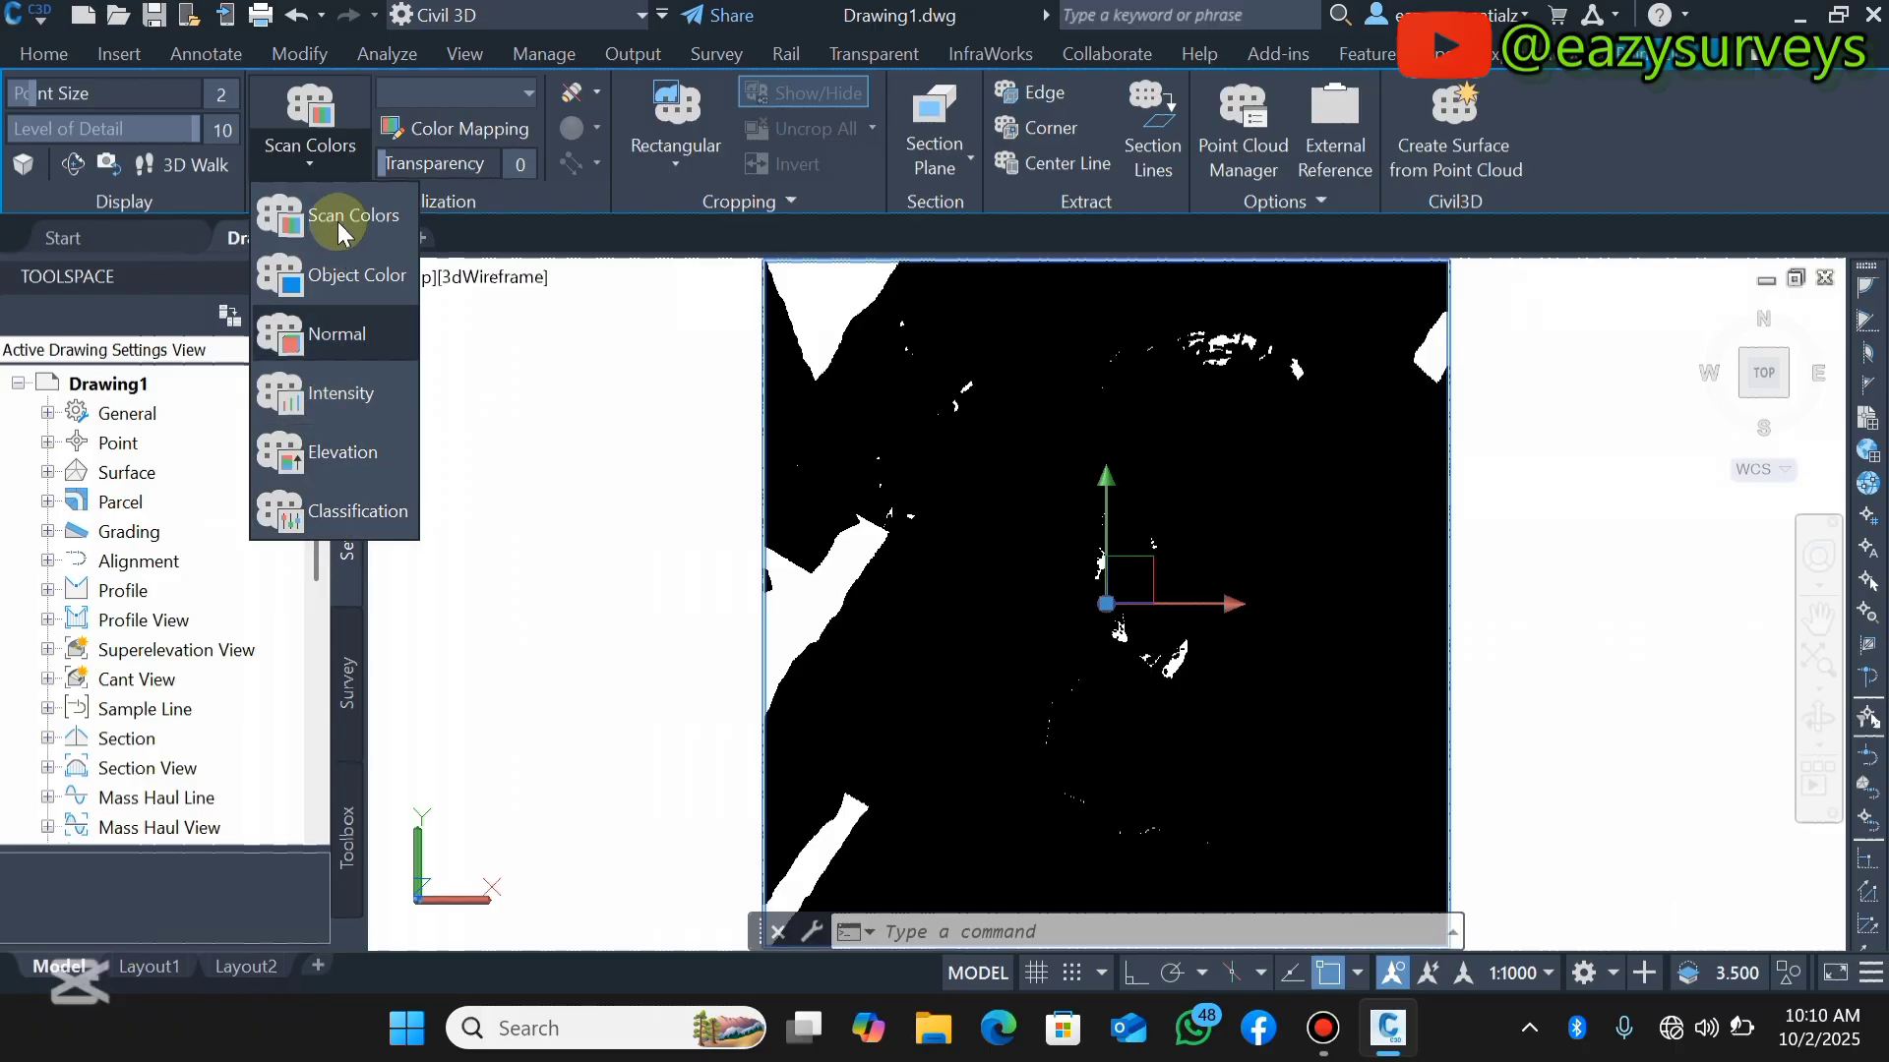
left_click(339, 512)
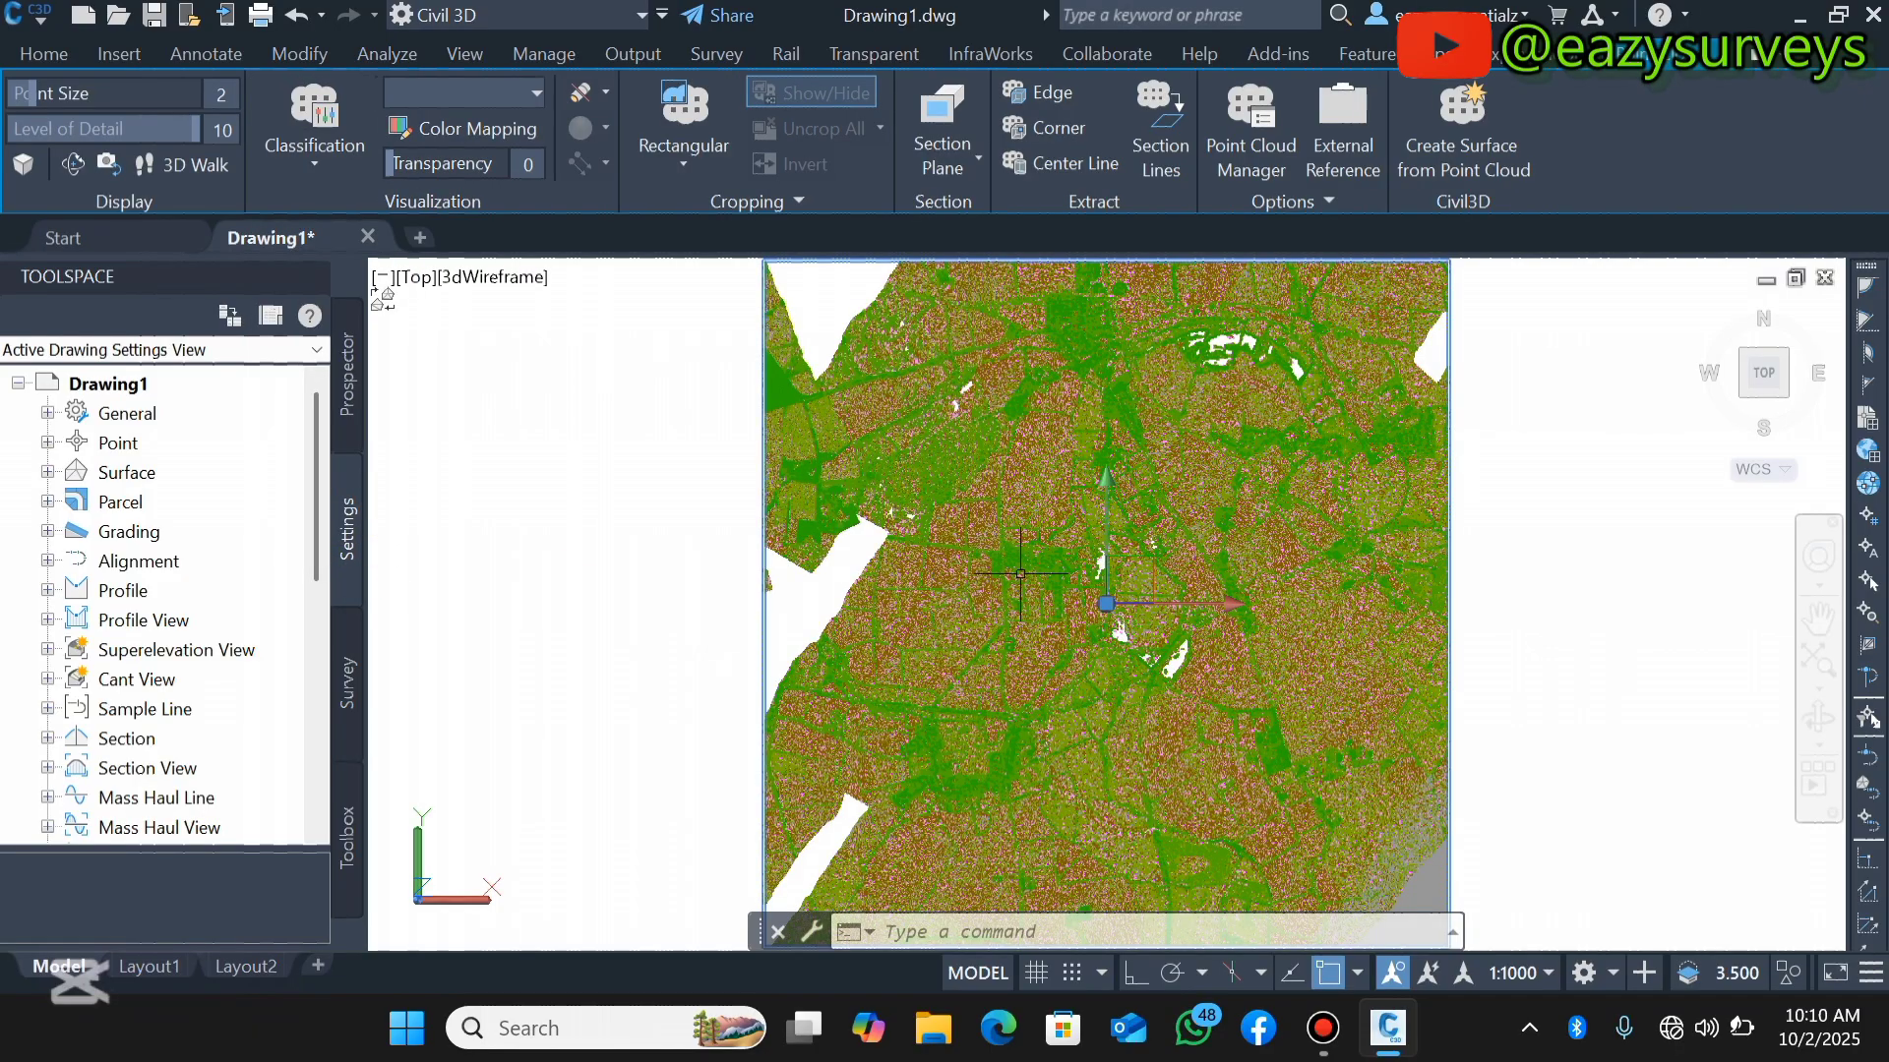
scroll(967, 428, "up", 5)
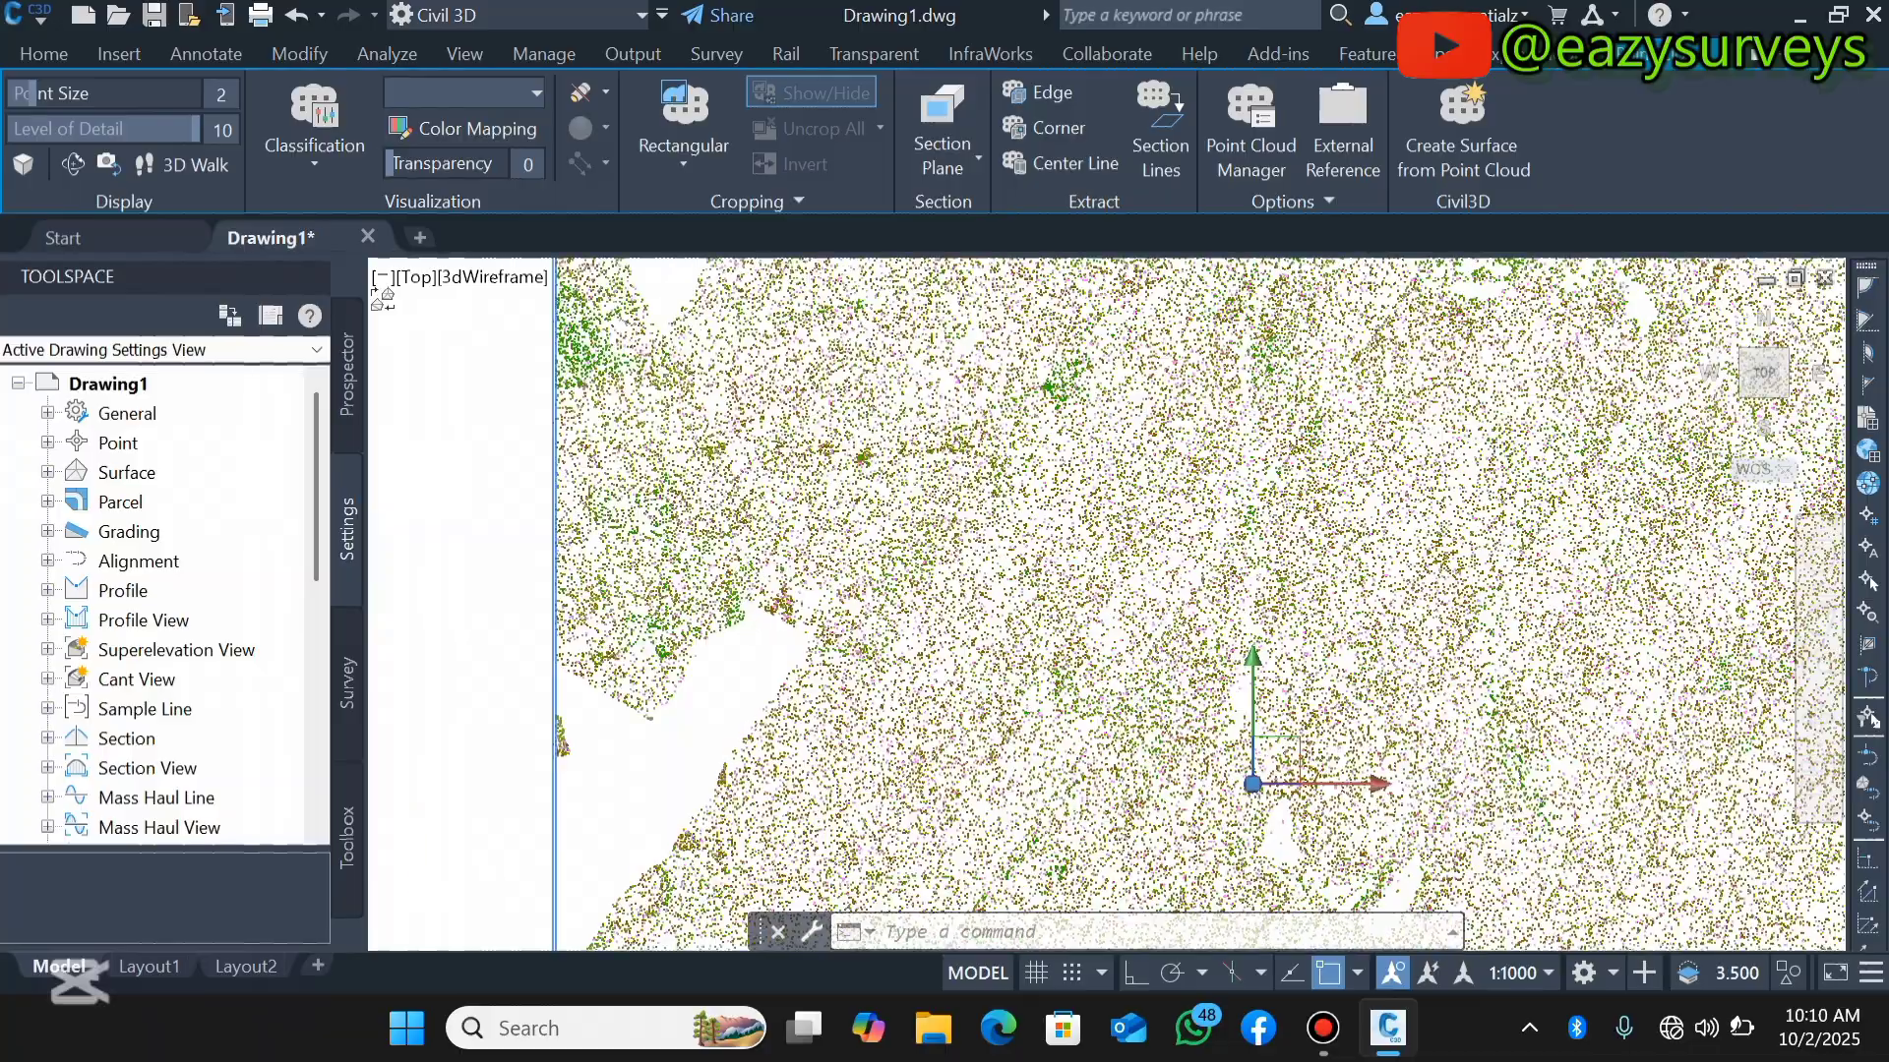
scroll(967, 428, "up", 3)
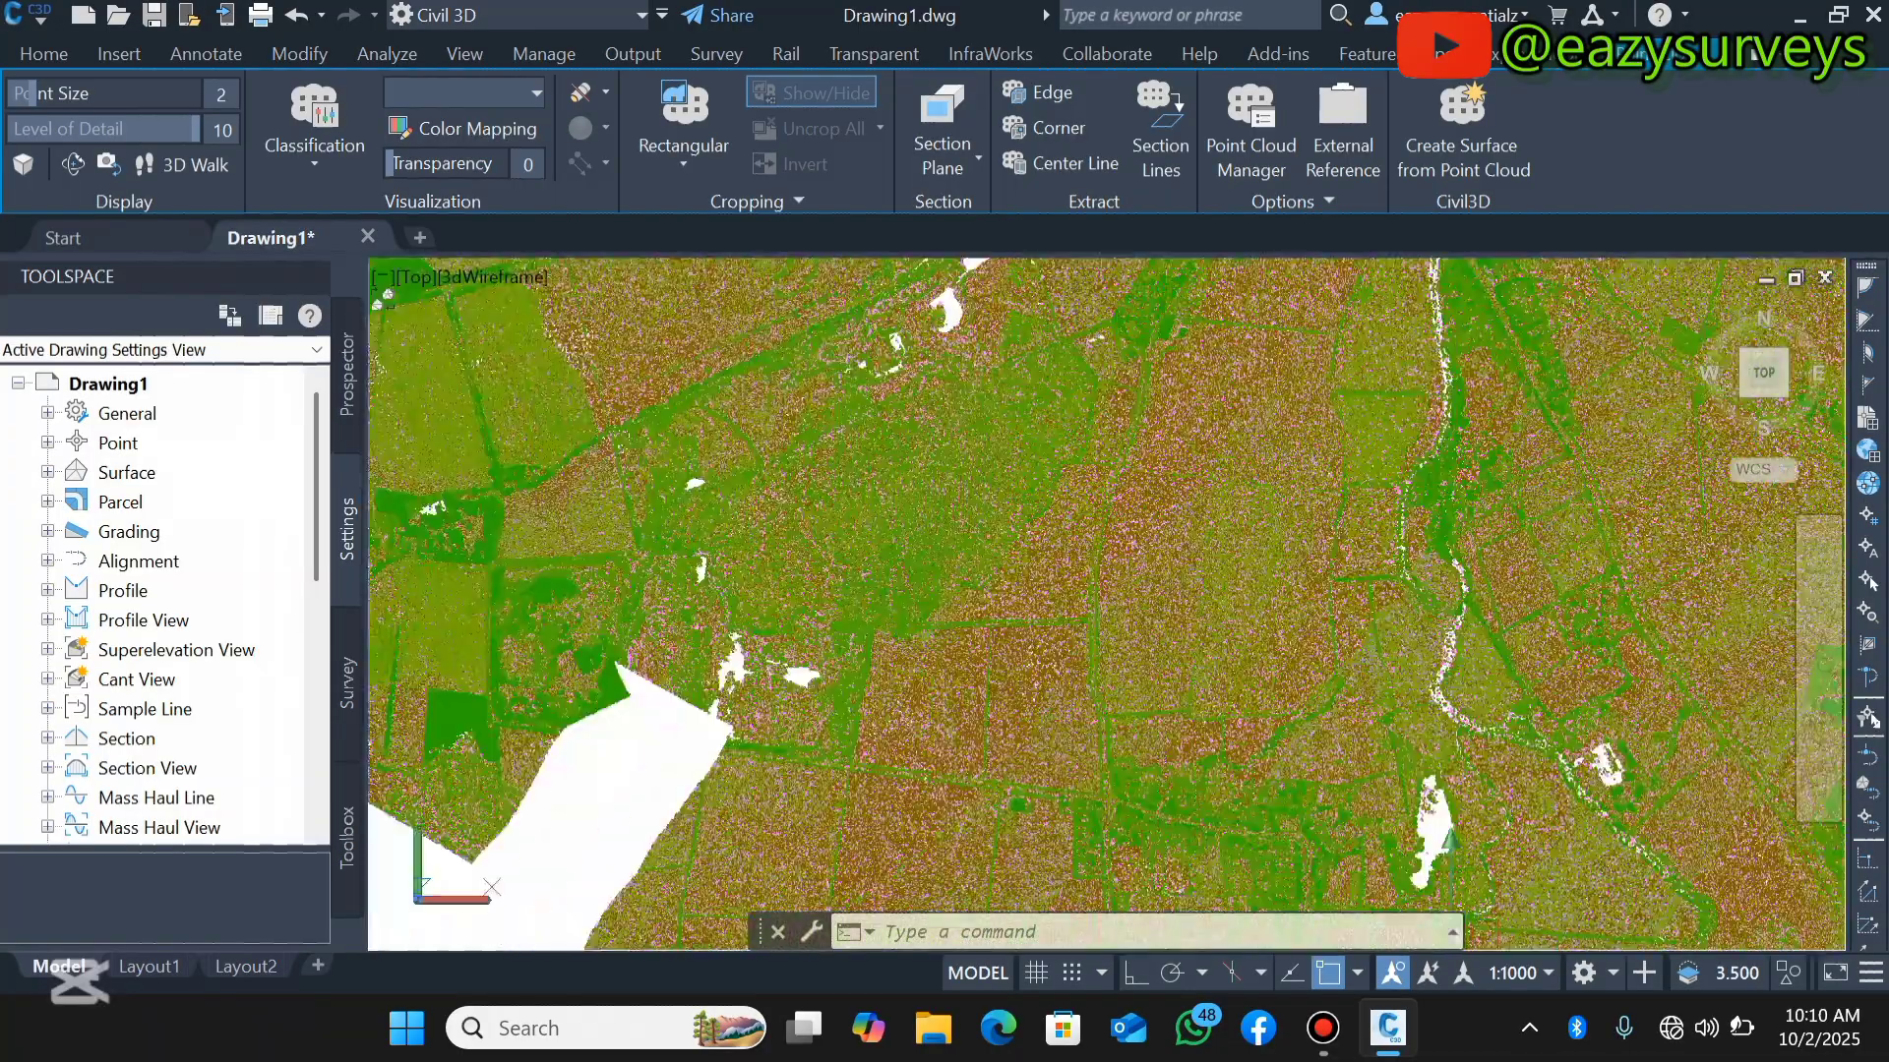
- Review the overall extent of the classified point cloud and clear its selection
scroll(1026, 498, "down", 3)
scroll(1026, 499, "down", 5)
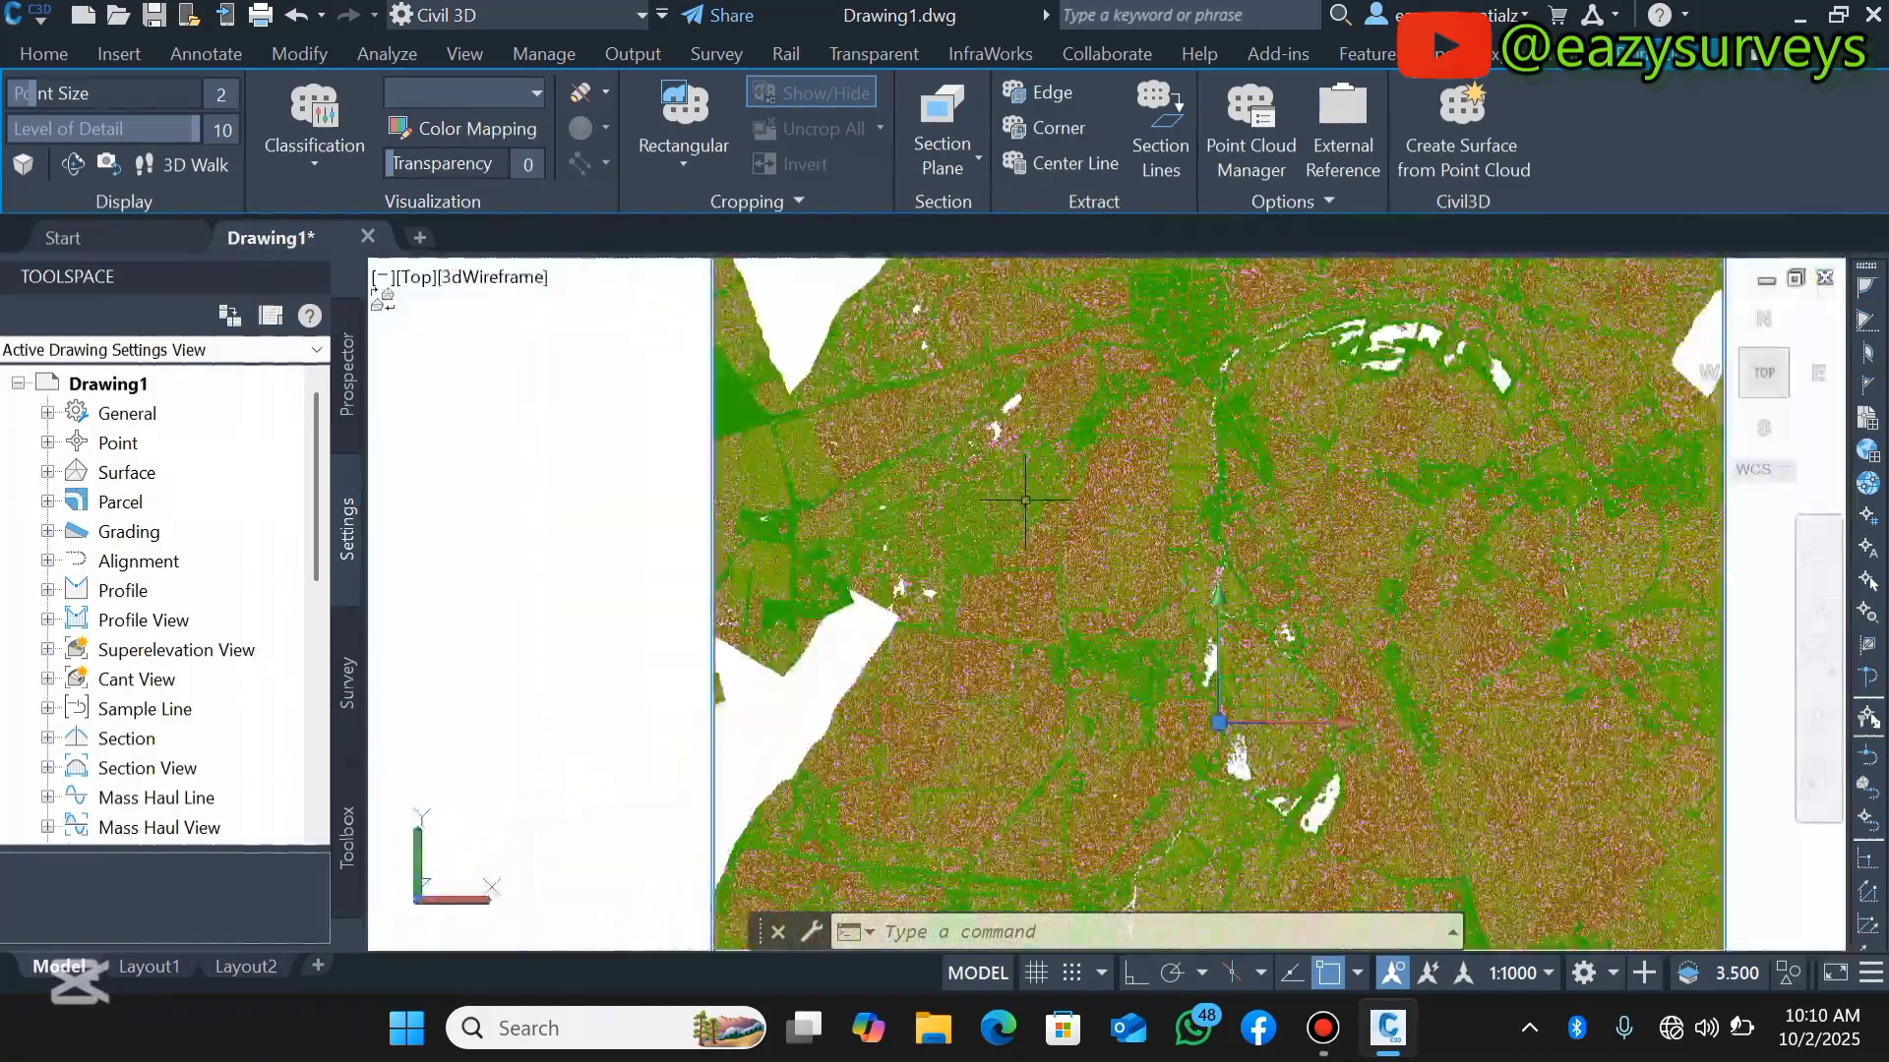
scroll(1074, 672, "up", 3)
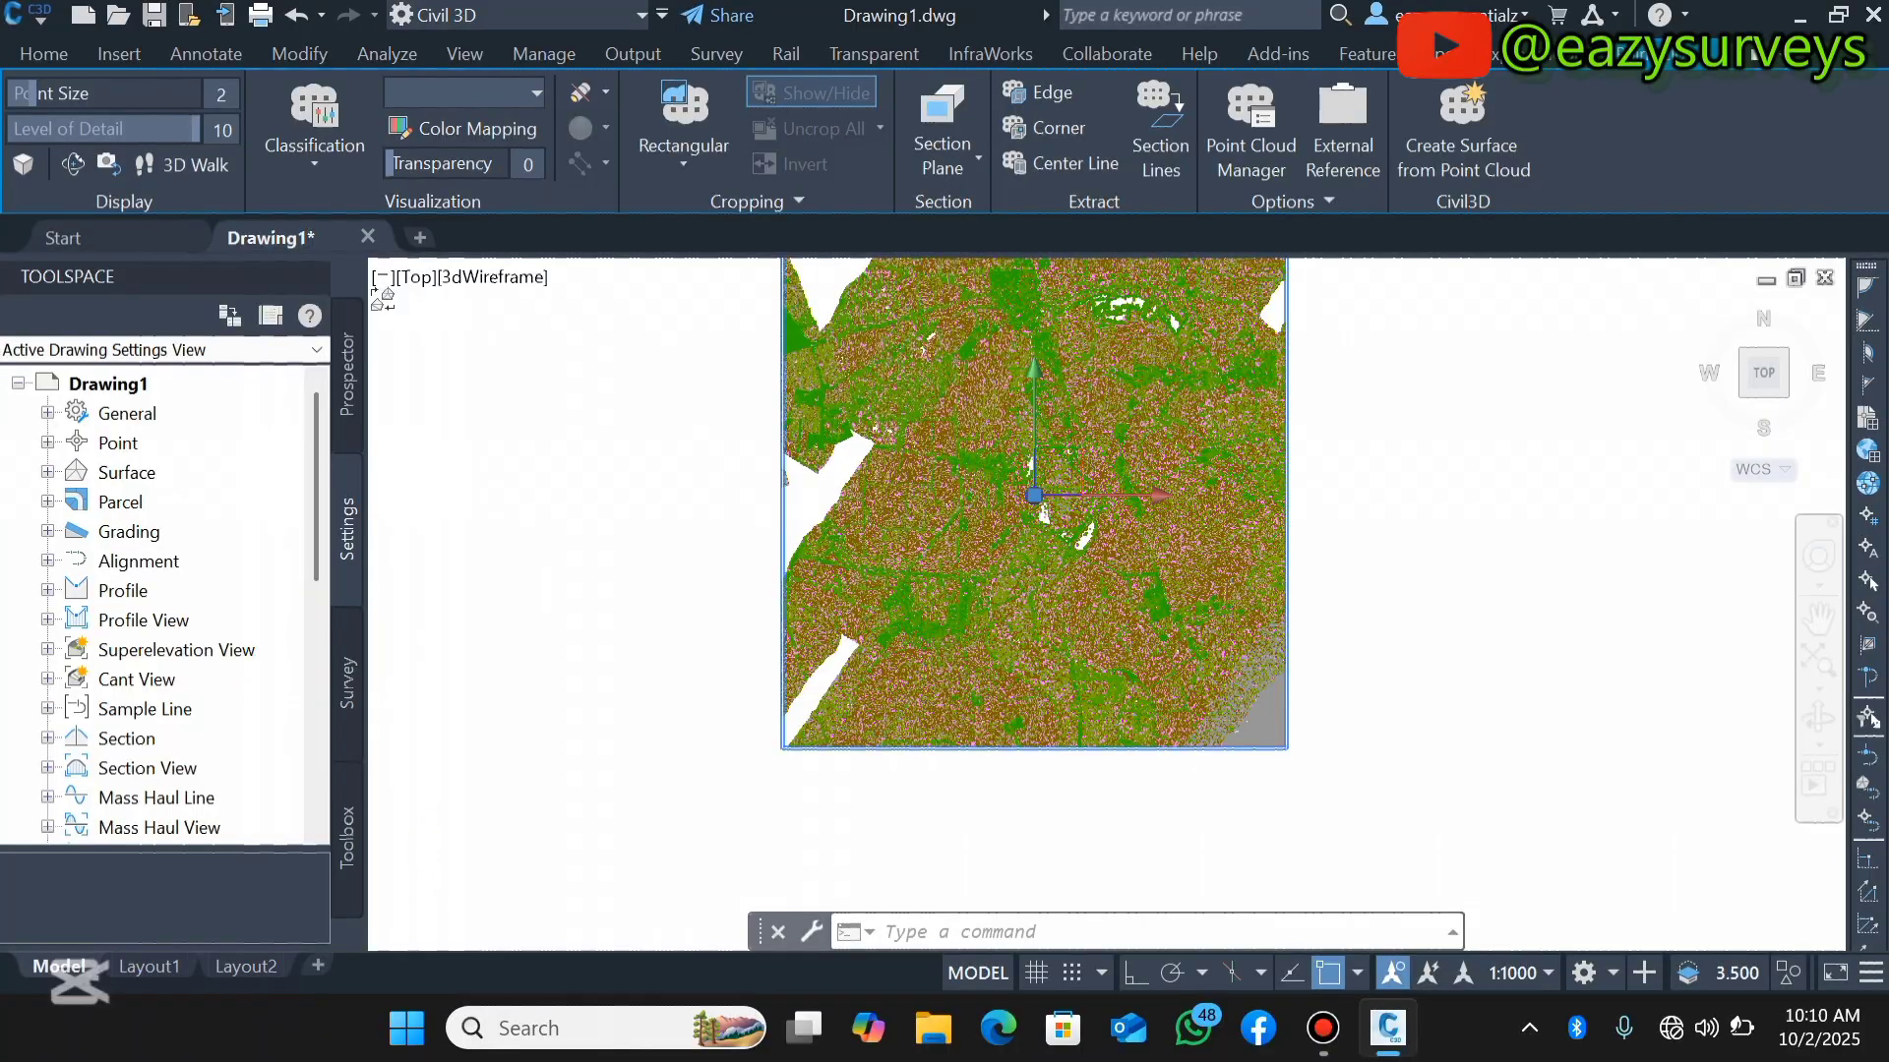
scroll(961, 619, "up", 4)
left_click(948, 624)
key("Escape")
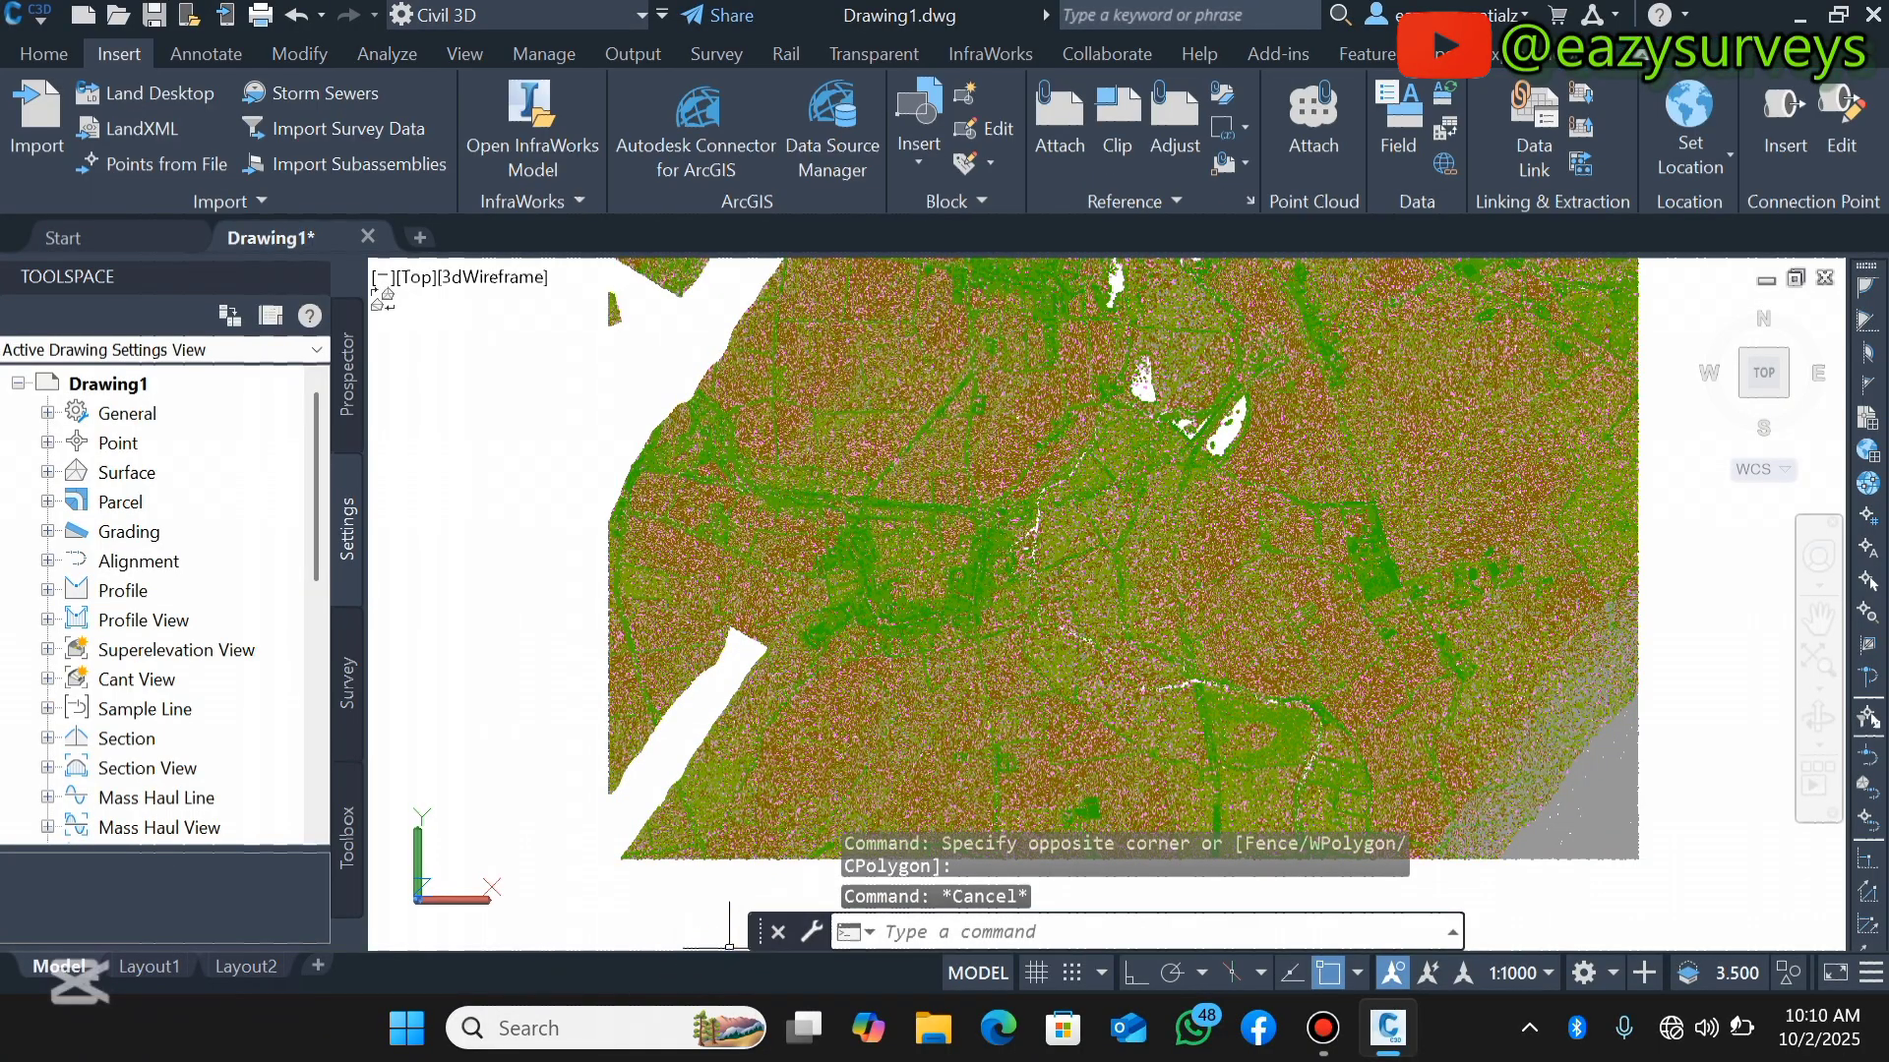
- Set the uniform background color of the 3D parallel projection to Black and close the display options
left_click(811, 931)
left_click(948, 891)
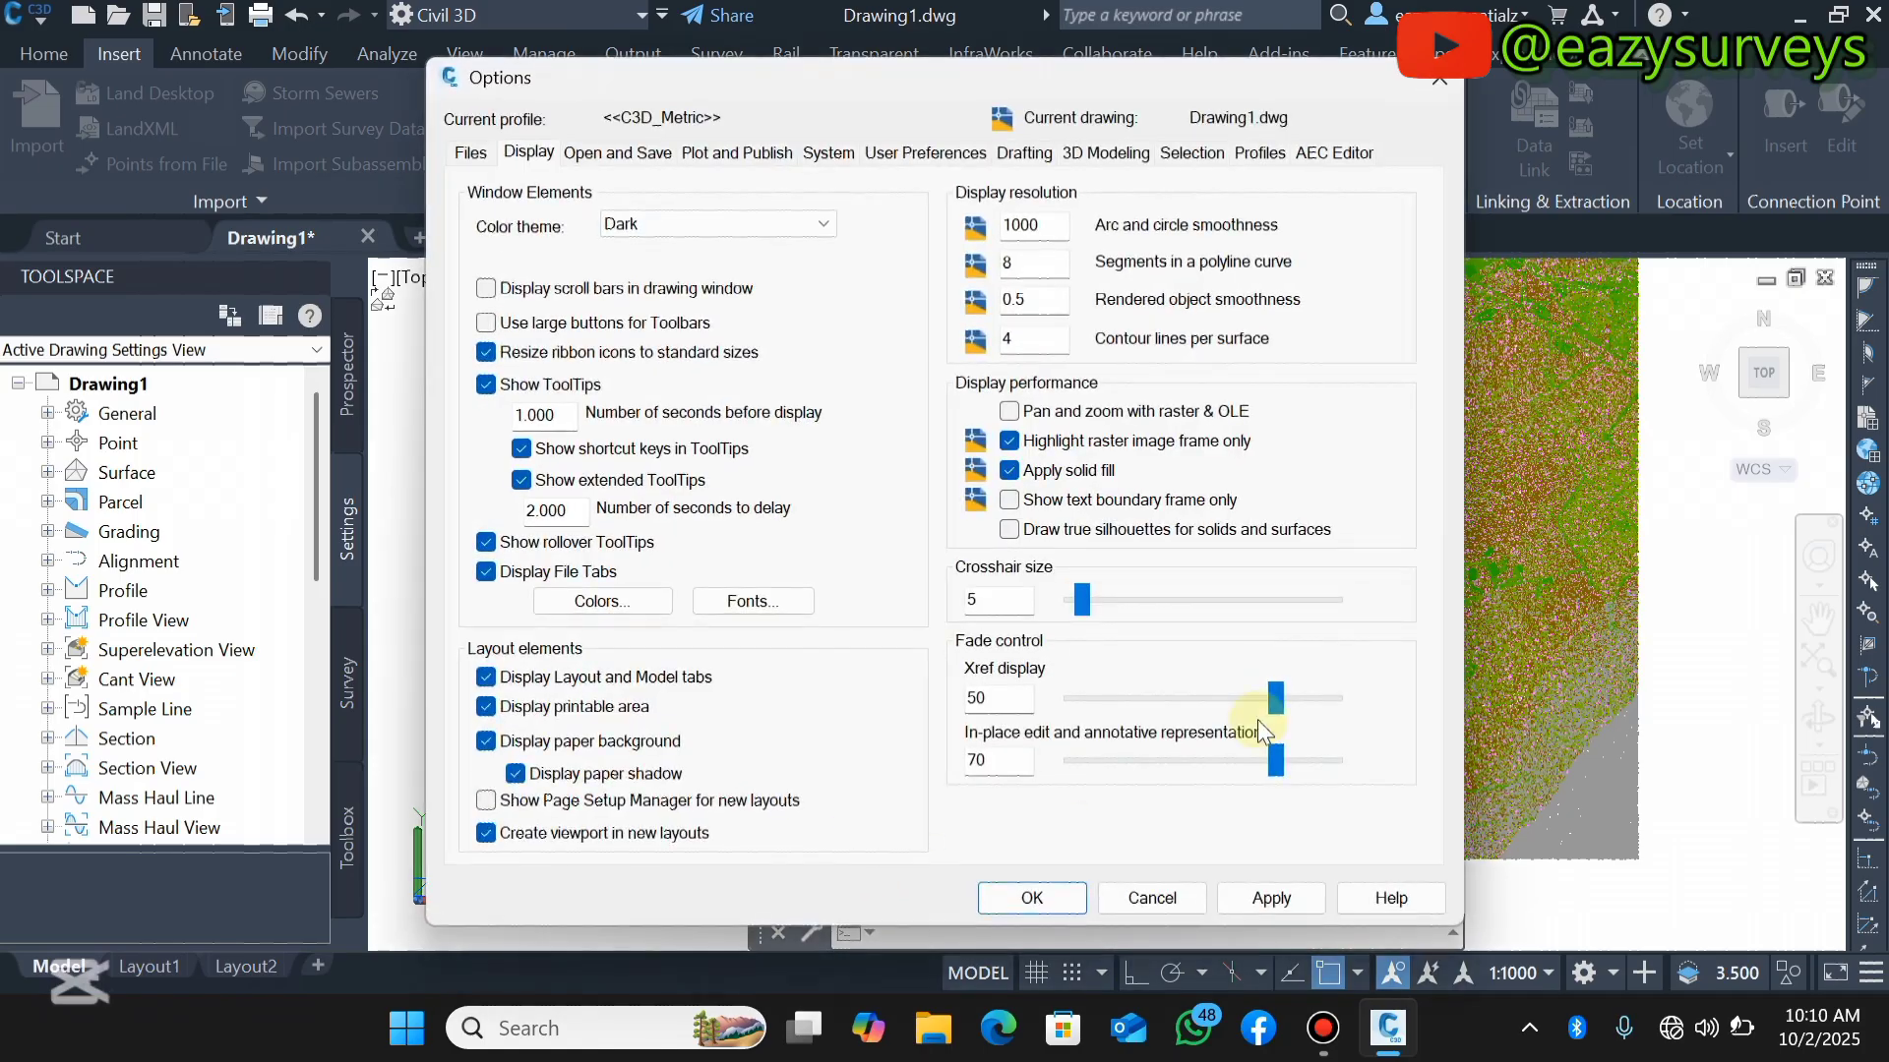
left_click(657, 598)
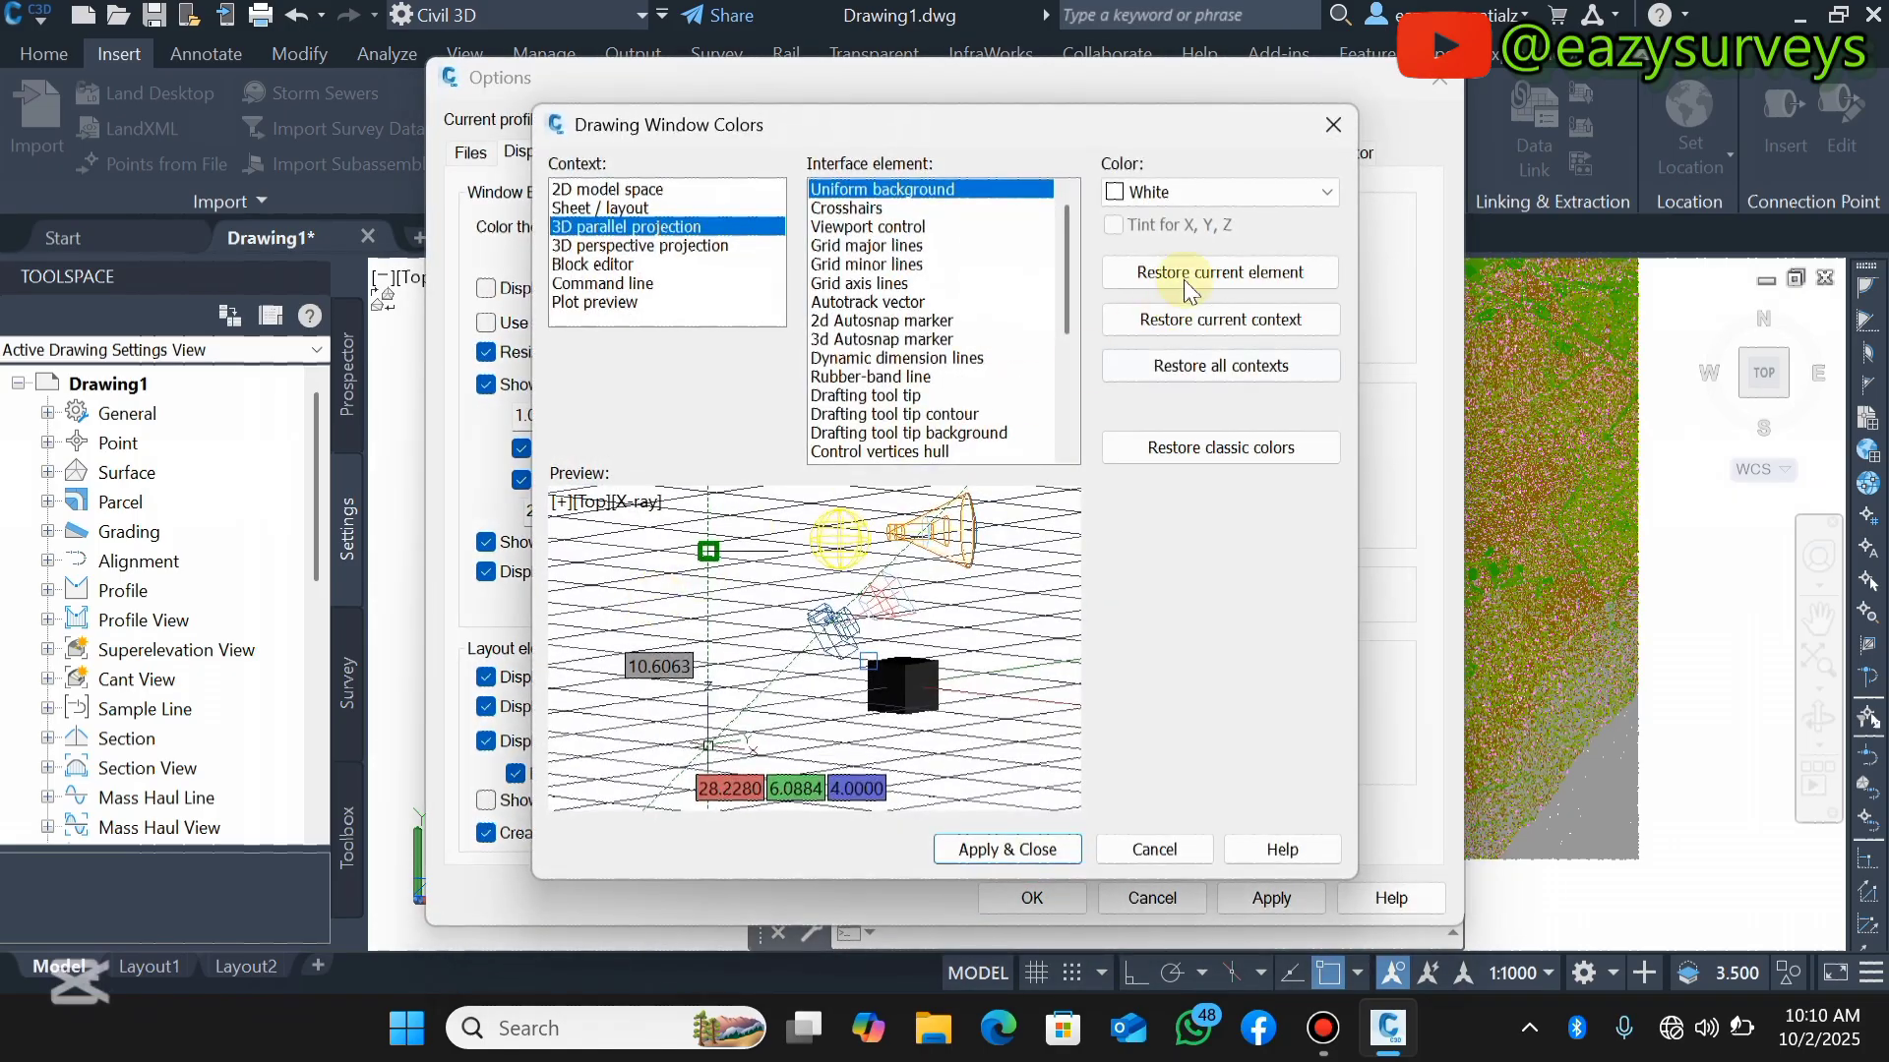
left_click(1195, 193)
left_click(1156, 385)
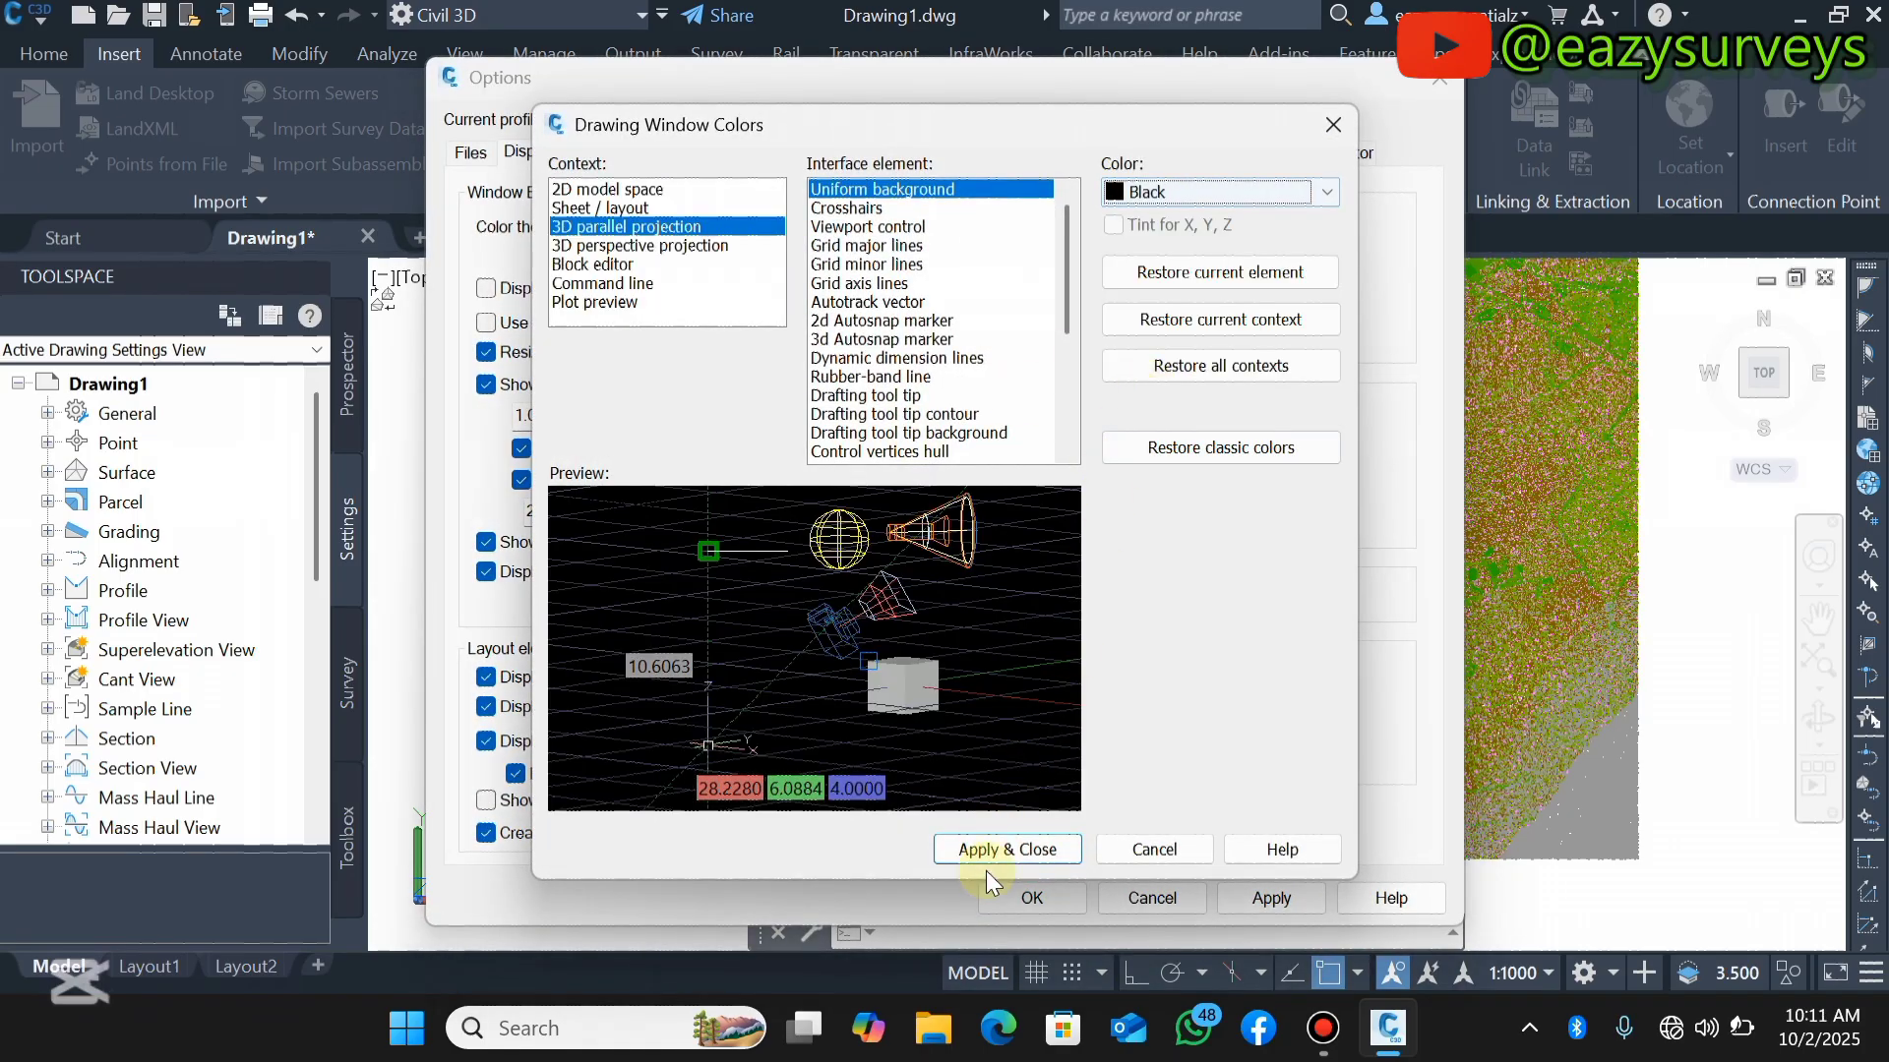
left_click(996, 851)
left_click(1032, 895)
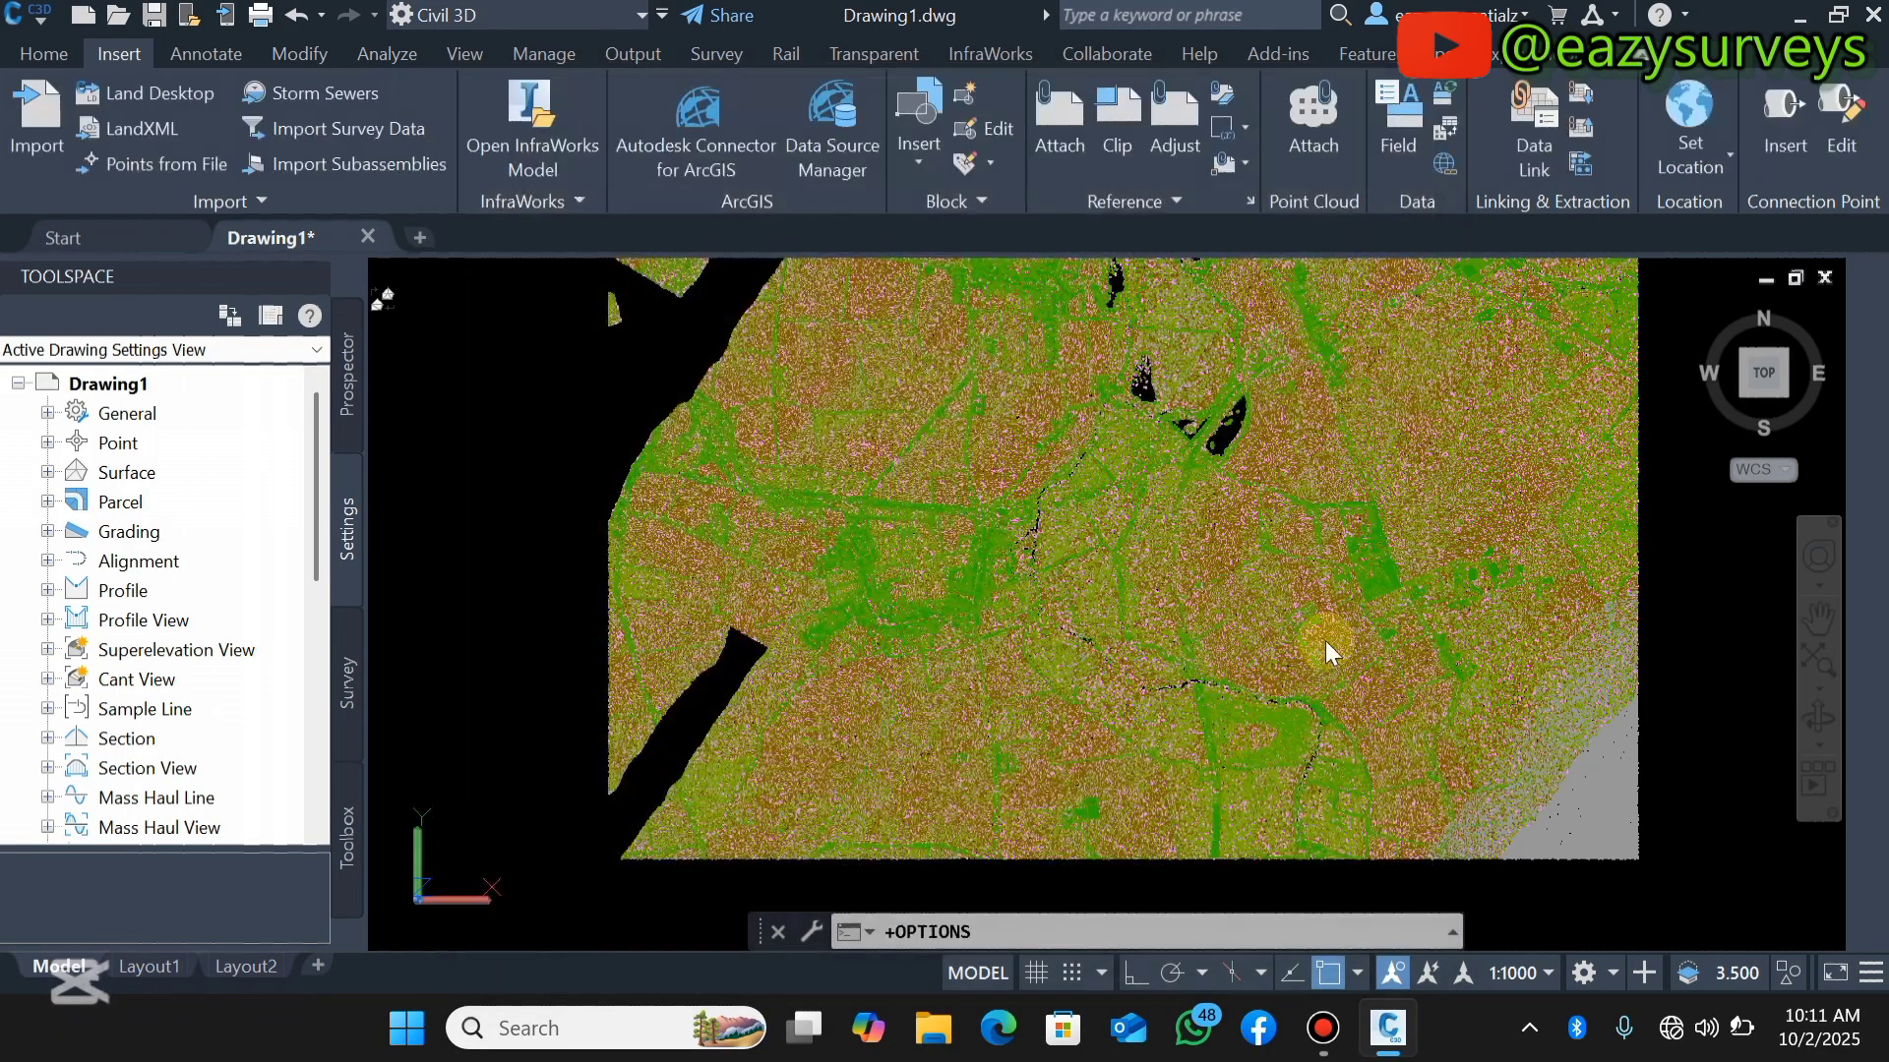
- Select the point cloud and review the General and Point Cloud Selection pages for creating a TIN surface from it, without creating the surface
left_click(1096, 744)
key("Escape")
scroll(1096, 744, "down", 3)
left_click(1460, 560)
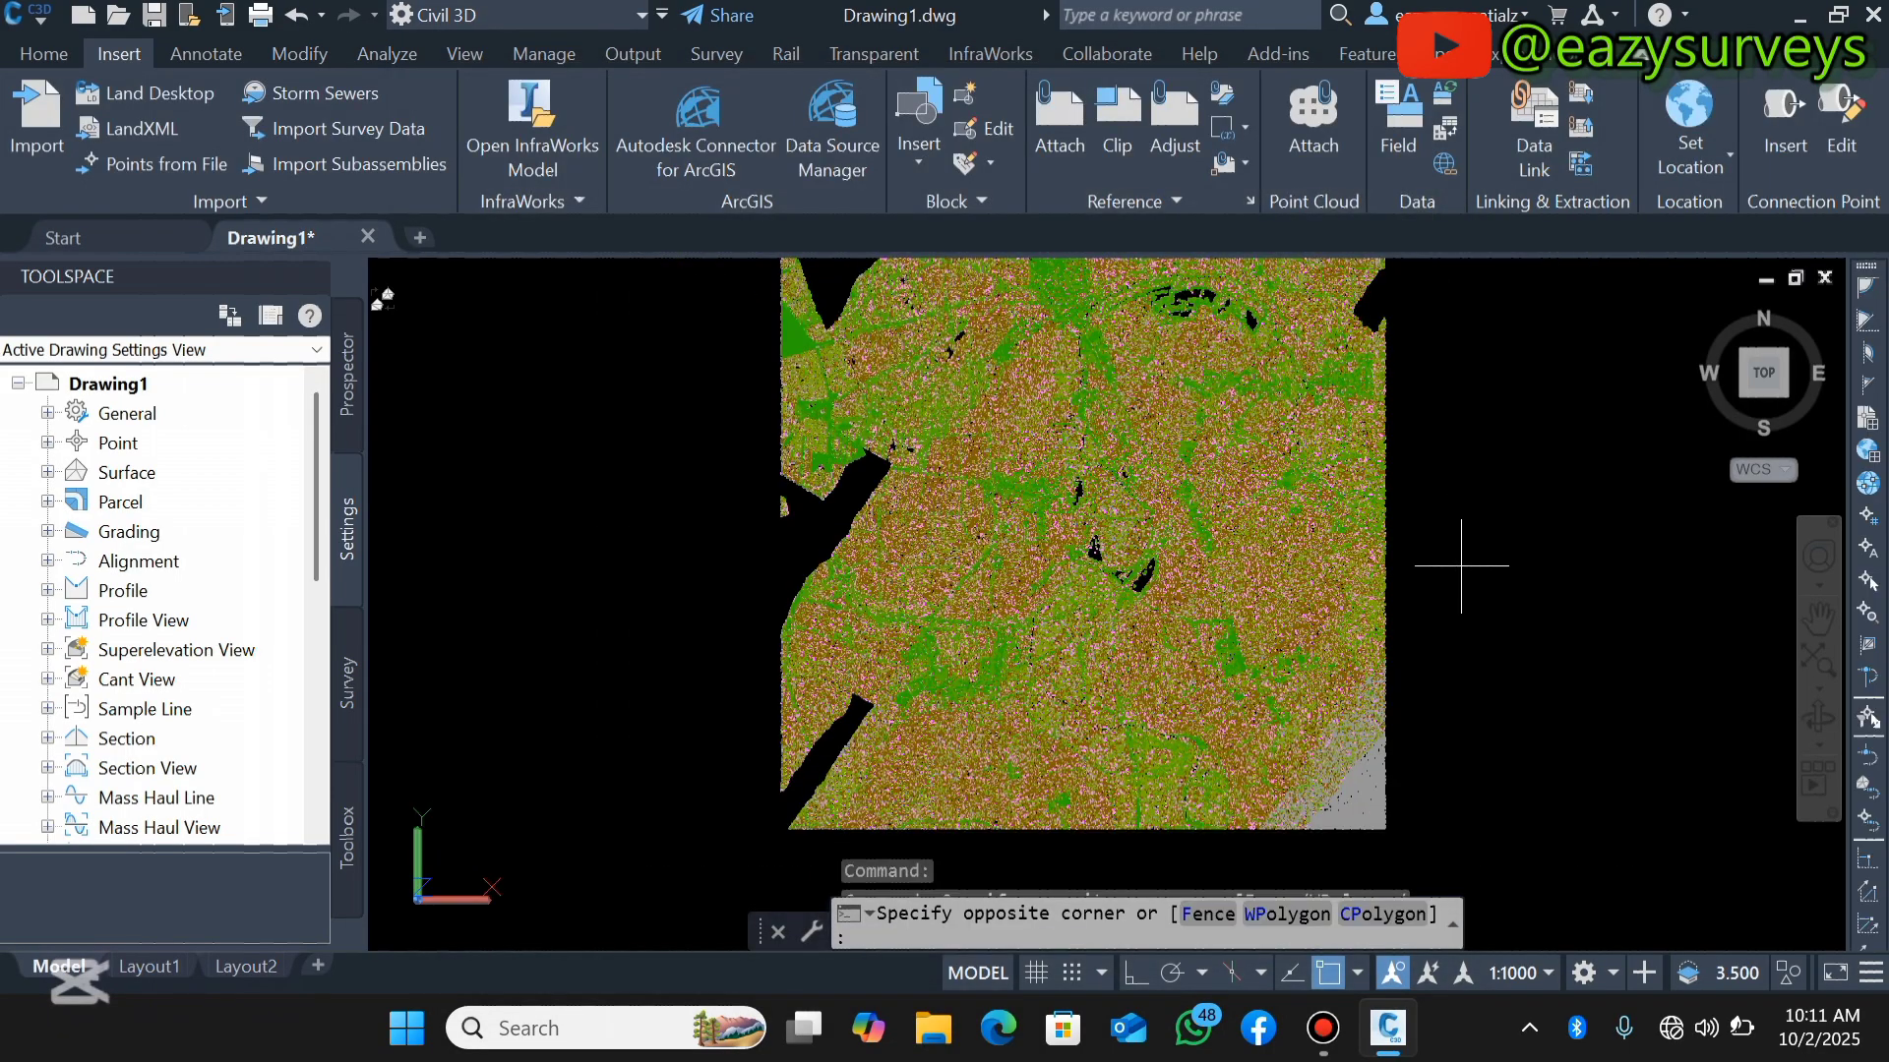
left_click(1223, 548)
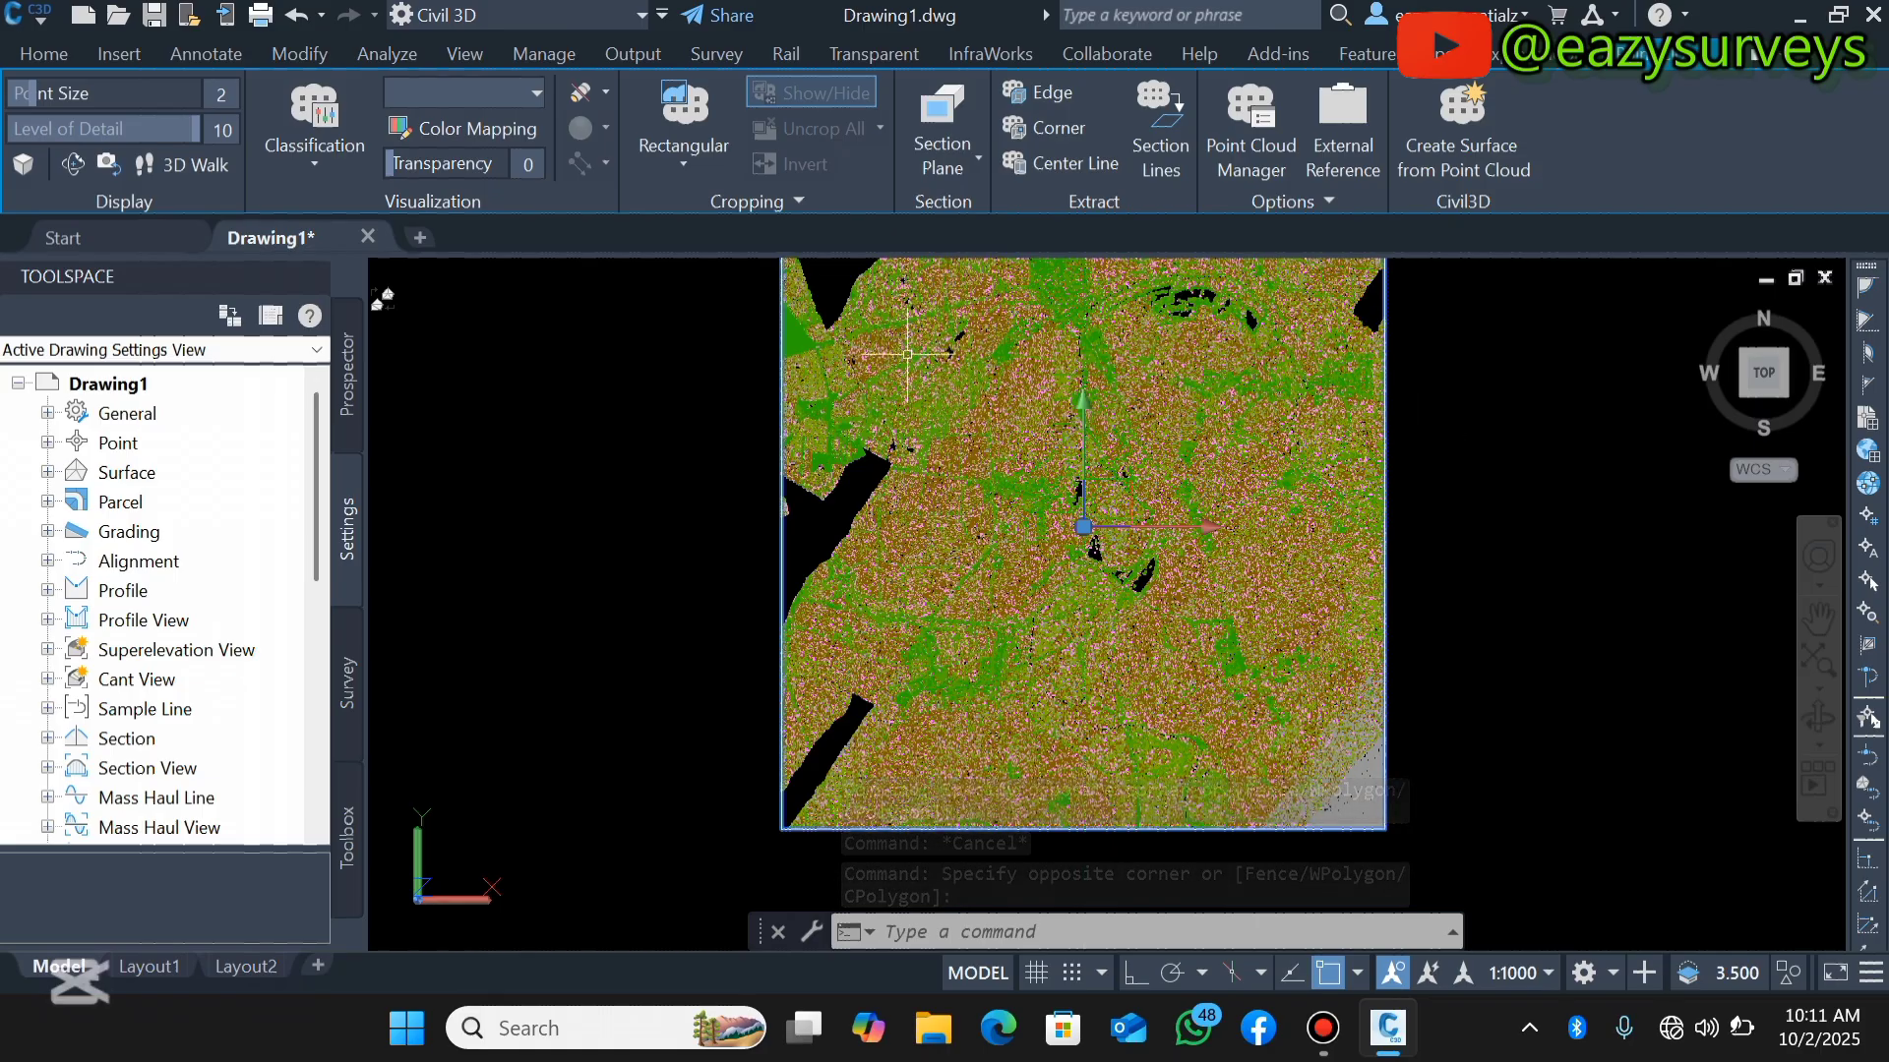
left_click(1441, 153)
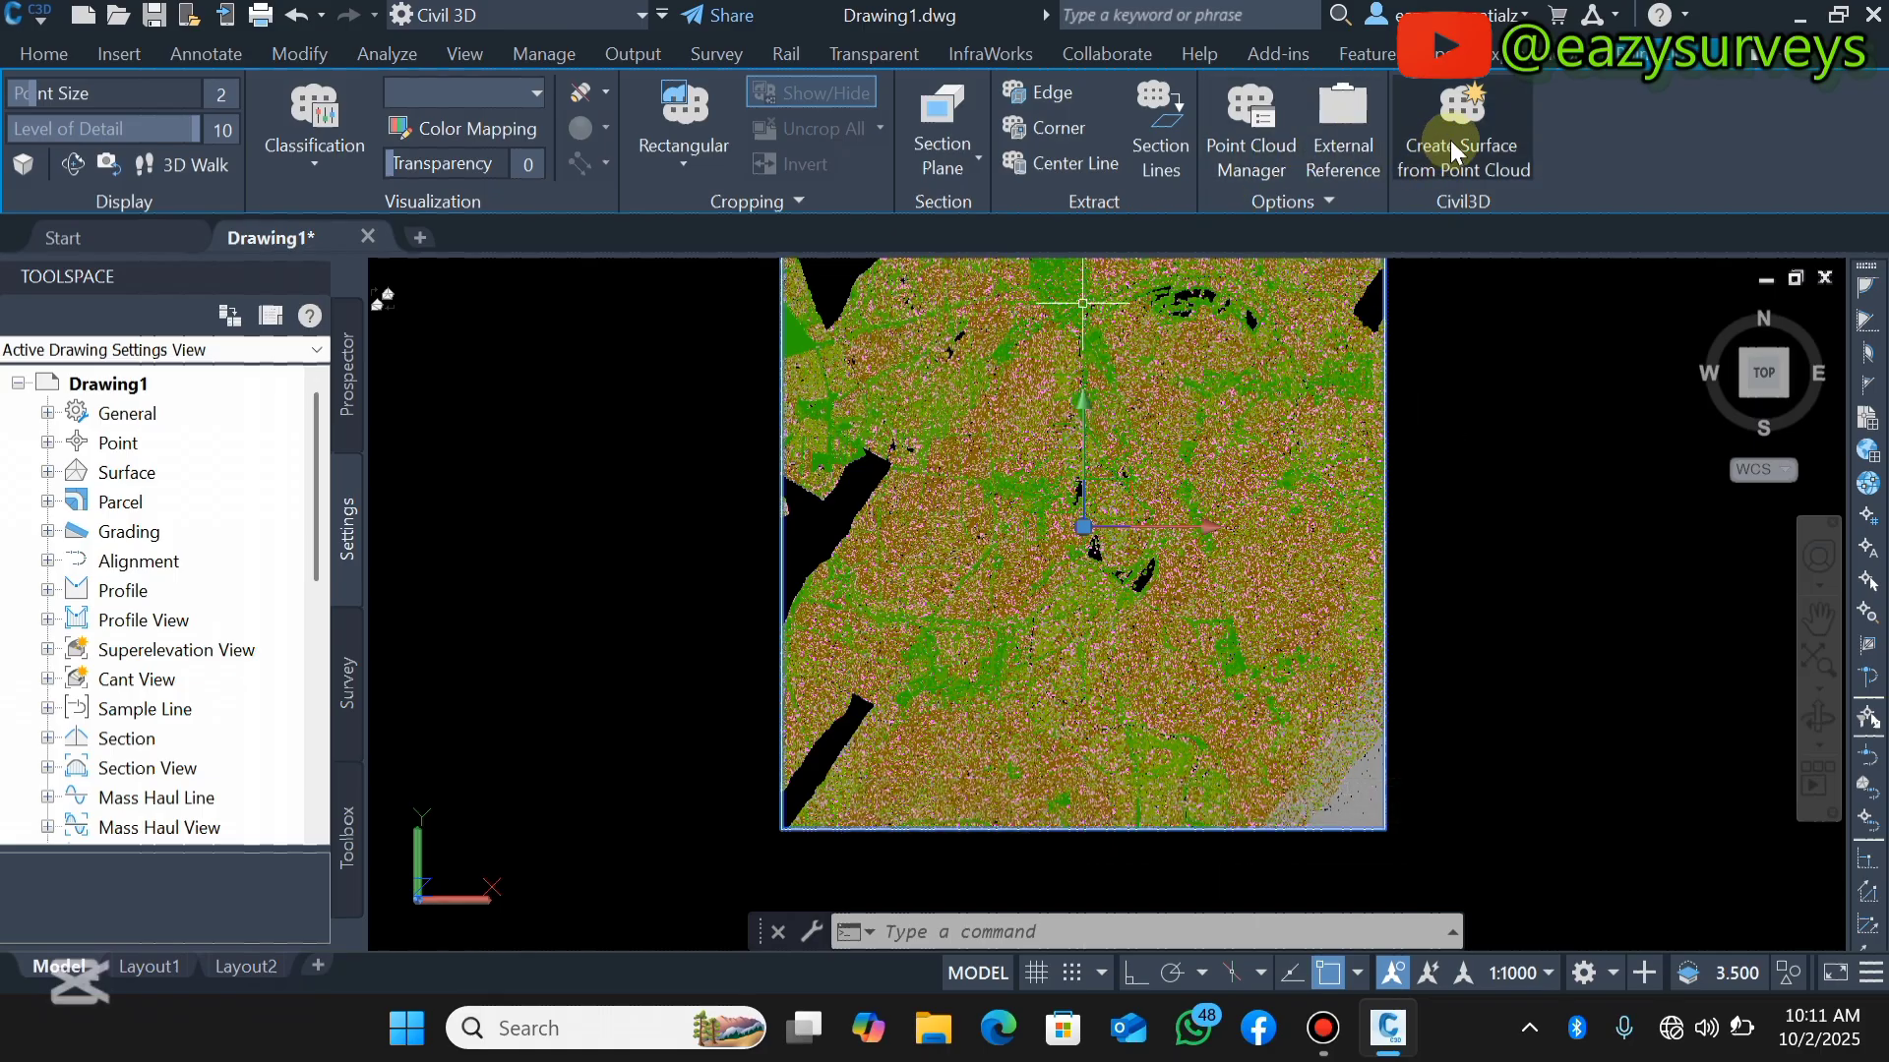
left_click(1450, 143)
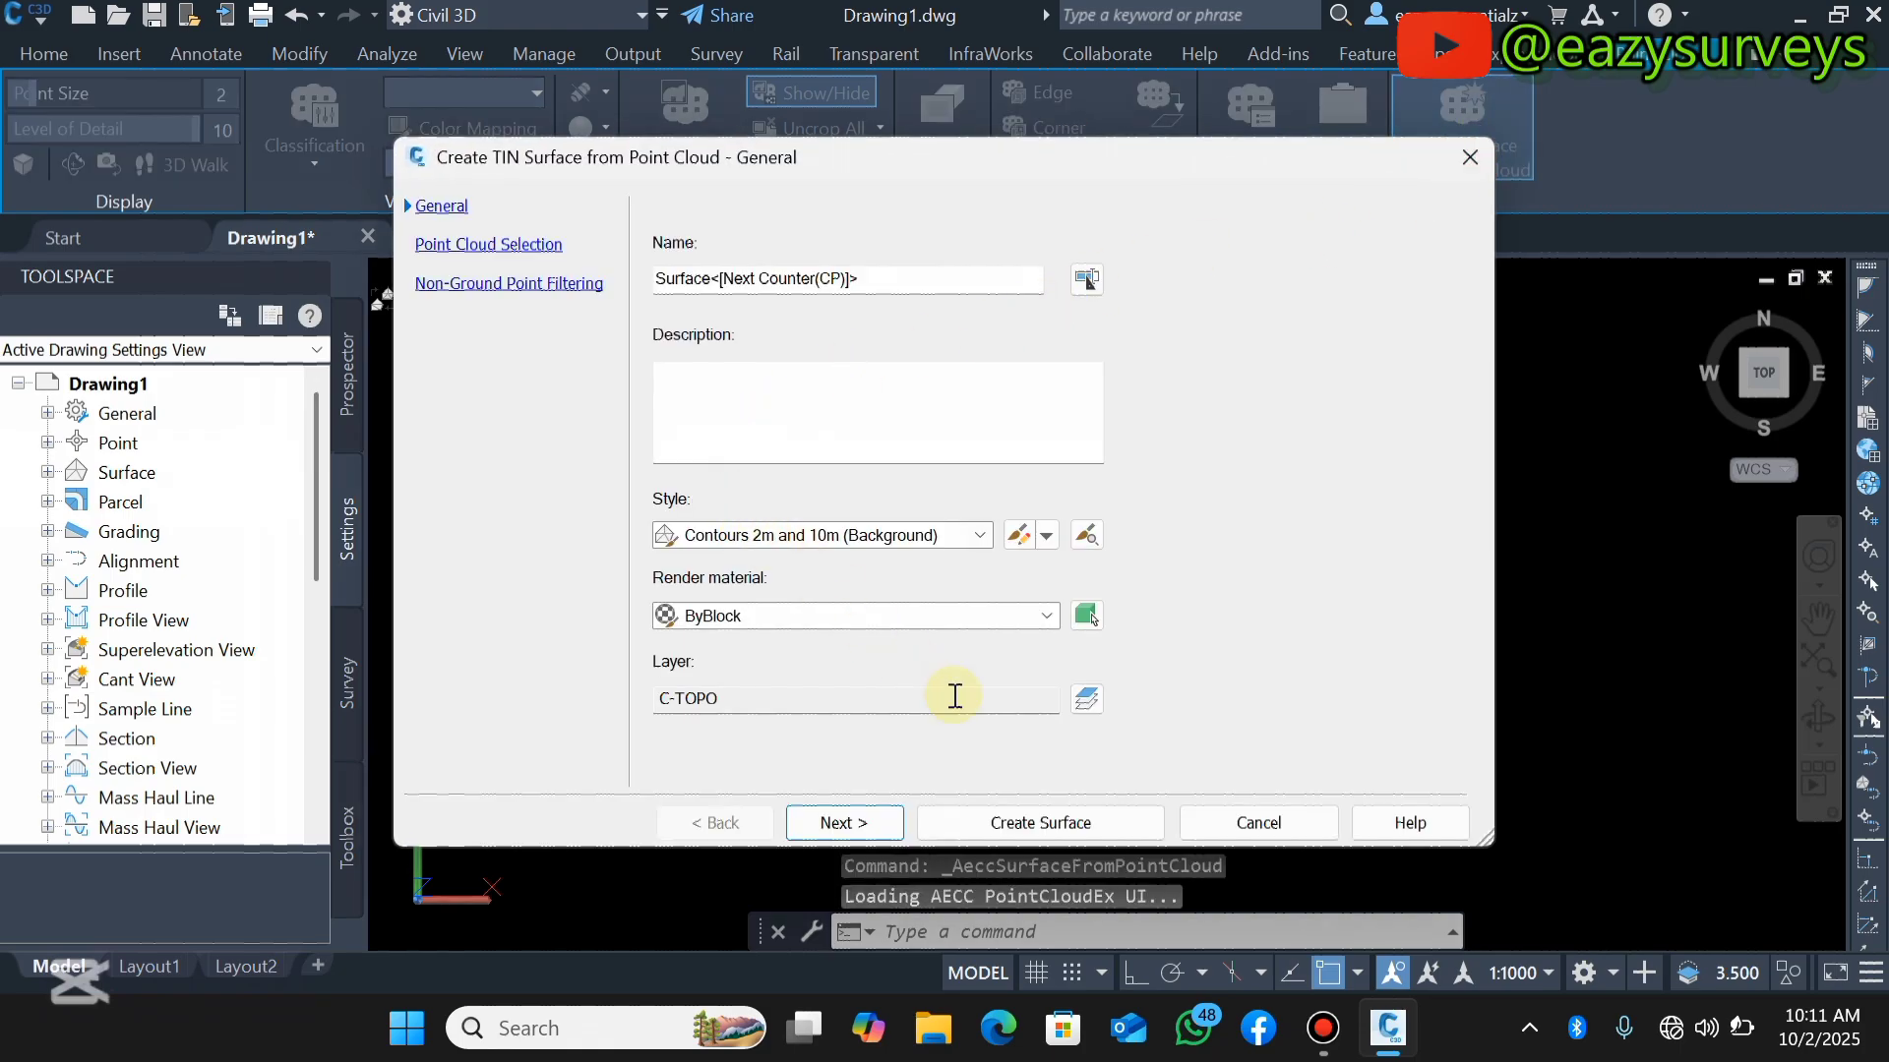
left_click(856, 822)
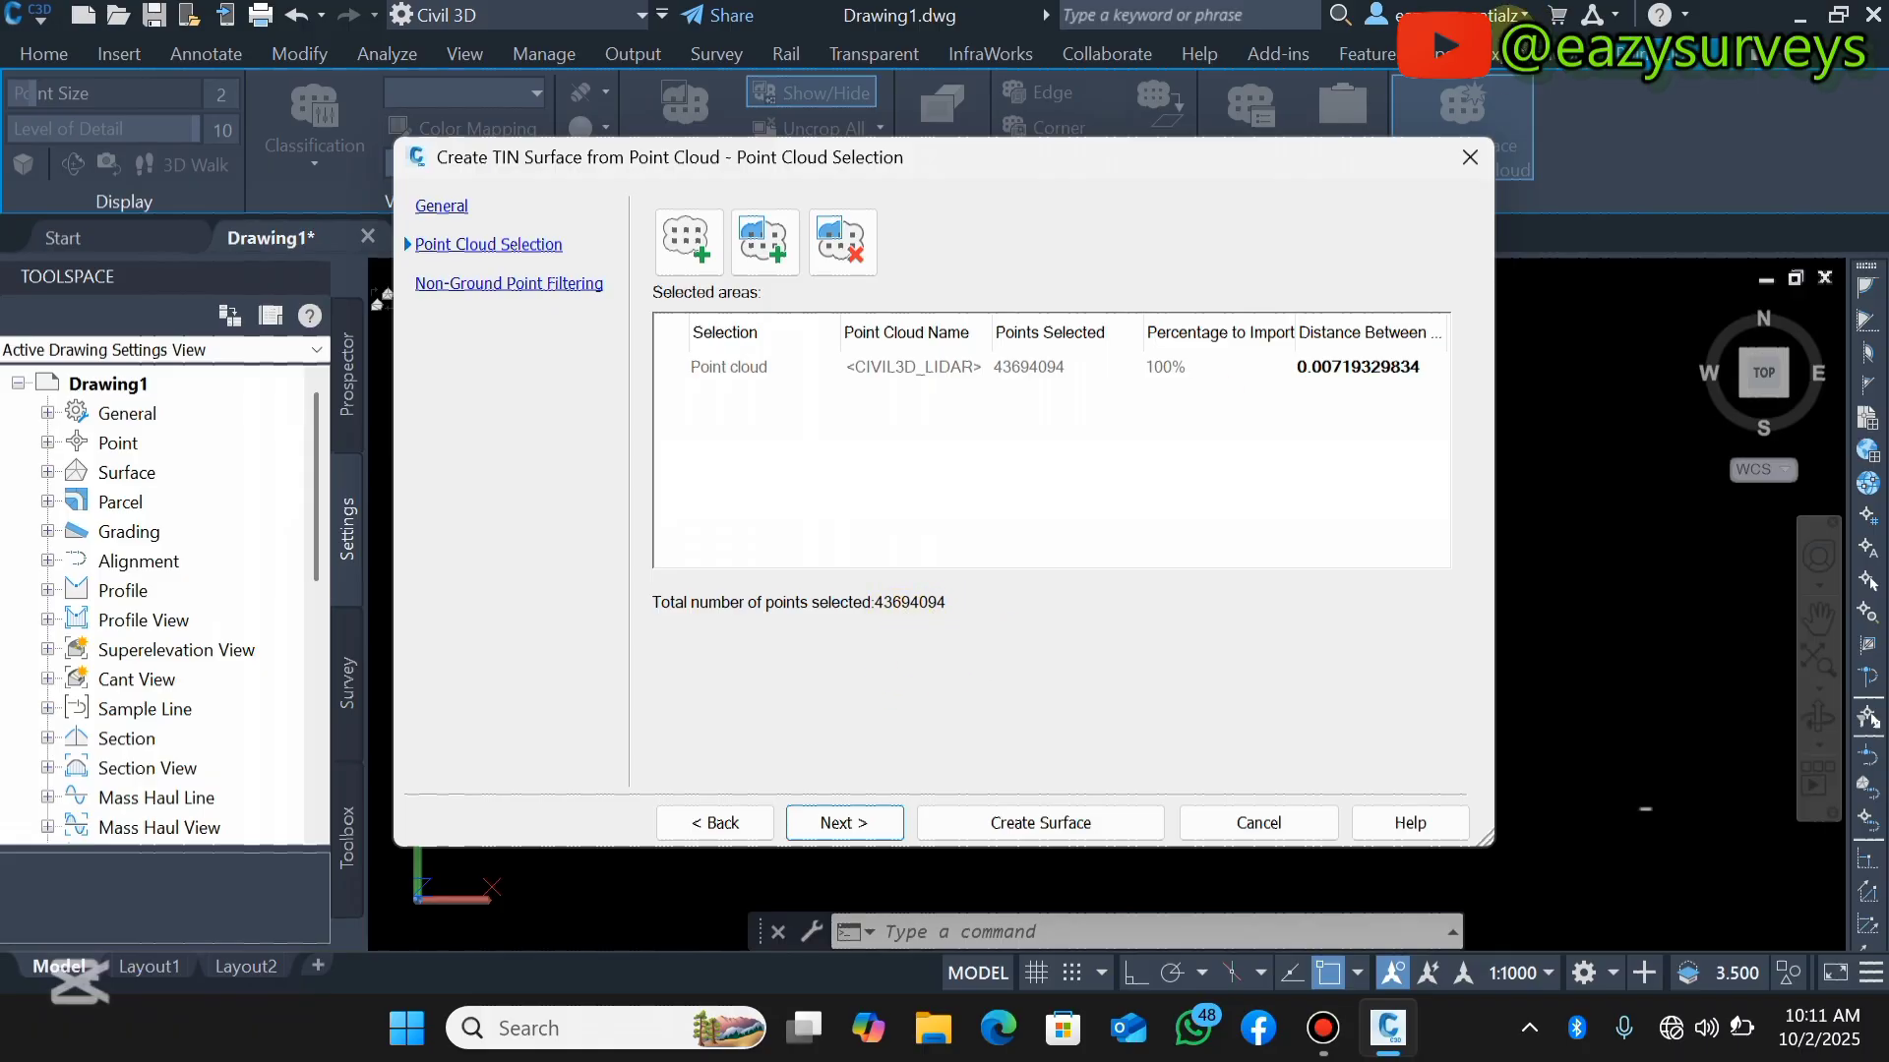
left_click(1465, 154)
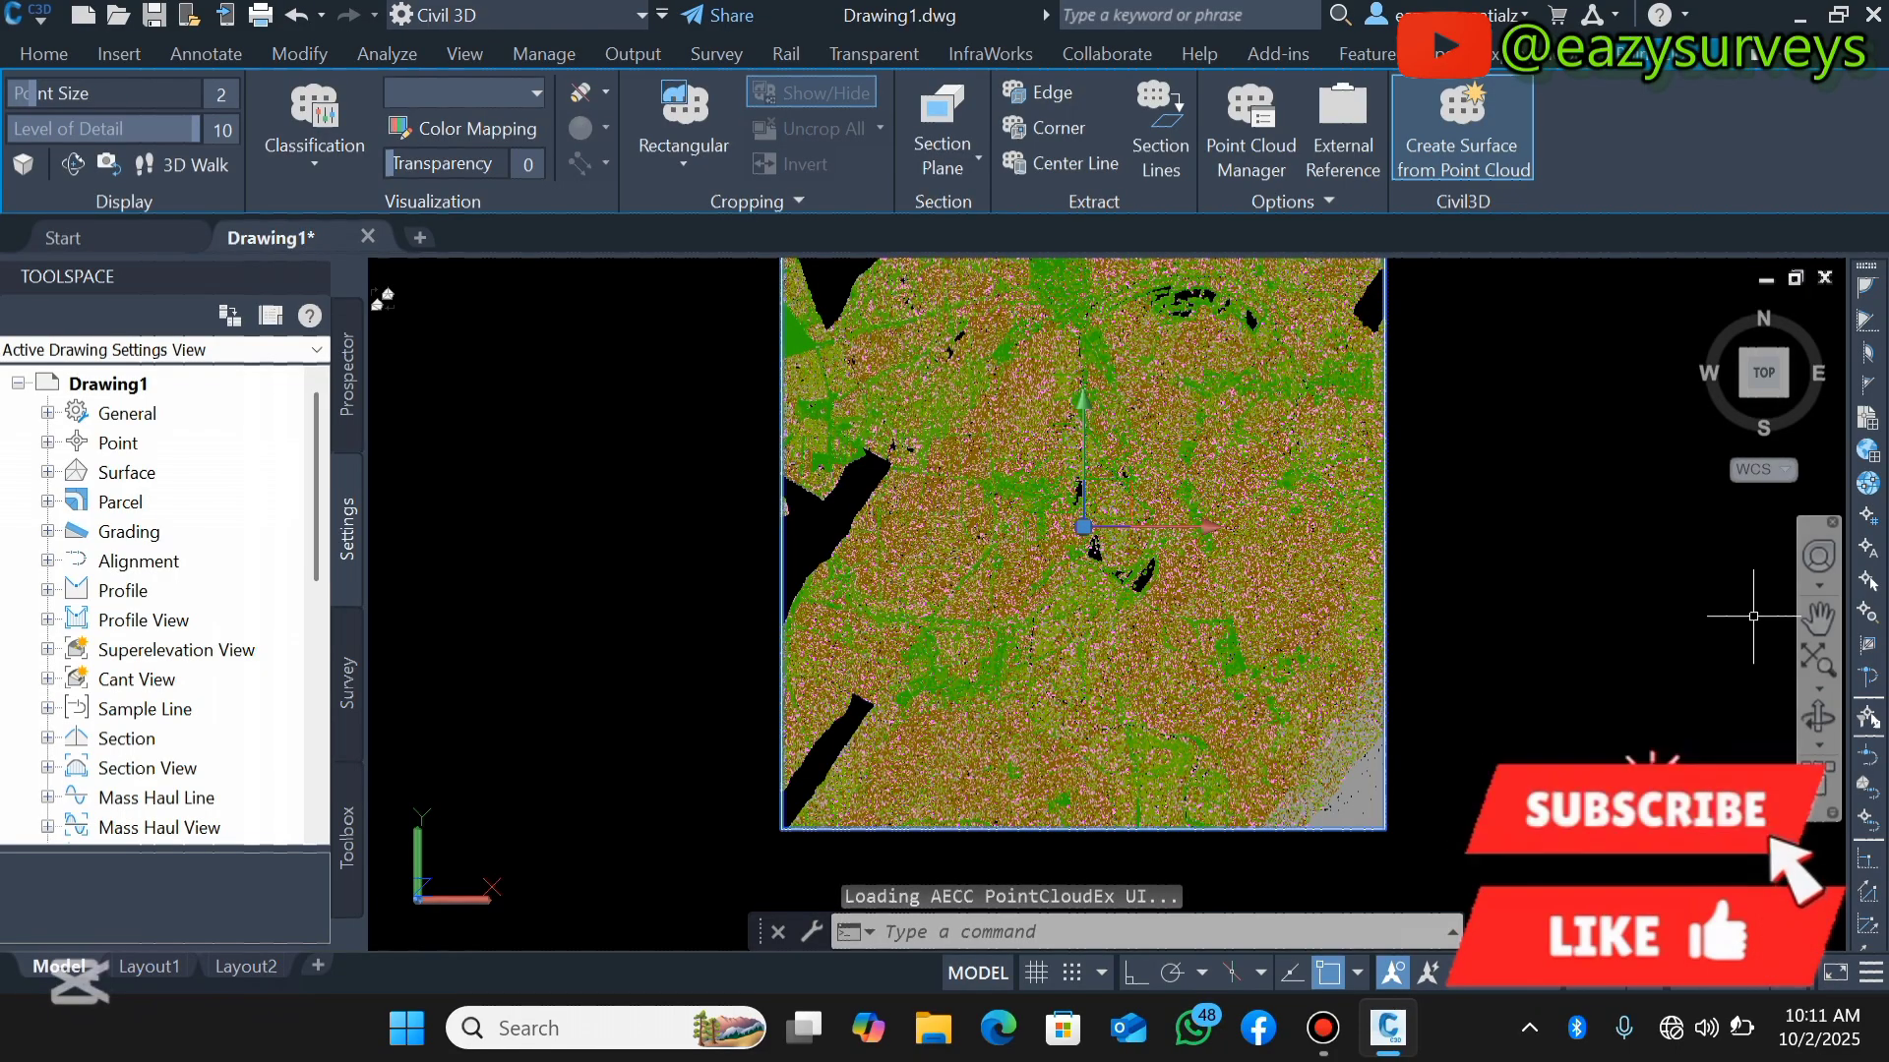
- Zoom to the drawing extents and examine the classified point cloud's overall coverage and close-up point detail against the black background
left_click(1818, 657)
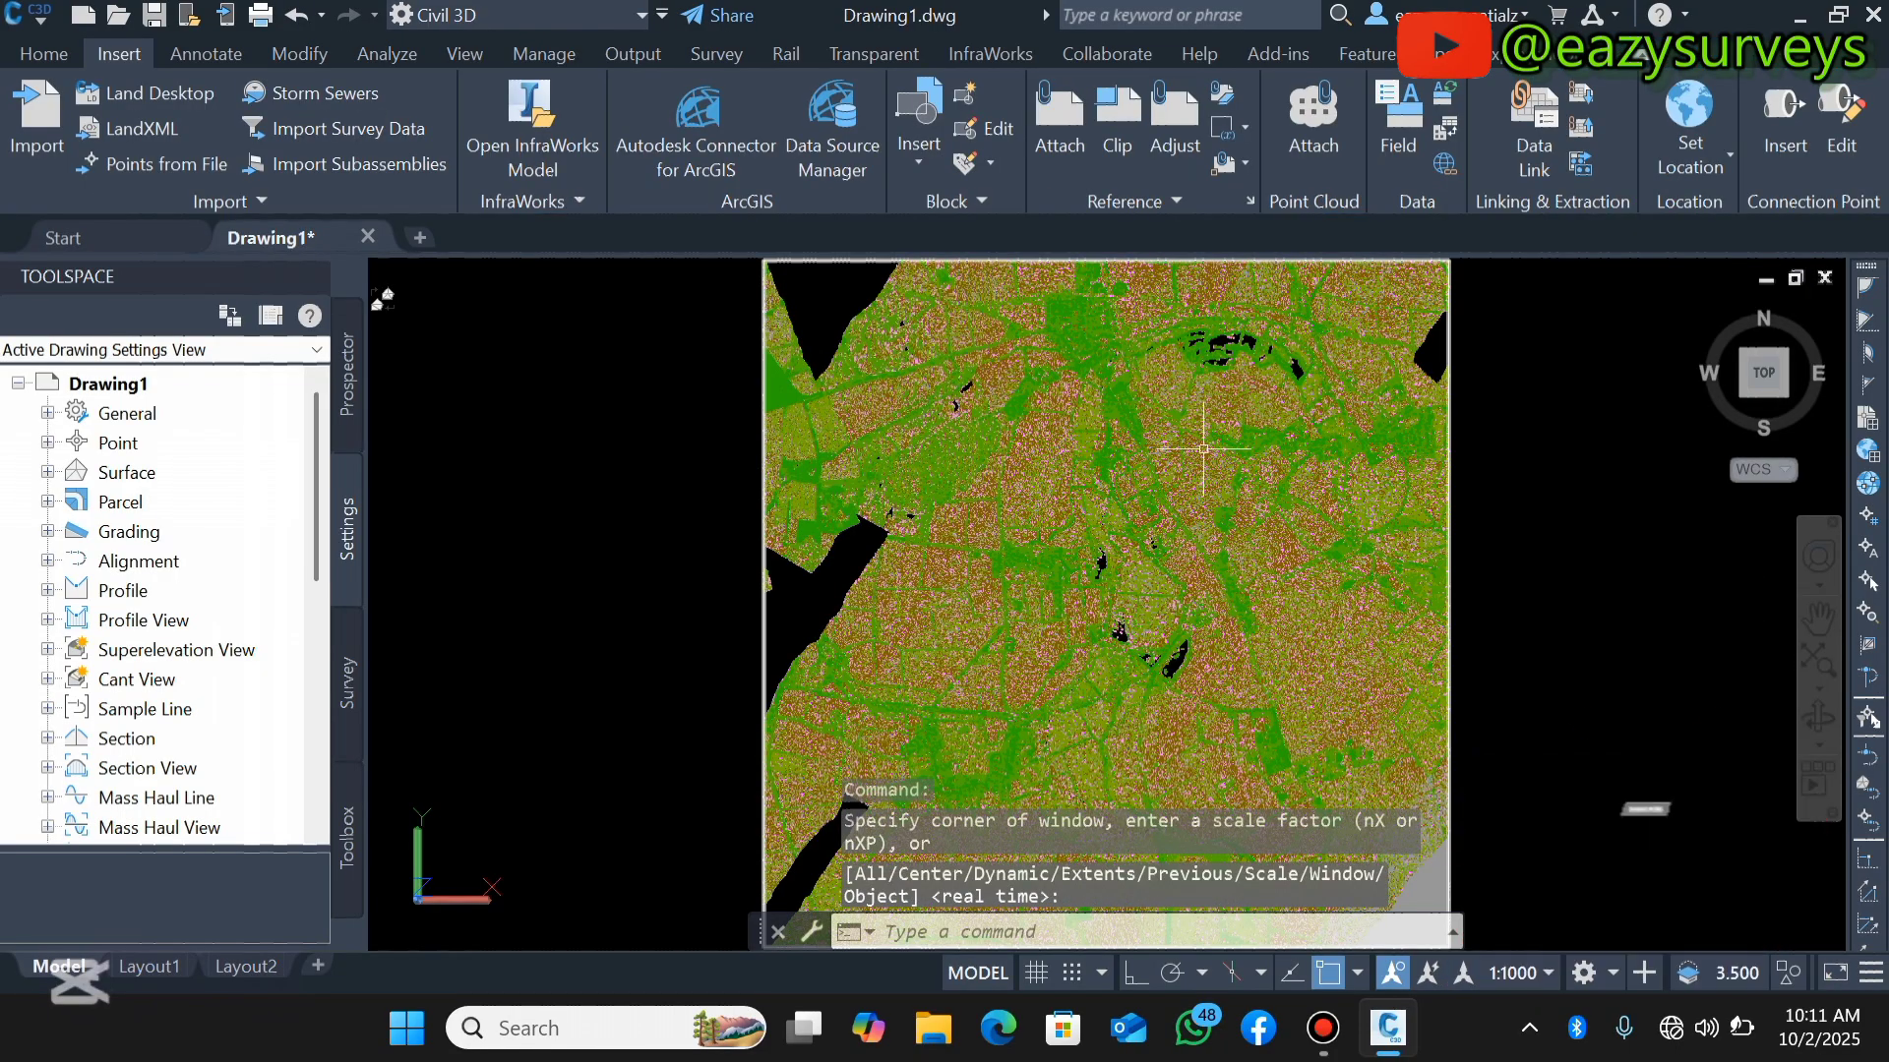
scroll(1203, 449, "up", 8)
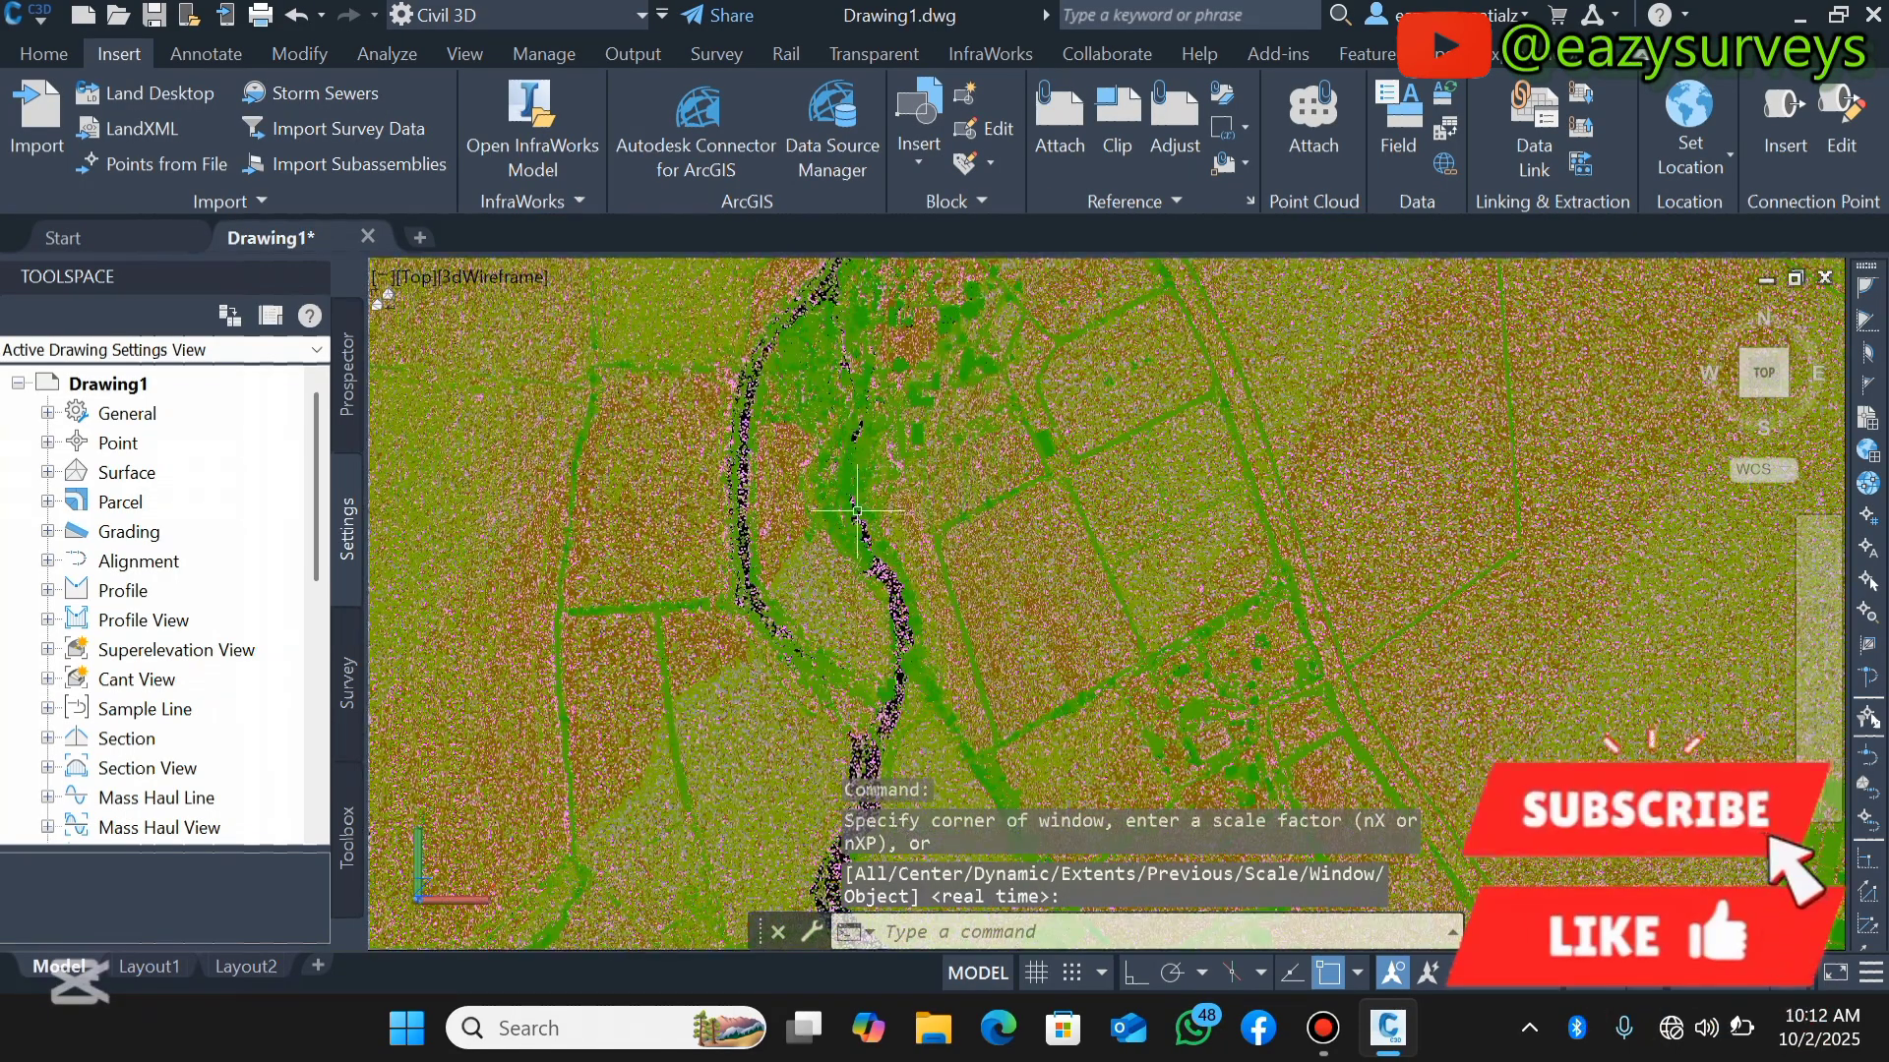
scroll(857, 511, "down", 6)
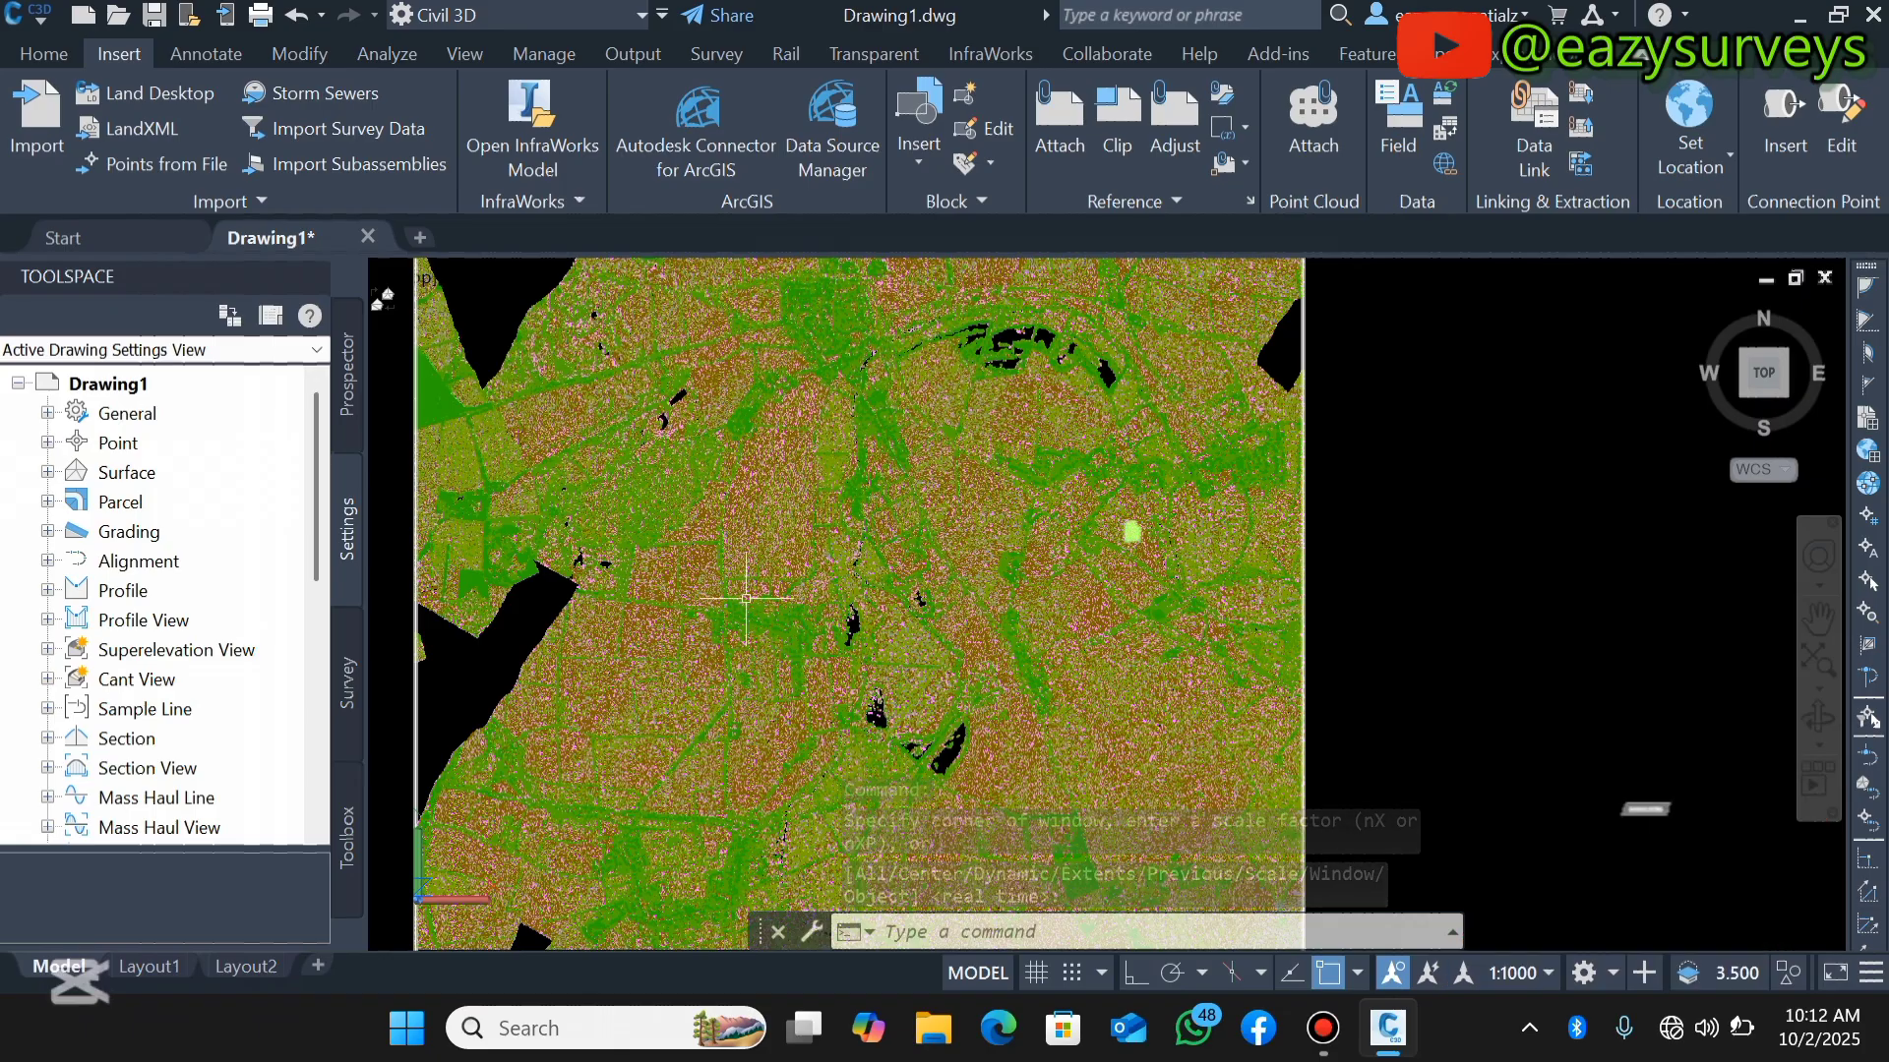
scroll(984, 610, "up", 5)
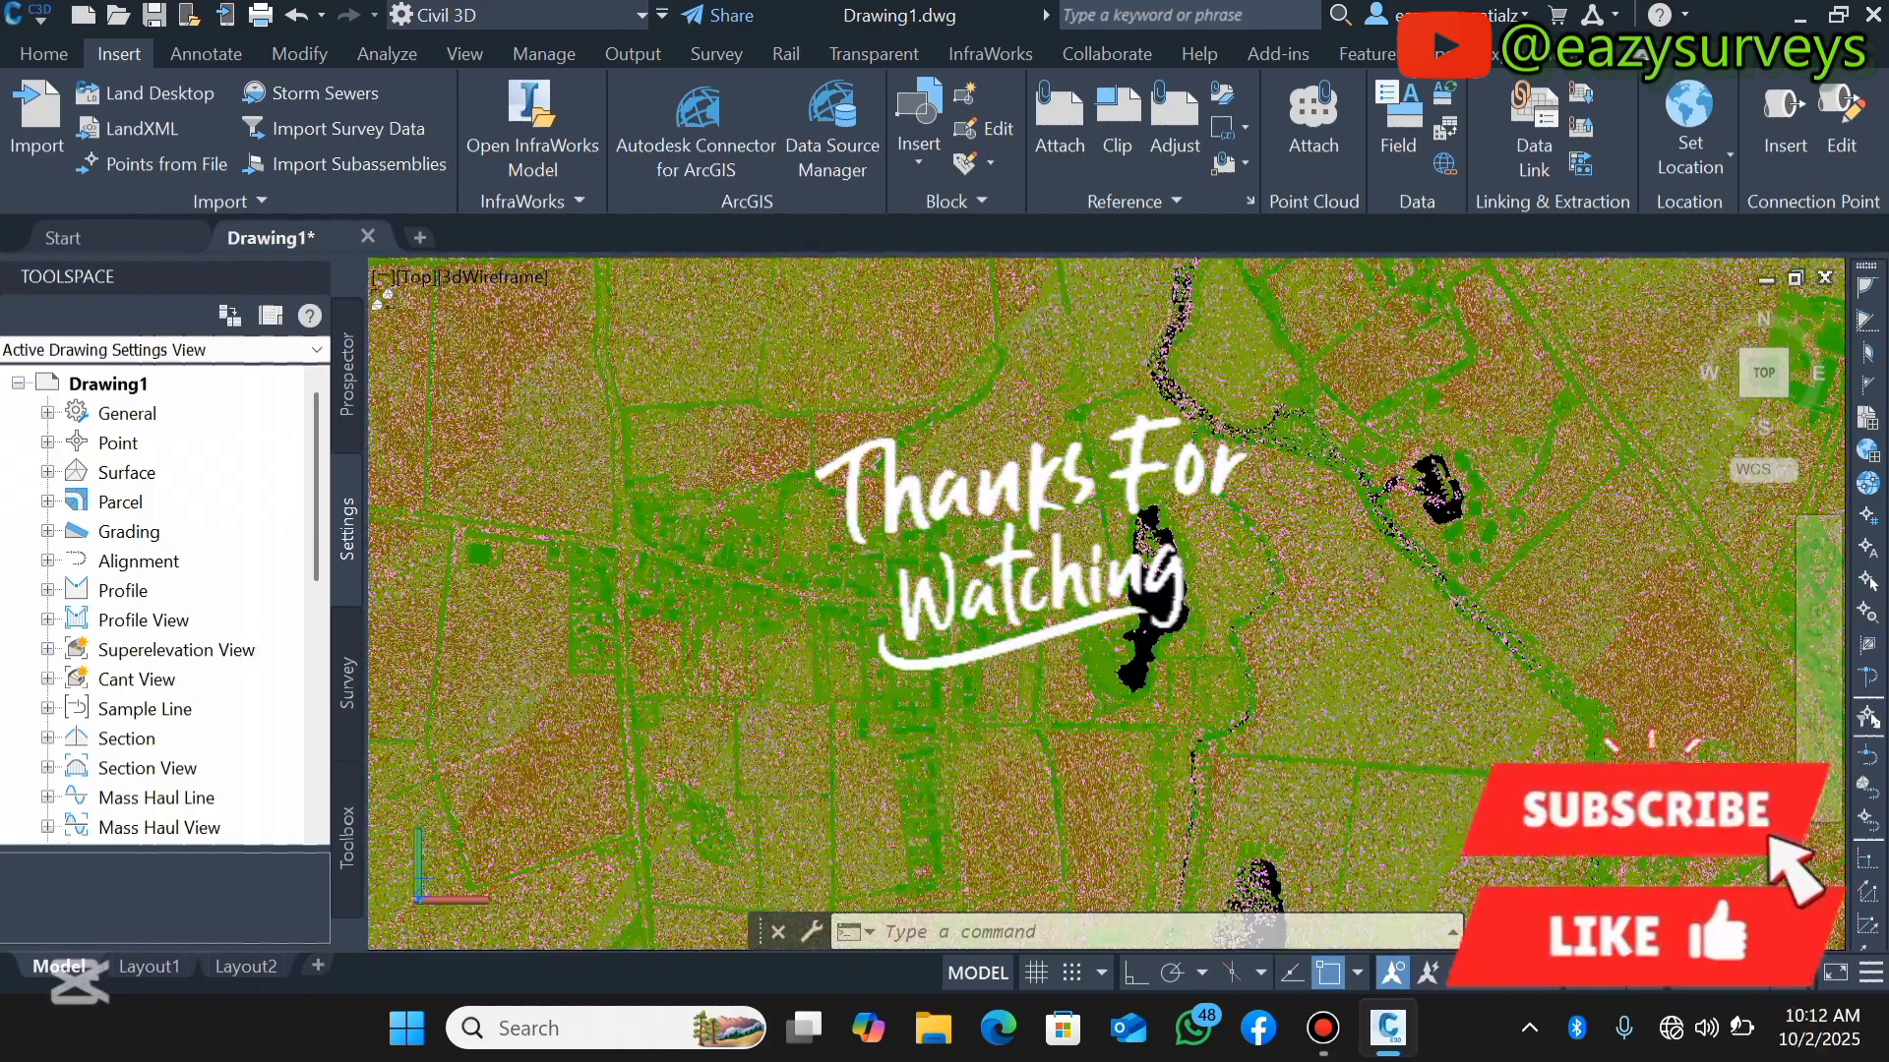
scroll(984, 600, "down", 3)
scroll(1131, 507, "up", 5)
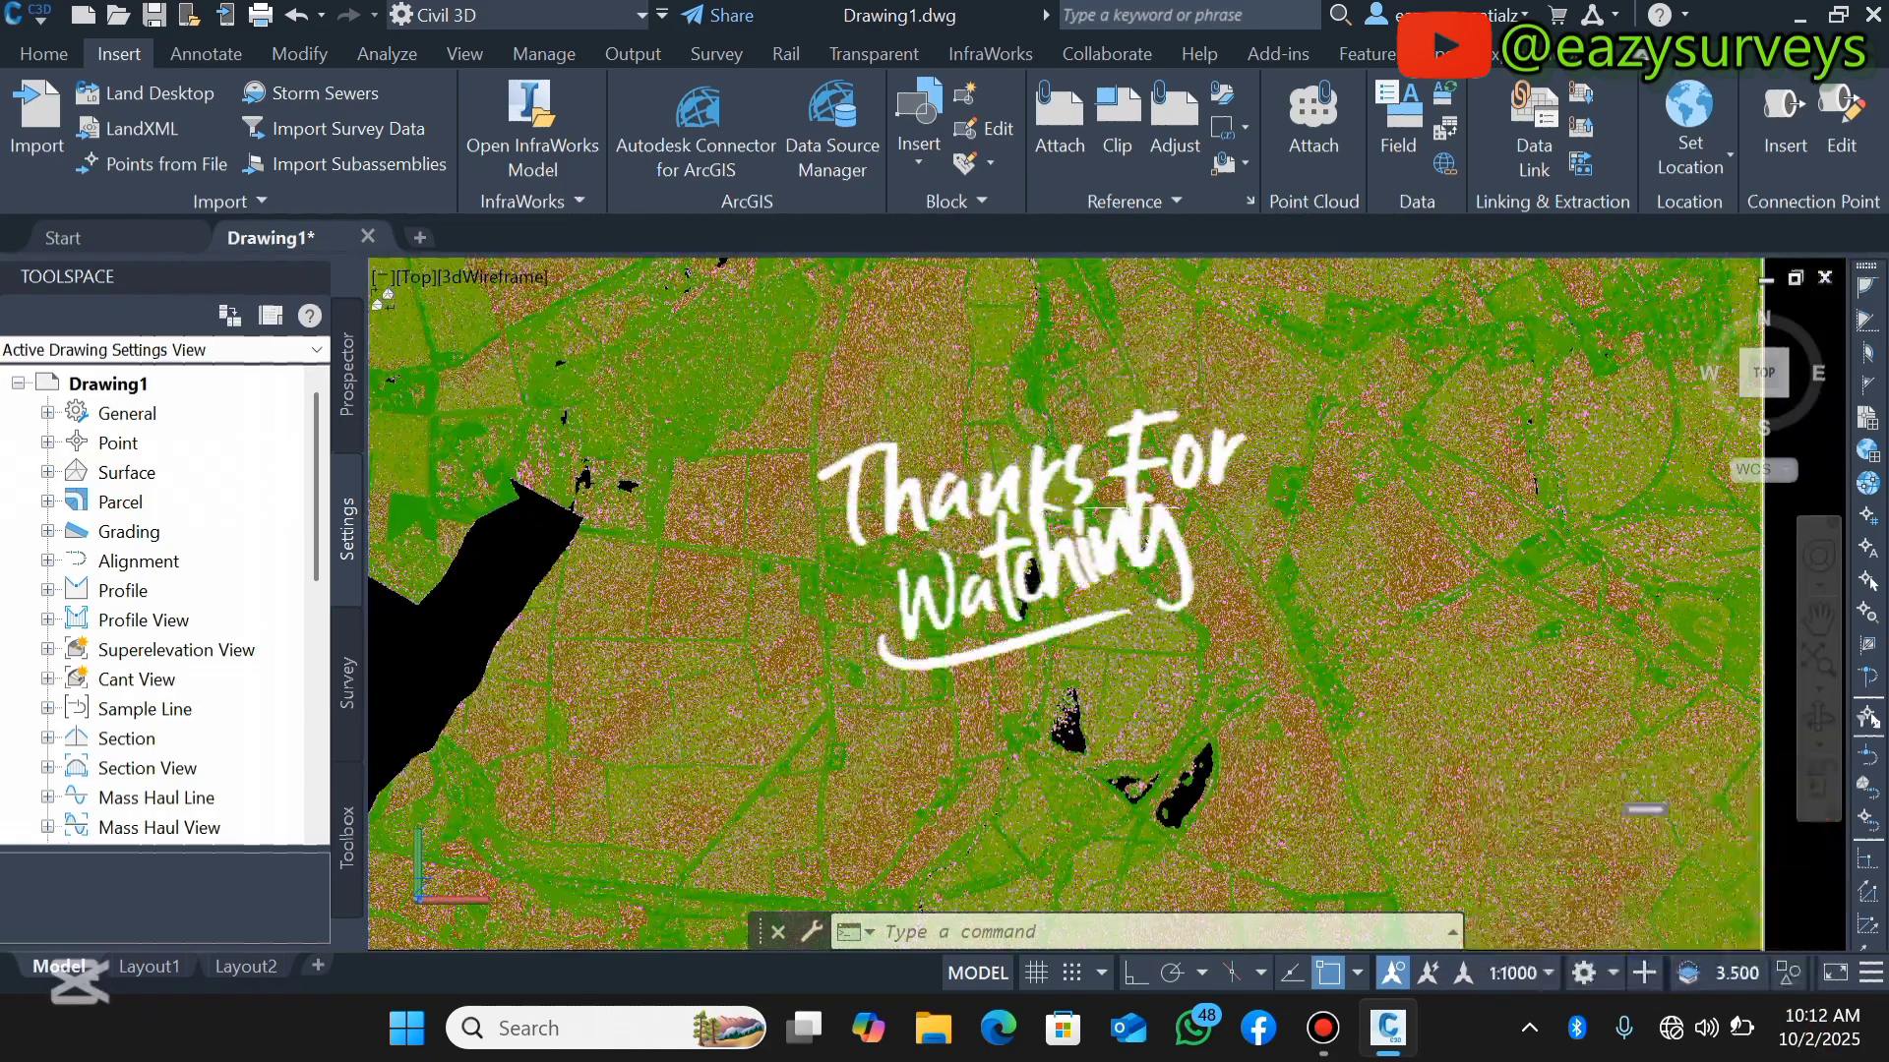
scroll(1131, 508, "down", 3)
scroll(1131, 550, "up", 6)
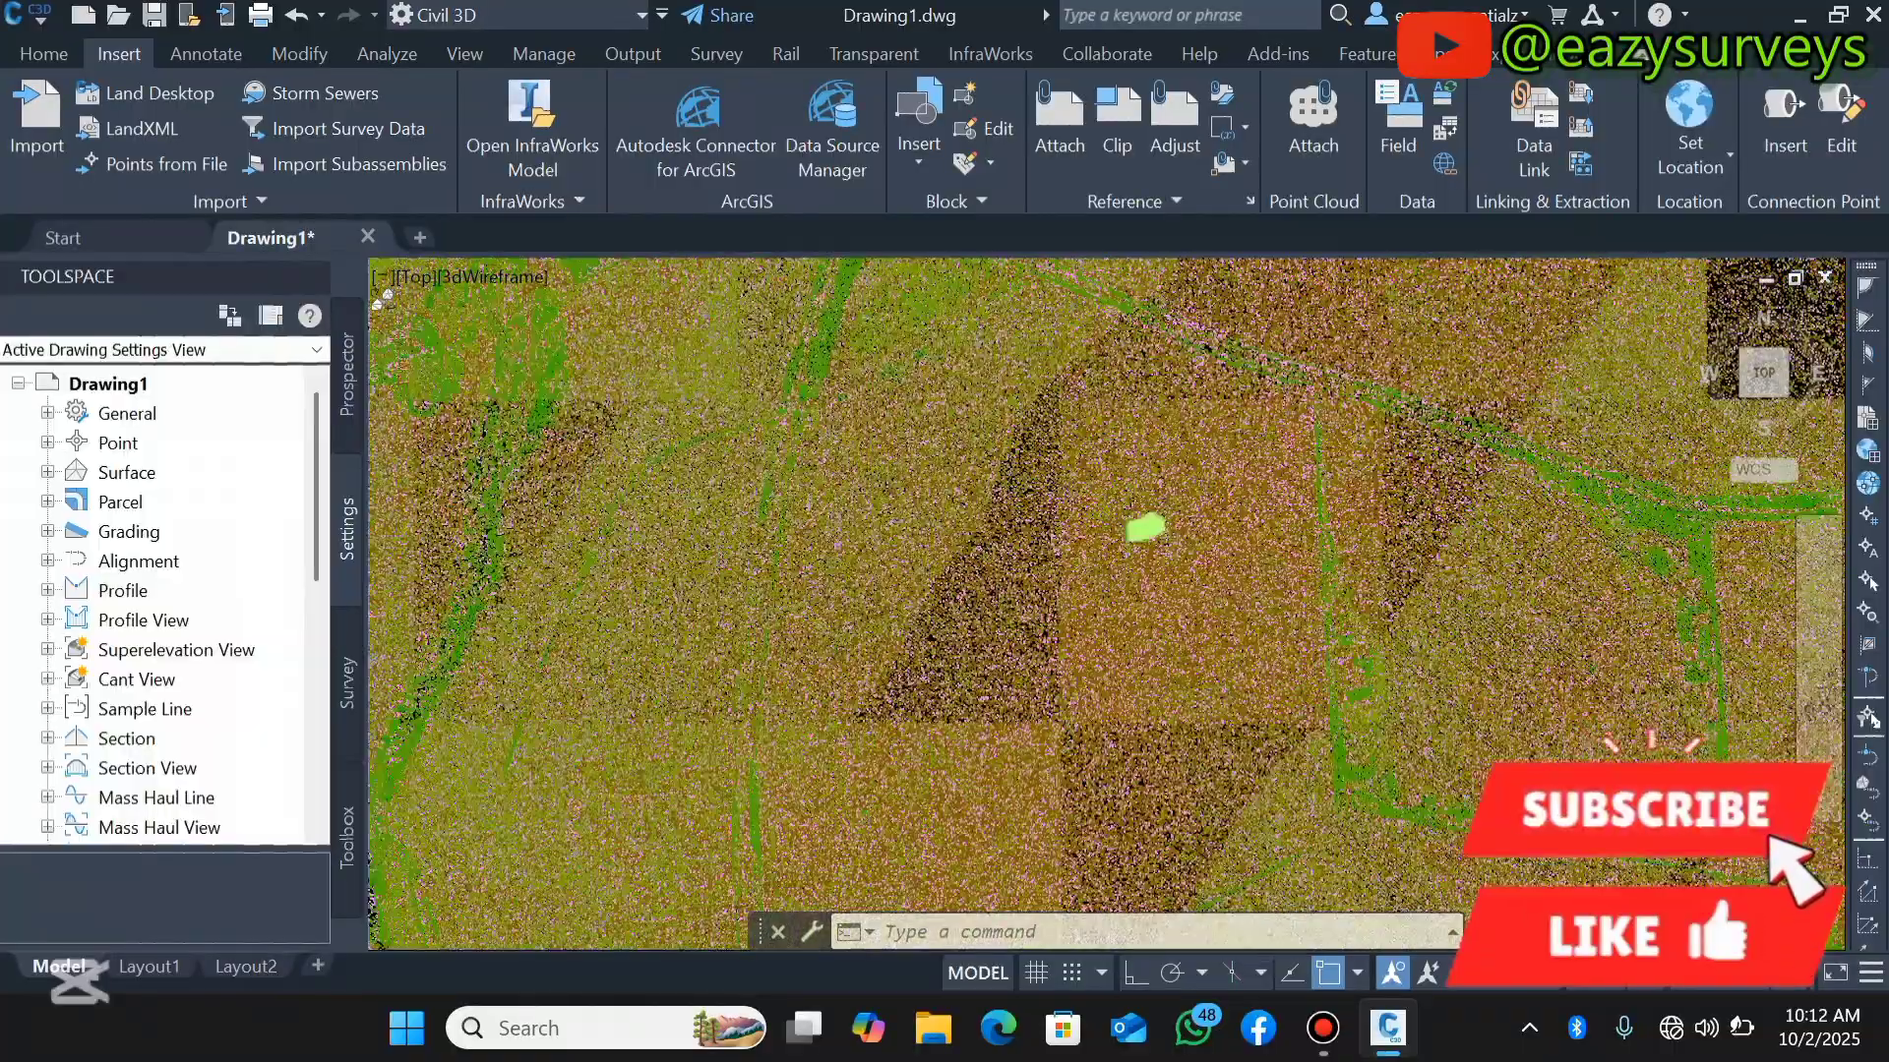
scroll(1087, 513, "up", 3)
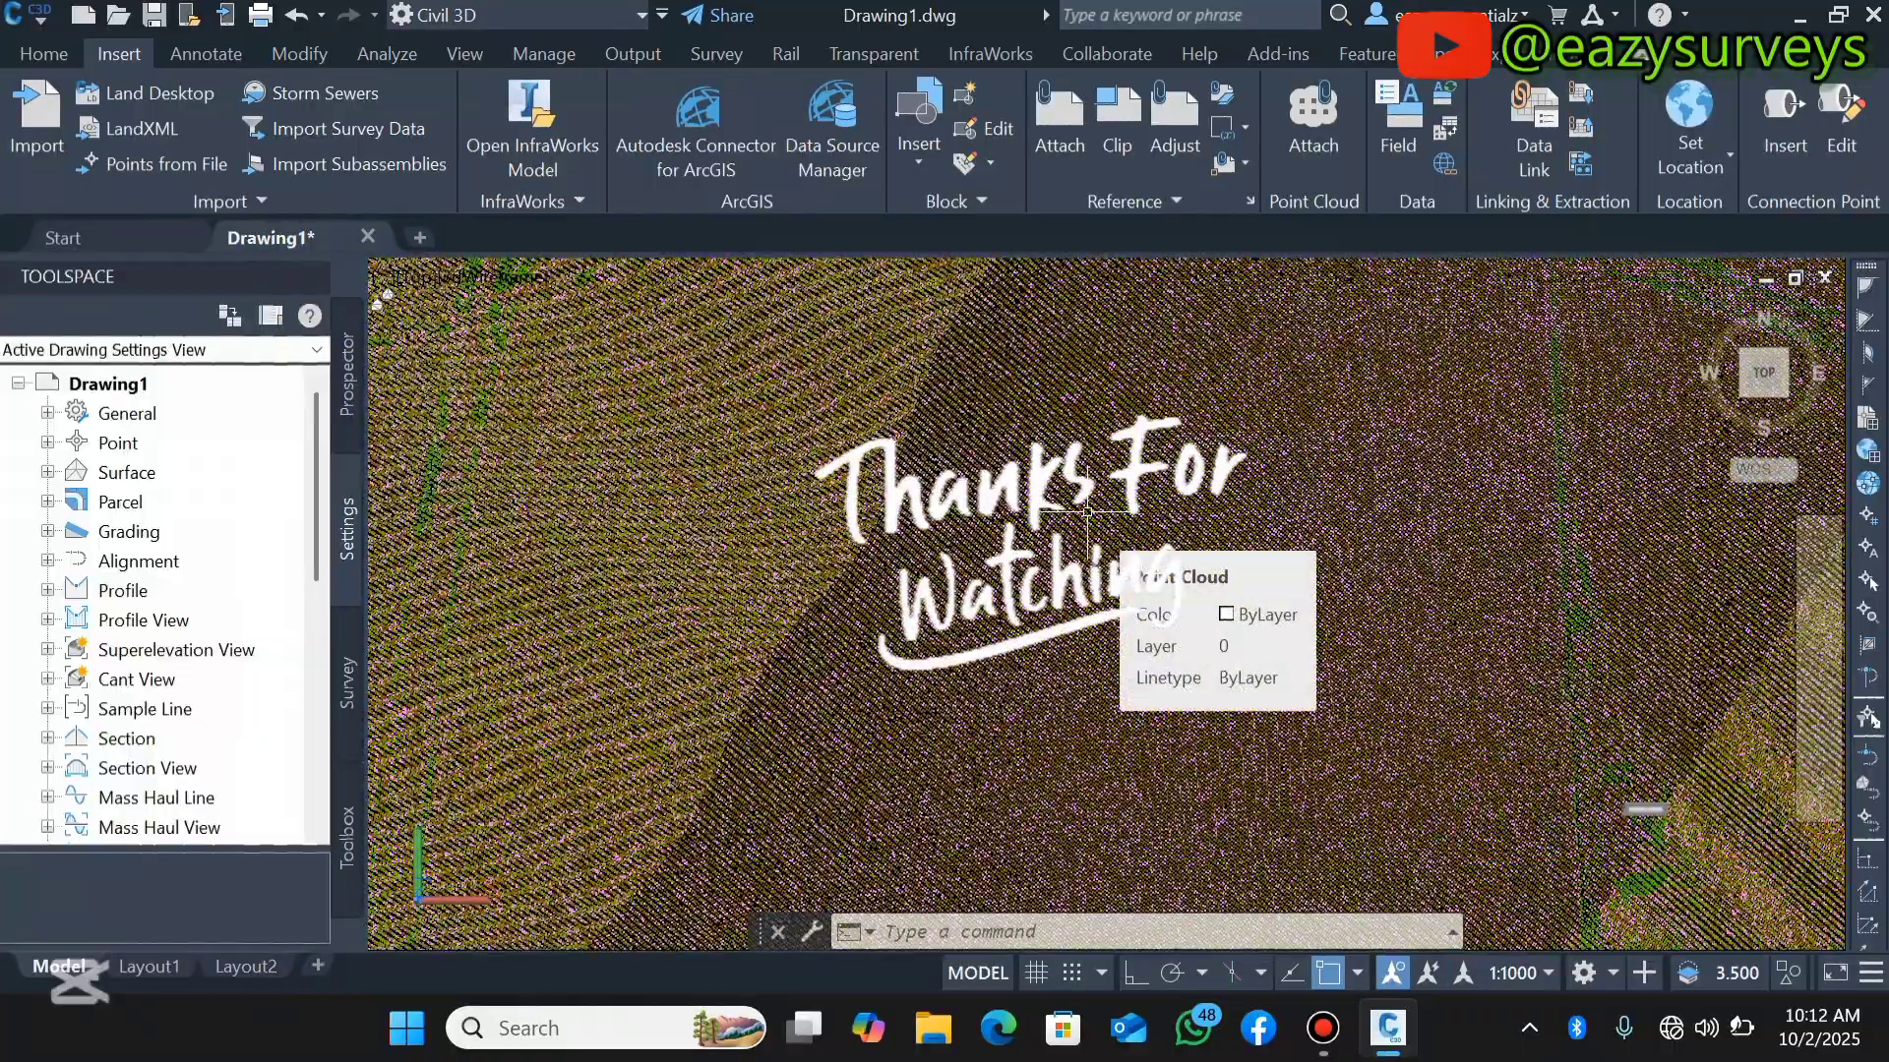
scroll(1132, 532, "down", 3)
scroll(1102, 640, "up", 3)
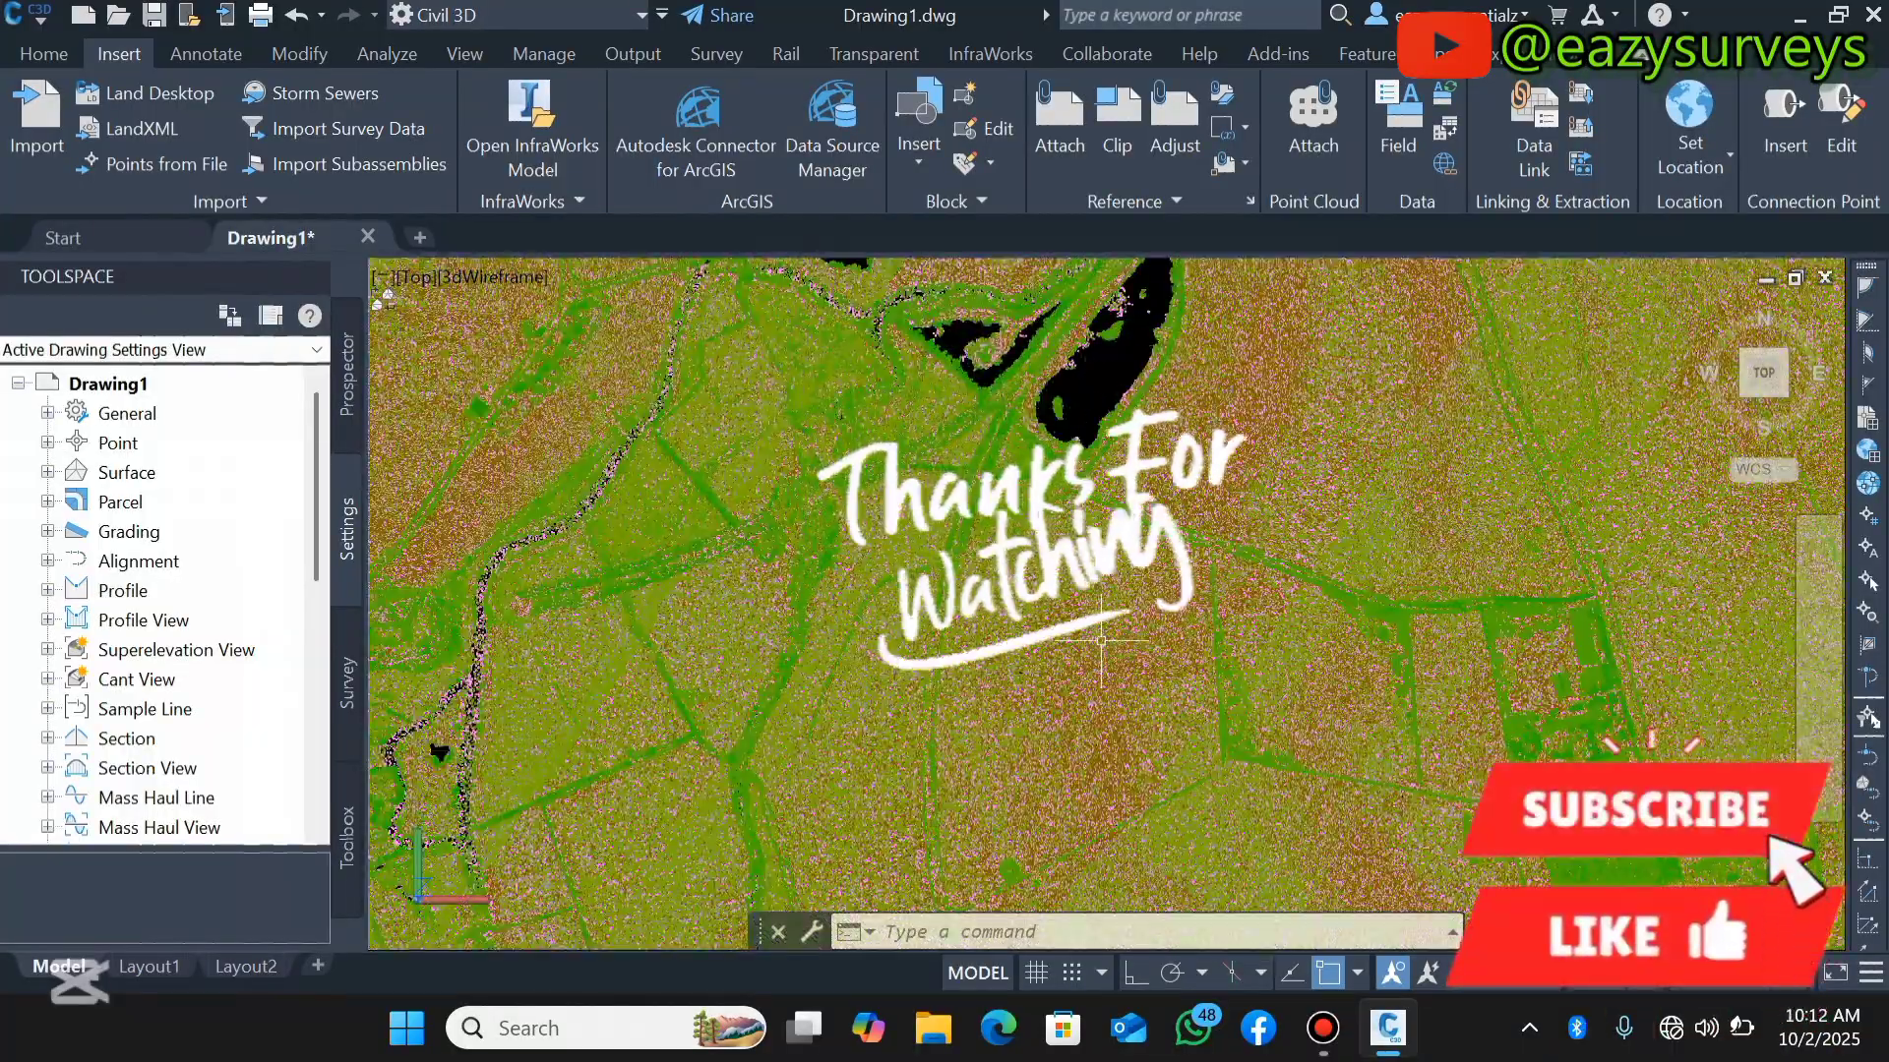